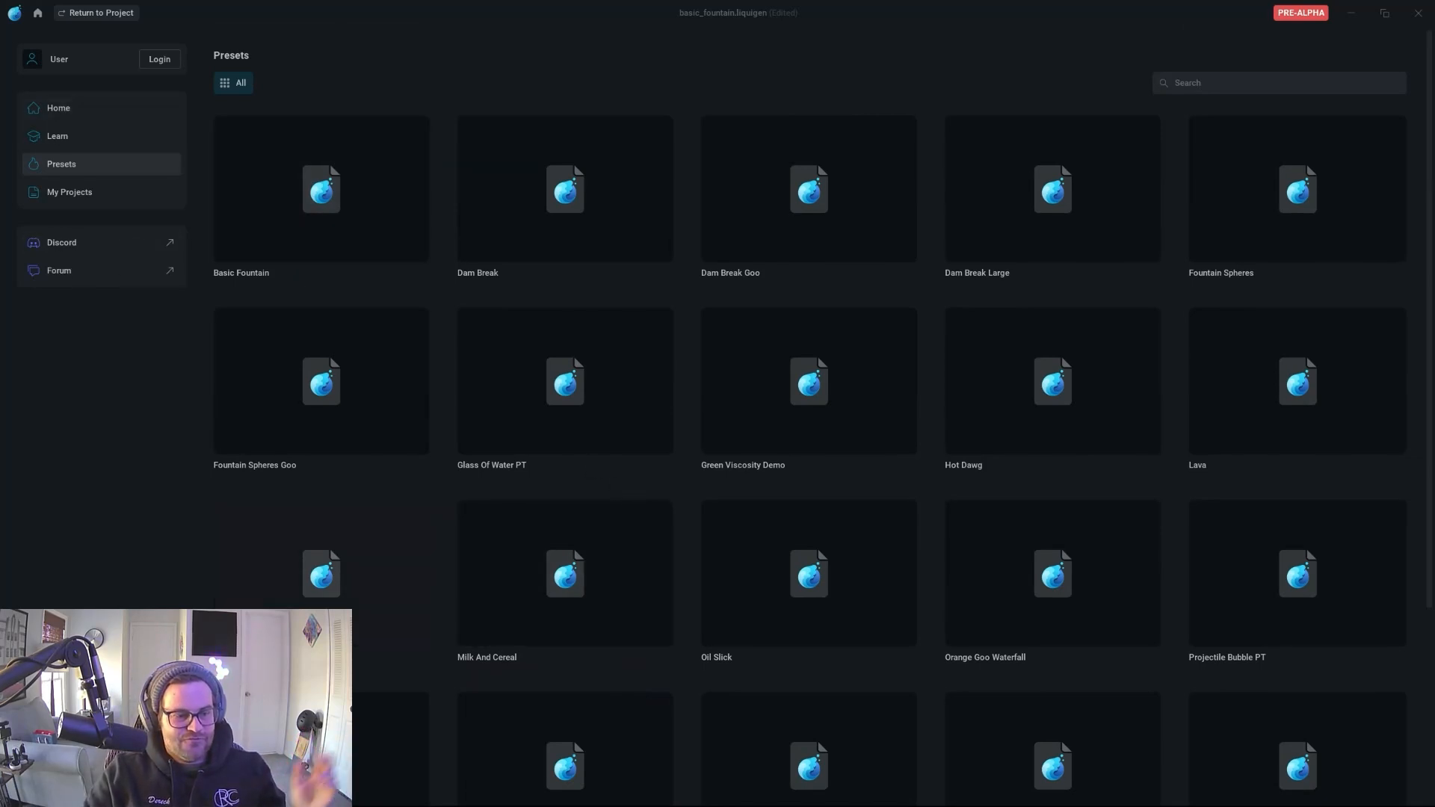
# - Open the preset directly below Fountain Spheres Goo, run its liquid simulation and pause it near frame 268
pyautogui.click(336, 602)
pyautogui.click(618, 451)
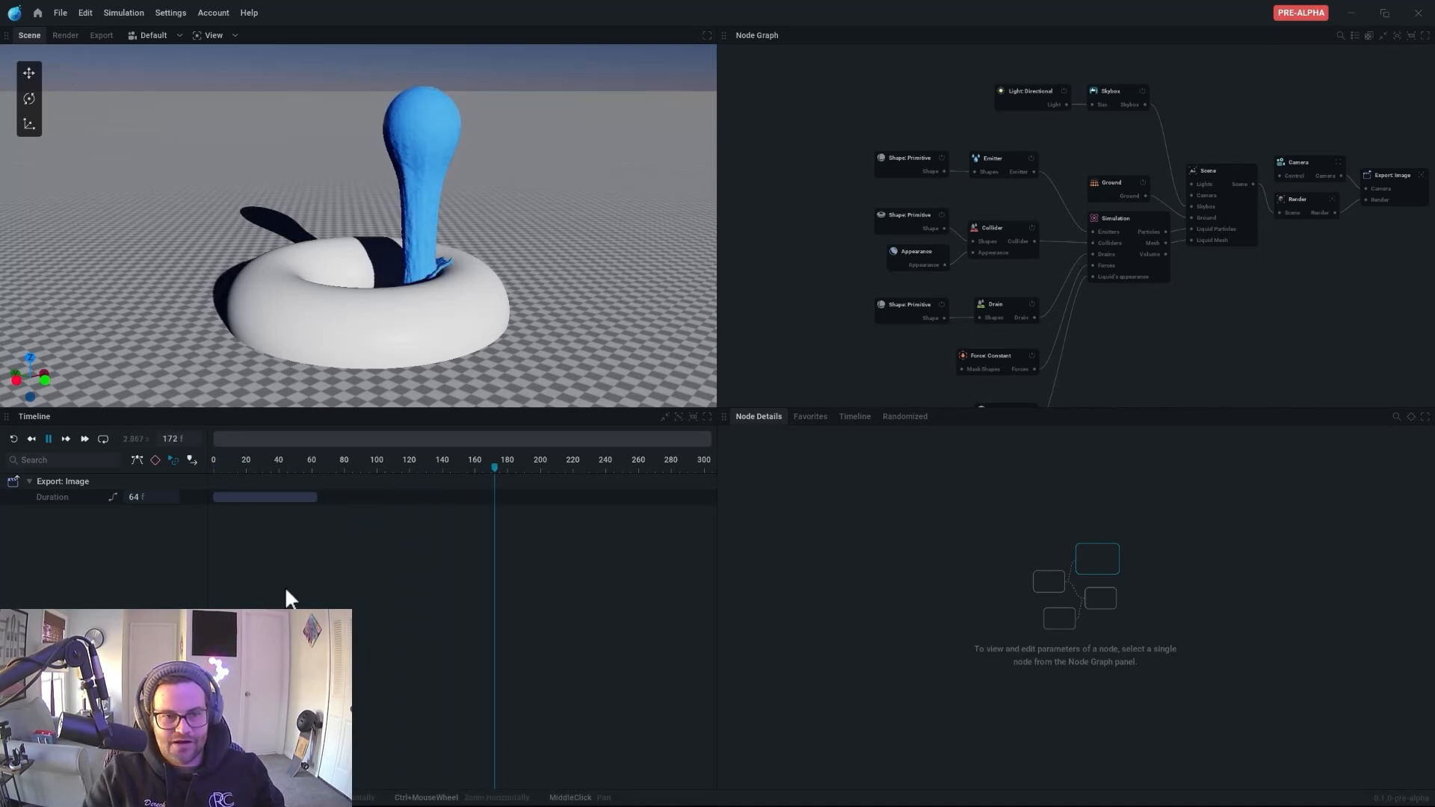
pyautogui.press('space')
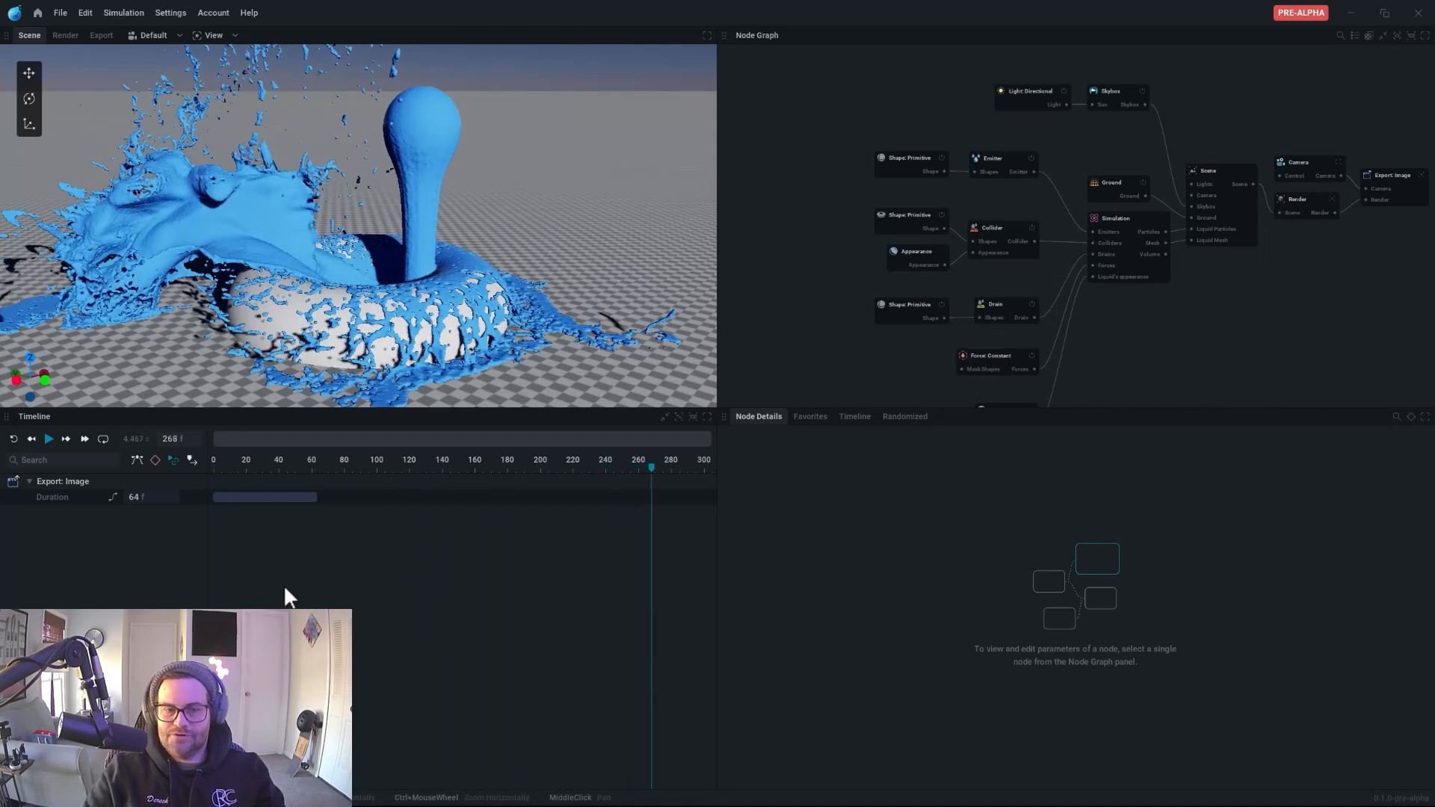
# - Try moving the emitter's sphere to about X 10.3 m while the restarted simulation runs, and reset the simulation with the move undone
pyautogui.click(918, 170)
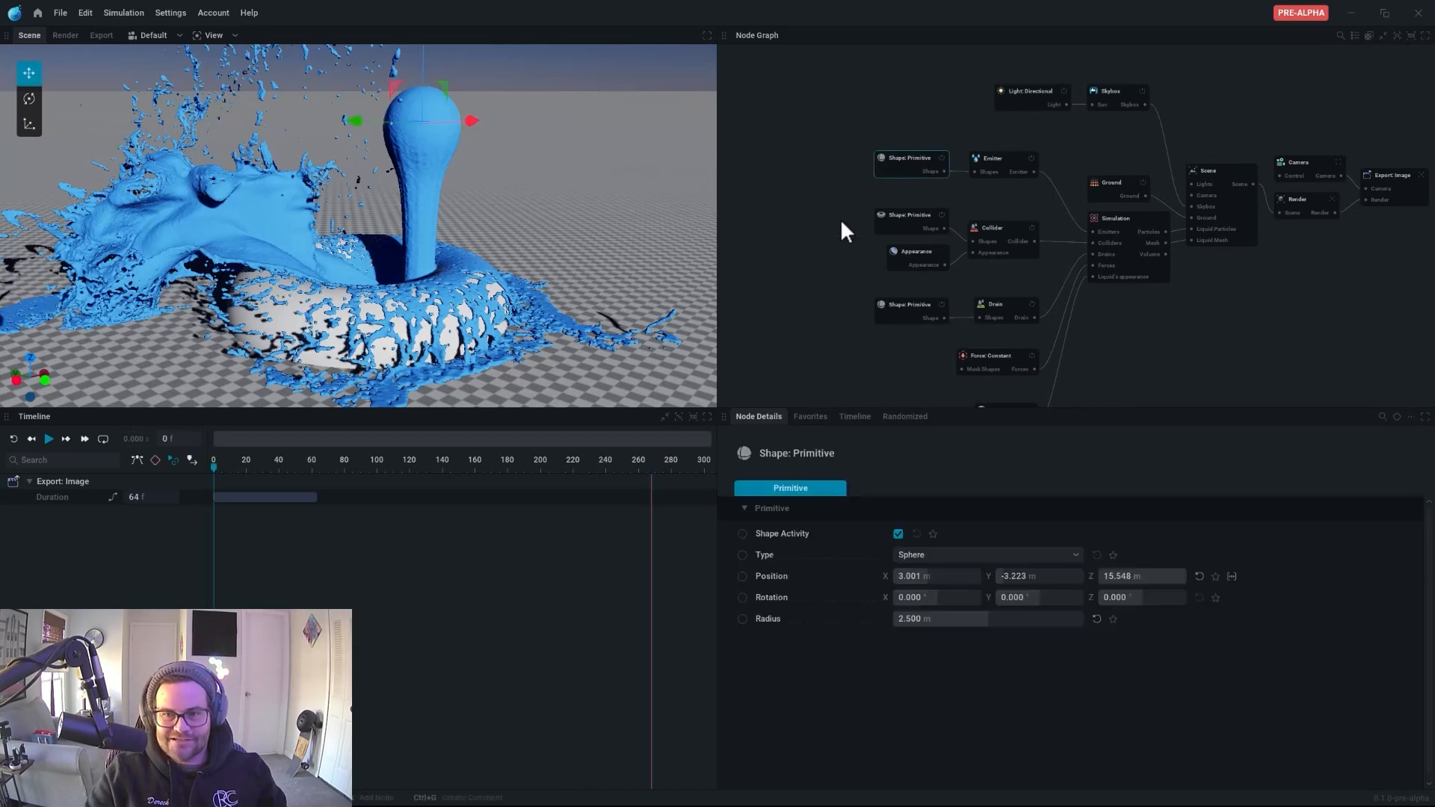
pyautogui.press('r')
pyautogui.press('space')
pyautogui.moveTo(446, 87); pyautogui.dragTo(494, 91)
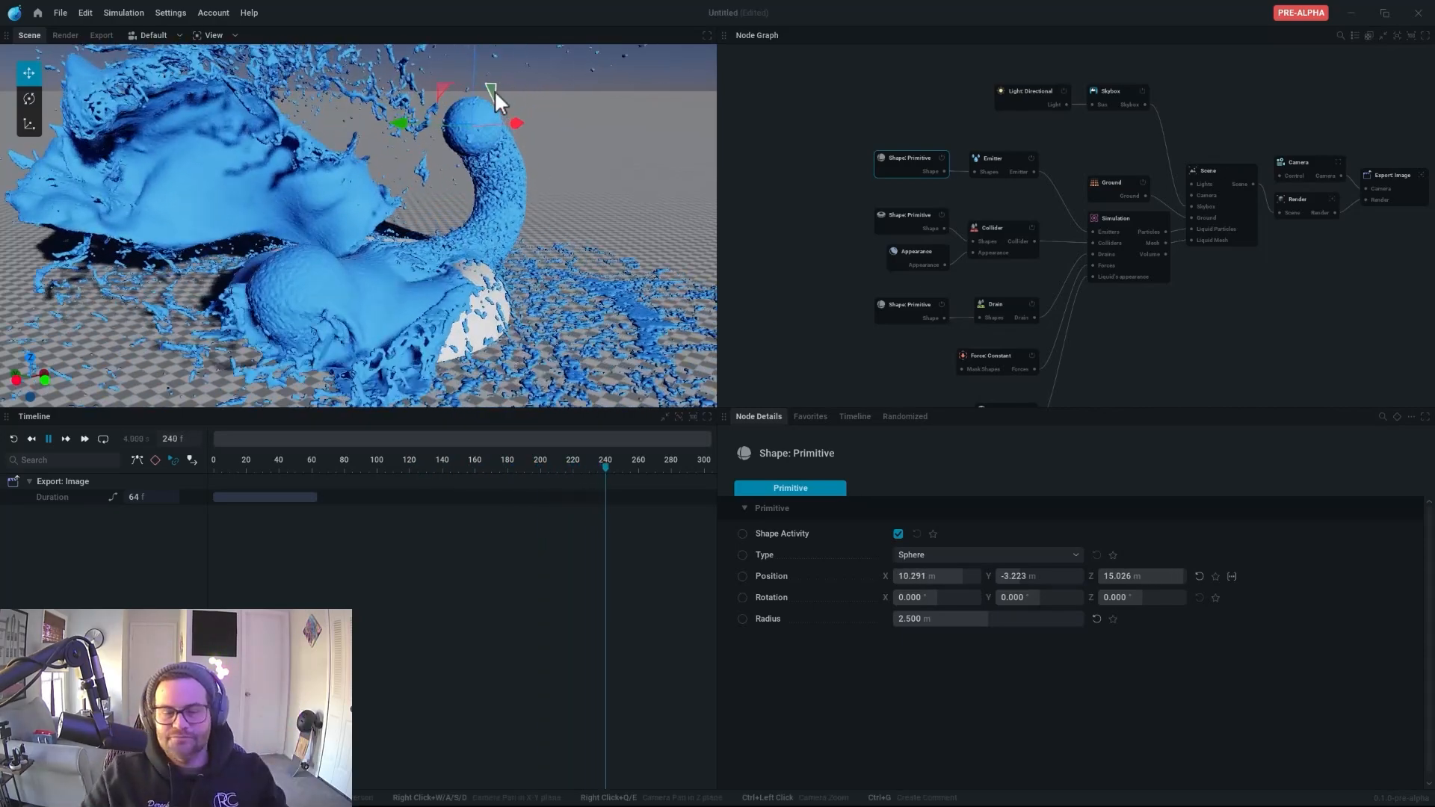
pyautogui.press('space')
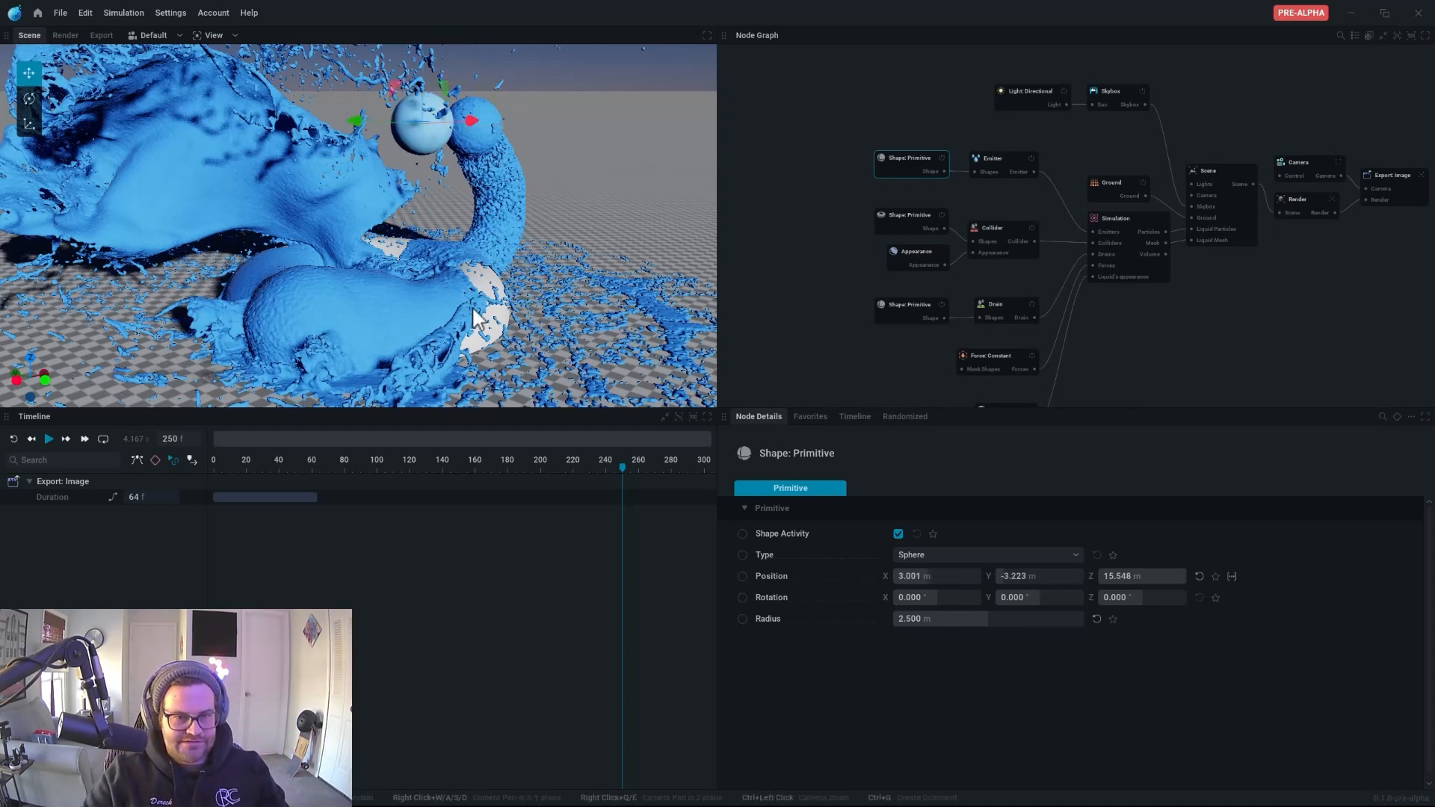
pyautogui.press('r')
# - Try moving the collider's torus to about Z 4.6 m while the simulation plays, and undo the move
pyautogui.click(904, 218)
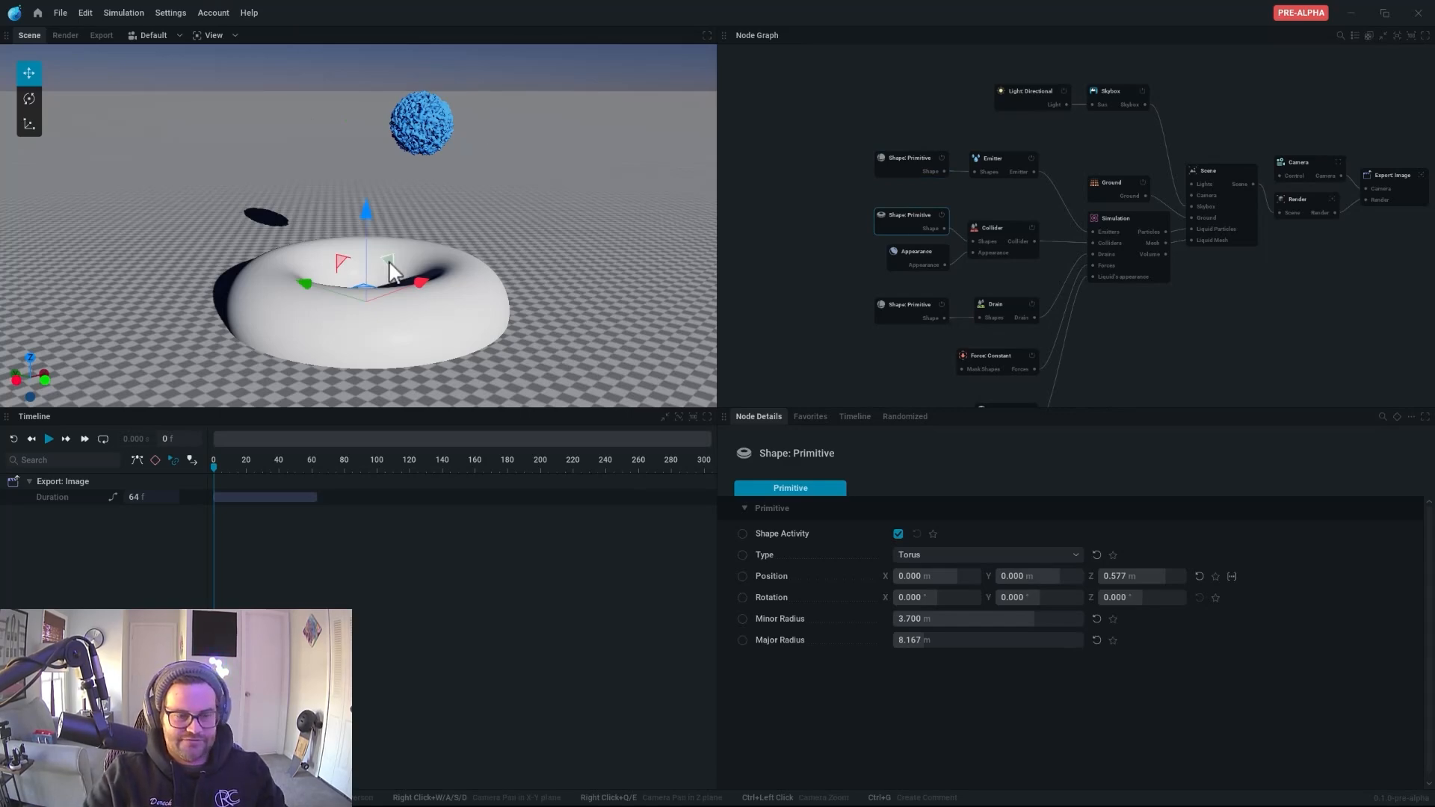
pyautogui.press('space')
pyautogui.moveTo(394, 272); pyautogui.dragTo(352, 284)
pyautogui.press('space')
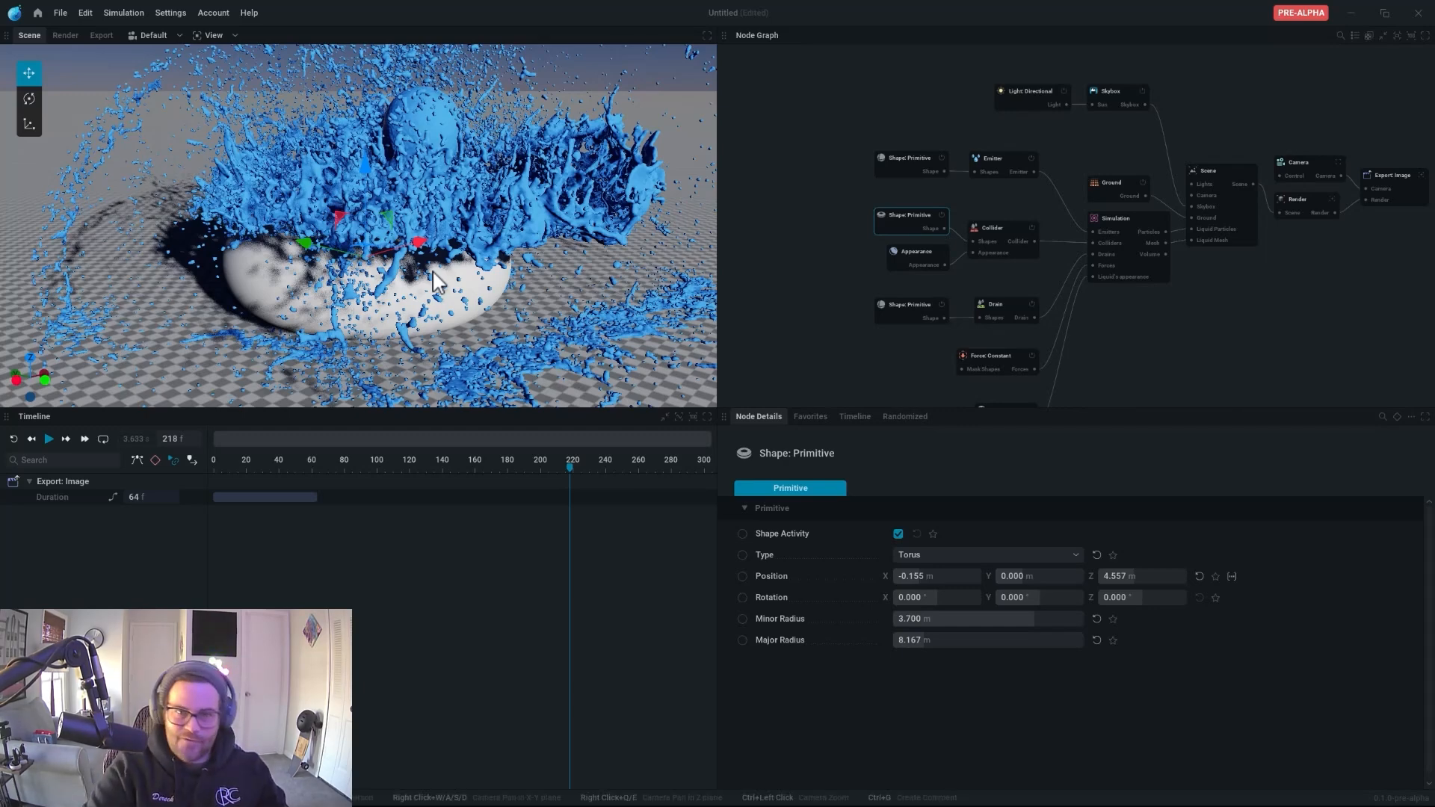
pyautogui.hotkey('ctrl', 'z')
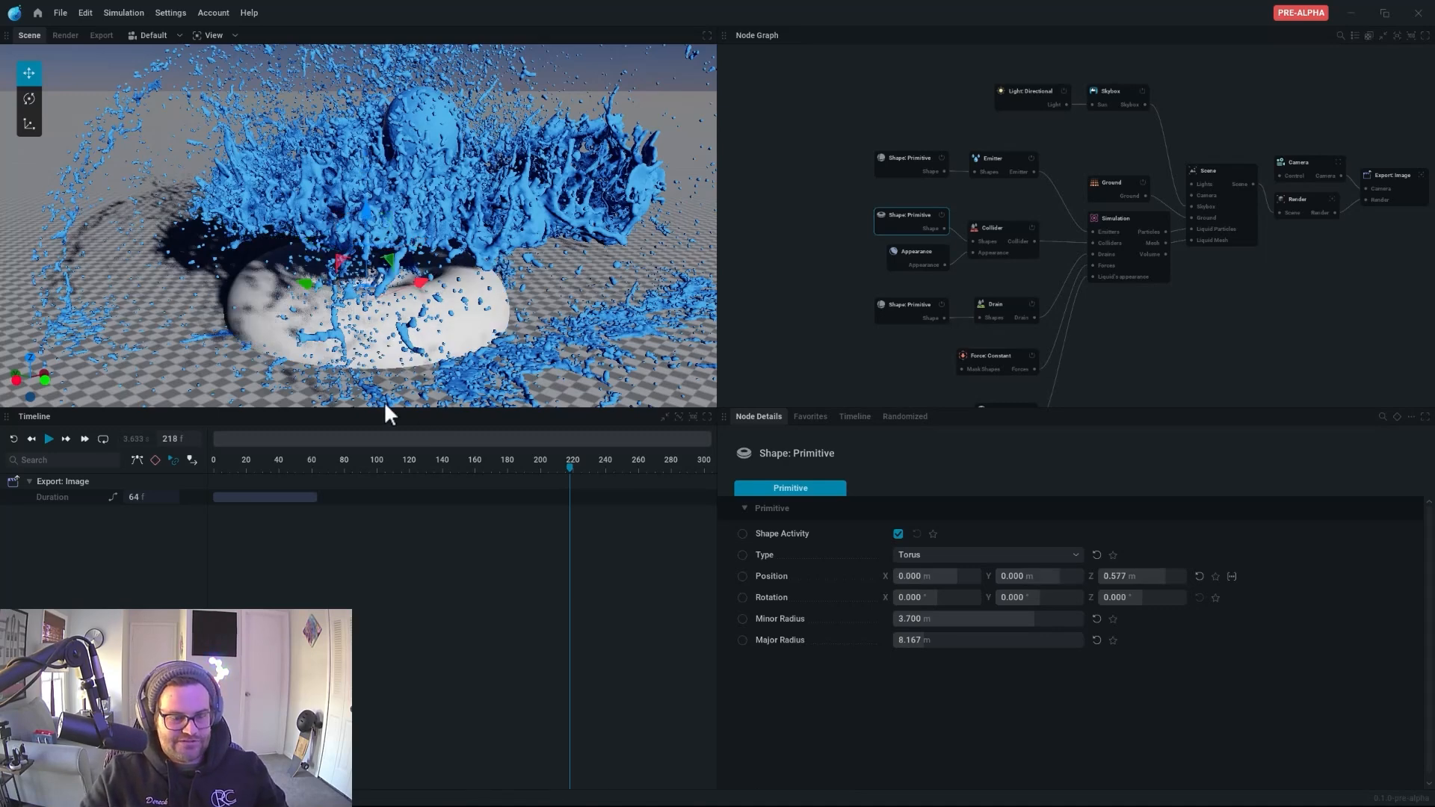
# - Reset the simulation and delete the collider's torus Shape Primitive node
pyautogui.press('r')
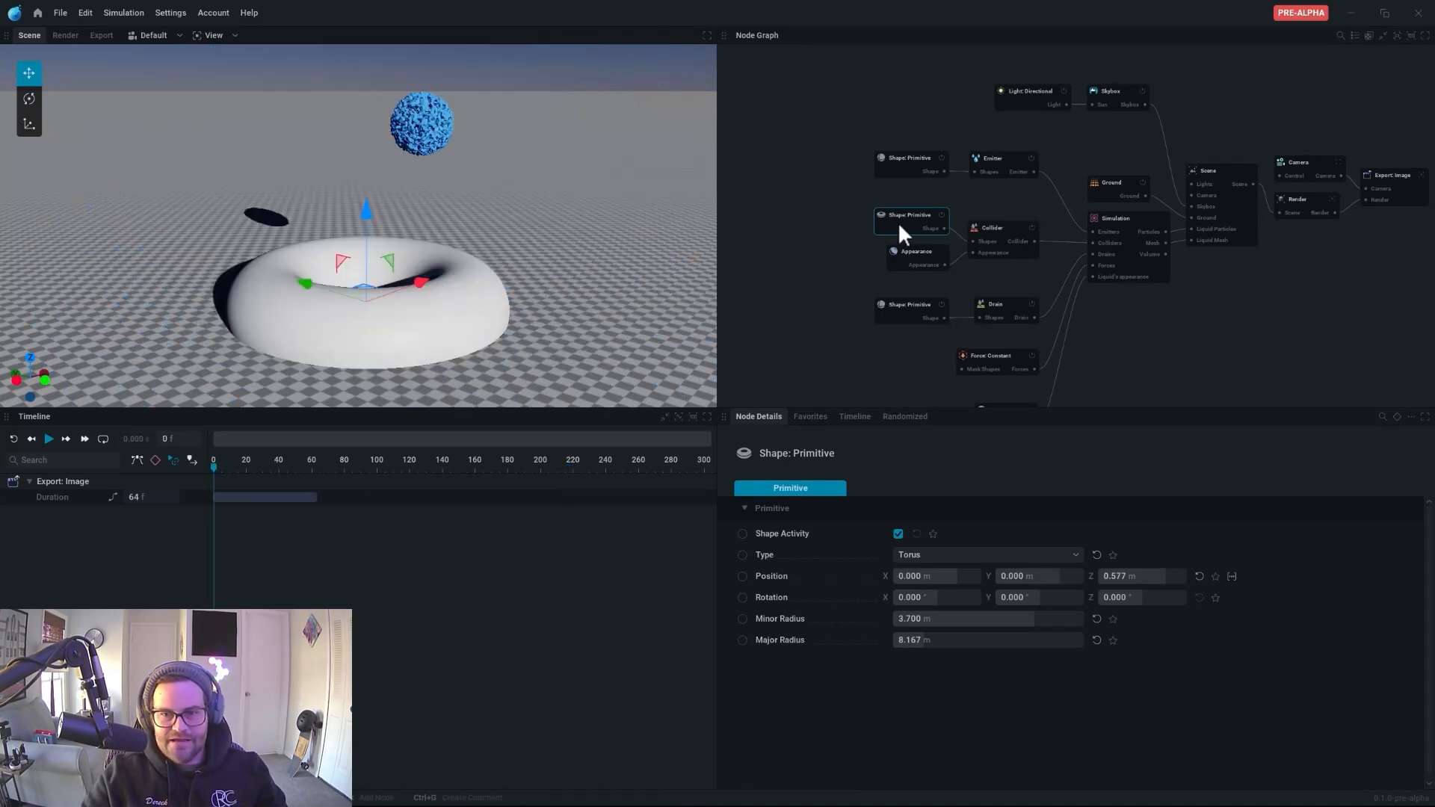
pyautogui.press('Delete')
# - Switch to Cinema 4D and start a new project, deleting all the objects it opens with
pyautogui.click(1350, 13)
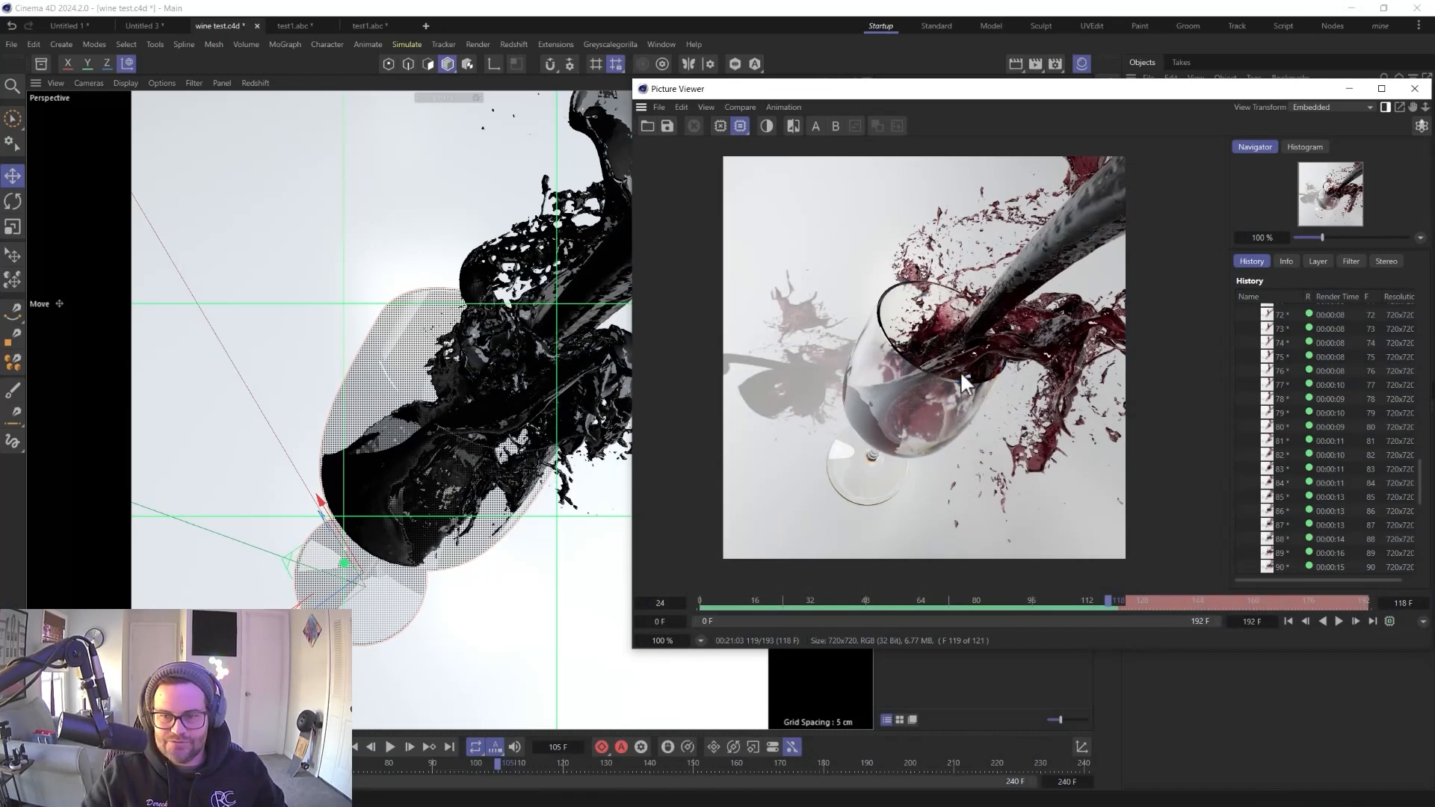
pyautogui.click(1348, 88)
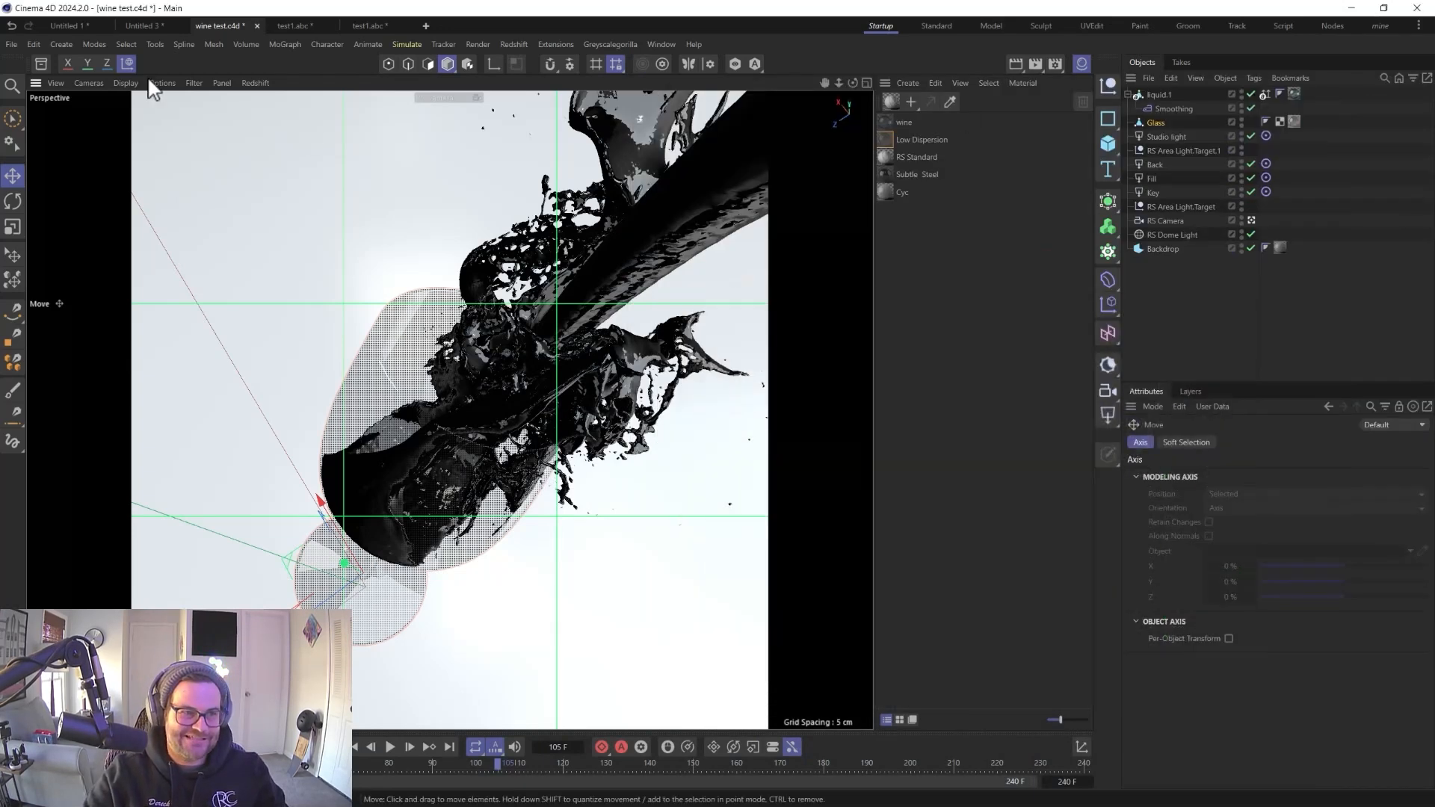
pyautogui.click(425, 26)
pyautogui.moveTo(1177, 311); pyautogui.dragTo(1128, 75)
pyautogui.press('Delete')
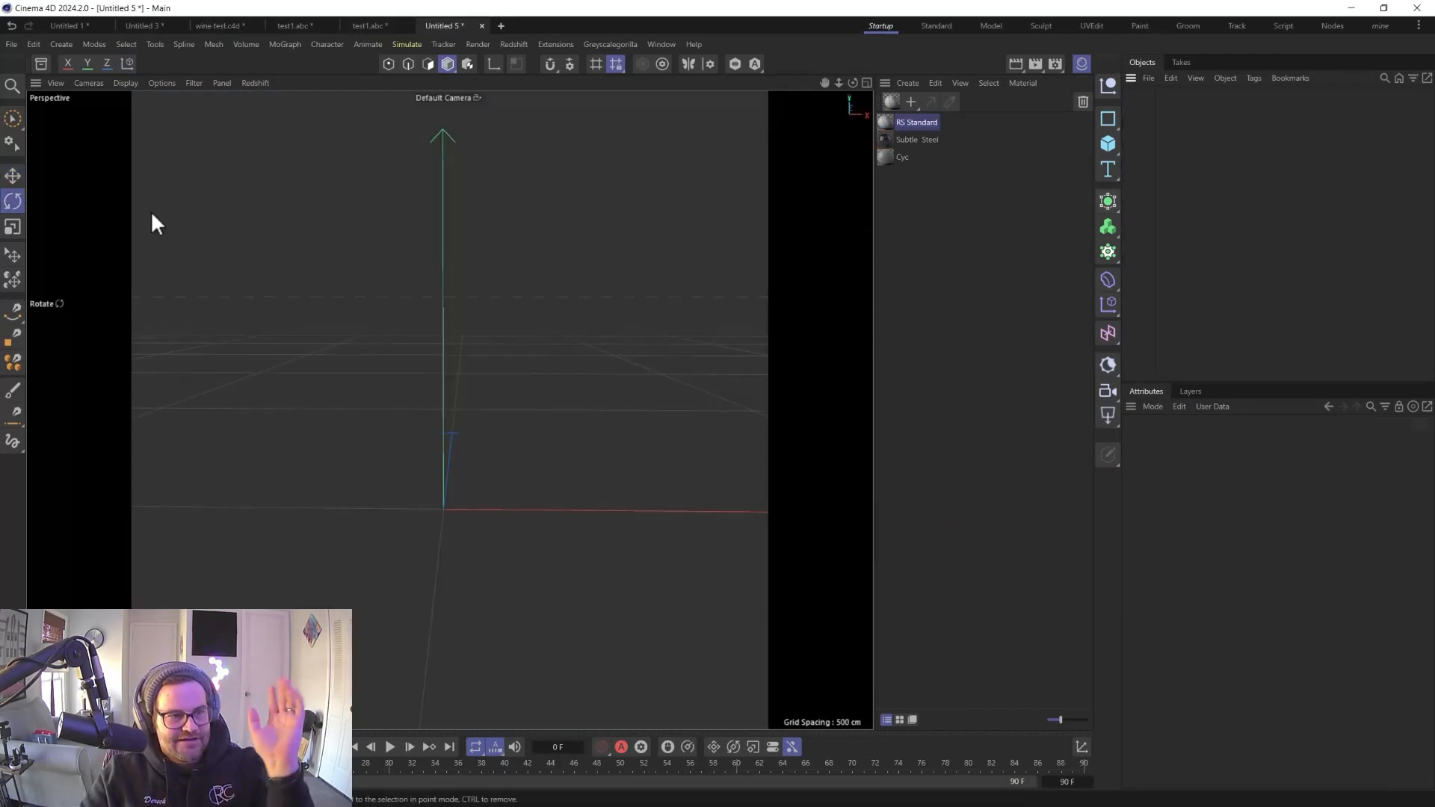
# - Search the Asset Browser for "wine" and add the Wine Glass 02 model to the scene
pyautogui.click(41, 64)
pyautogui.click(109, 136)
pyautogui.write('wine')
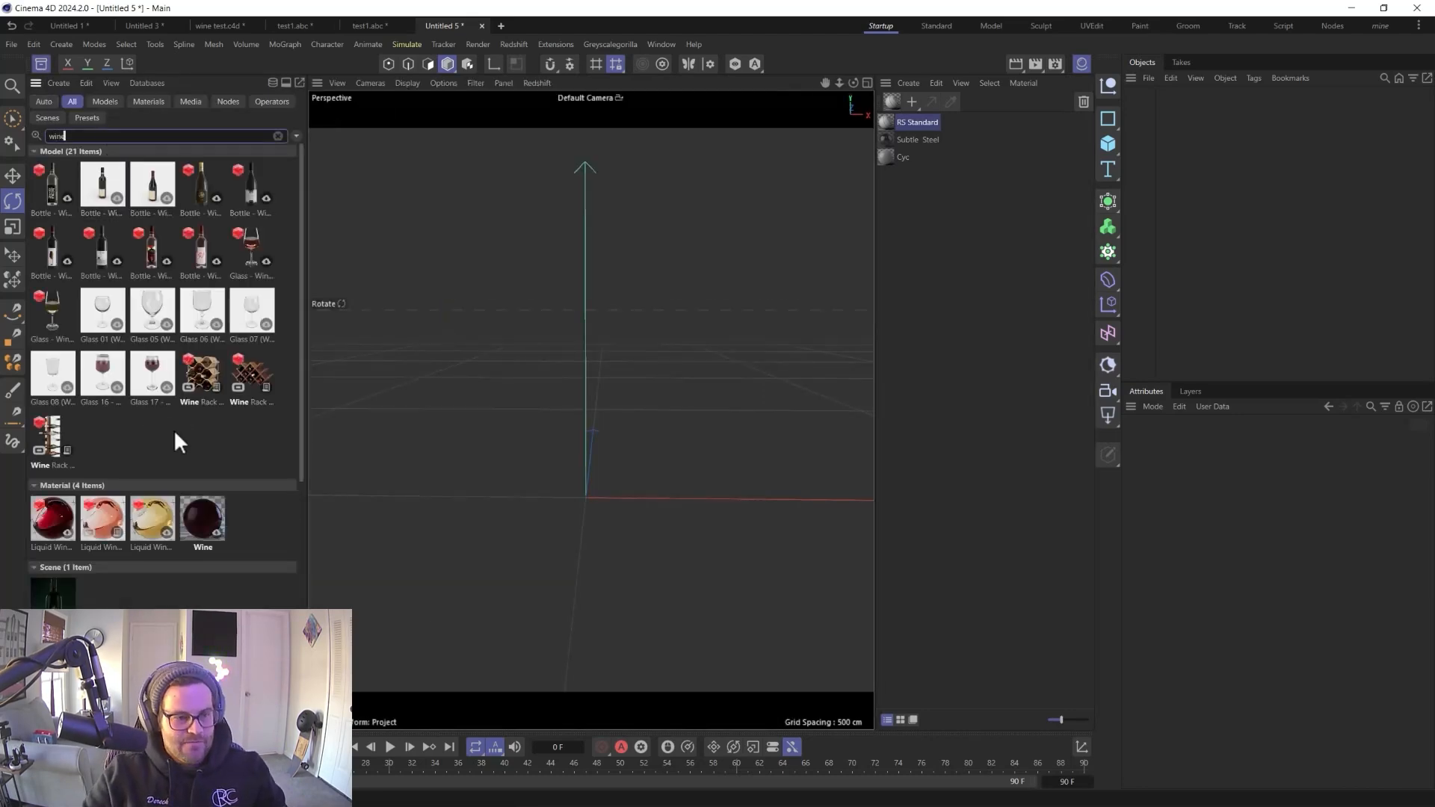
pyautogui.scroll(-1, 179, 442)
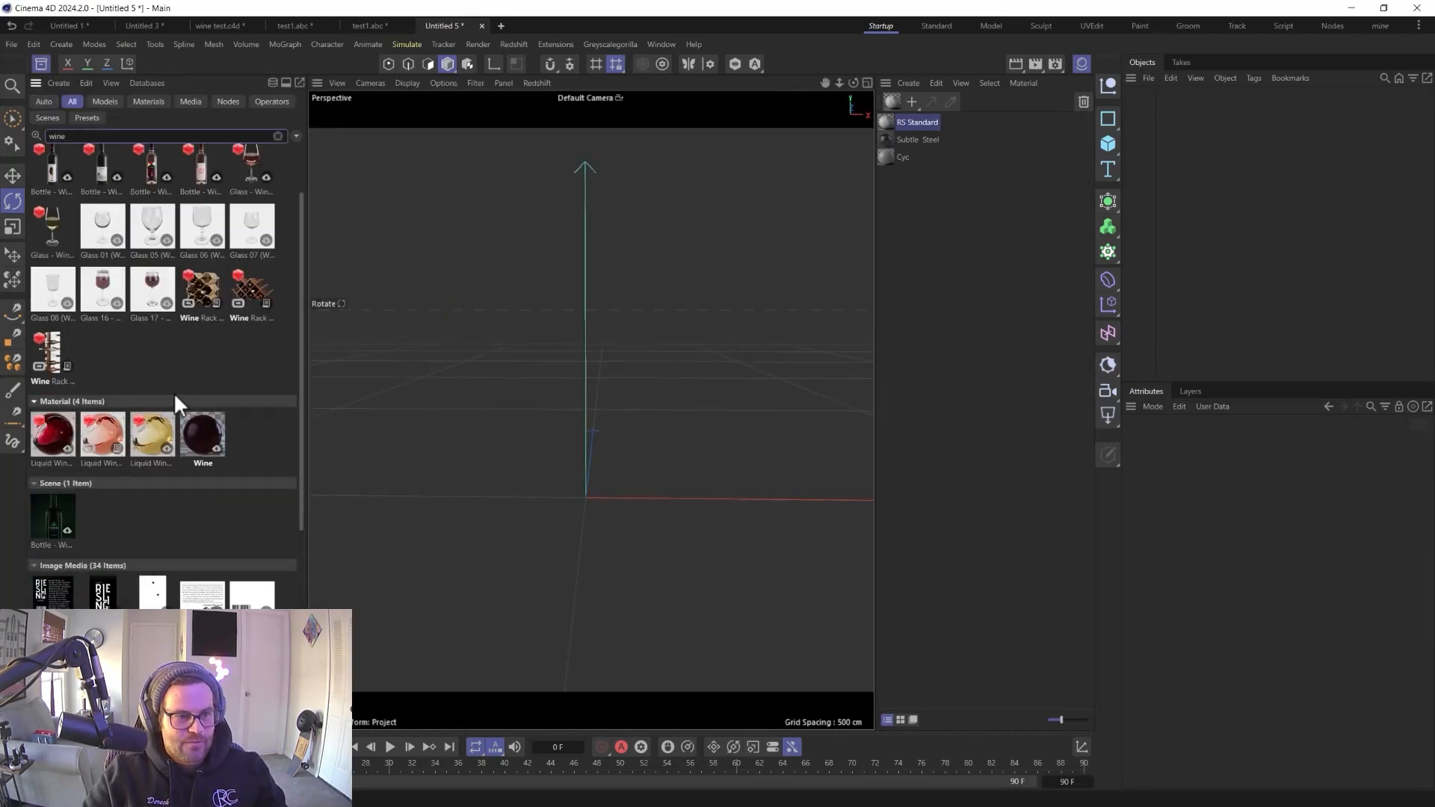
pyautogui.click(57, 243)
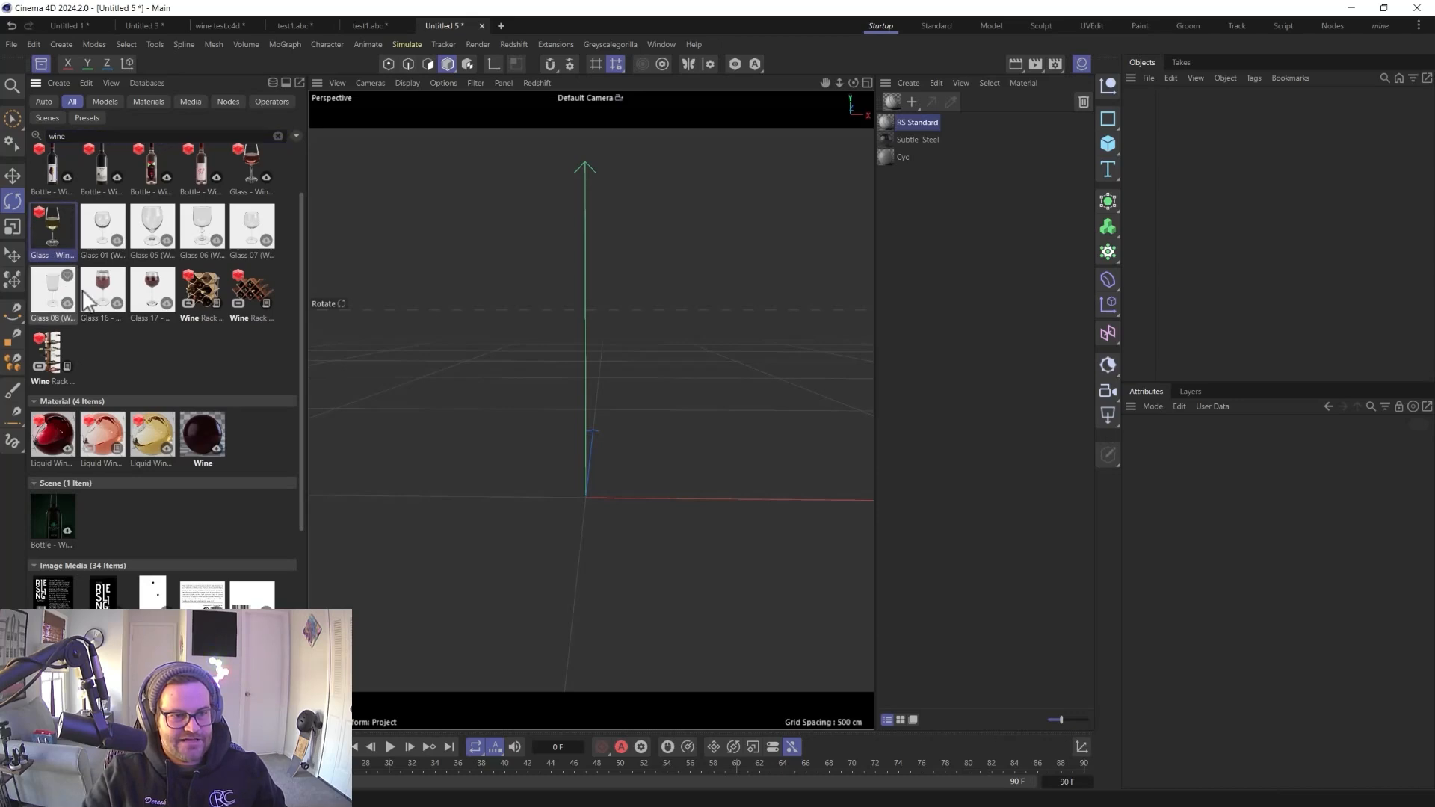
pyautogui.scroll(1, 254, 224)
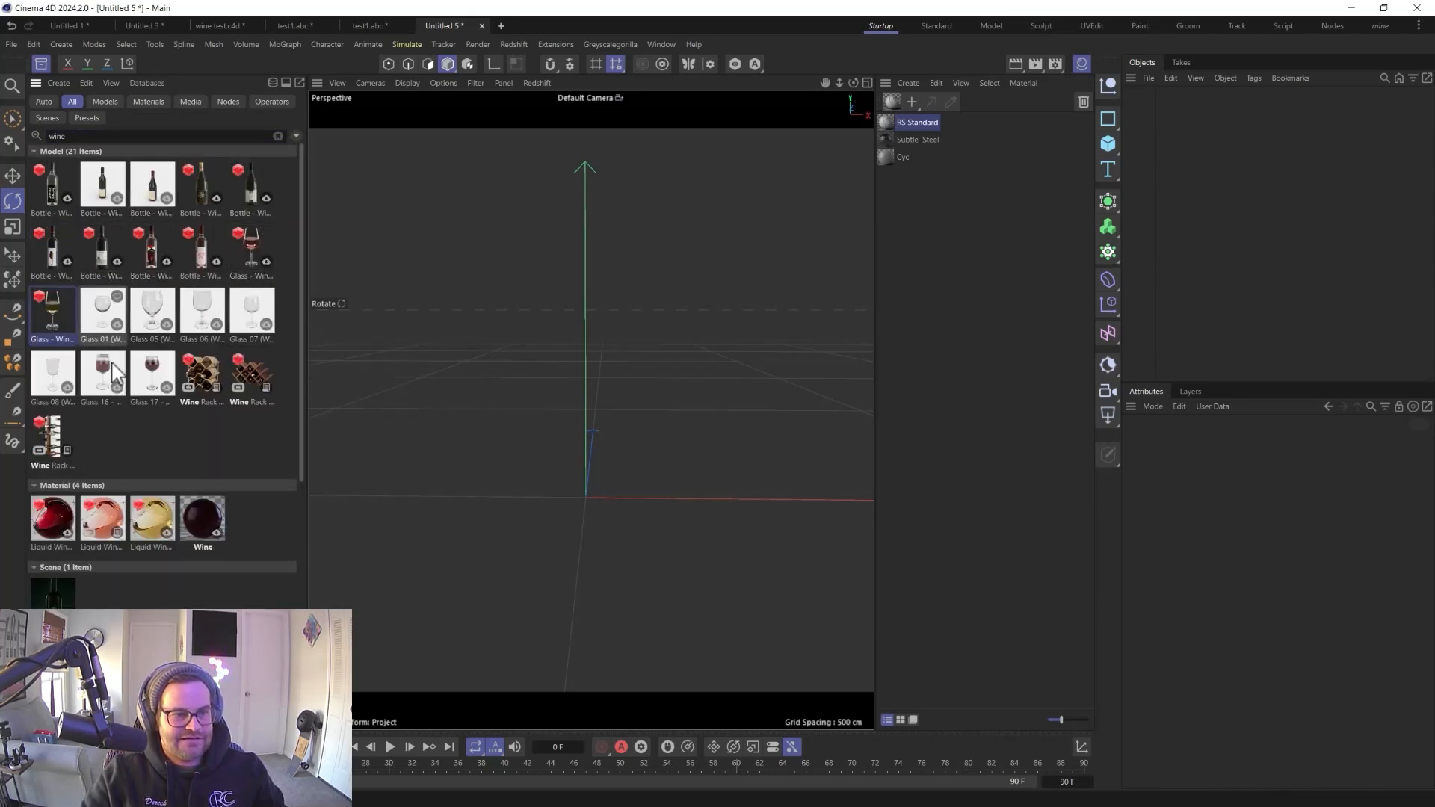
pyautogui.moveTo(53, 314); pyautogui.dragTo(471, 532)
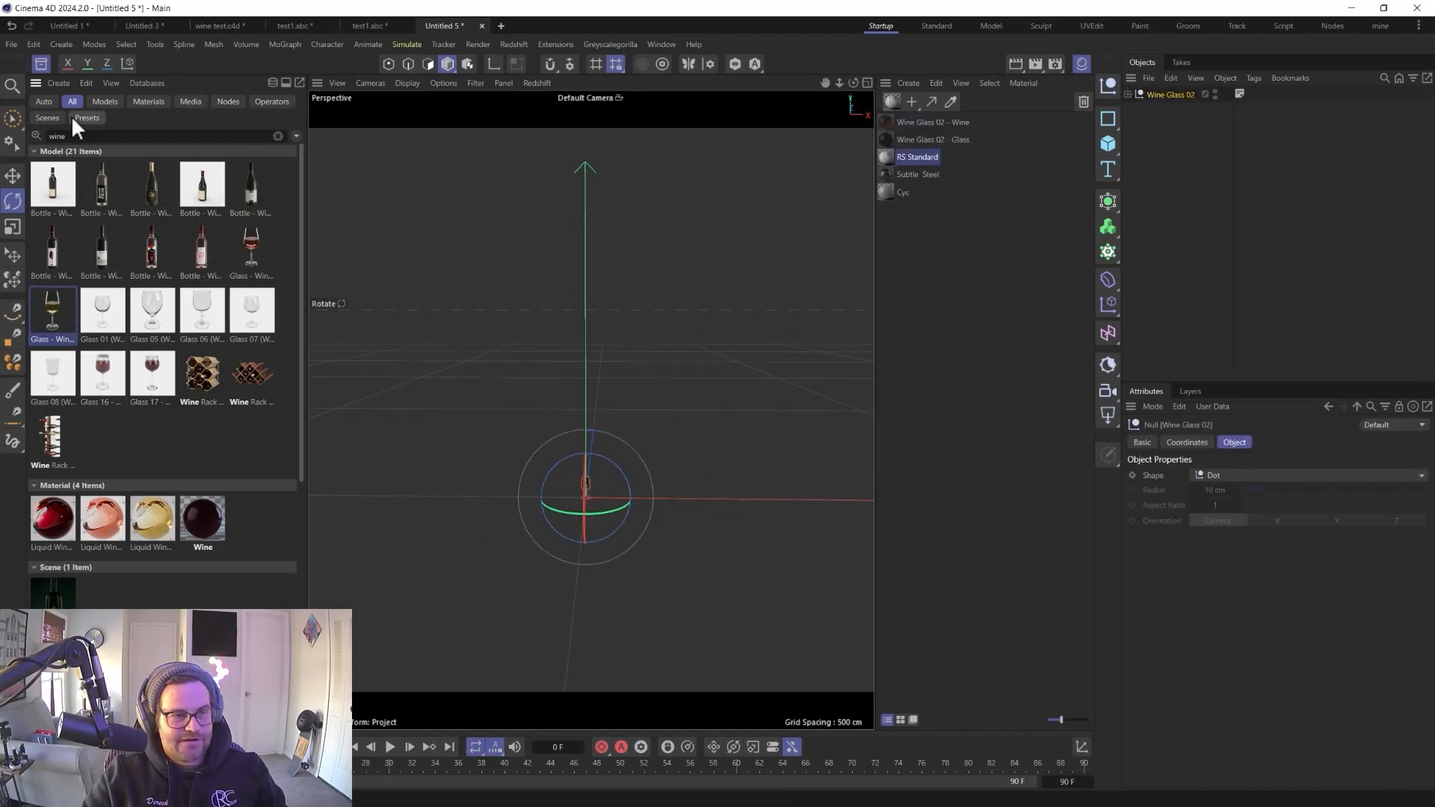
pyautogui.click(41, 64)
pyautogui.scroll(5, 434, 501)
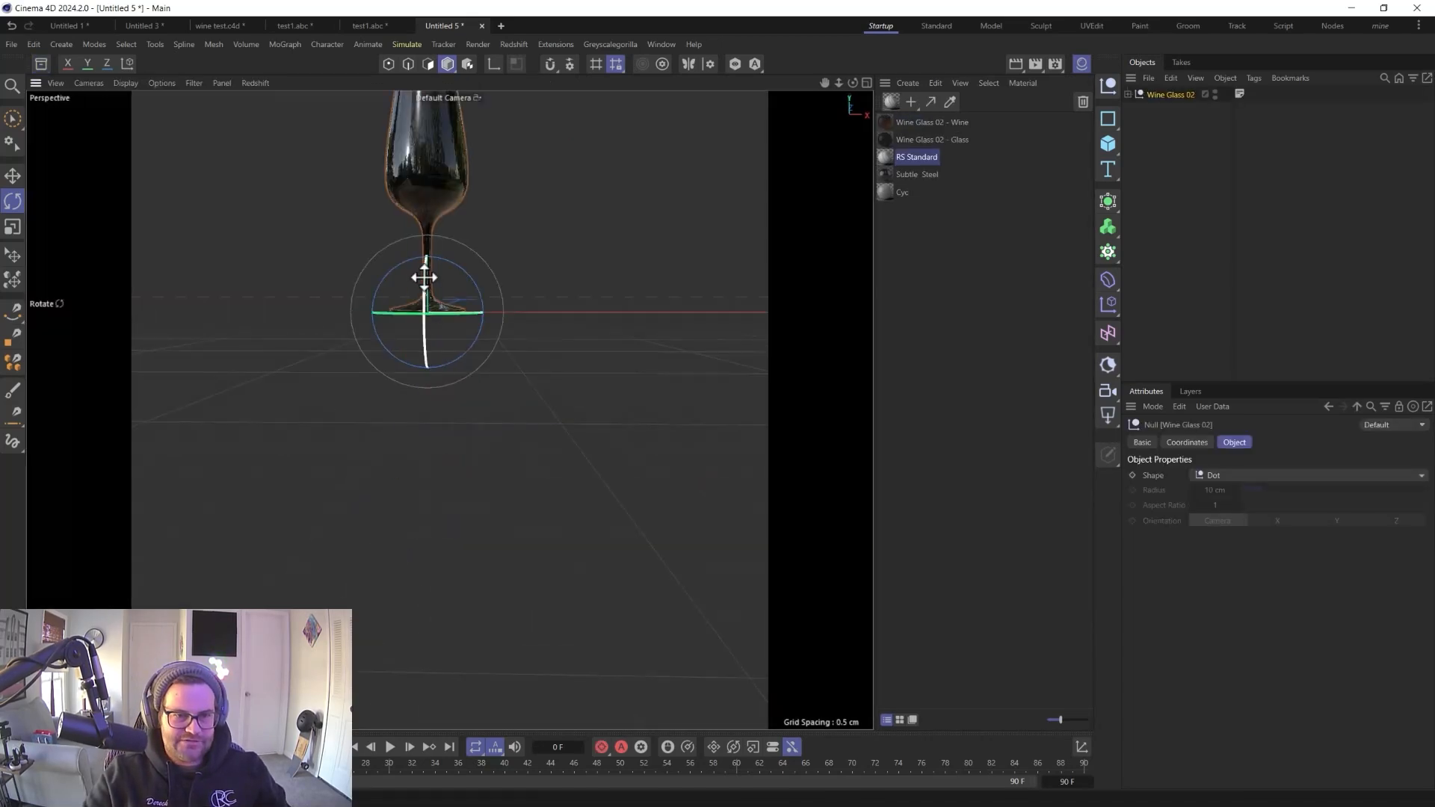
pyautogui.keyDown('alt'); pyautogui.moveTo(437, 343); pyautogui.dragTo(467, 461, button='middle'); pyautogui.keyUp('alt')
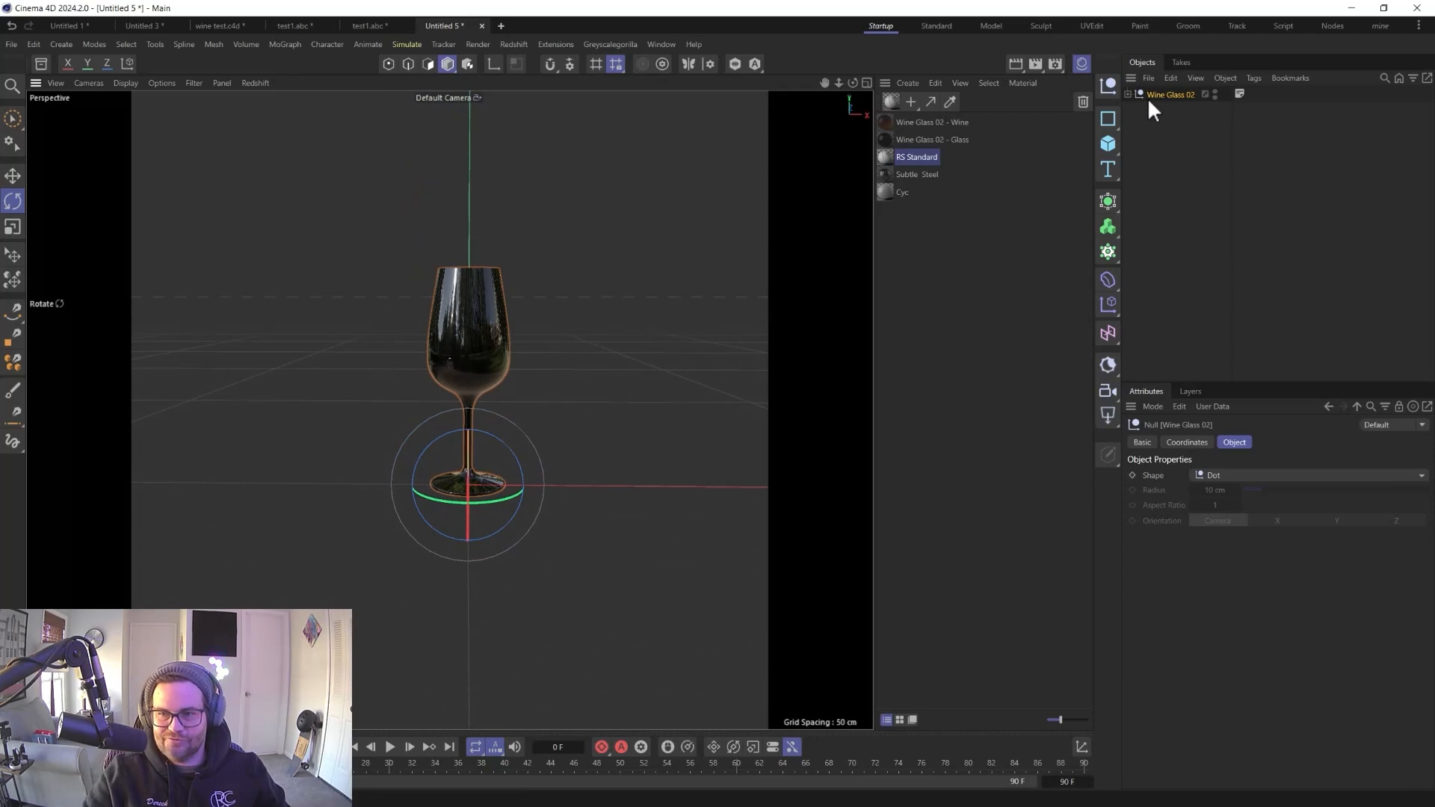
# - Delete the Wine object from the Wine Glass 02 group
pyautogui.click(1128, 94)
pyautogui.click(1166, 121)
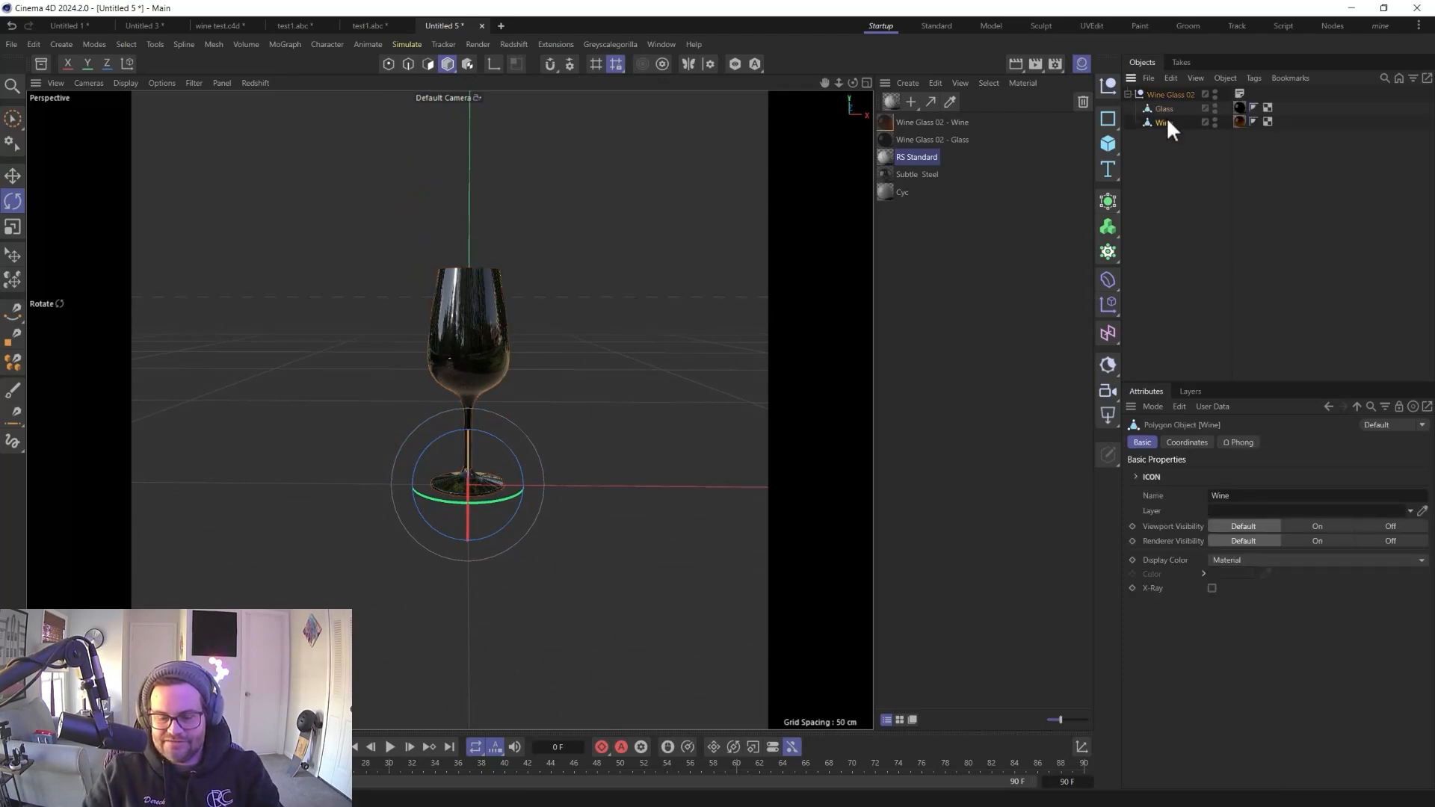
pyautogui.press('Delete')
# - Add an FFD deformer as a child of the Glass object, fitted to its size
pyautogui.click(1166, 112)
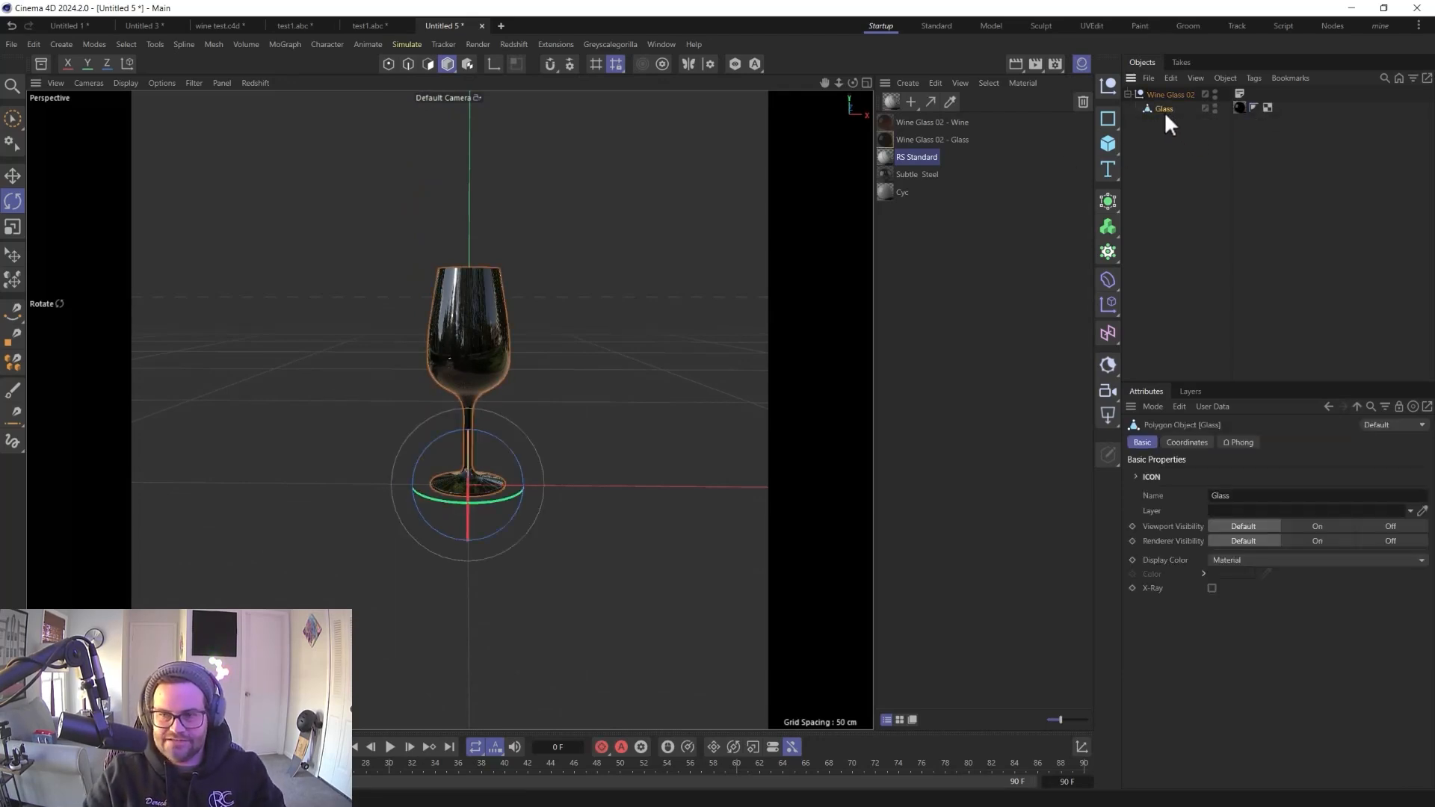
pyautogui.click(1106, 273)
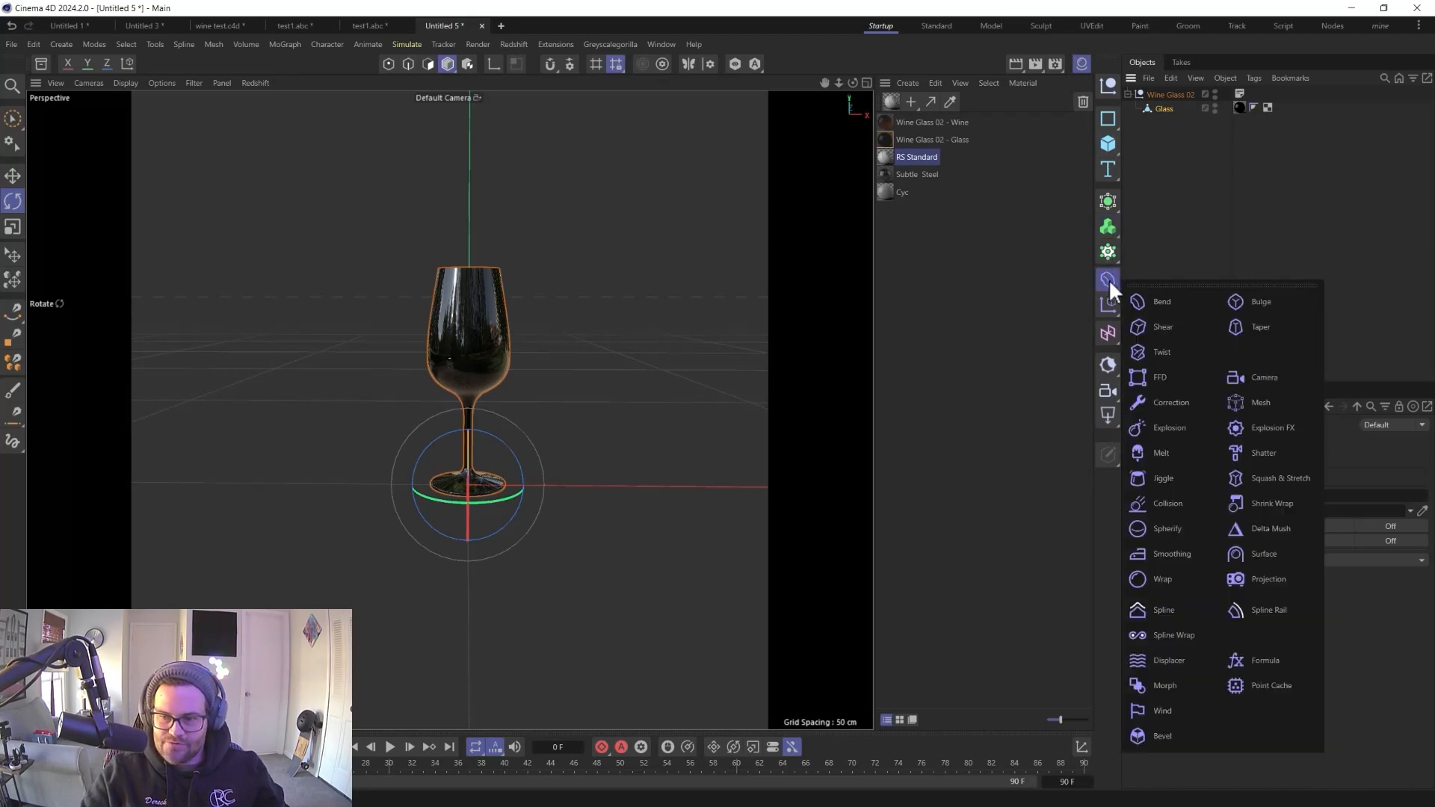
pyautogui.click(1156, 379)
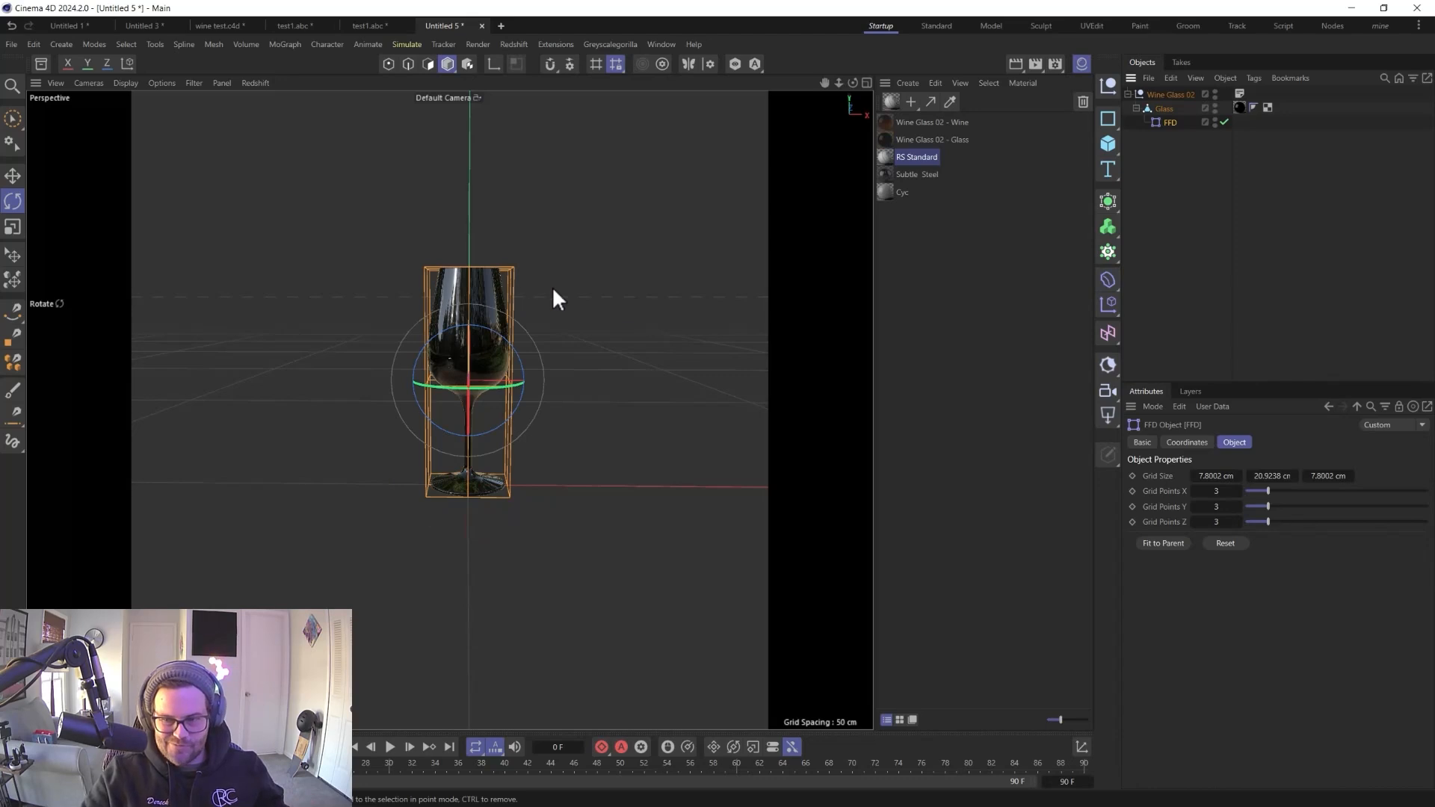
# - Select the nine top points of the FFD cage and move them down to shorten the glass bowl
pyautogui.click(388, 65)
pyautogui.press('9')
pyautogui.moveTo(550, 270)
pyautogui.mouseDown()
pyautogui.moveTo(521, 257)
pyautogui.moveTo(435, 268)
pyautogui.mouseUp()
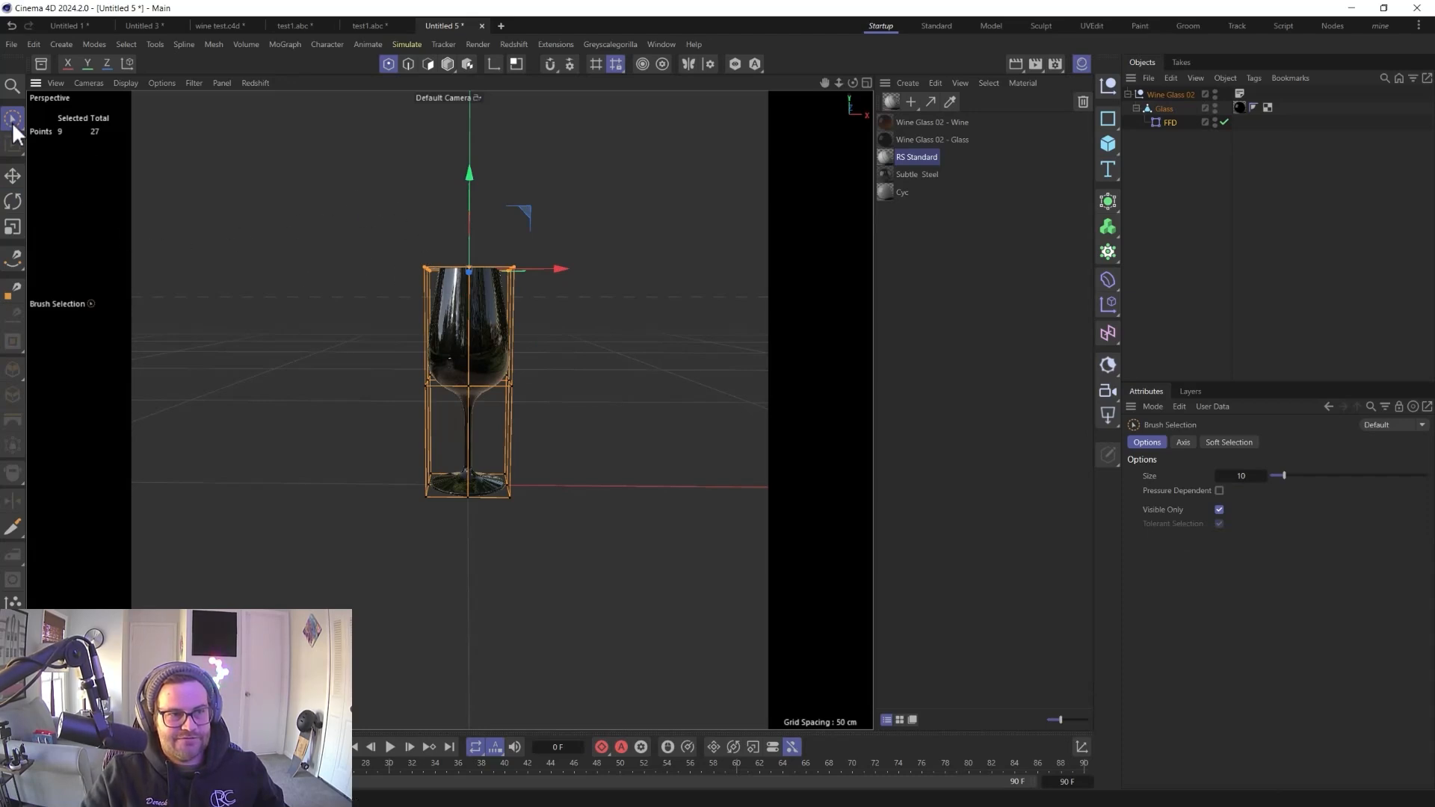
pyautogui.moveTo(468, 198); pyautogui.dragTo(465, 236)
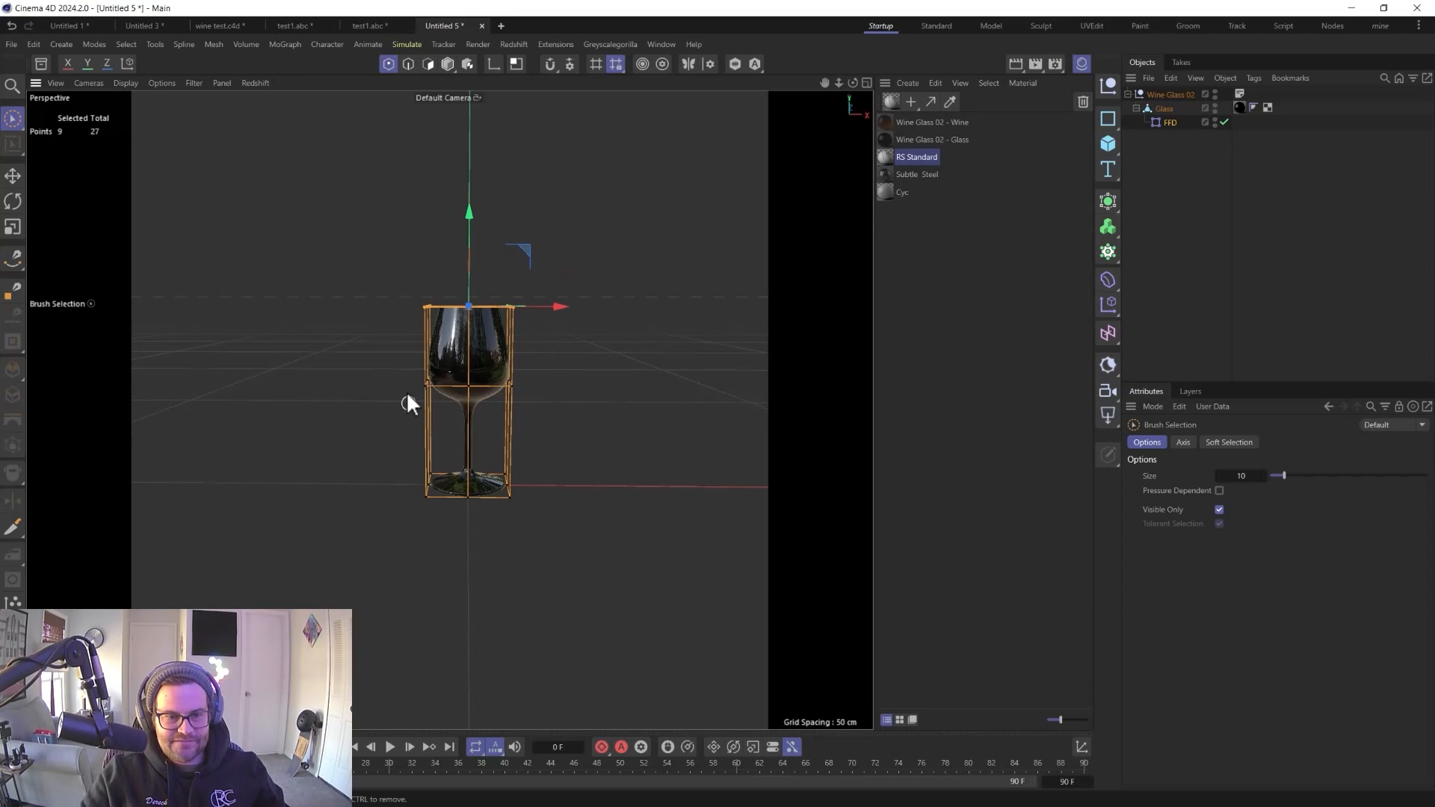
# - Scale the nine middle points of the FFD cage inward to narrow the glass at mid-height
pyautogui.press('t')
pyautogui.moveTo(390, 490)
pyautogui.keyDown('alt'); pyautogui.mouseDown()
pyautogui.moveTo(321, 436)
pyautogui.moveTo(531, 355)
pyautogui.moveTo(671, 267)
pyautogui.moveTo(611, 197)
pyautogui.moveTo(192, 468)
pyautogui.moveTo(529, 240)
pyautogui.moveTo(331, 437)
pyautogui.moveTo(359, 423)
pyautogui.moveTo(387, 371)
pyautogui.moveTo(561, 384)
pyautogui.moveTo(462, 365)
pyautogui.moveTo(444, 402)
pyautogui.moveTo(521, 419)
pyautogui.mouseUp(); pyautogui.keyUp('alt')
pyautogui.press('space')
pyautogui.press('space')
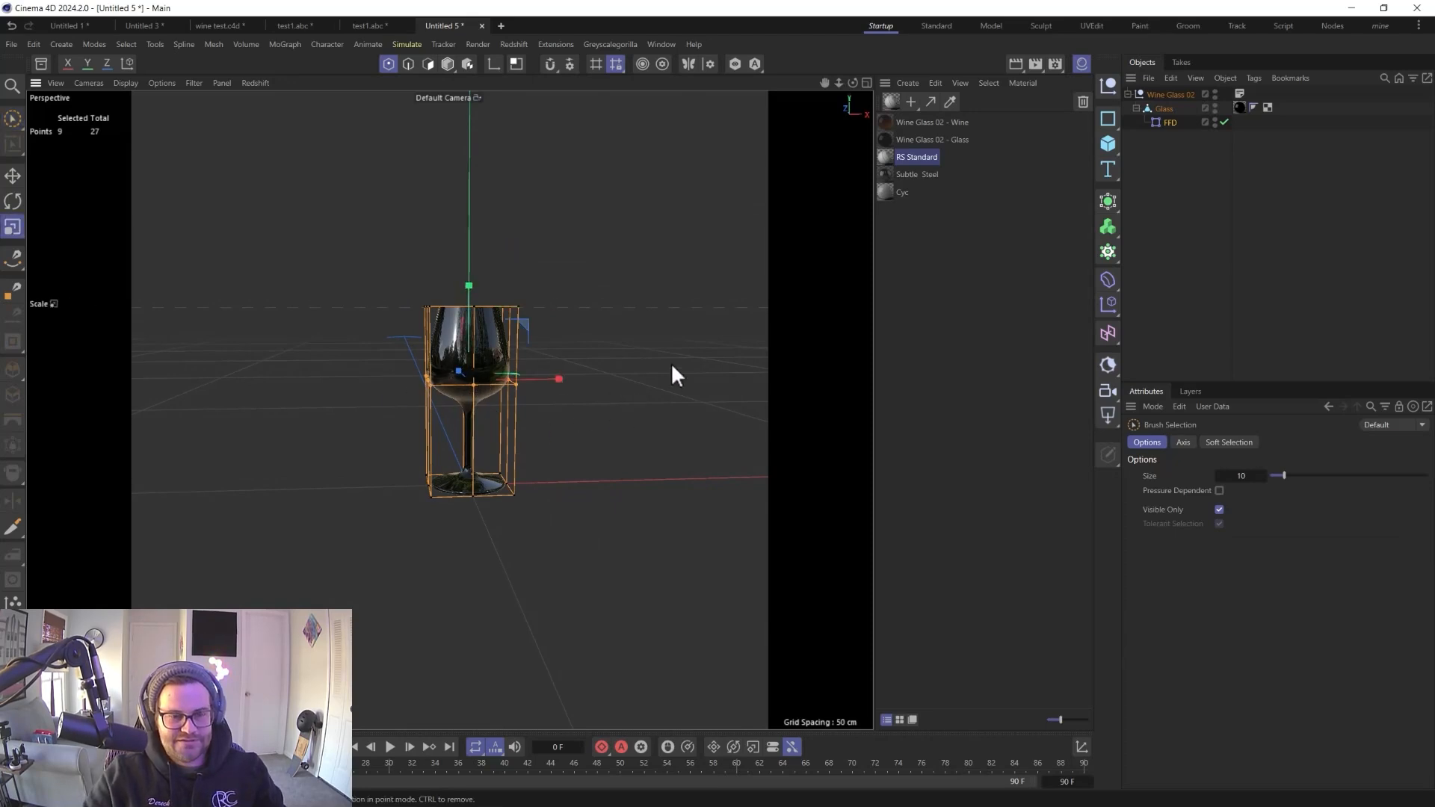
pyautogui.moveTo(677, 343)
pyautogui.mouseDown()
pyautogui.moveTo(539, 405)
pyautogui.moveTo(585, 385)
pyautogui.mouseUp()
pyautogui.keyDown('alt'); pyautogui.moveTo(407, 394); pyautogui.dragTo(508, 389); pyautogui.keyUp('alt')
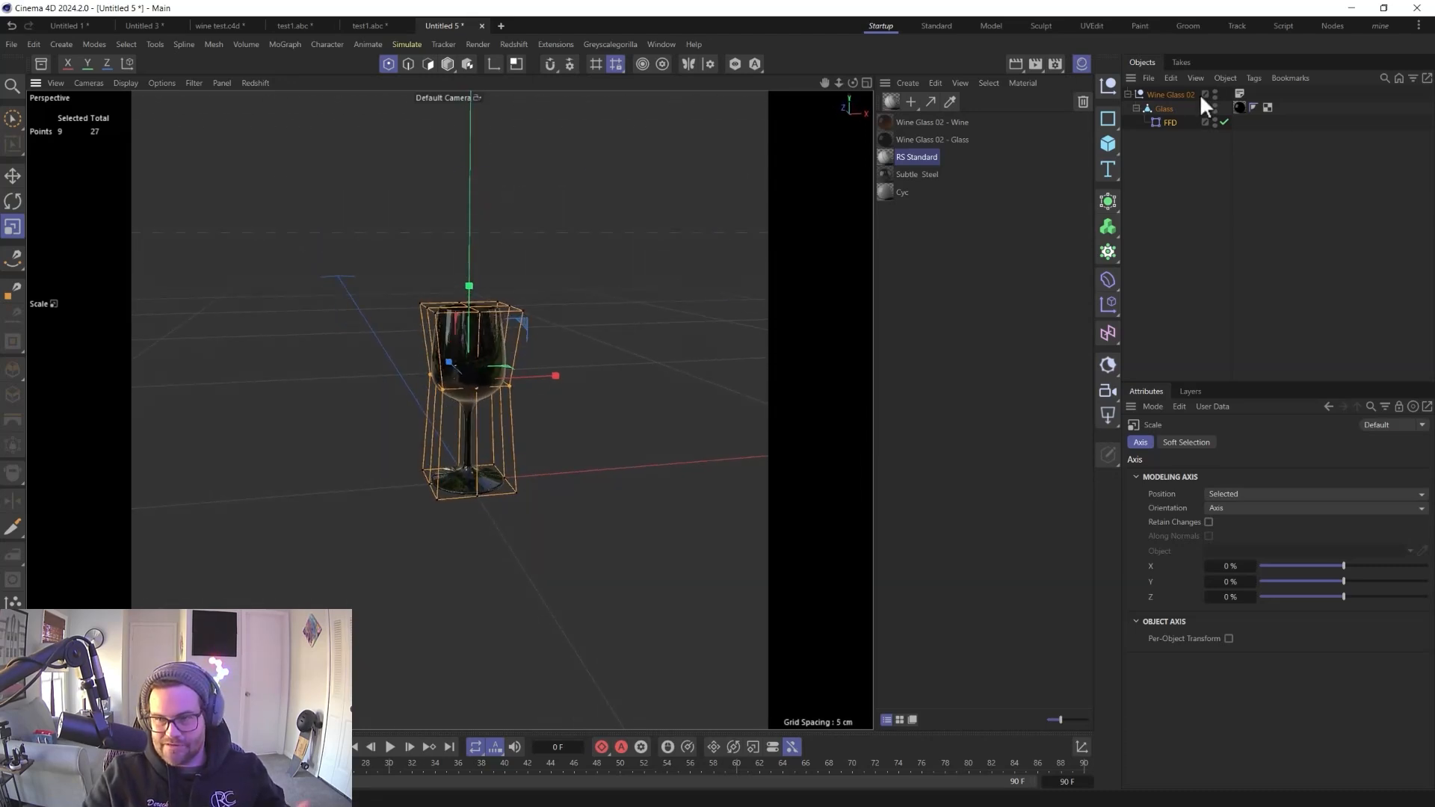
# - Merge the Wine Glass 02 group, Glass and FFD into one mesh with Connect Objects + Delete, and return to model mode
pyautogui.click(1160, 96)
pyautogui.keyDown('shift'); pyautogui.click(1168, 122); pyautogui.keyUp('shift')
pyautogui.rightClick(1169, 123)
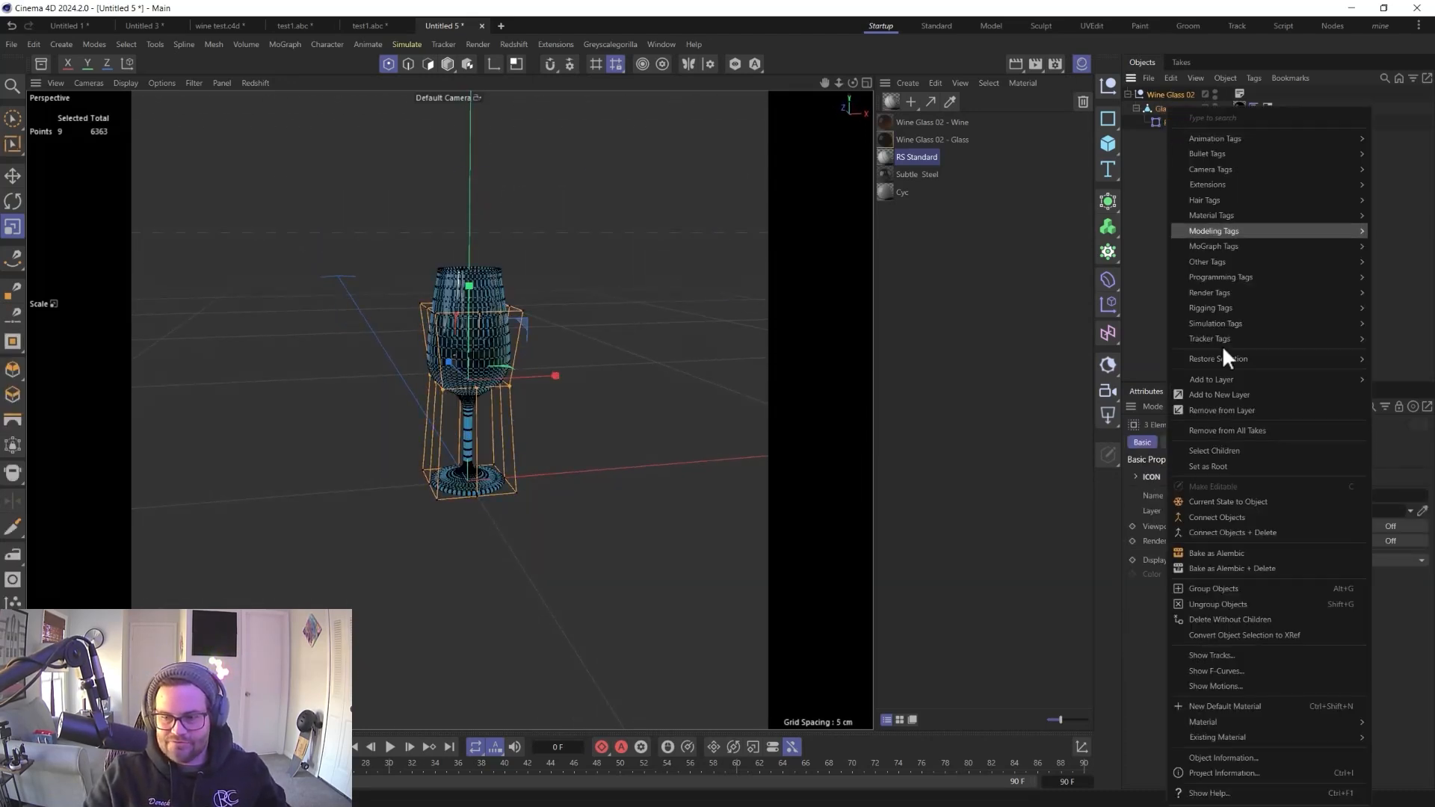
pyautogui.click(1227, 531)
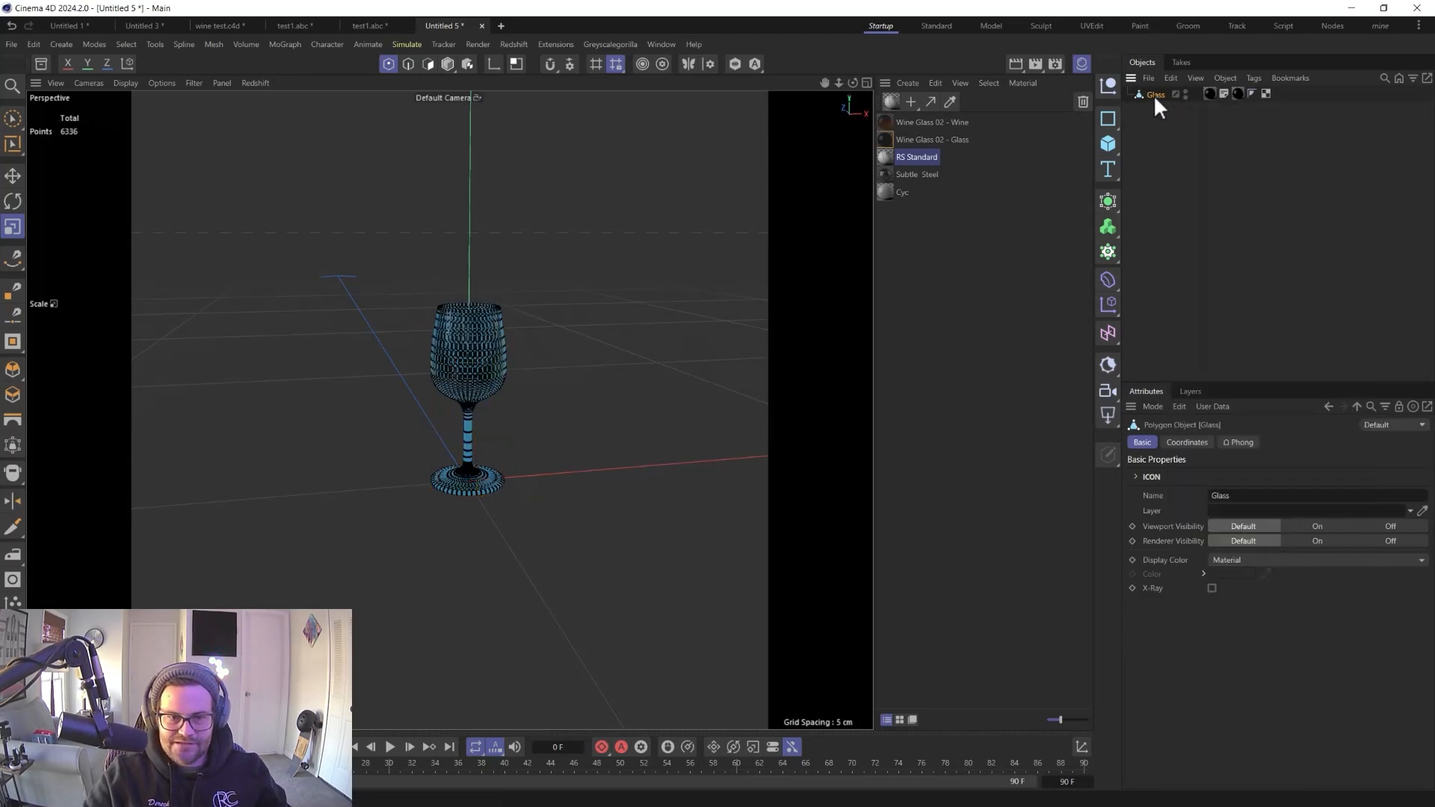
pyautogui.click(448, 64)
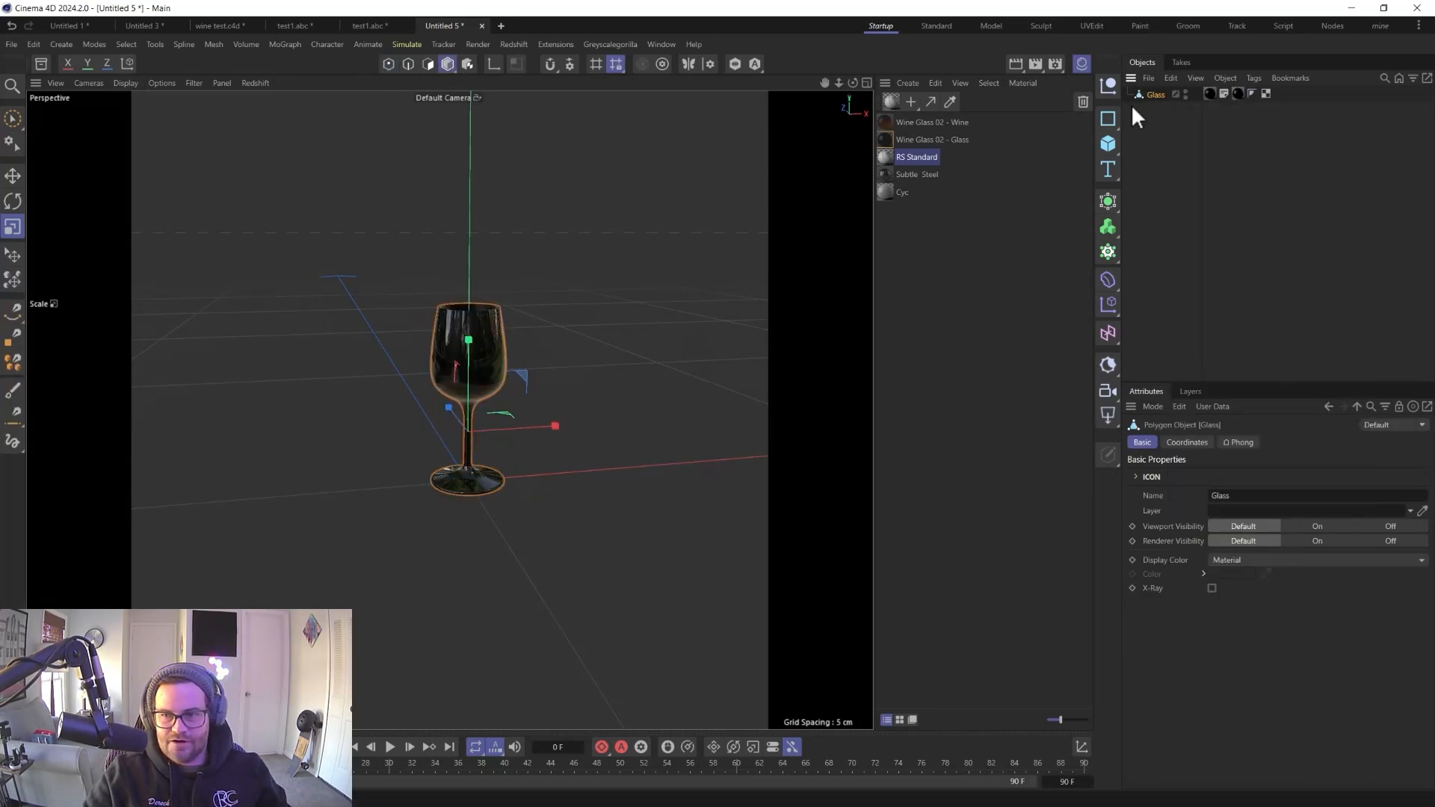
# - Export the glass as an FBX file named glass in the Liquid folder, accepting the FBX export settings
pyautogui.click(12, 46)
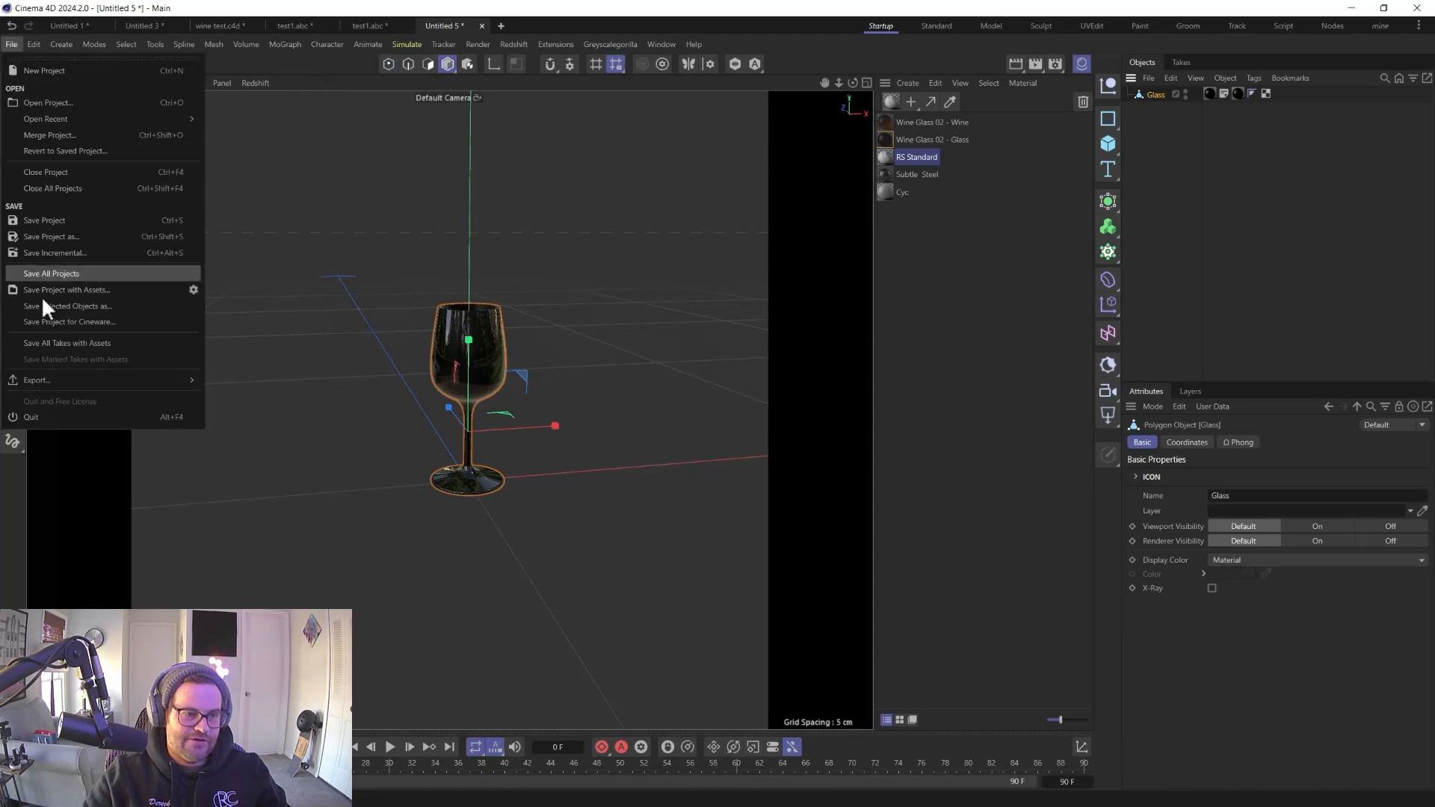
pyautogui.moveTo(97, 382)
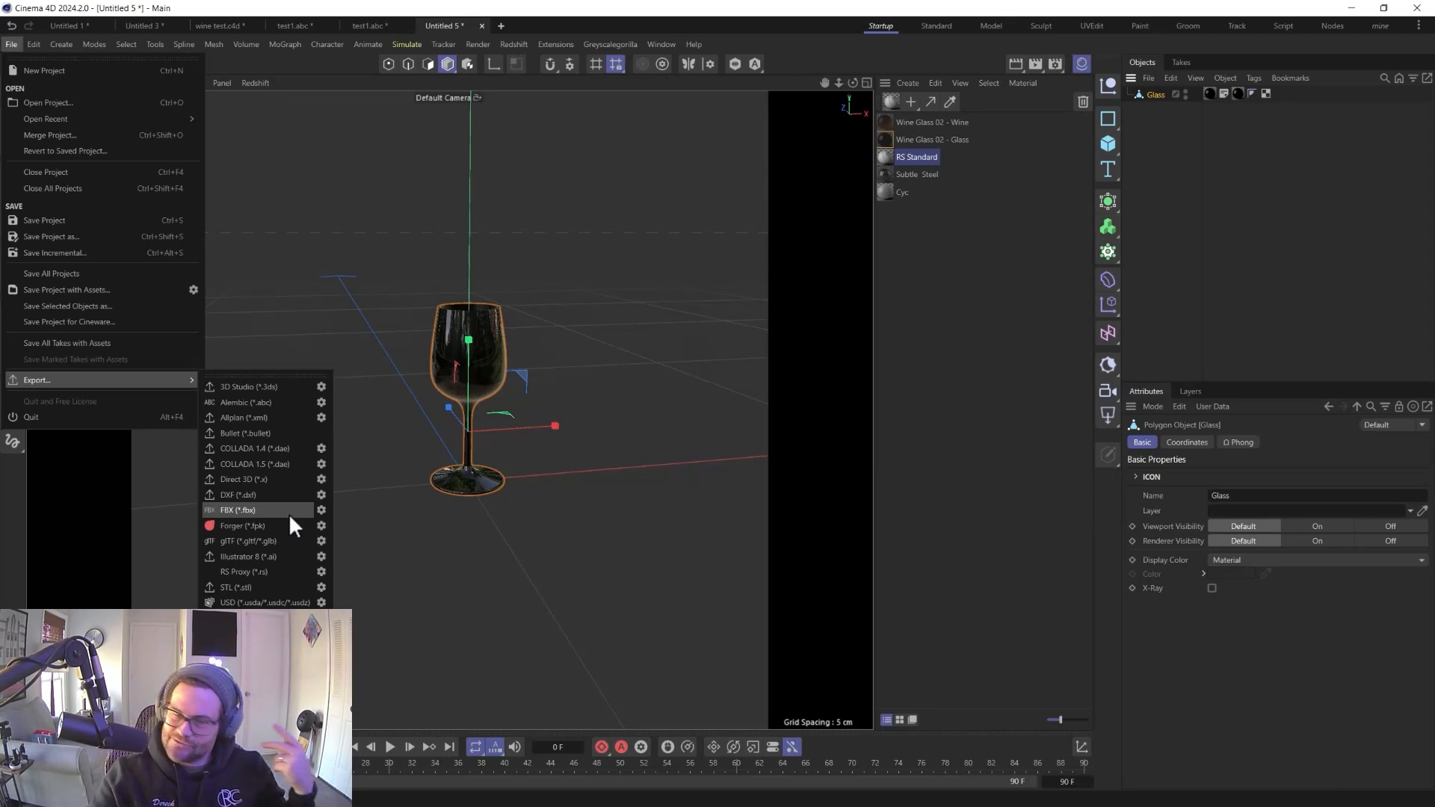
pyautogui.click(319, 511)
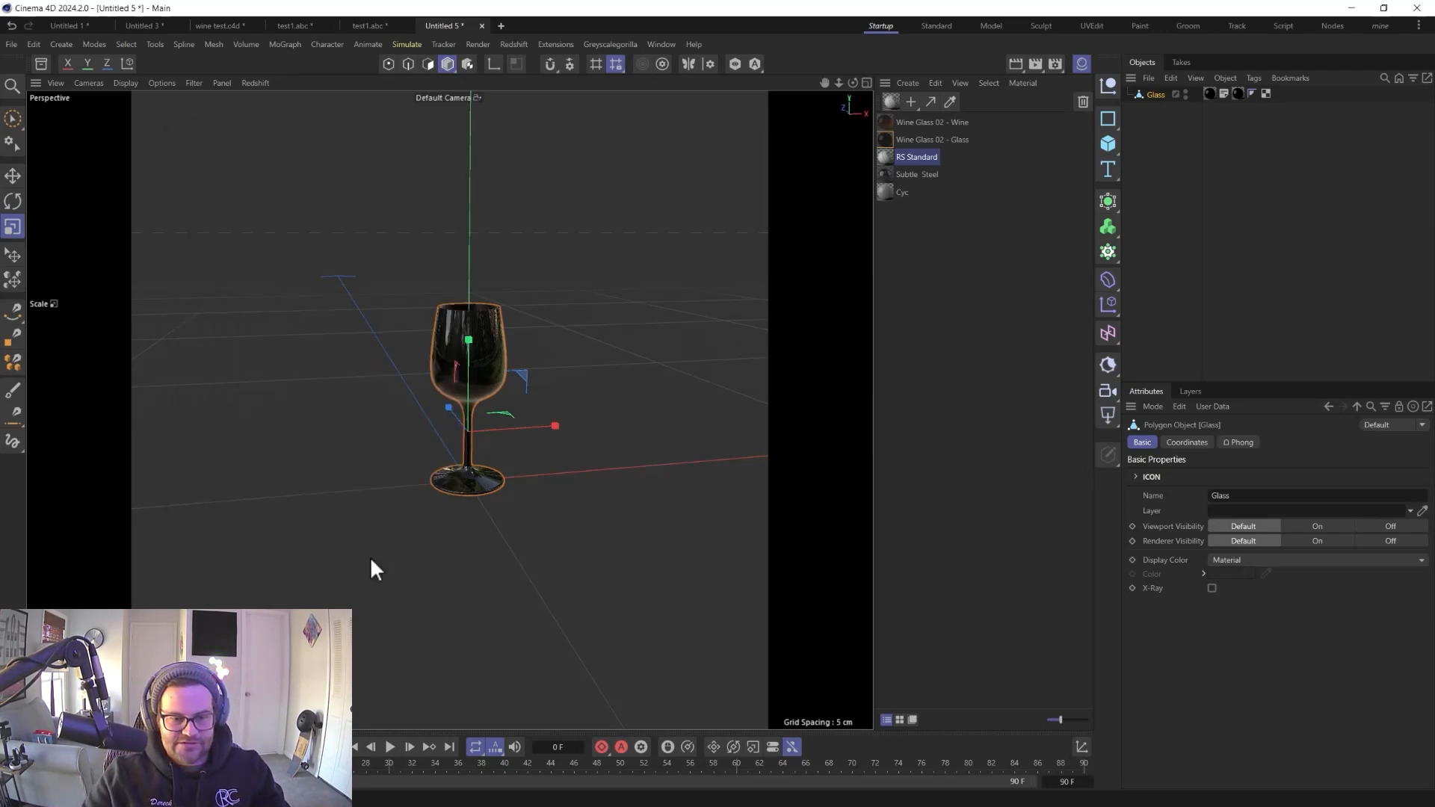
pyautogui.click(370, 557)
pyautogui.write('glass')
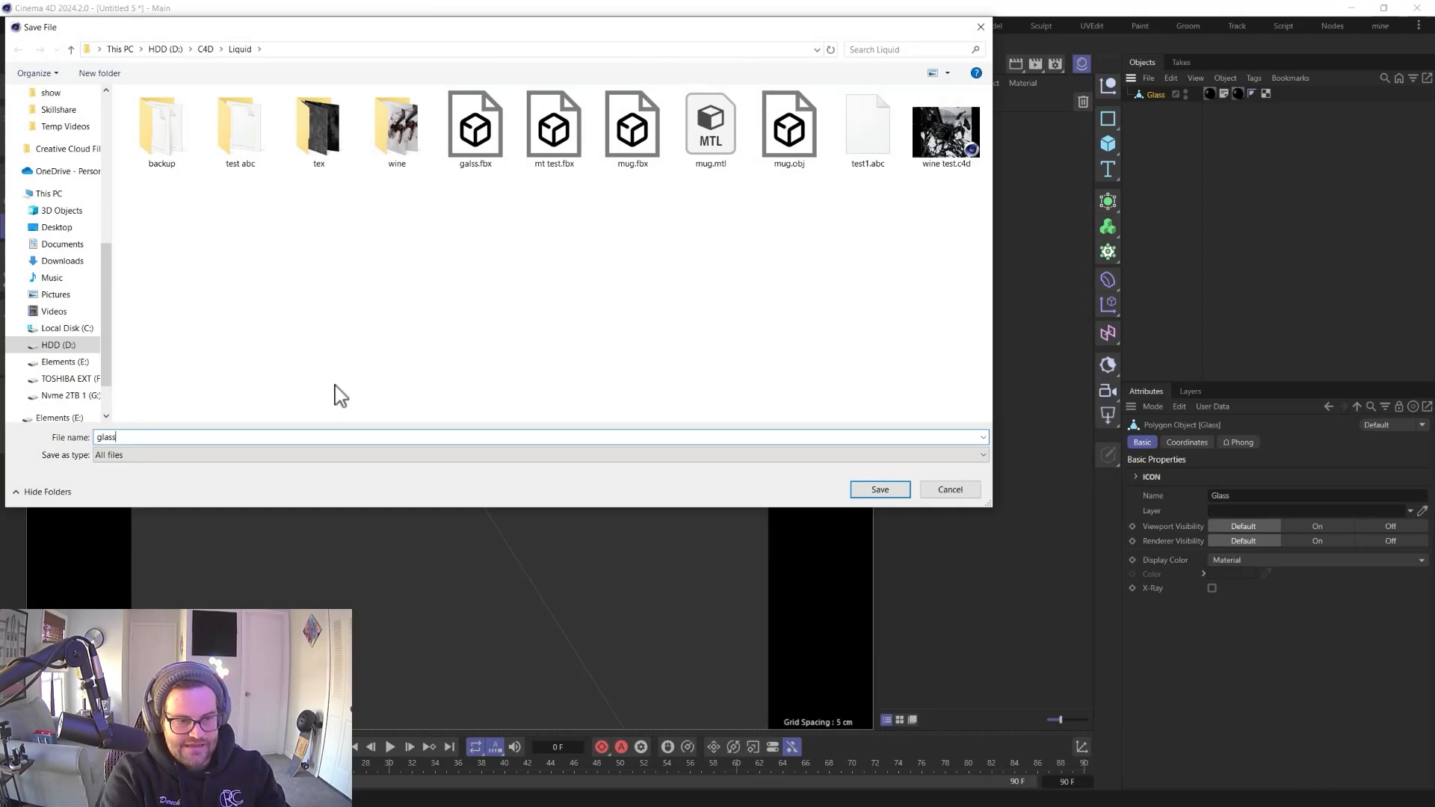
pyautogui.press('Return')
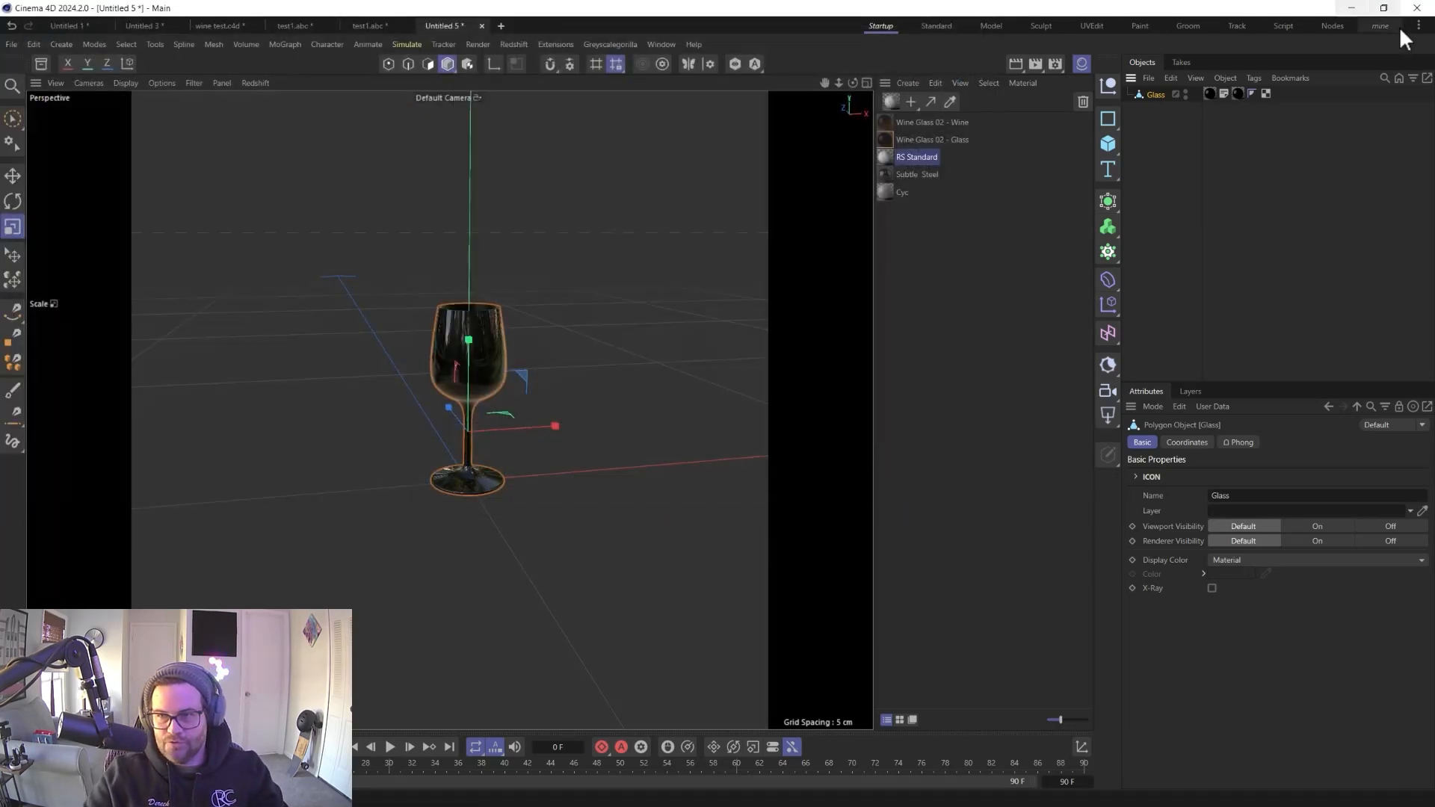
# - Switch from Cinema 4D to LiquiGen and add an Import node to the node graph
pyautogui.click(1352, 9)
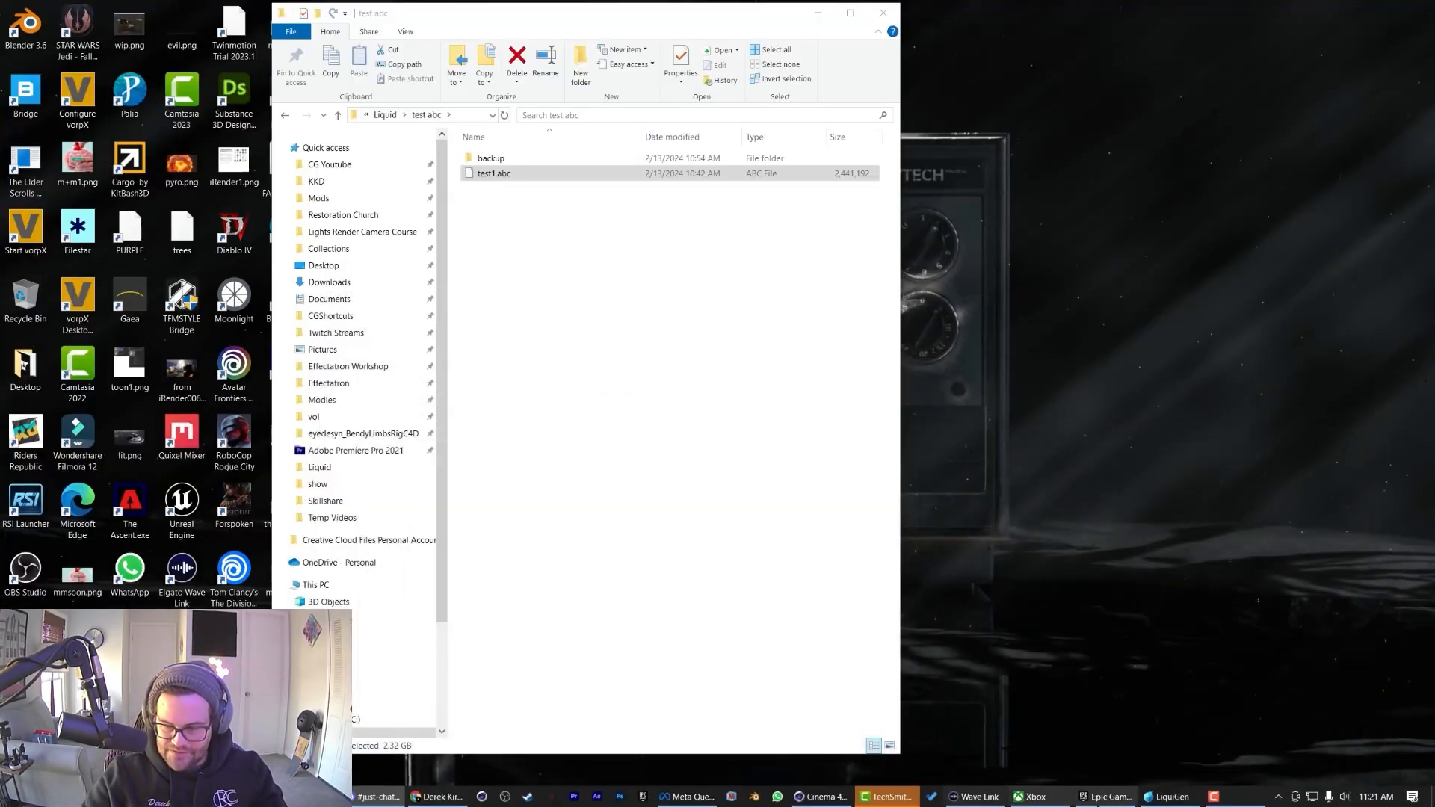
pyautogui.click(1168, 797)
pyautogui.rightClick(784, 239)
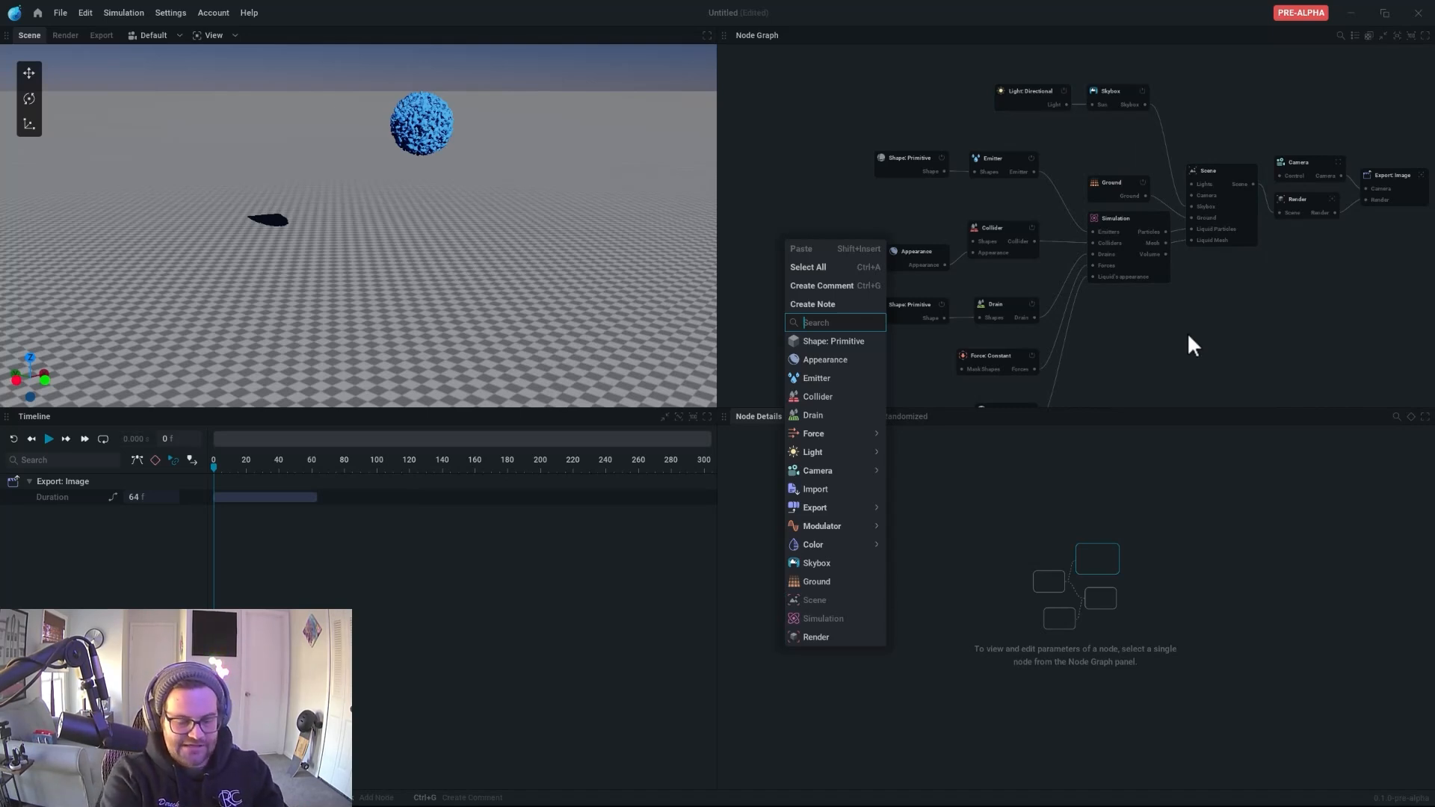
pyautogui.write('imp')
pyautogui.click(822, 342)
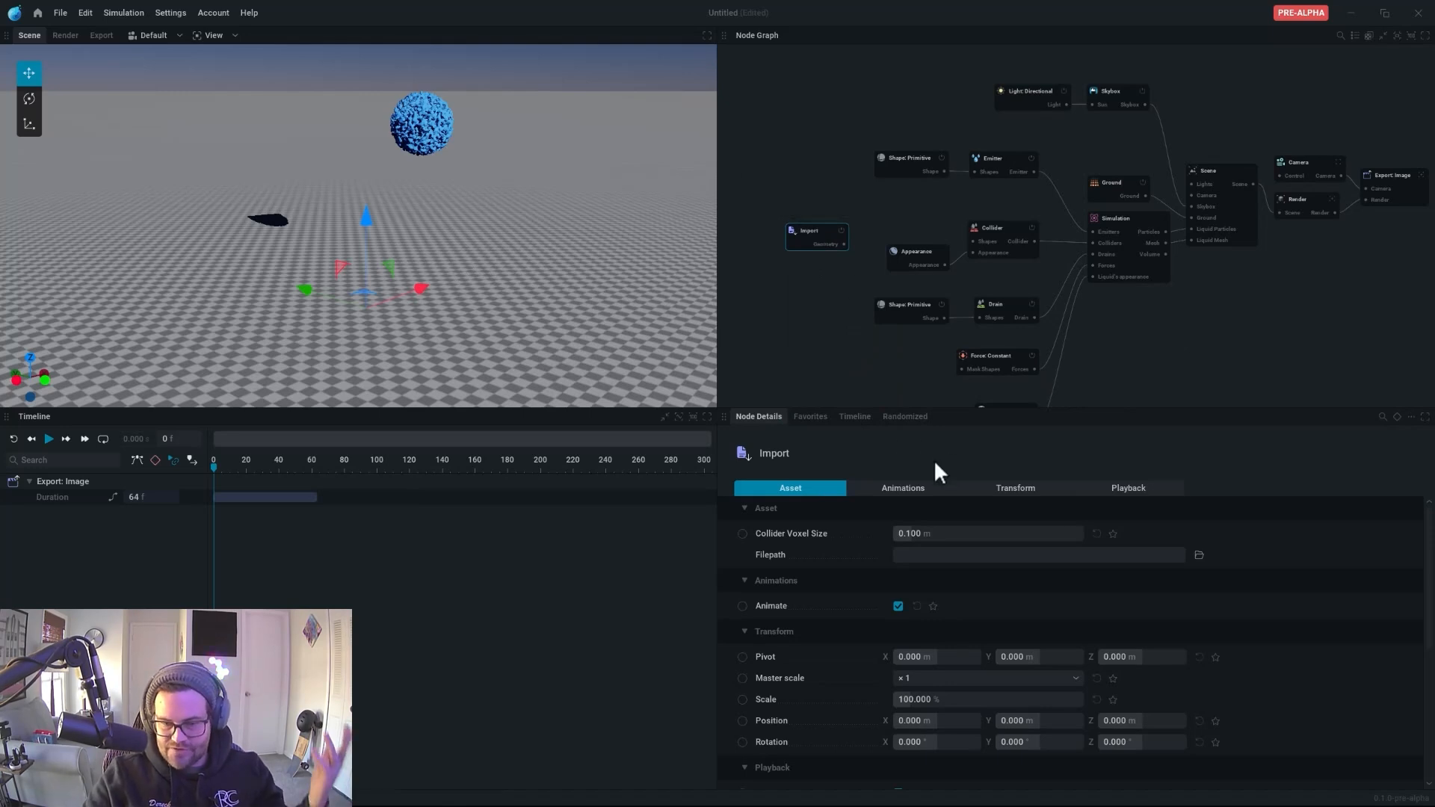
# - Load glass1.fbx from the Liquid folder into the Import node and connect its Geometry output to the Collider's Shapes input
pyautogui.click(1201, 556)
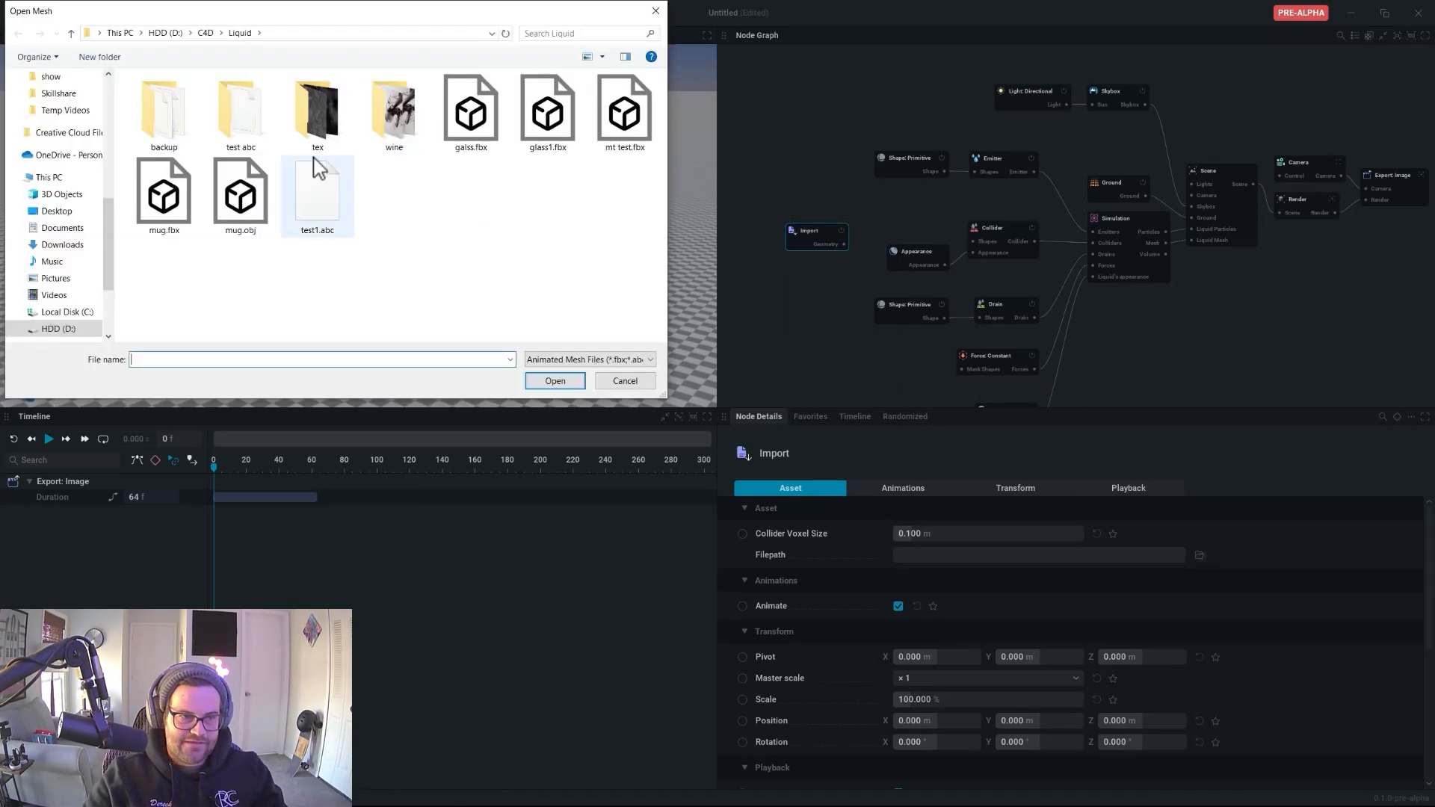
pyautogui.click(547, 112)
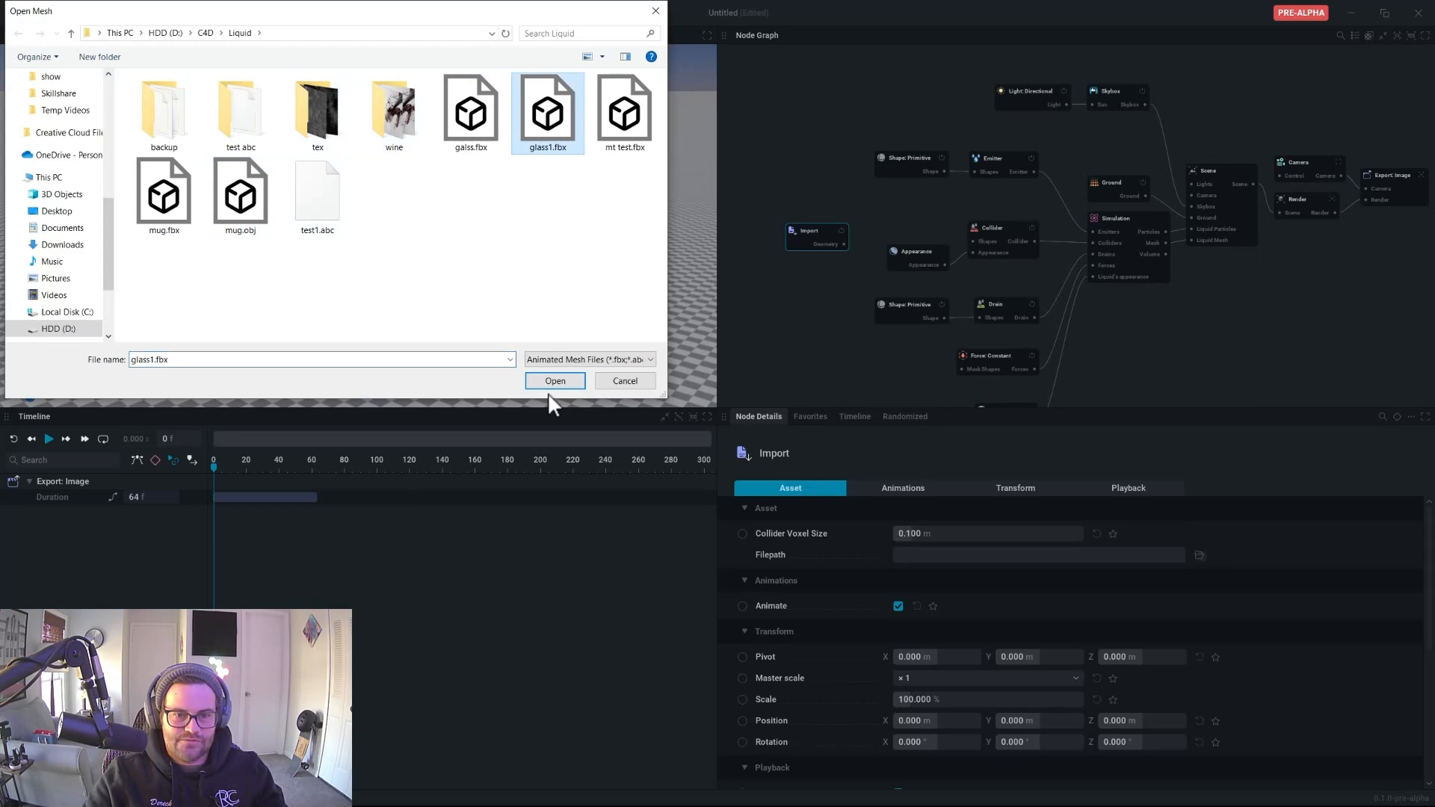
pyautogui.click(553, 382)
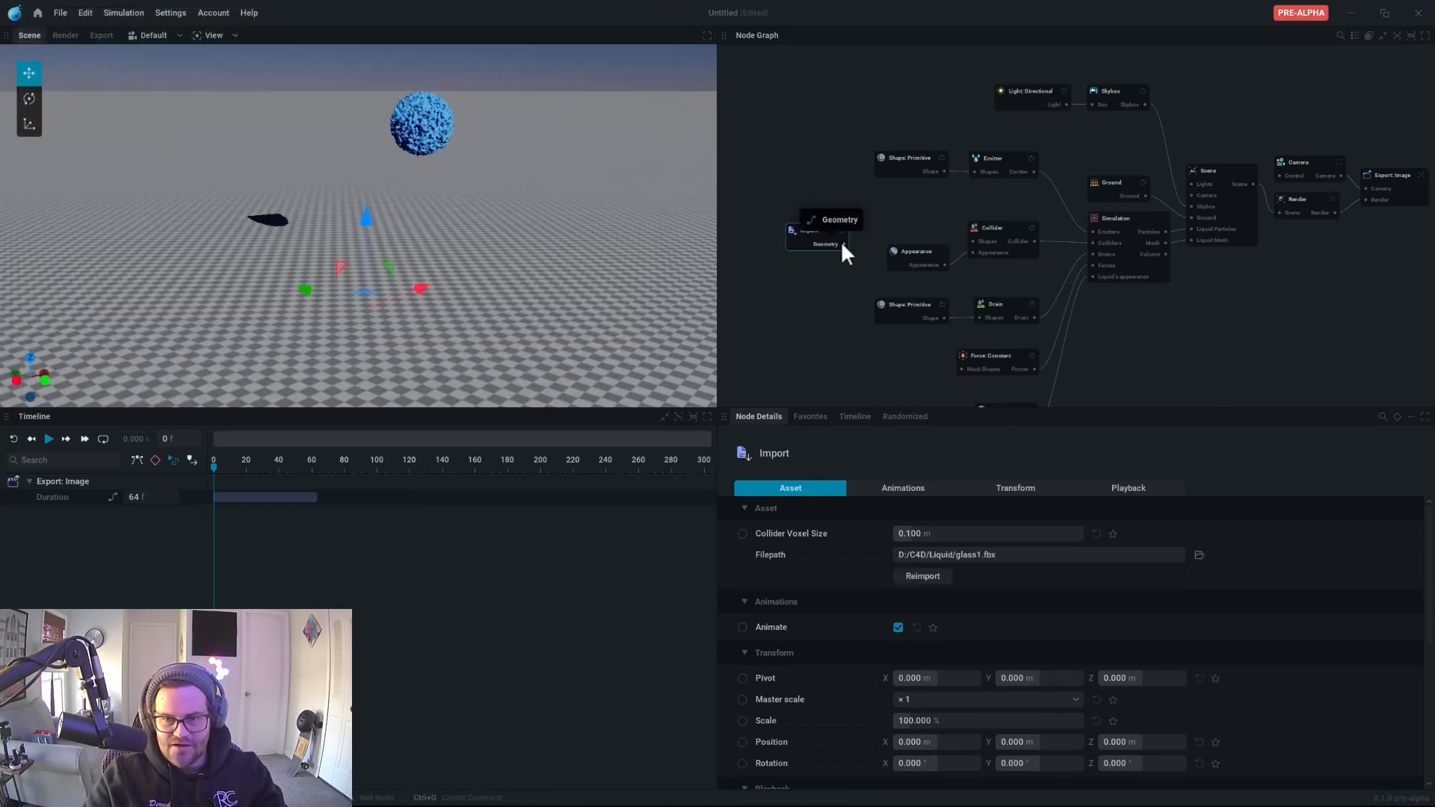
pyautogui.moveTo(846, 245); pyautogui.dragTo(977, 242)
pyautogui.click(1000, 251)
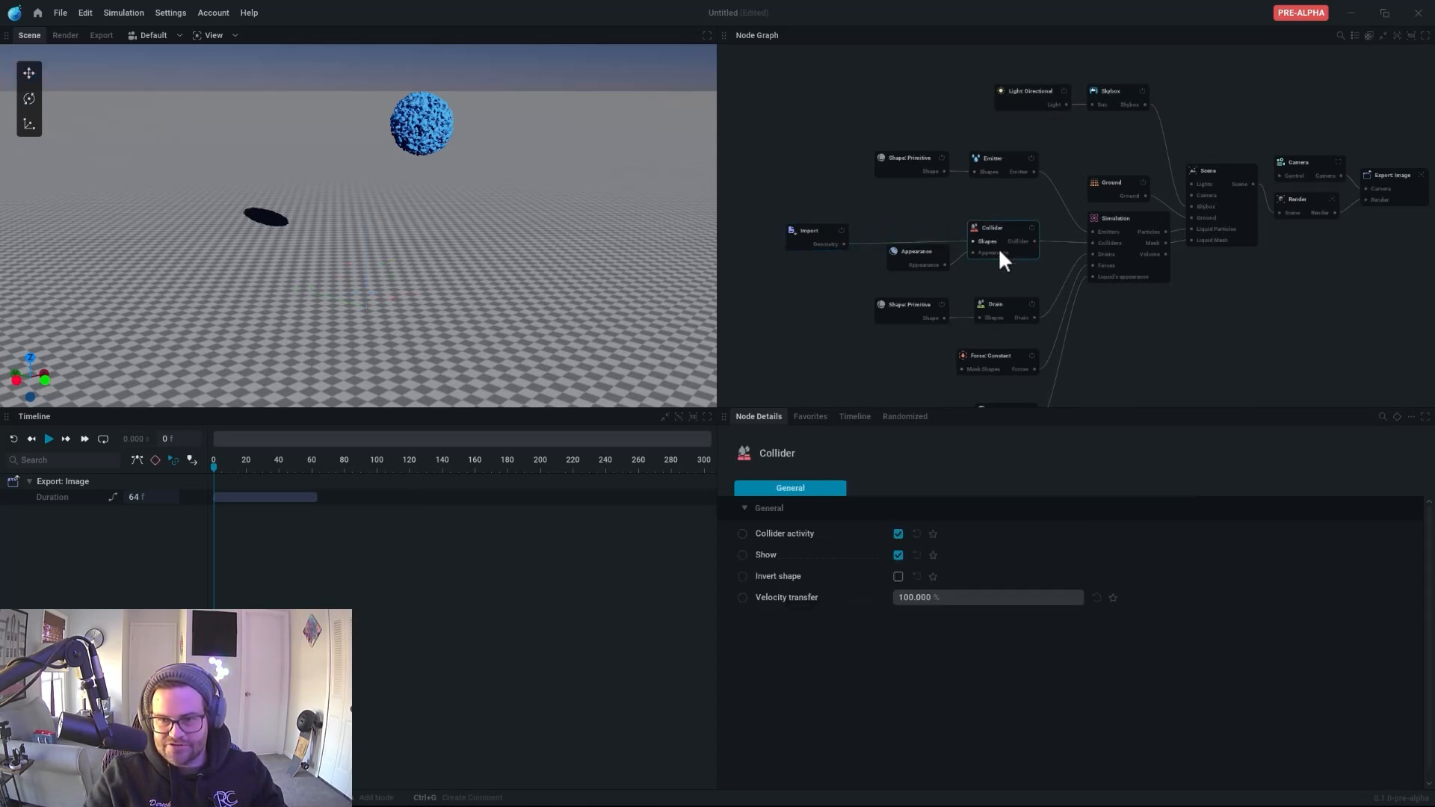
# - Set the Import node's scale to 10000 % to enlarge the wine glass
pyautogui.click(817, 227)
pyautogui.moveTo(375, 325); pyautogui.dragTo(382, 407)
pyautogui.click(390, 459)
pyautogui.moveTo(379, 396); pyautogui.dragTo(411, 389, button='middle')
pyautogui.scroll(3, 400, 369)
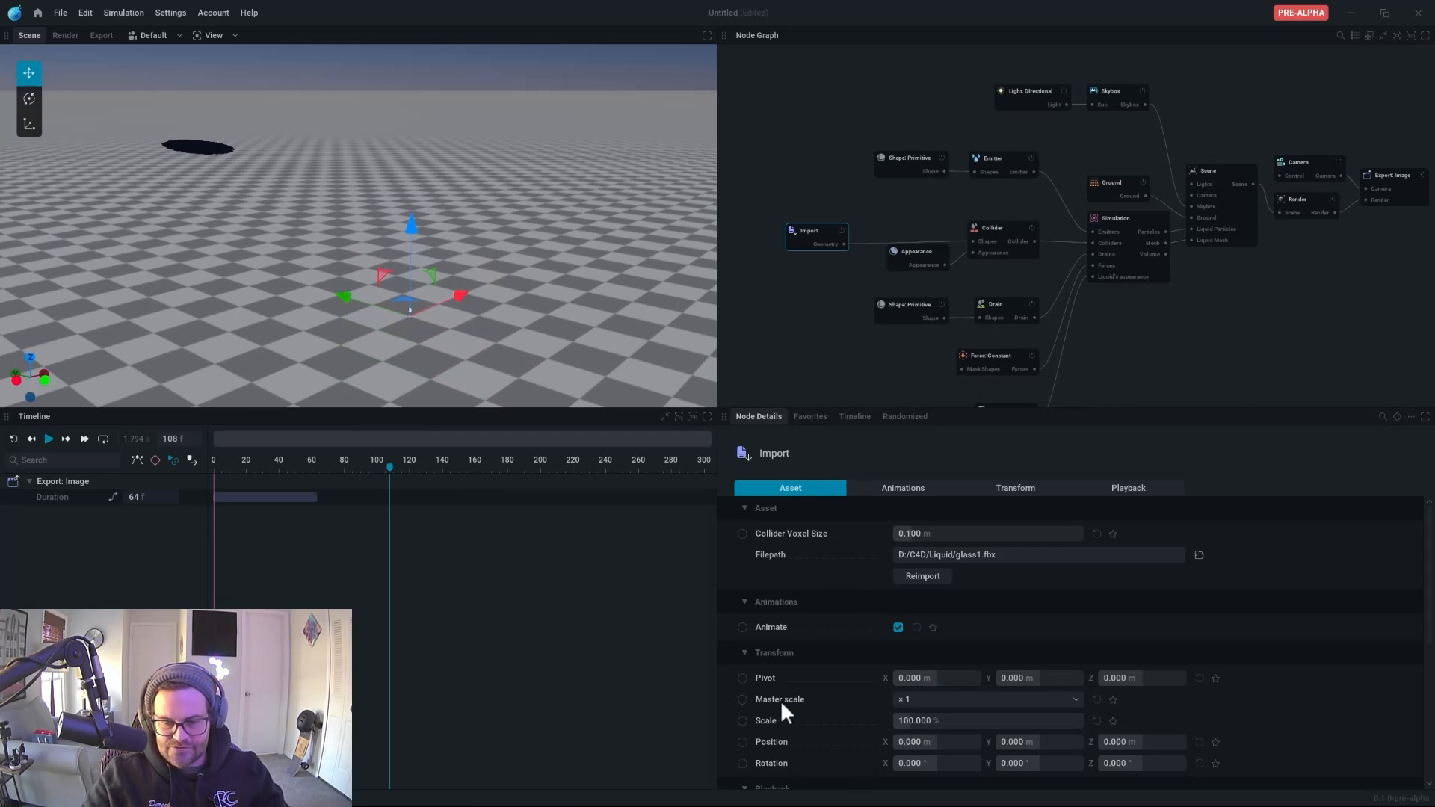
pyautogui.click(930, 719)
pyautogui.write('1000')
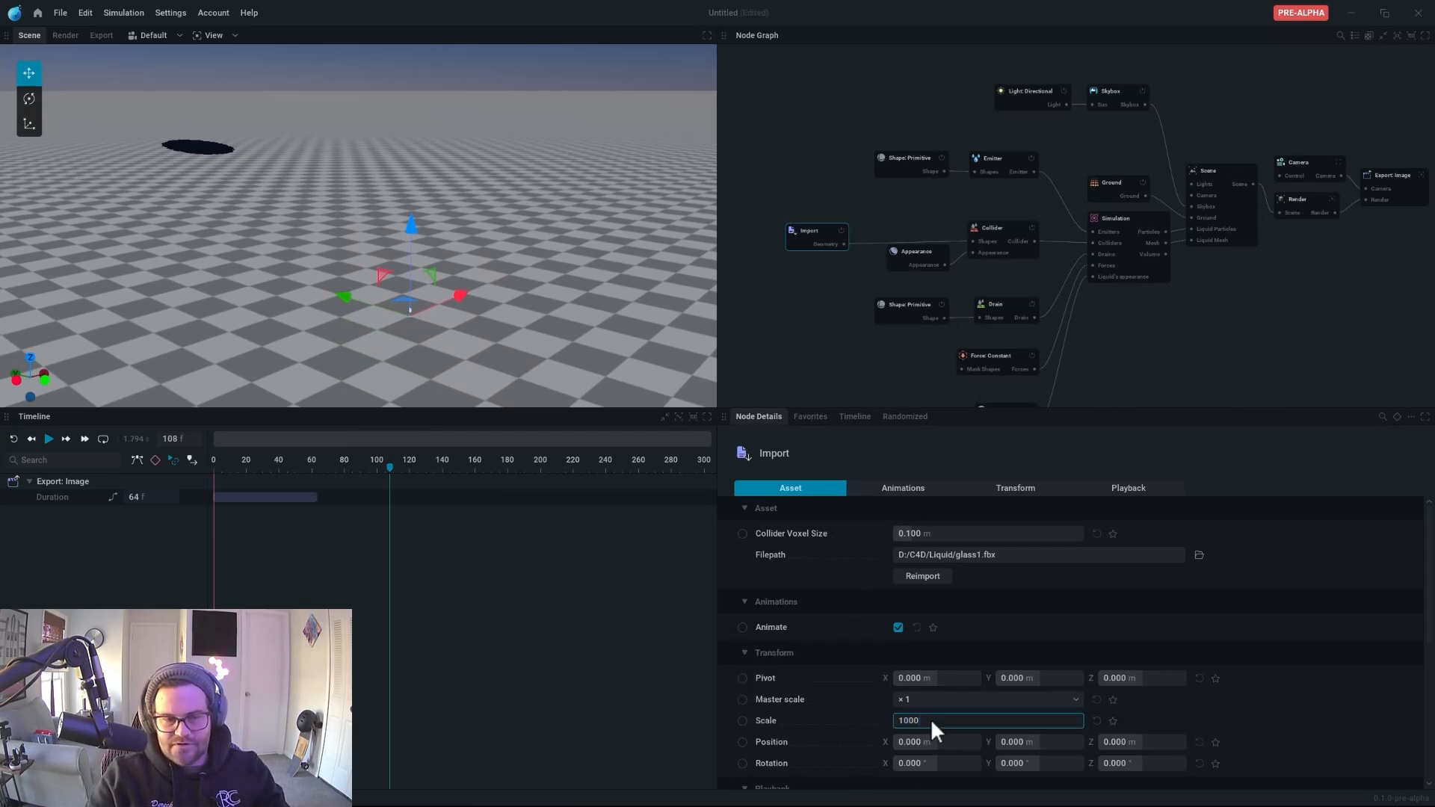
pyautogui.press('Return')
pyautogui.click(919, 719)
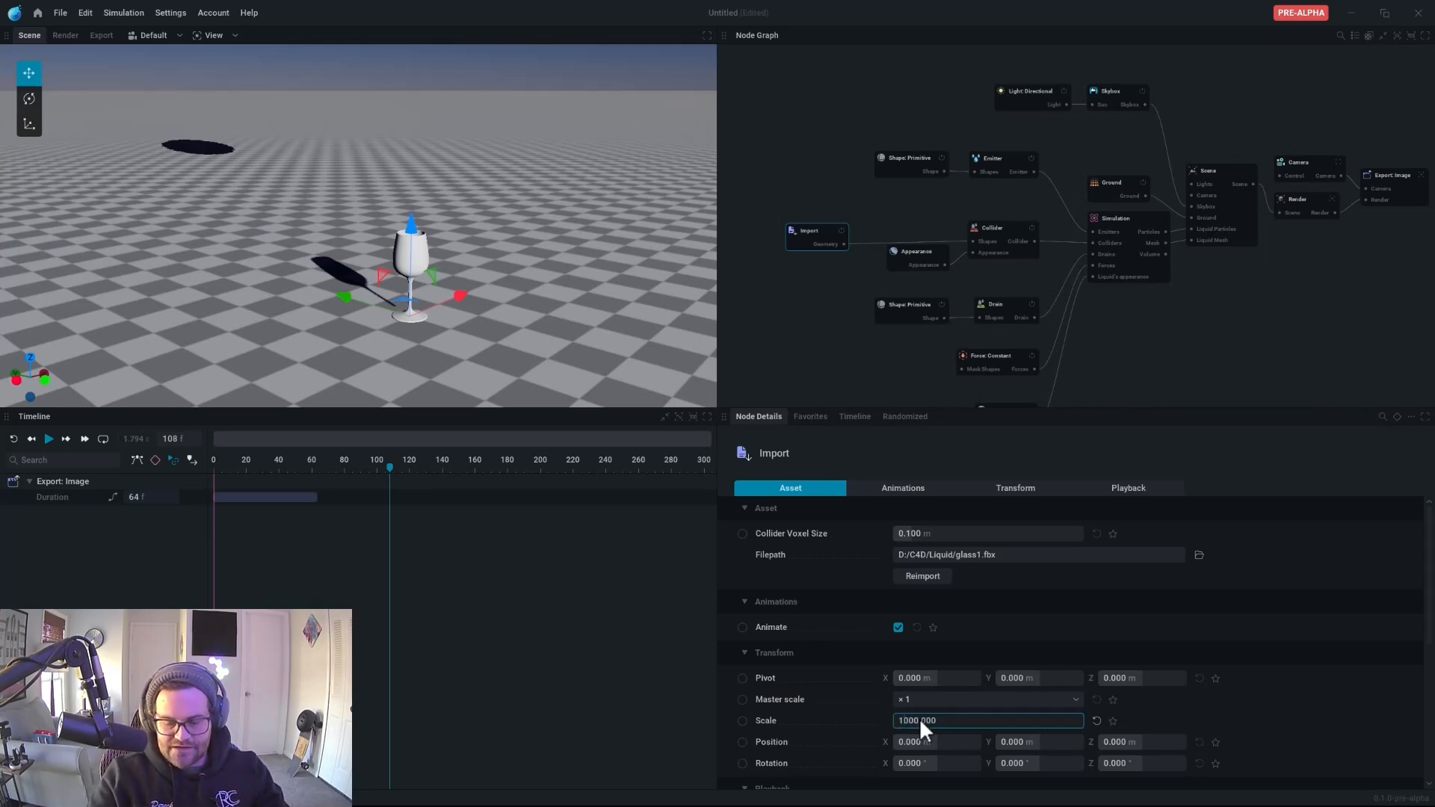
pyautogui.press('Return')
# - Move the emitter's sphere shape above the glass, to about X -3.936 m and Z 24.480 m
pyautogui.moveTo(448, 306); pyautogui.dragTo(523, 284, button='right')
pyautogui.click(930, 164)
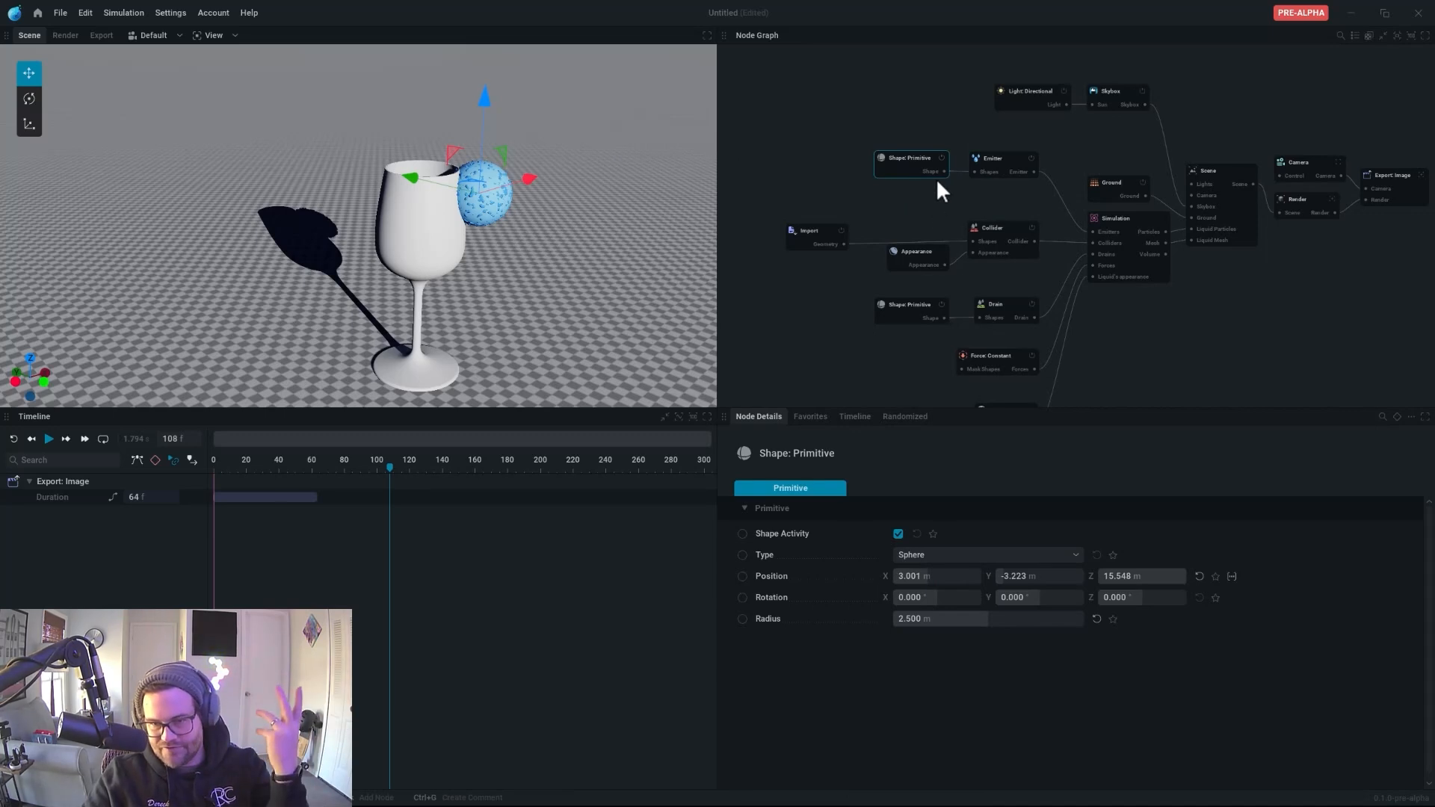
pyautogui.click(994, 157)
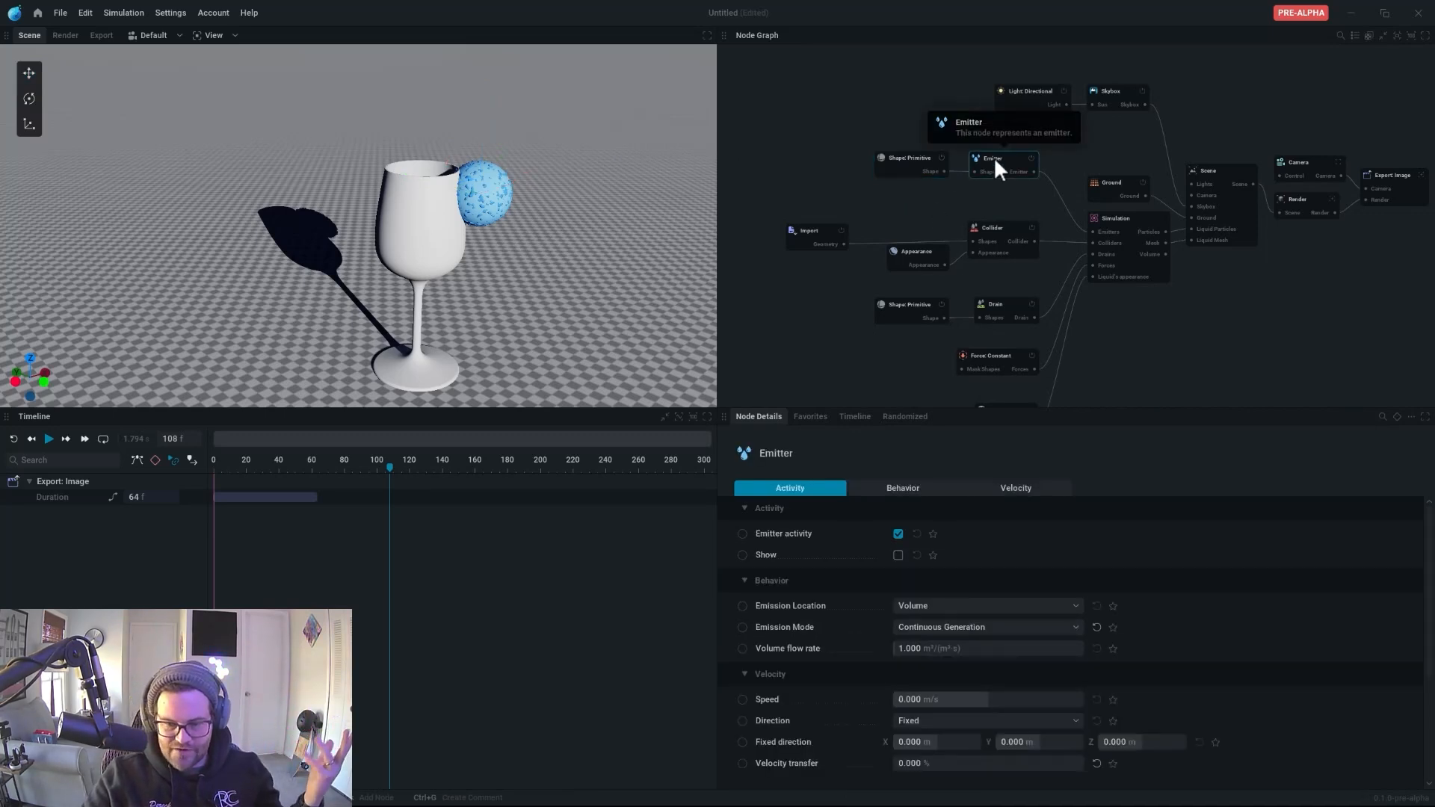
pyautogui.click(906, 171)
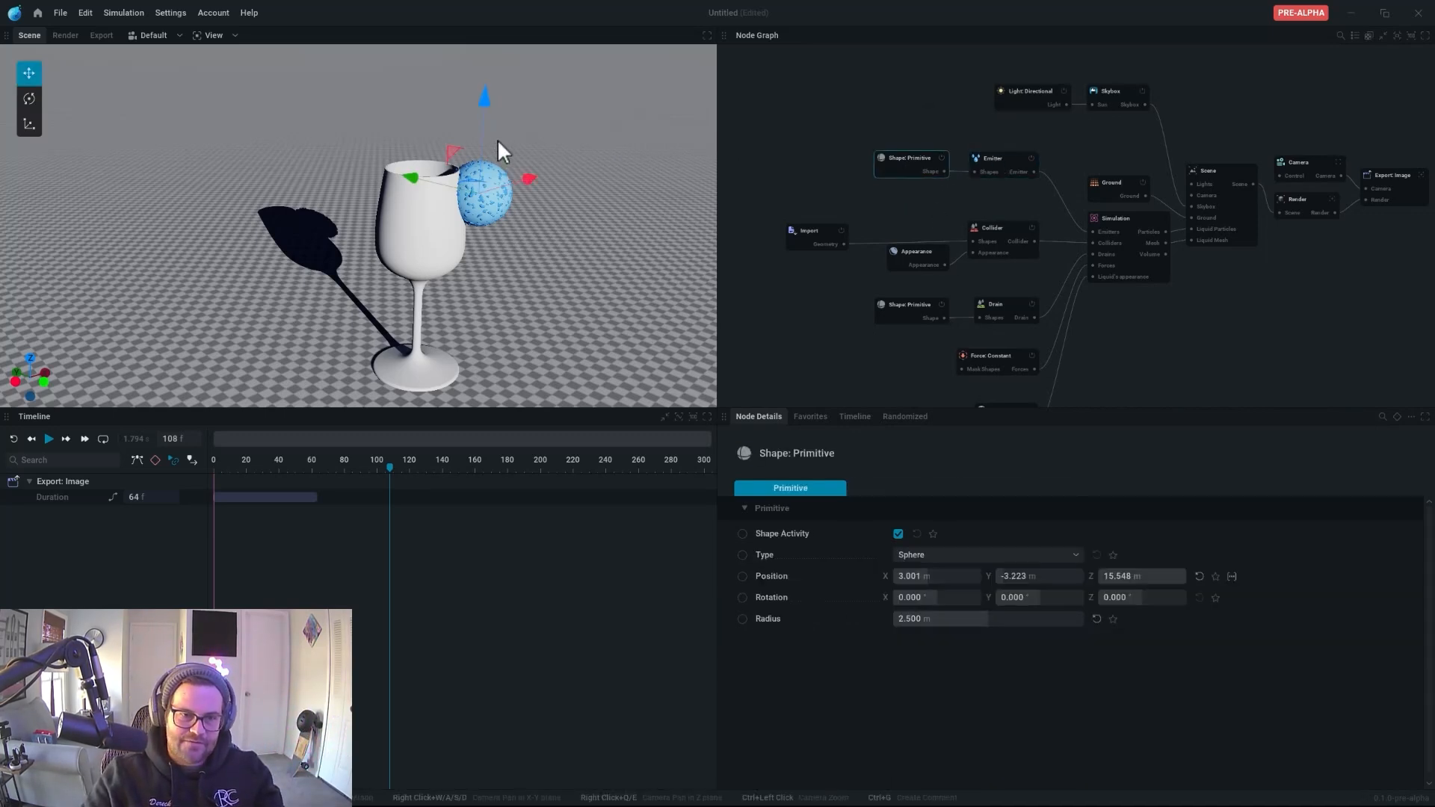
pyautogui.moveTo(482, 174)
pyautogui.mouseDown(button='right')
pyautogui.moveTo(483, 75)
pyautogui.moveTo(493, 202)
pyautogui.moveTo(483, 174)
pyautogui.mouseUp(button='right')
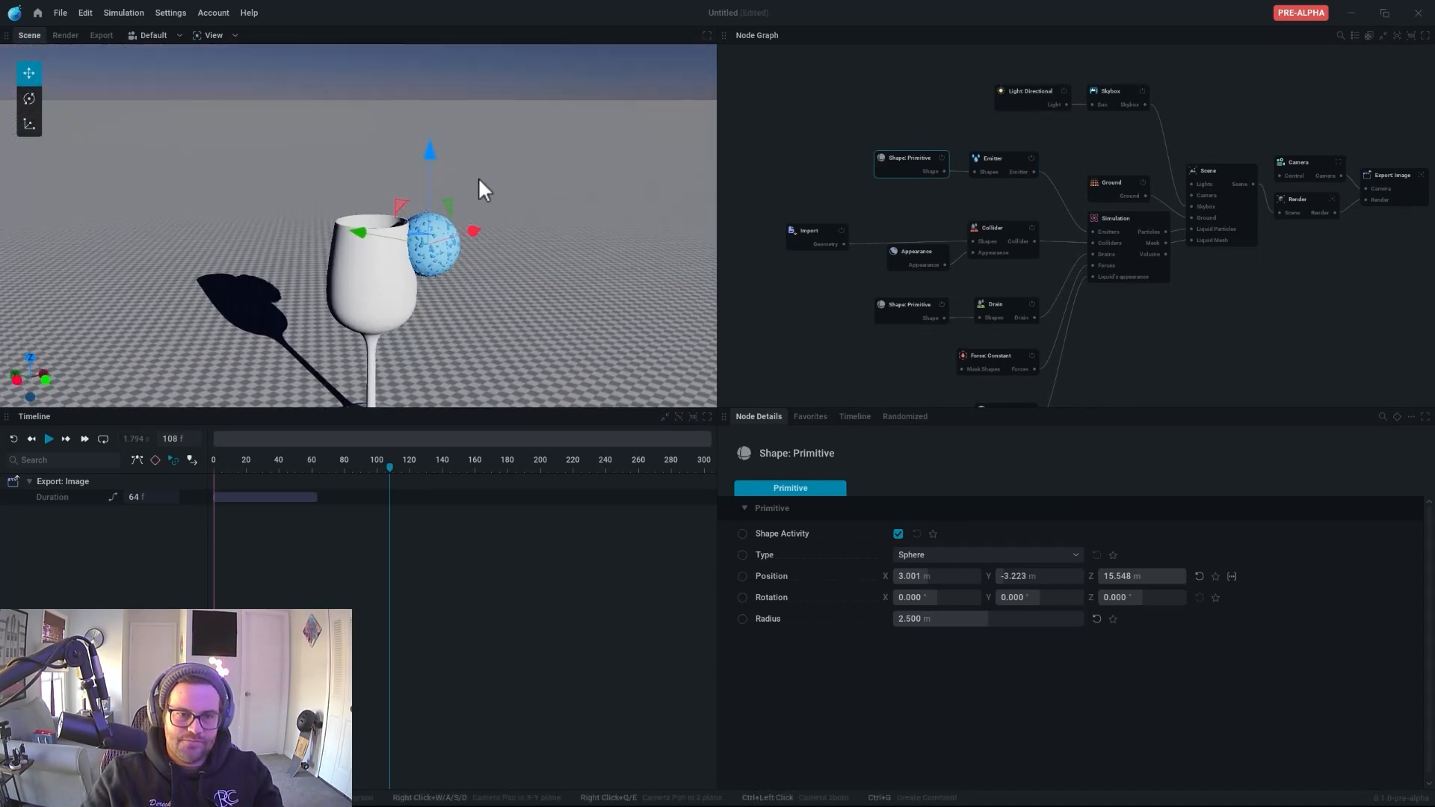
pyautogui.moveTo(450, 204); pyautogui.dragTo(389, 87)
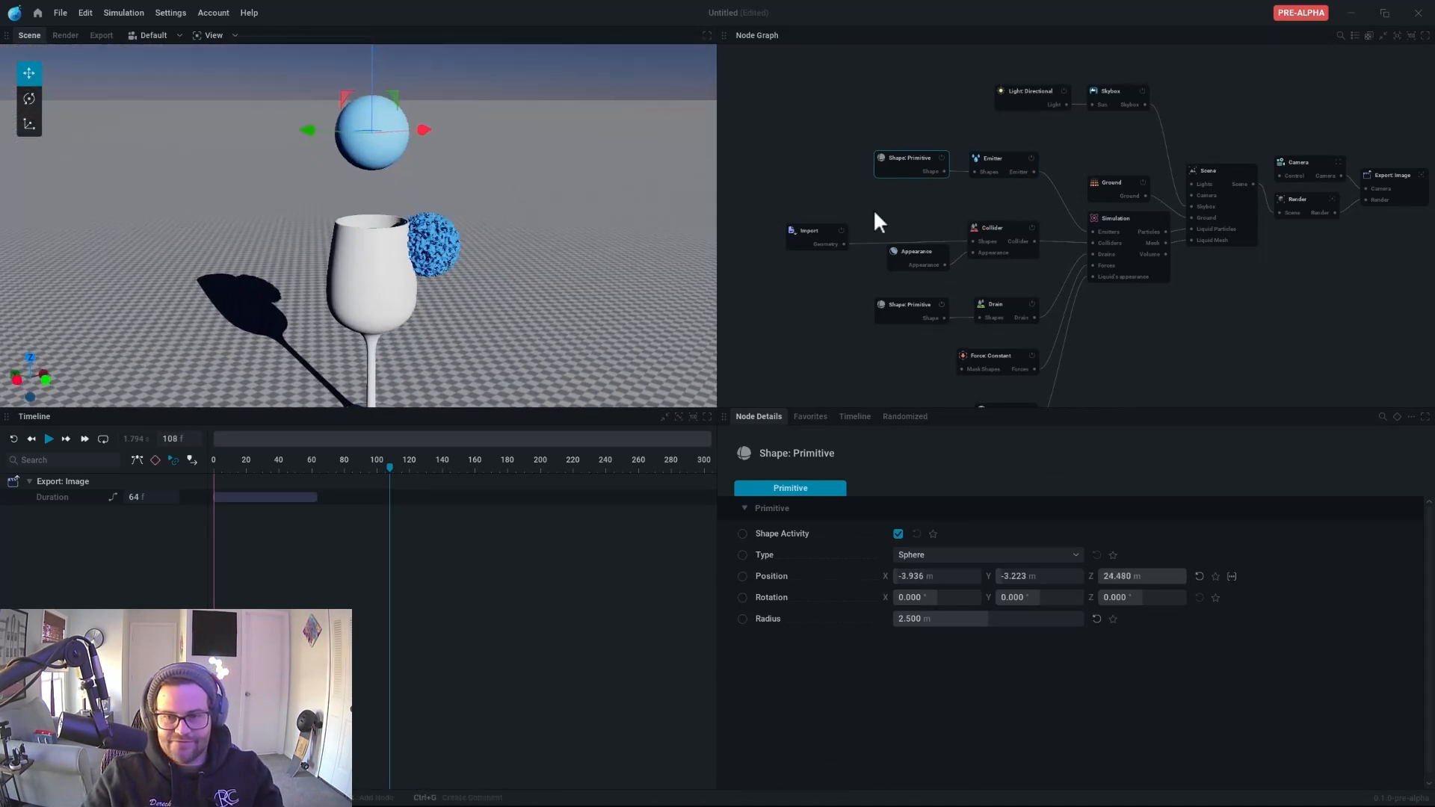
# - Set the emitter sphere's radius to 1 m
pyautogui.click(935, 615)
pyautogui.write('1')
pyautogui.press('Return')
# - Play the simulation, shift the emitter sphere to about Y -7.316 m, and reset the simulation to frame 0
pyautogui.moveTo(523, 262); pyautogui.dragTo(384, 306, button='right')
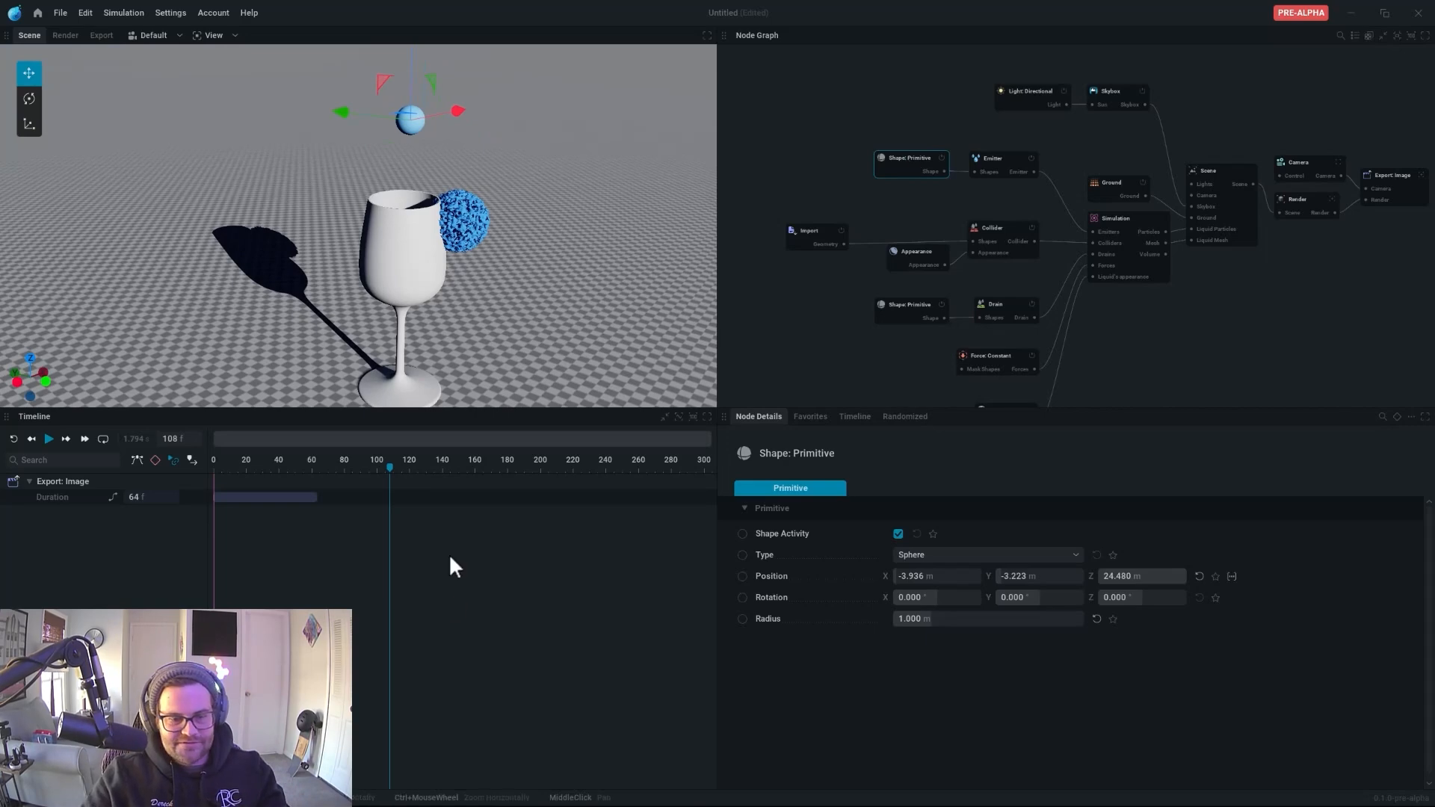
pyautogui.press('space')
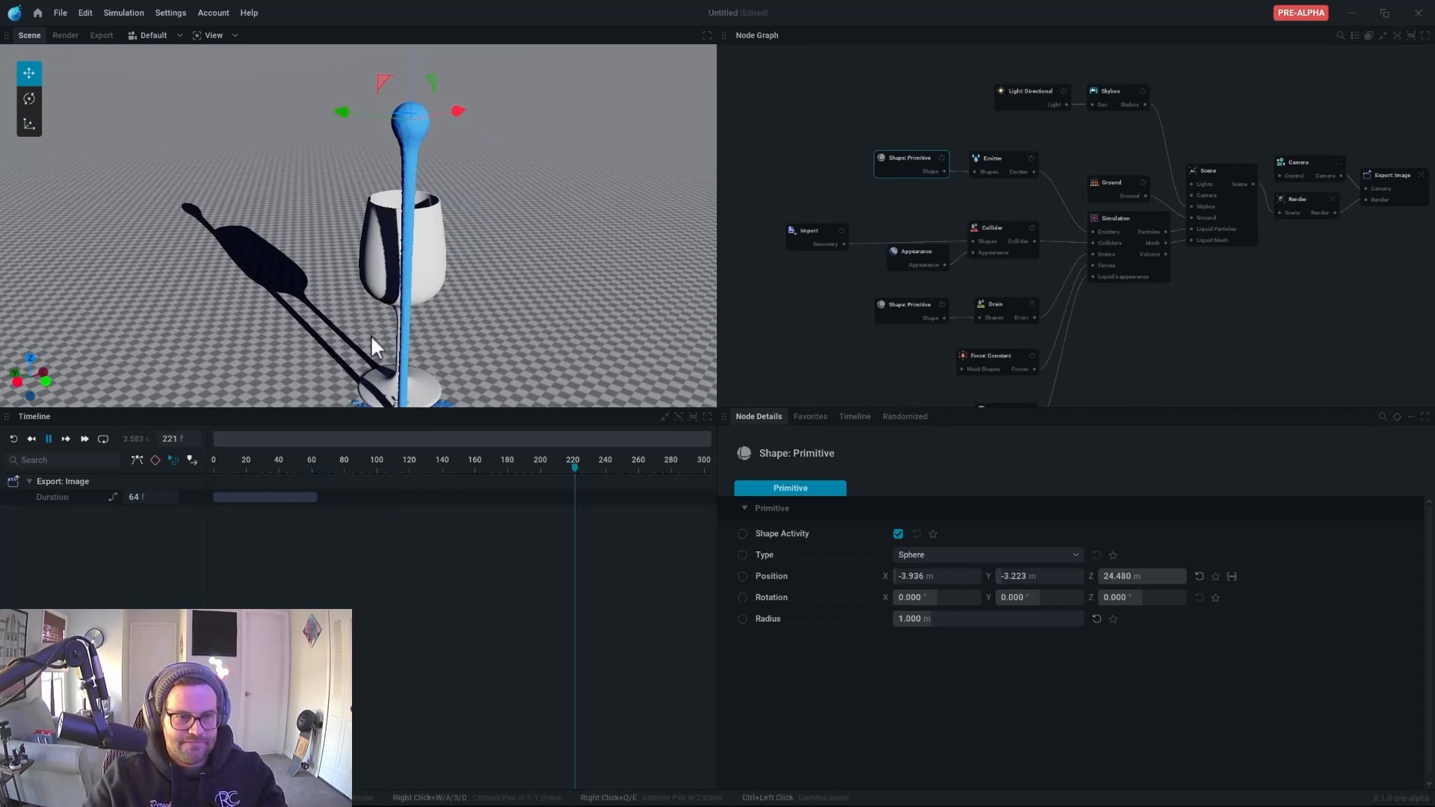
pyautogui.moveTo(352, 316); pyautogui.dragTo(259, 151, button='right')
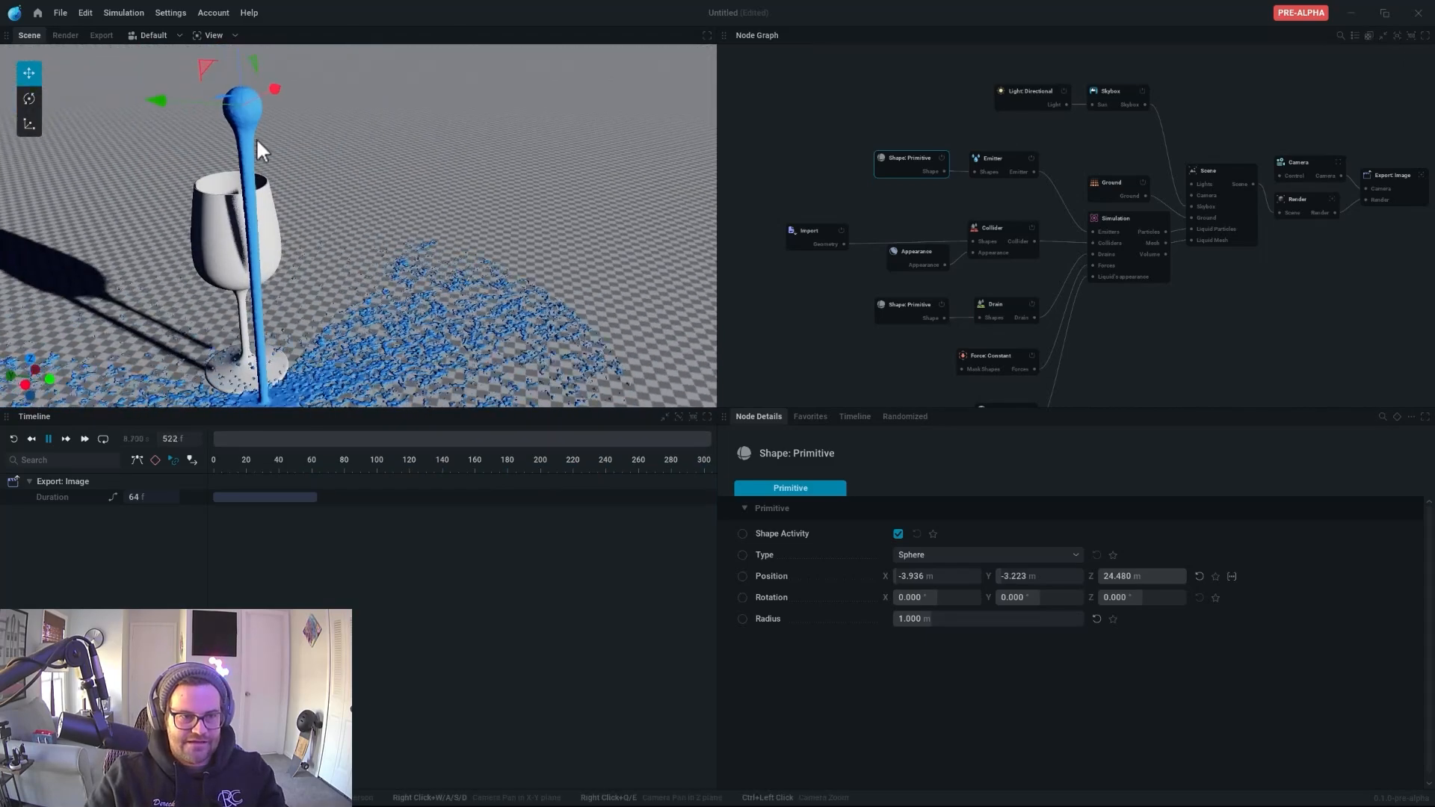
pyautogui.moveTo(190, 106); pyautogui.dragTo(291, 96)
pyautogui.press('space')
pyautogui.press('r')
# - Raise the imported glass to about Z 3.350 m and tilt it toward the emitter sphere
pyautogui.moveTo(230, 269); pyautogui.dragTo(328, 328, button='middle')
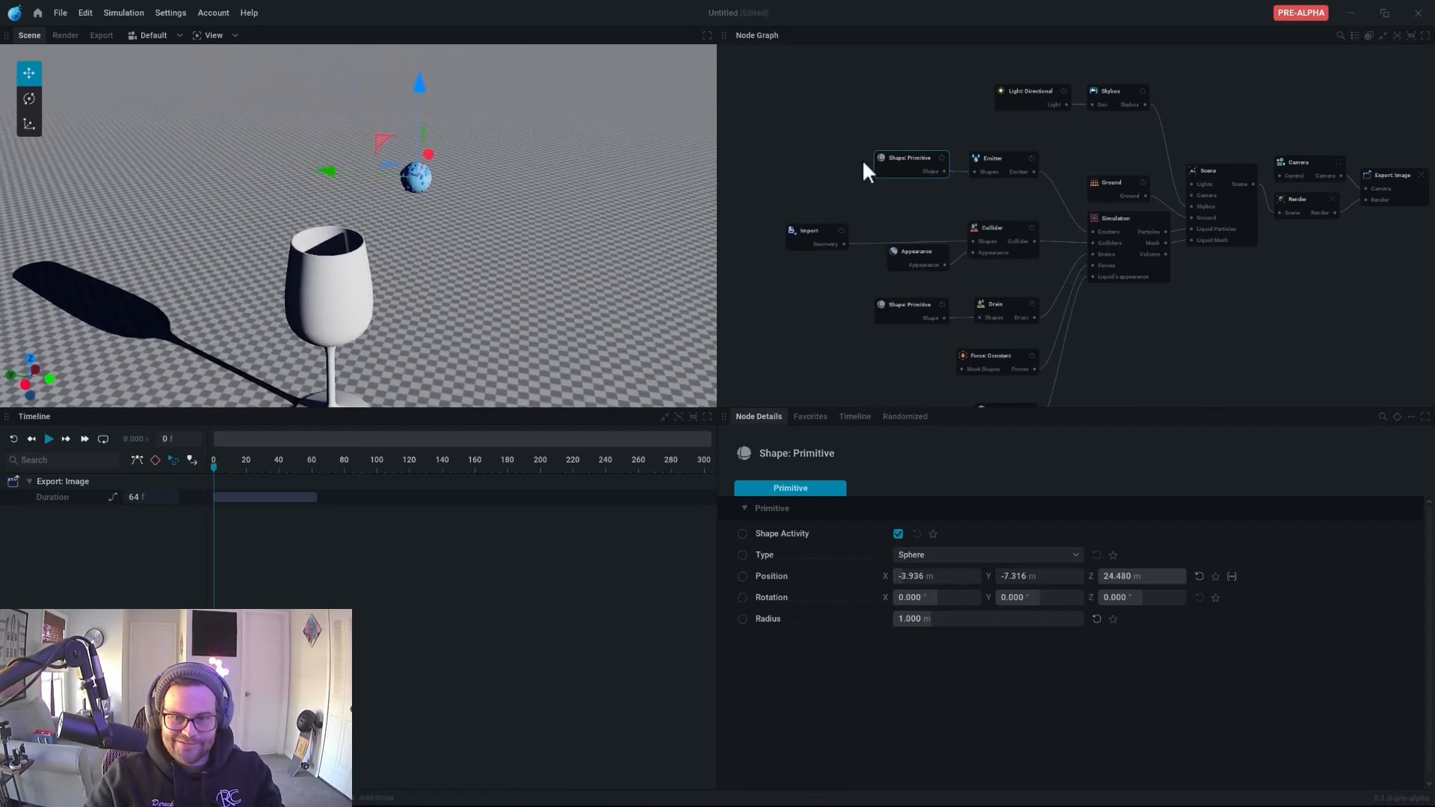
pyautogui.click(824, 225)
pyautogui.moveTo(329, 339); pyautogui.dragTo(331, 308)
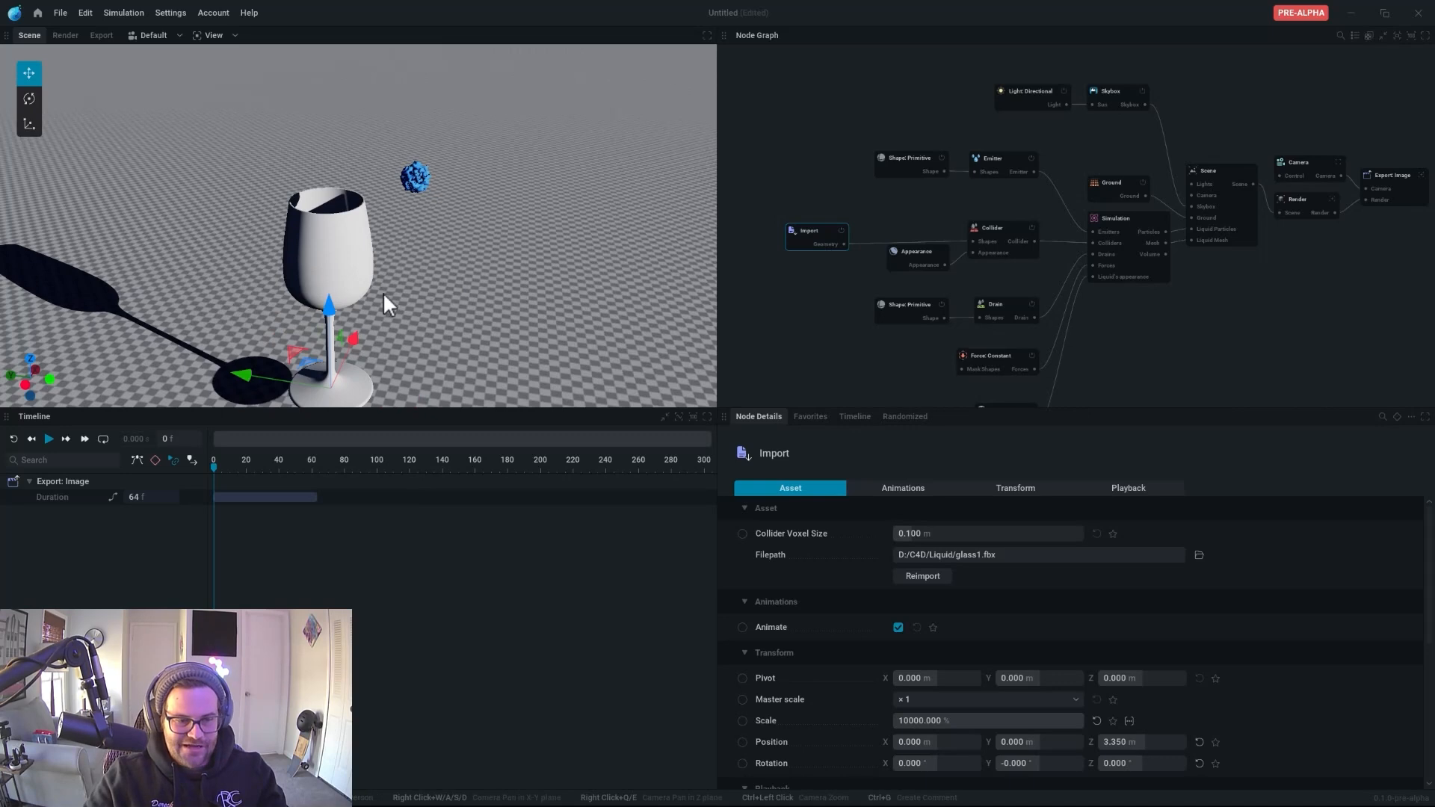
pyautogui.press('e')
pyautogui.press('r')
pyautogui.press('e')
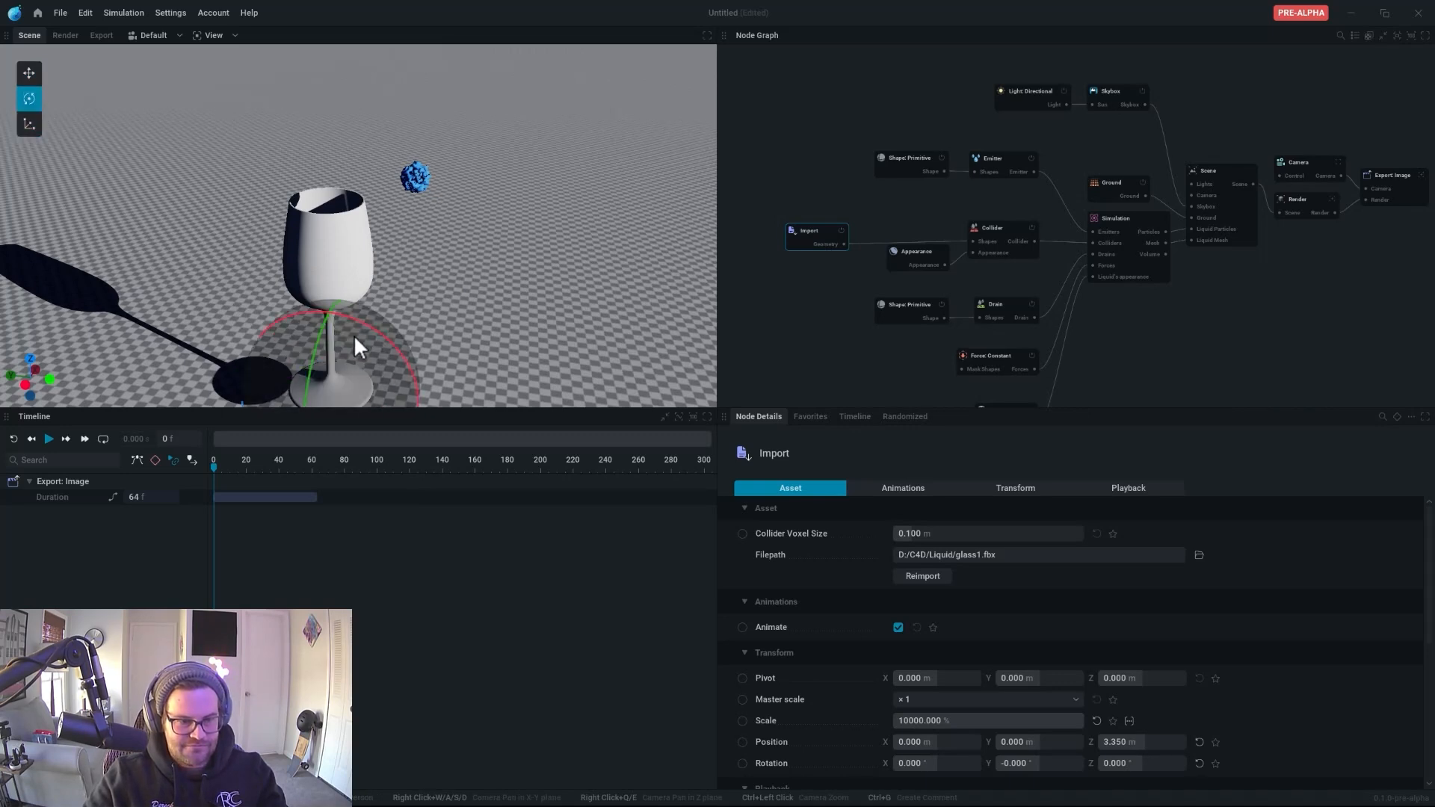
pyautogui.moveTo(356, 321); pyautogui.dragTo(381, 341)
# - Play the simulation, move the emitter sphere to about X -2.418 m, Y -6.501 m over the tilted glass, and reset the simulation
pyautogui.click(926, 162)
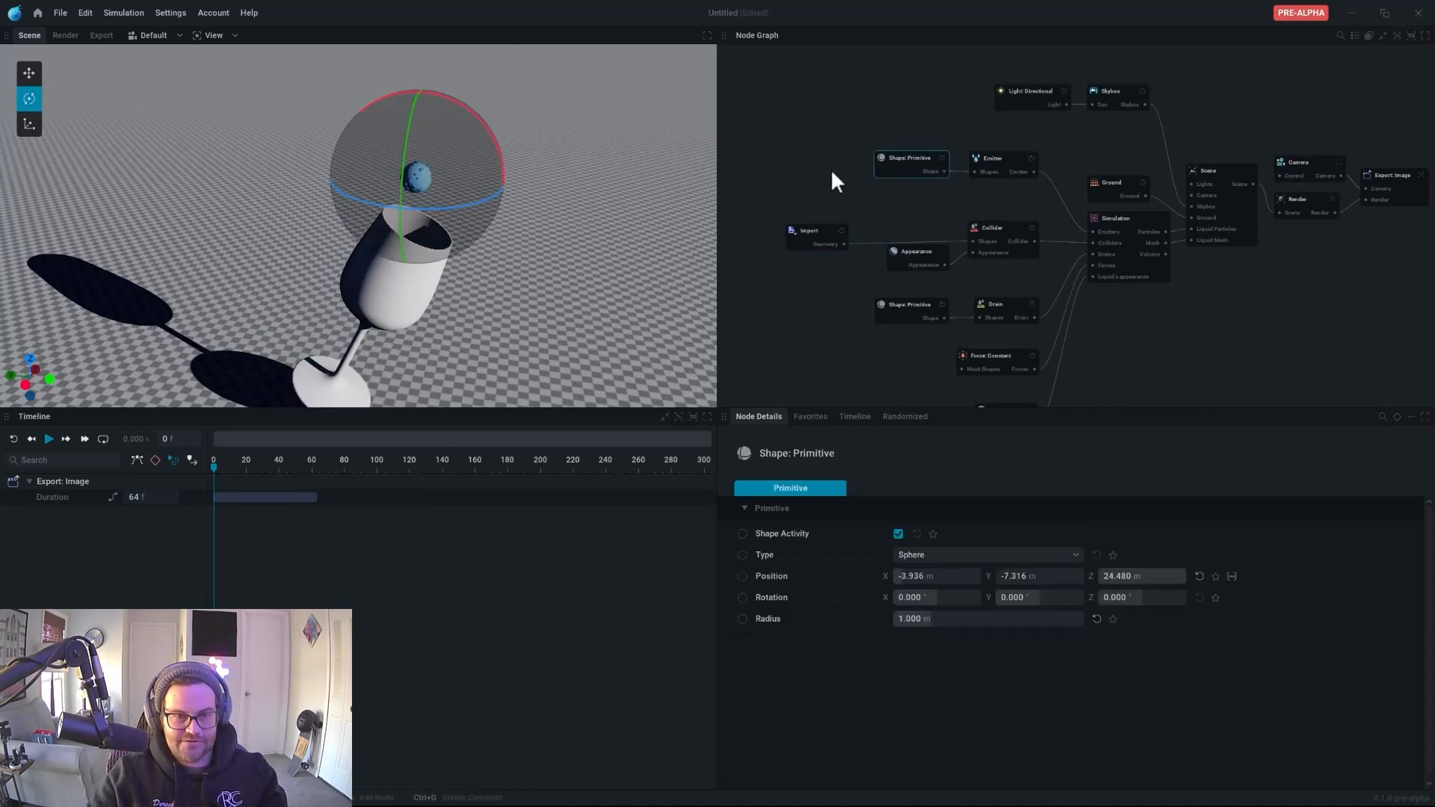
pyautogui.press('w')
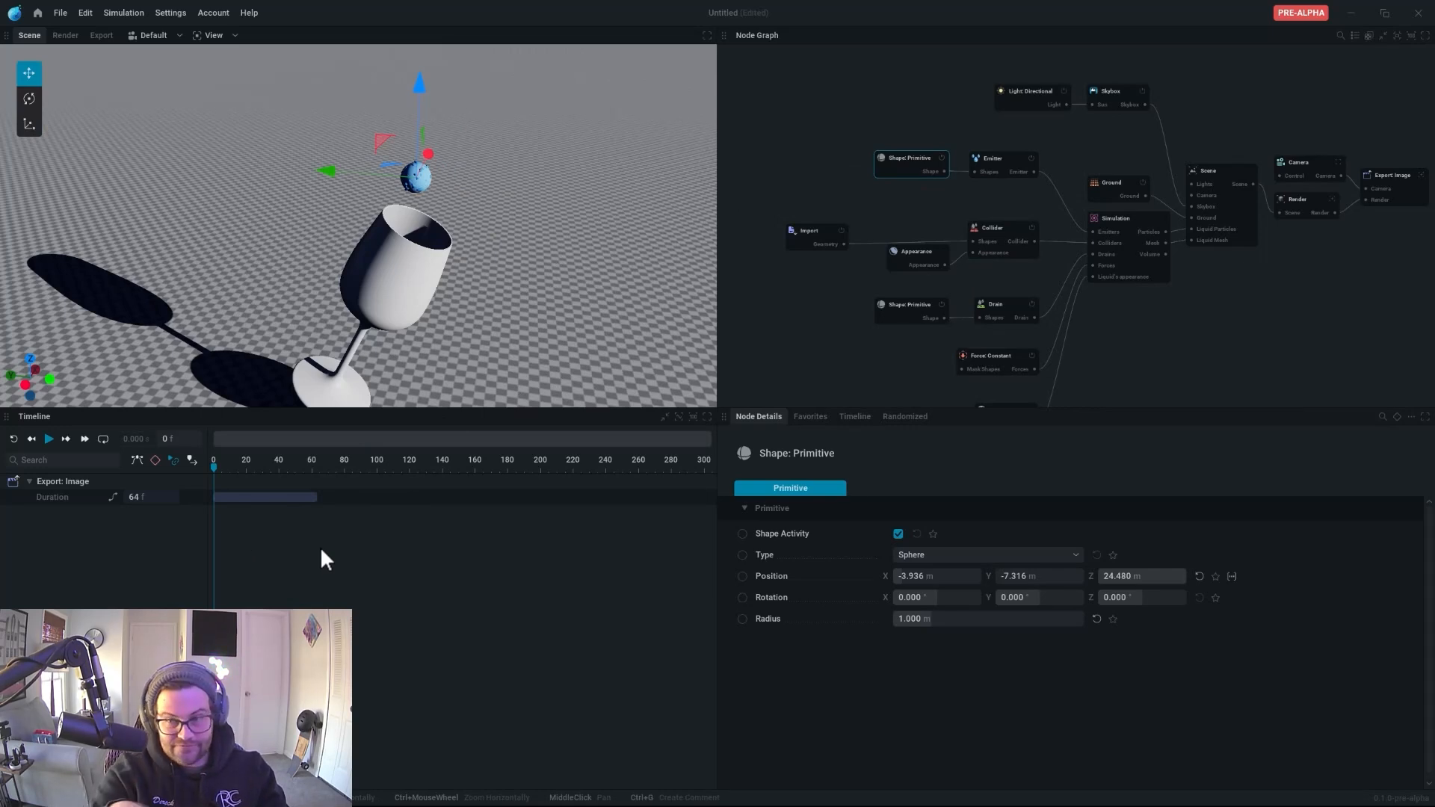
pyautogui.press('space')
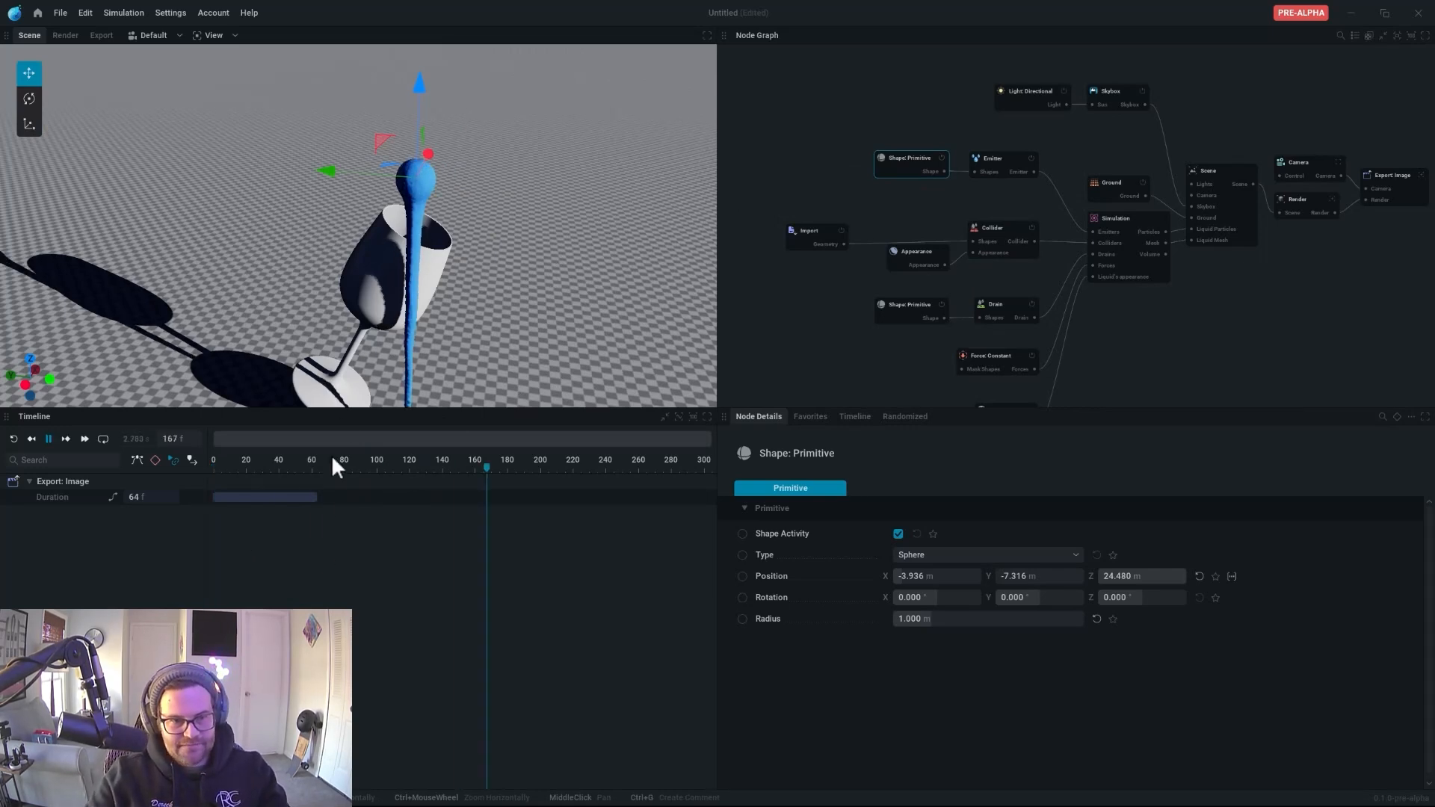
pyautogui.moveTo(387, 353); pyautogui.dragTo(306, 385, button='middle')
pyautogui.moveTo(369, 305); pyautogui.dragTo(406, 199)
pyautogui.moveTo(462, 115)
pyautogui.mouseDown()
pyautogui.moveTo(448, 125)
pyautogui.moveTo(497, 92)
pyautogui.moveTo(503, 119)
pyautogui.moveTo(473, 120)
pyautogui.mouseUp()
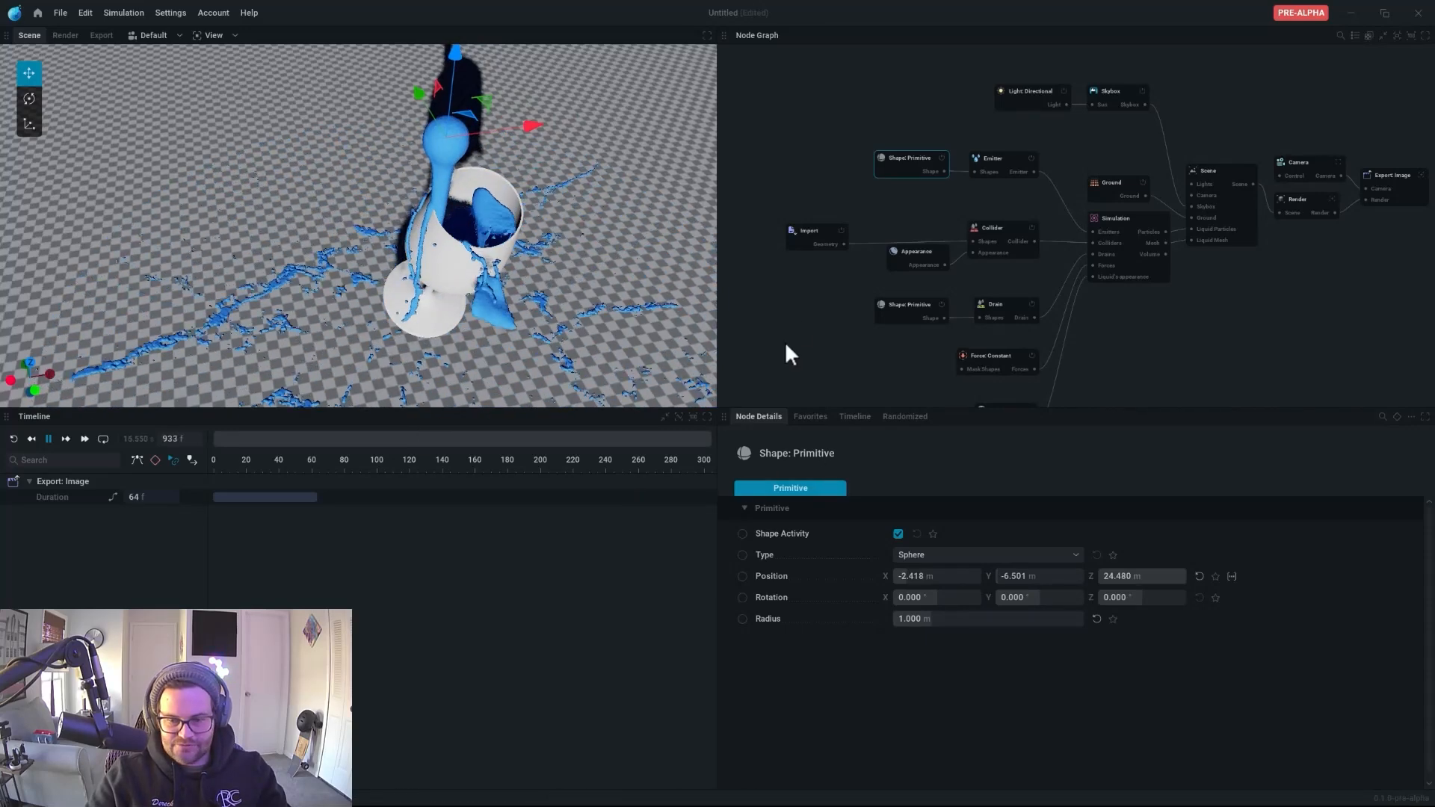
pyautogui.press('space')
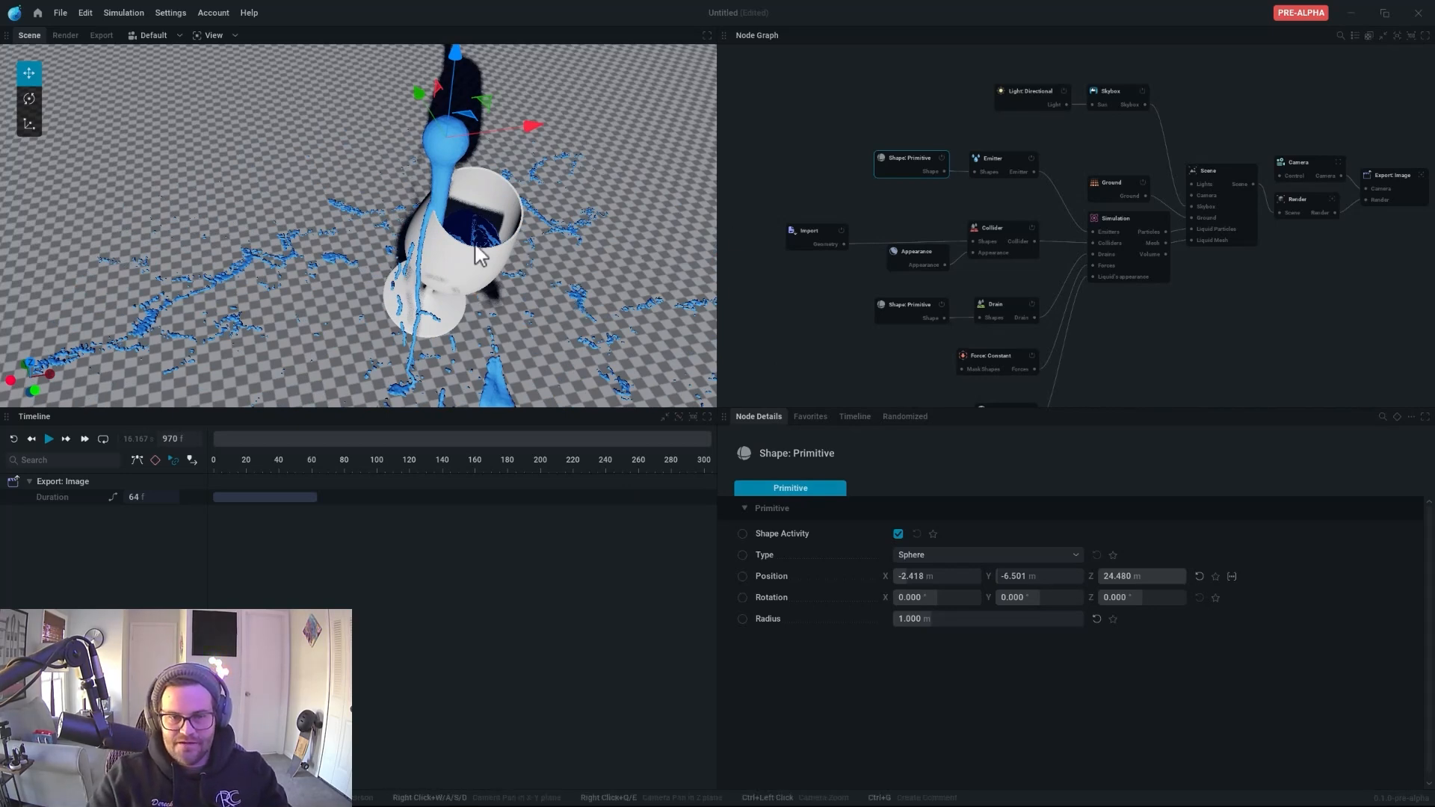
pyautogui.press('r')
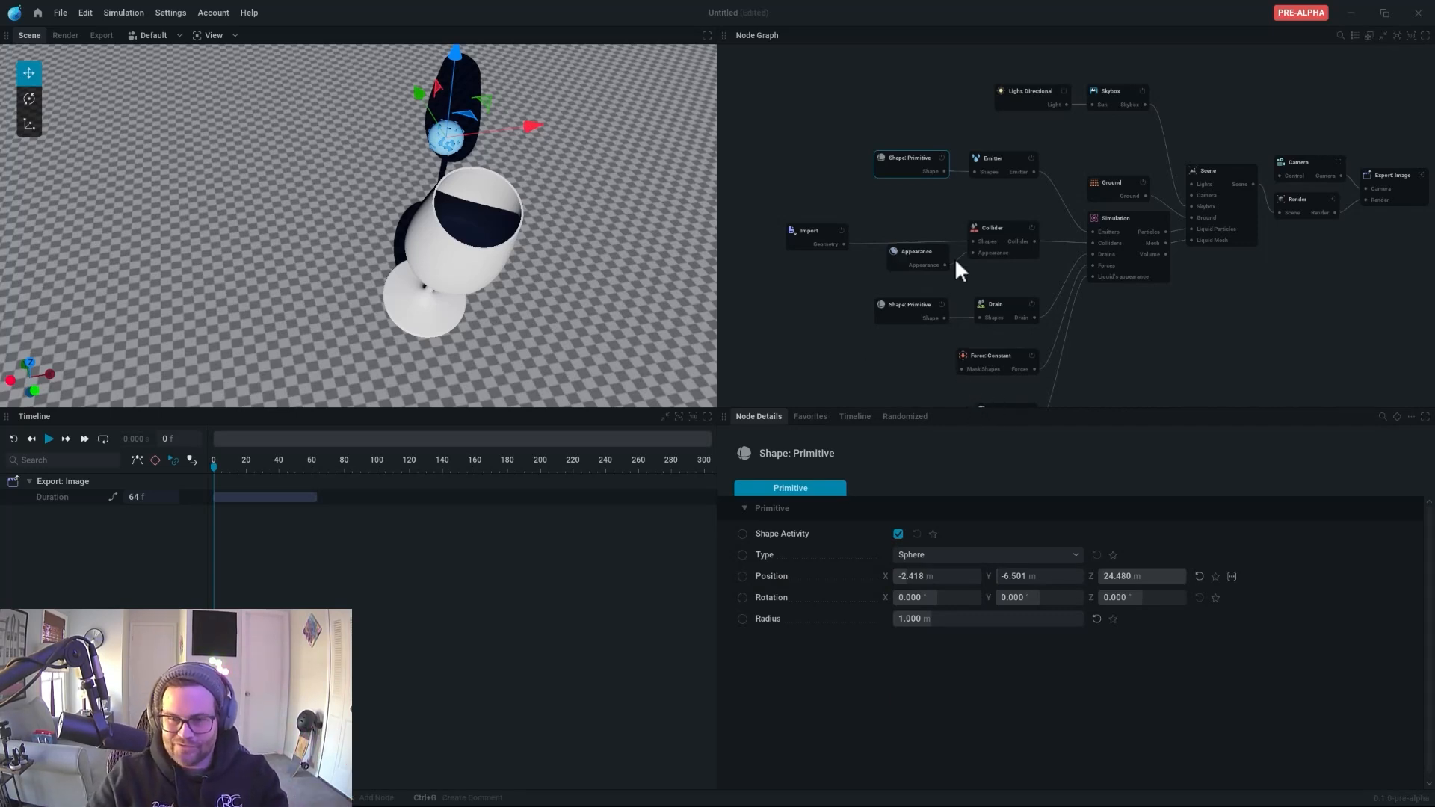
# - Set the Emitter node's volume flow rate to 2
pyautogui.click(992, 159)
pyautogui.click(904, 646)
pyautogui.write('2')
pyautogui.press('Return')
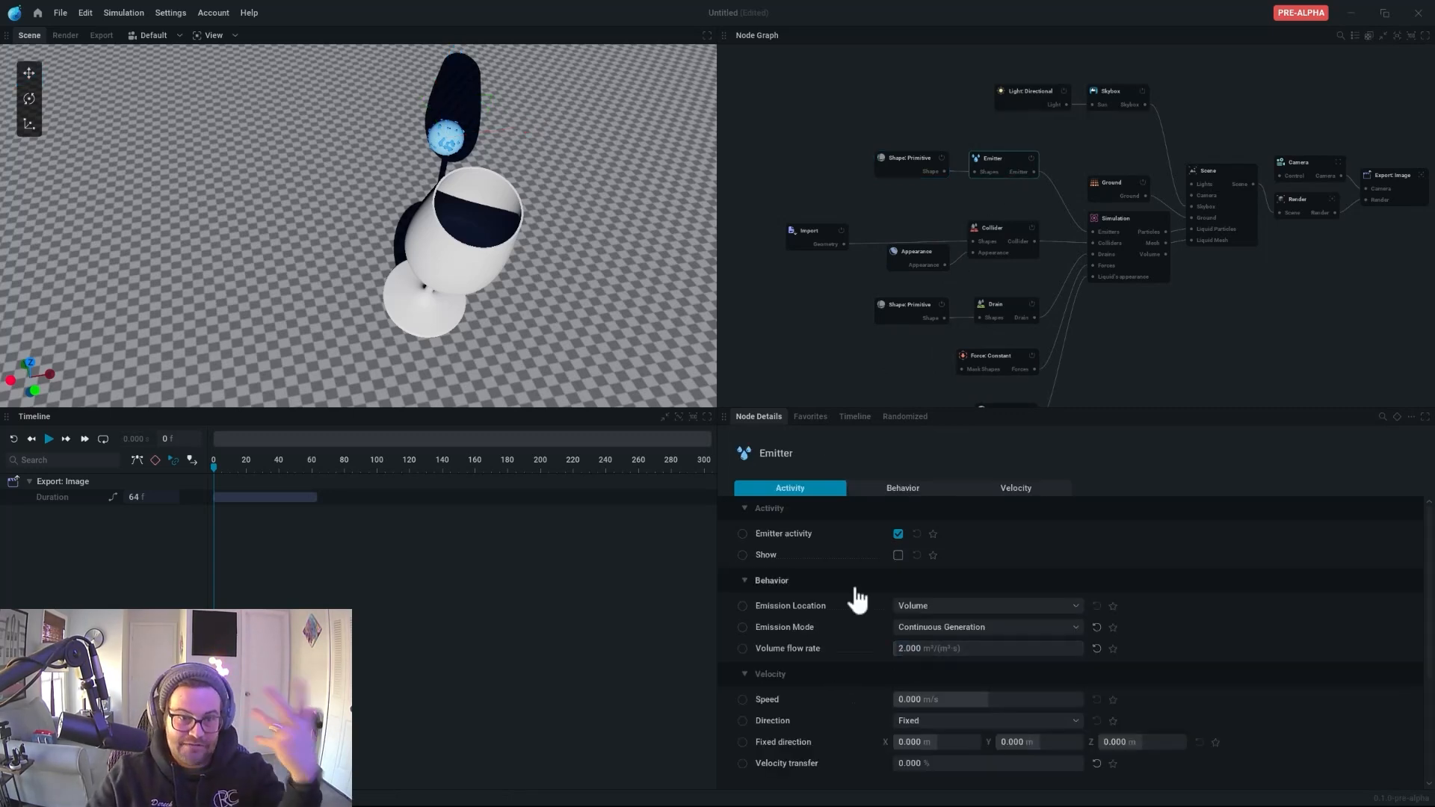
# - Try an emitter speed of about 7.667 m/s and run the simulation to test the stream
pyautogui.scroll(-2, 847, 621)
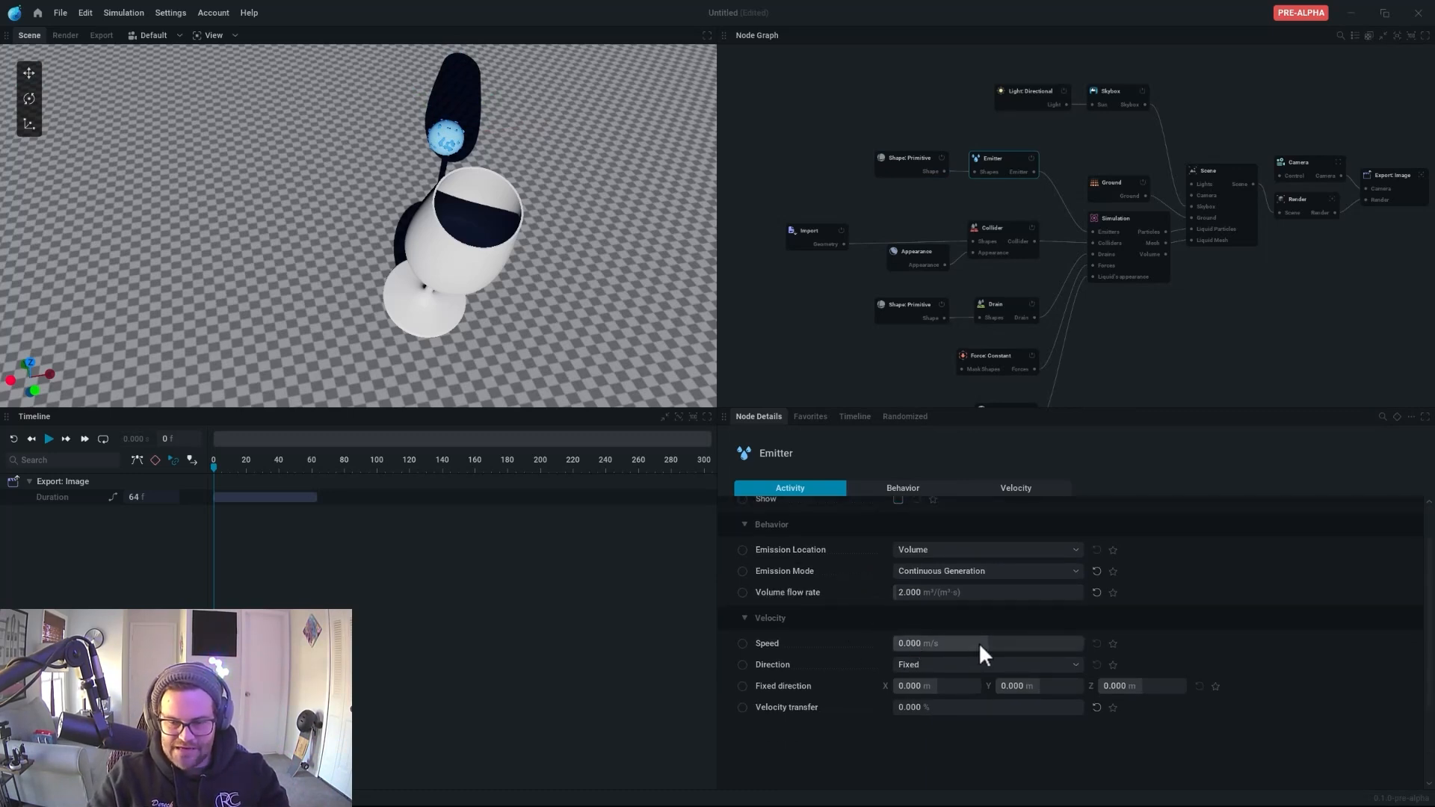
pyautogui.press('space')
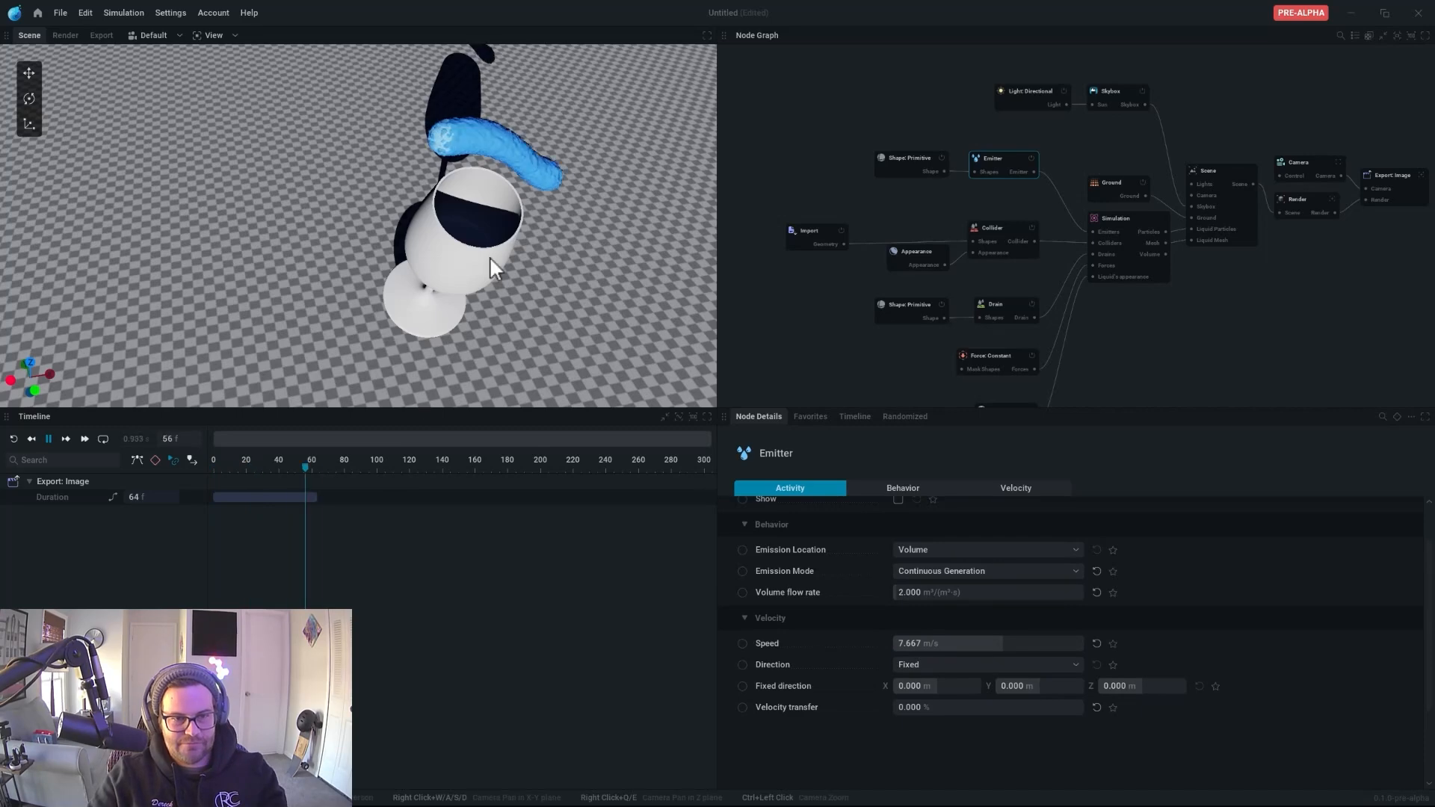
pyautogui.press('space')
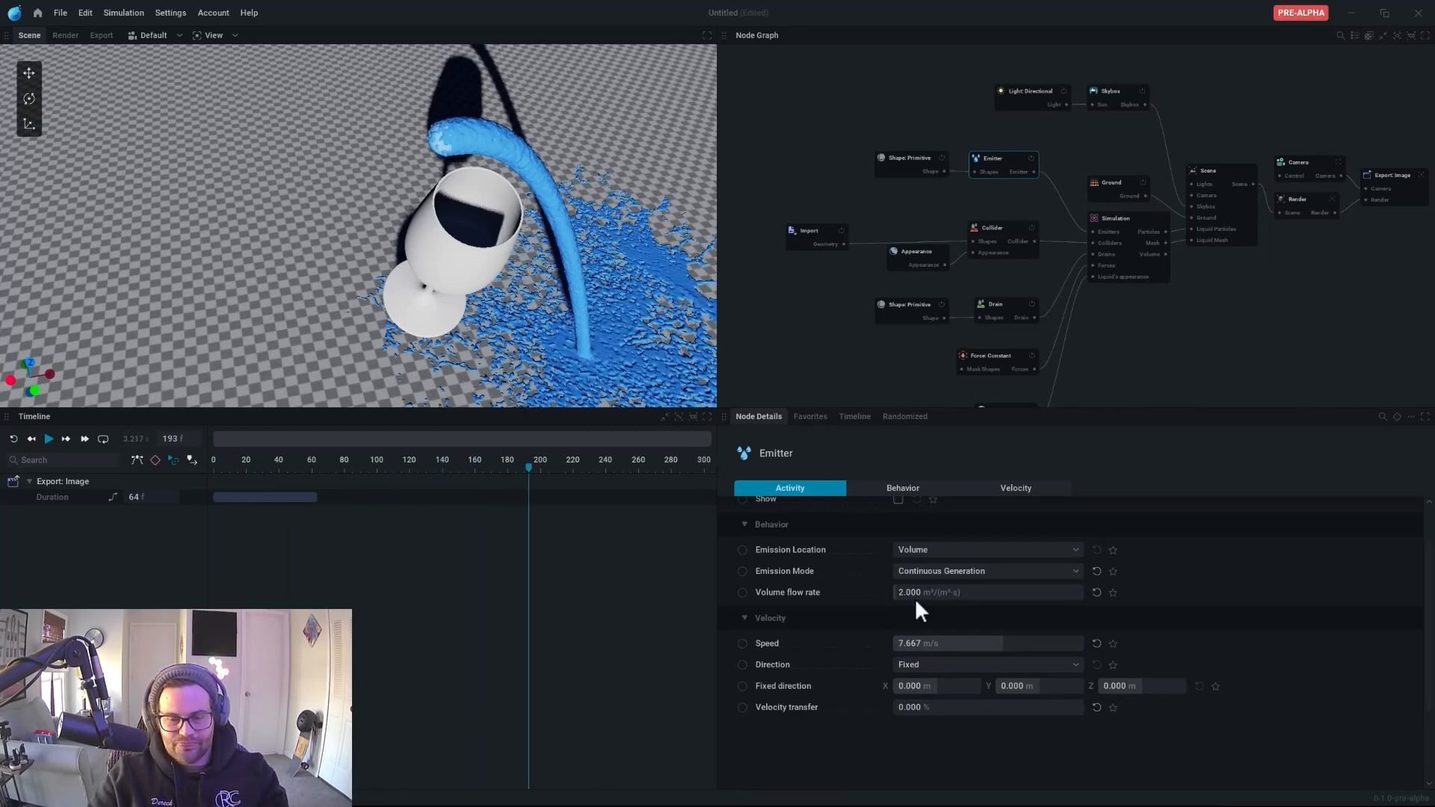
# - Adjust the emitter's speed to about 2.667 m/s during playback, pause the simulation and inspect the pour into the glass
pyautogui.press('space')
pyautogui.moveTo(1005, 643); pyautogui.dragTo(822, 643)
pyautogui.press('space')
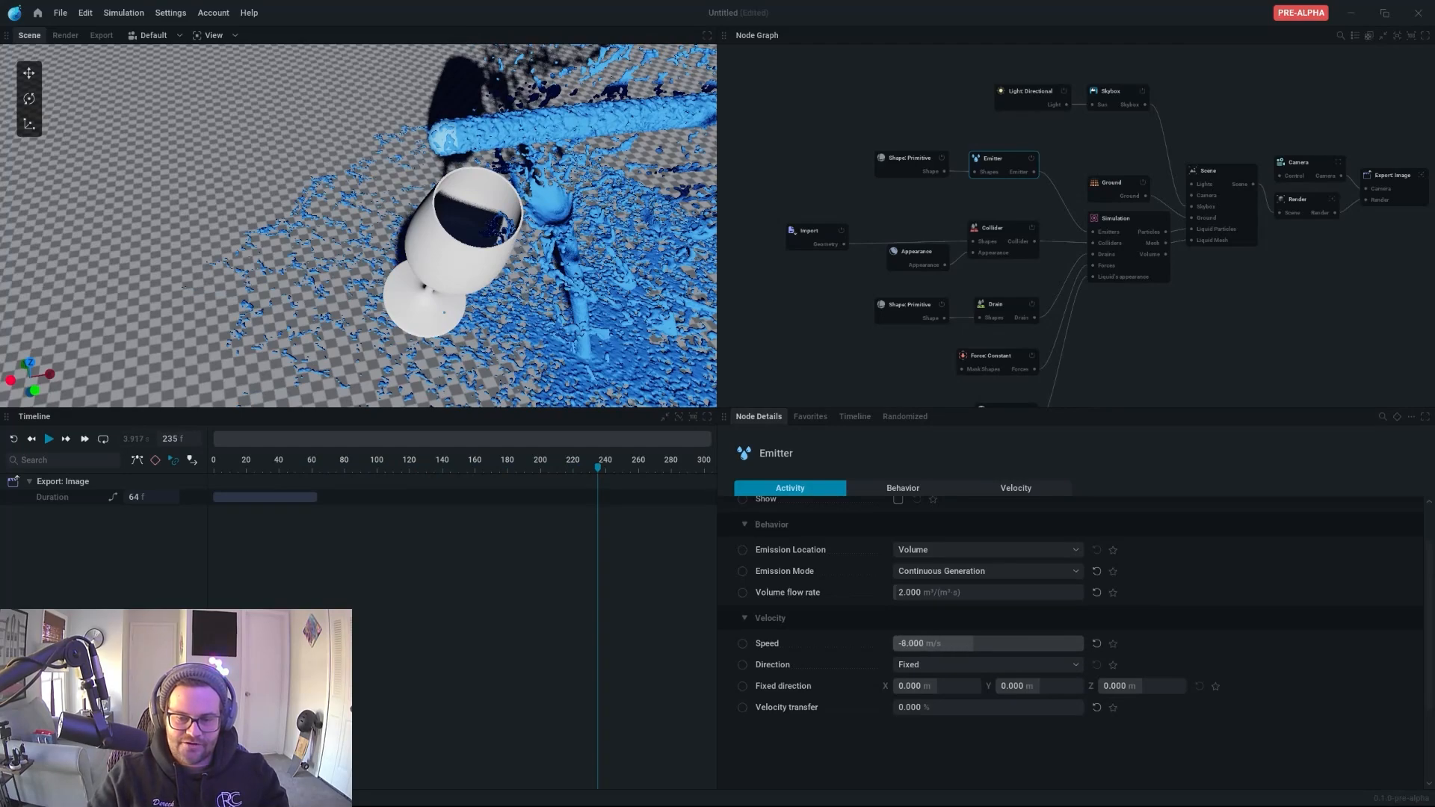
pyautogui.press('space')
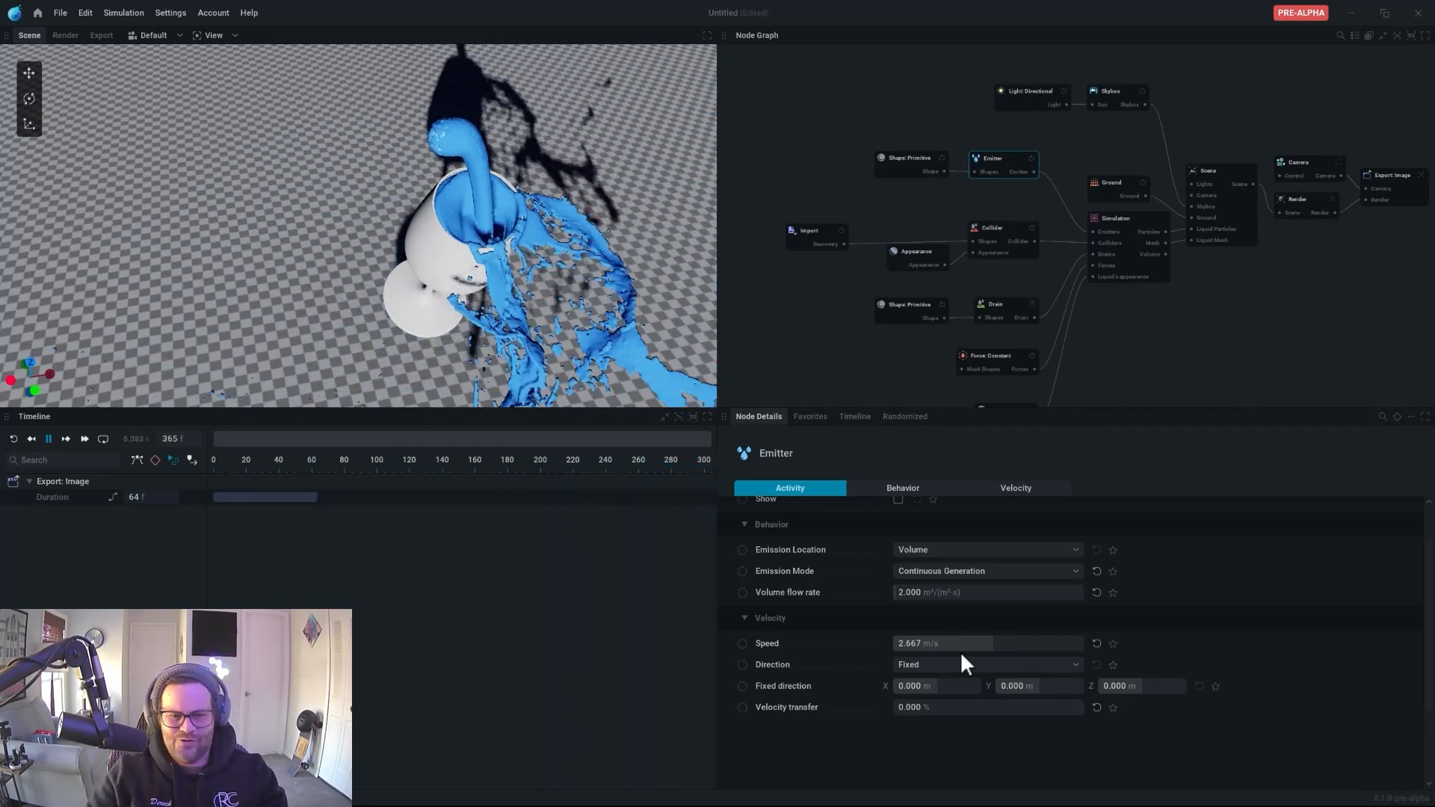
pyautogui.press('space')
pyautogui.moveTo(489, 308); pyautogui.dragTo(516, 277, button='right')
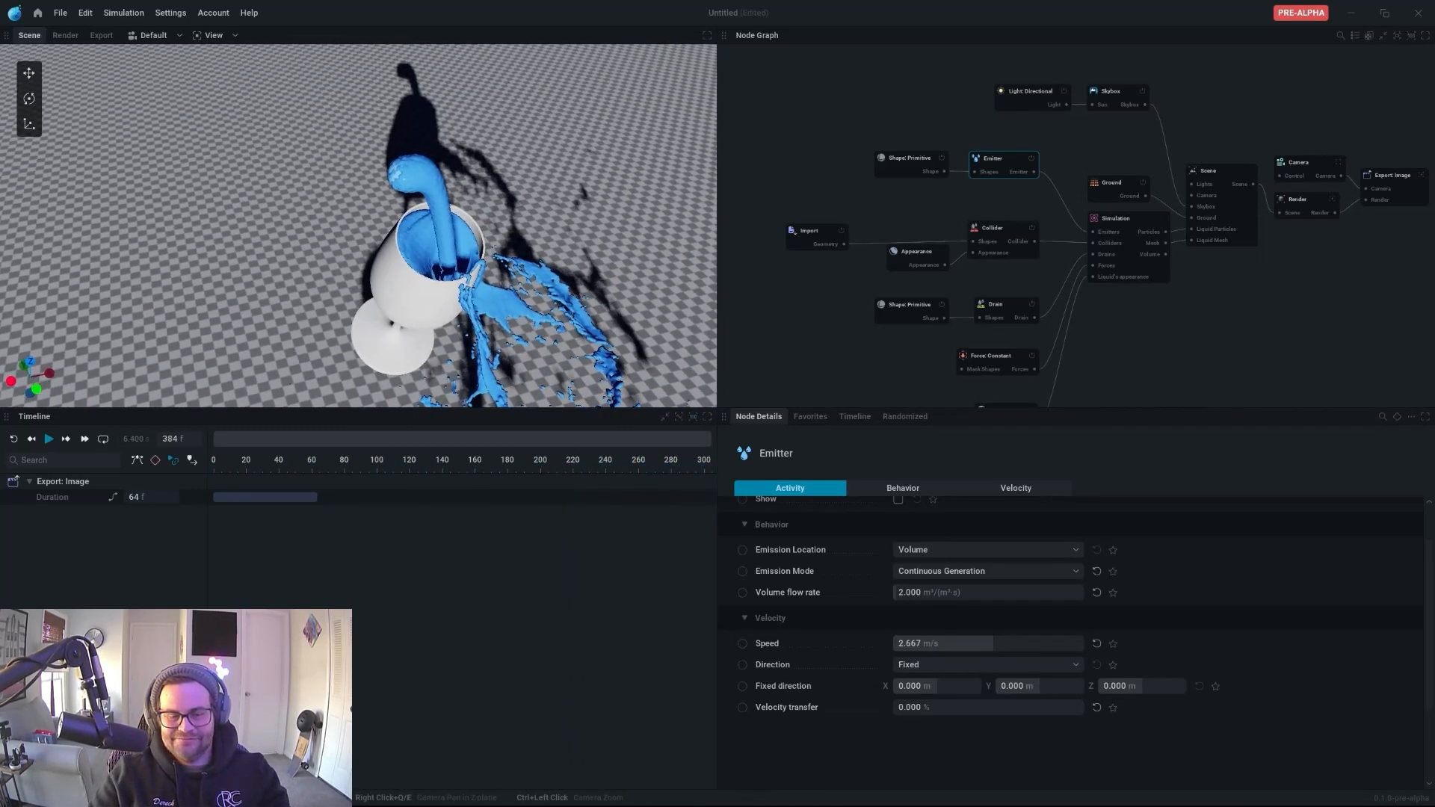
pyautogui.moveTo(430, 349)
pyautogui.mouseDown()
pyautogui.moveTo(254, 337)
pyautogui.moveTo(419, 374)
pyautogui.moveTo(403, 368)
pyautogui.moveTo(436, 359)
pyautogui.mouseUp()
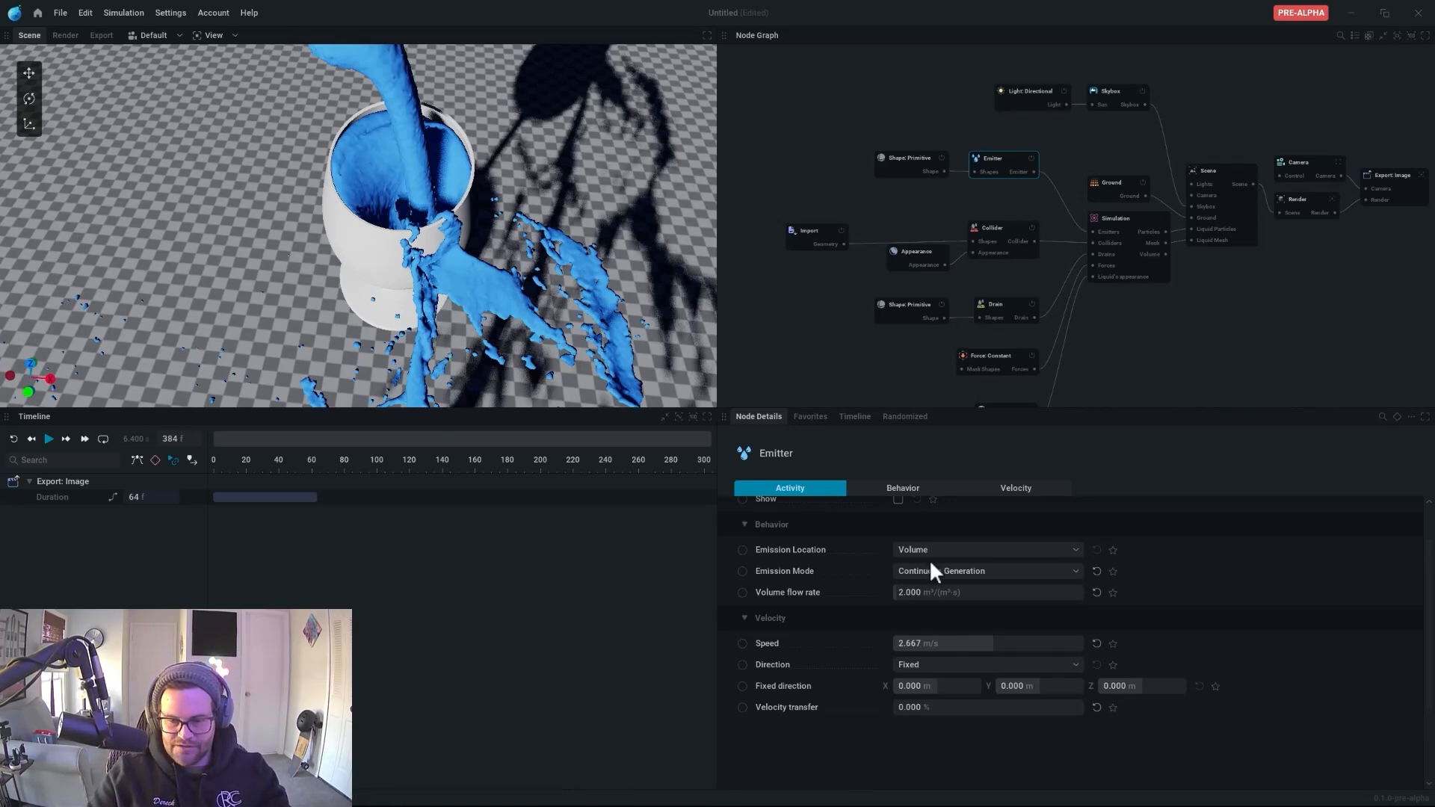
# - Set the Simulation node's SDF smoothing to about 0.213 and enable Generate SDF on smoothing
pyautogui.moveTo(359, 224); pyautogui.dragTo(354, 357)
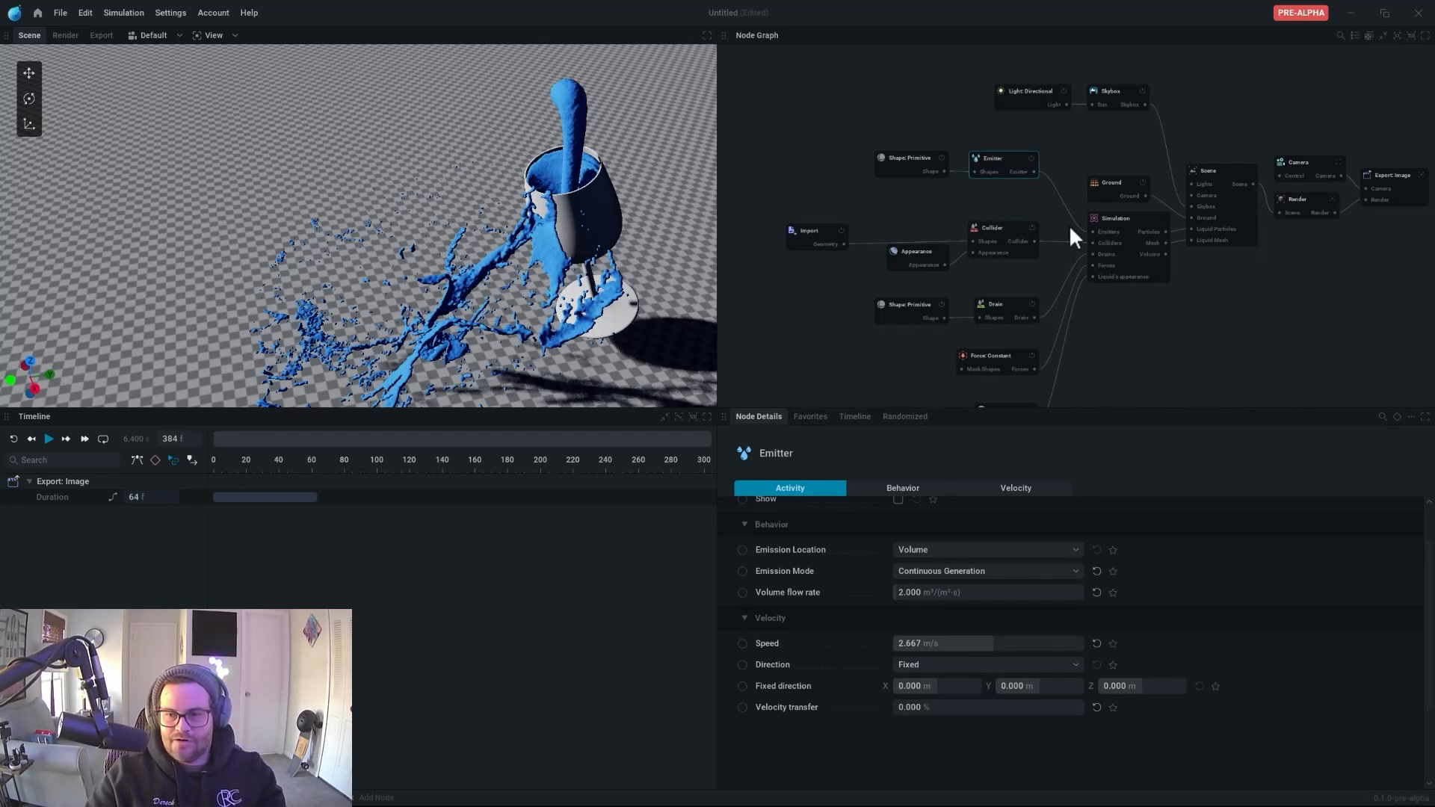
pyautogui.click(1119, 217)
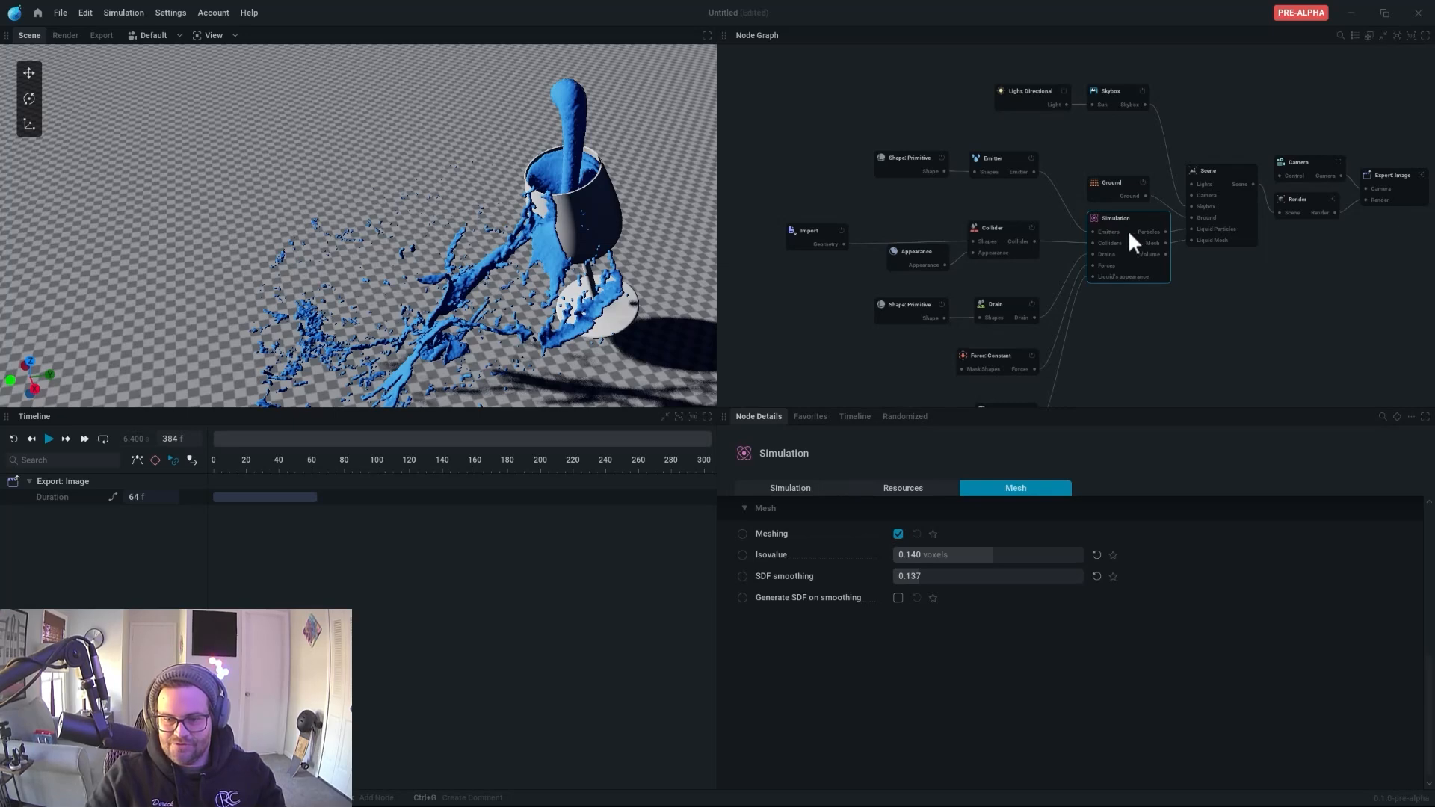
pyautogui.moveTo(921, 576); pyautogui.dragTo(969, 576)
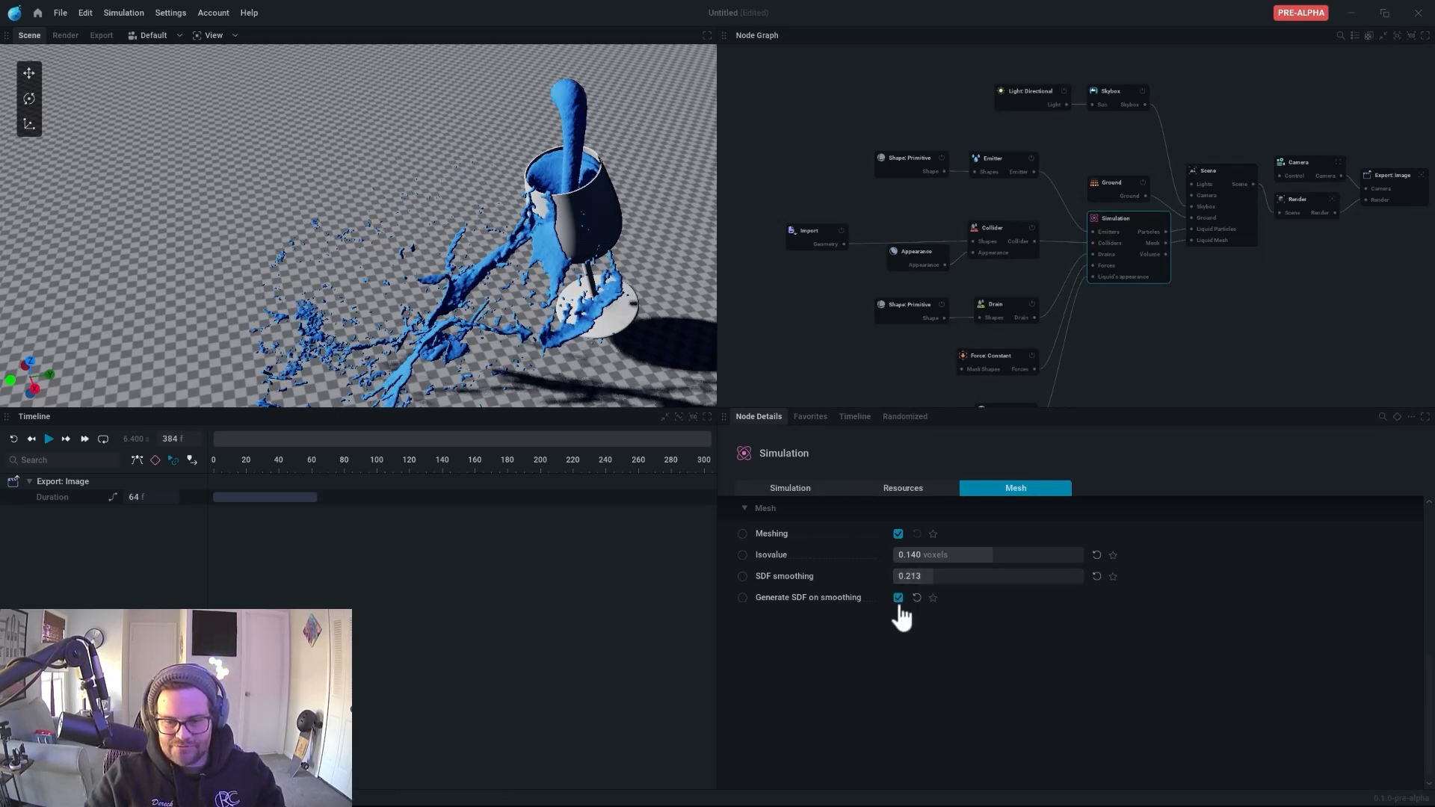
pyautogui.moveTo(821, 598)
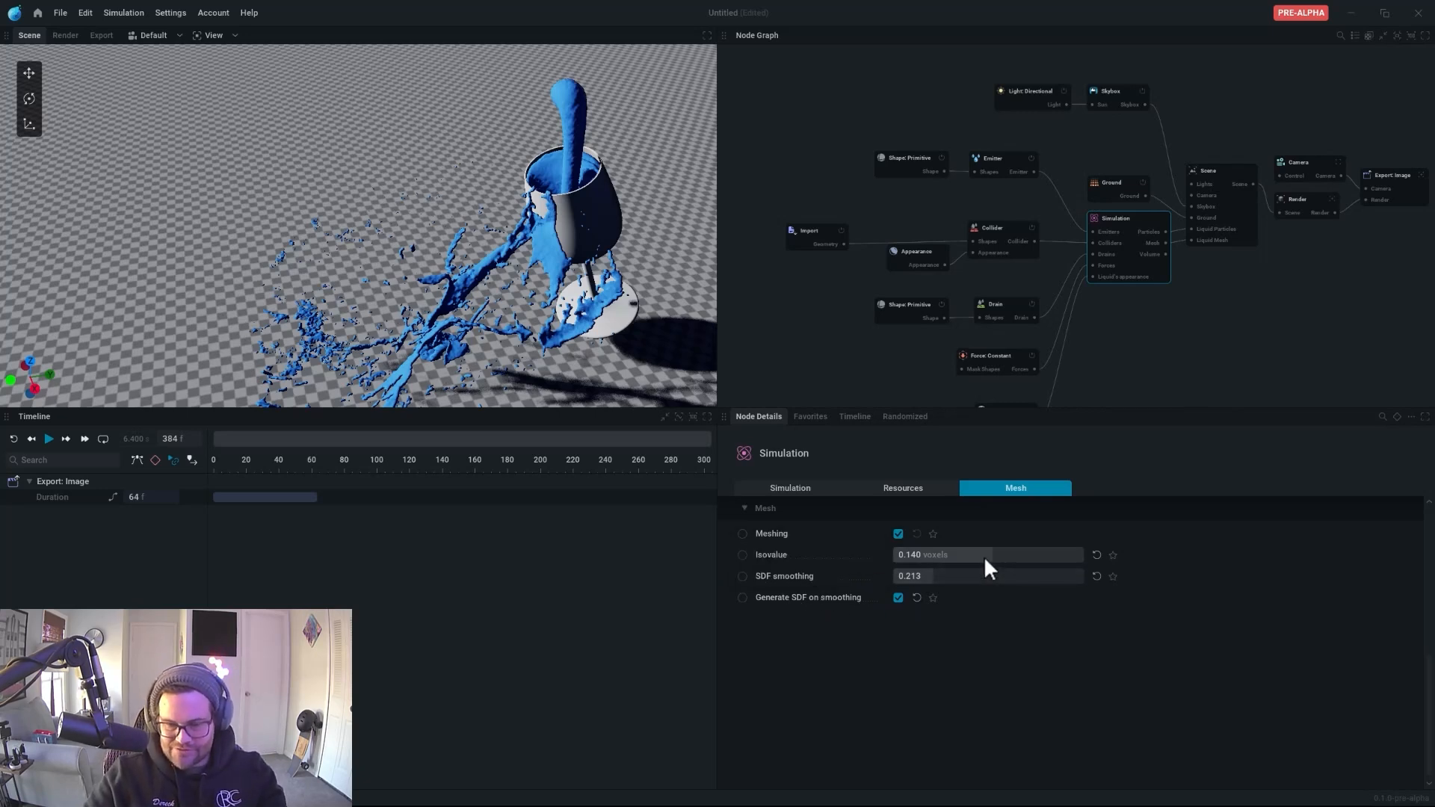
# - Set the simulation's voxel size to 0.06 m, then apply the change and reset the simulation
pyautogui.click(897, 490)
pyautogui.click(777, 489)
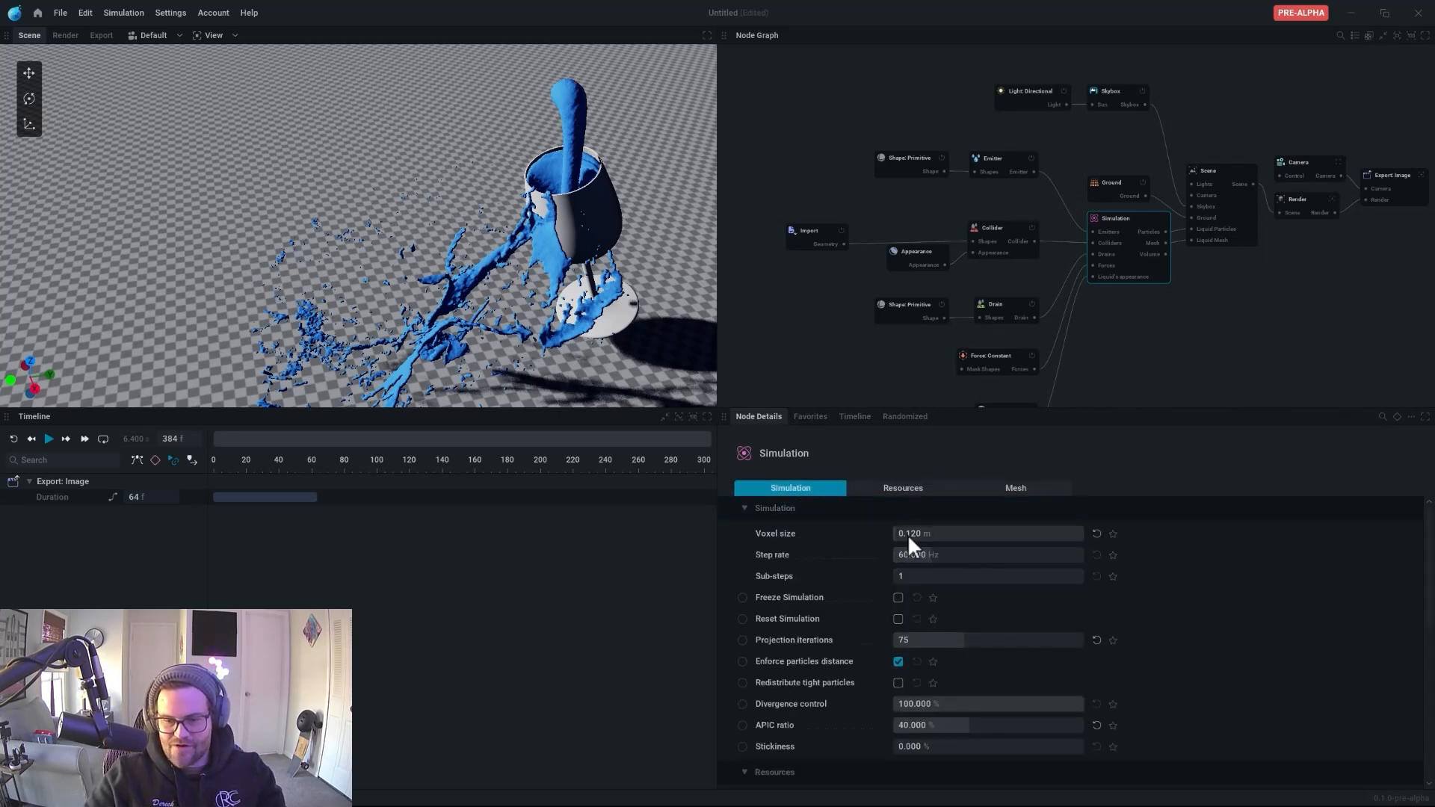
pyautogui.click(944, 534)
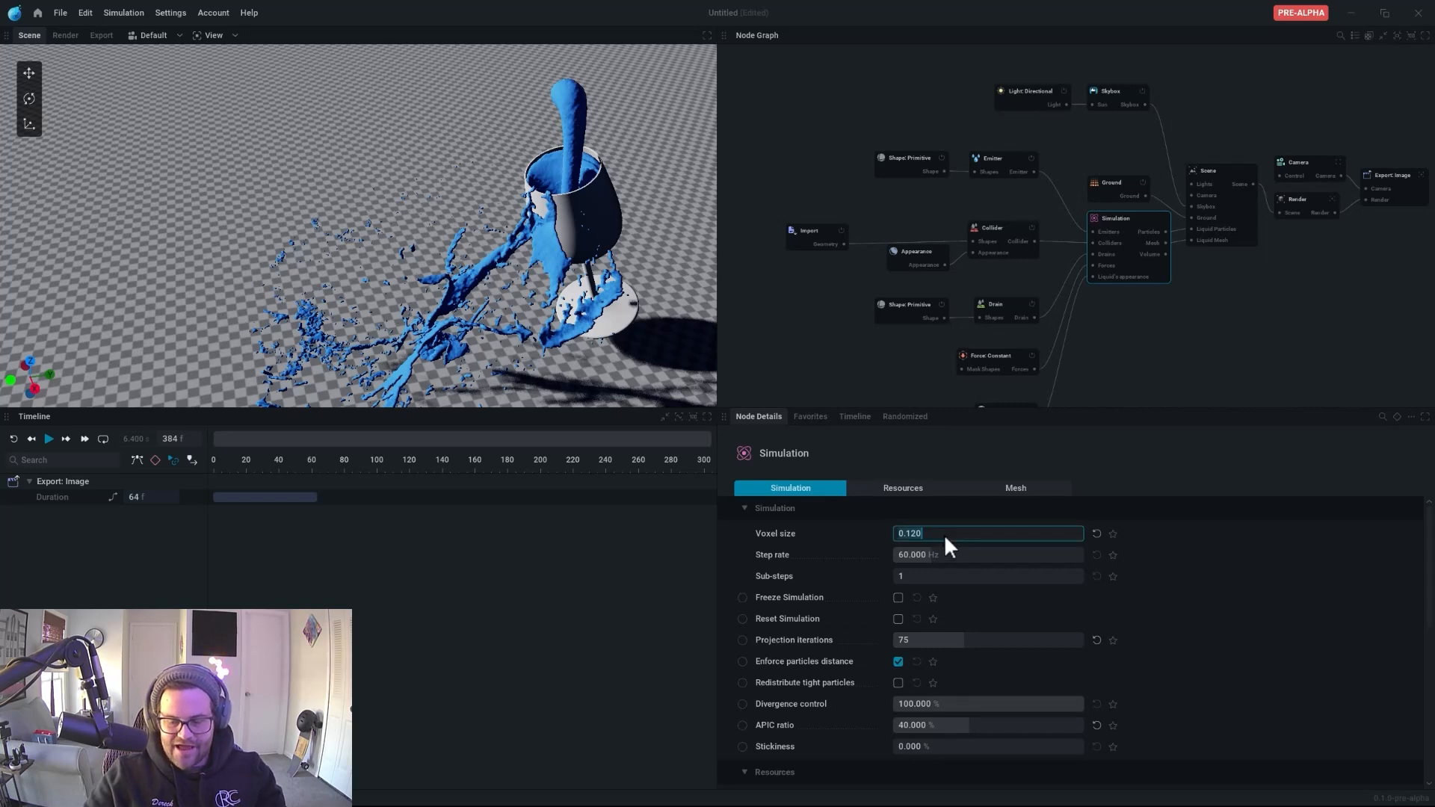
pyautogui.write('.06')
pyautogui.press('Return')
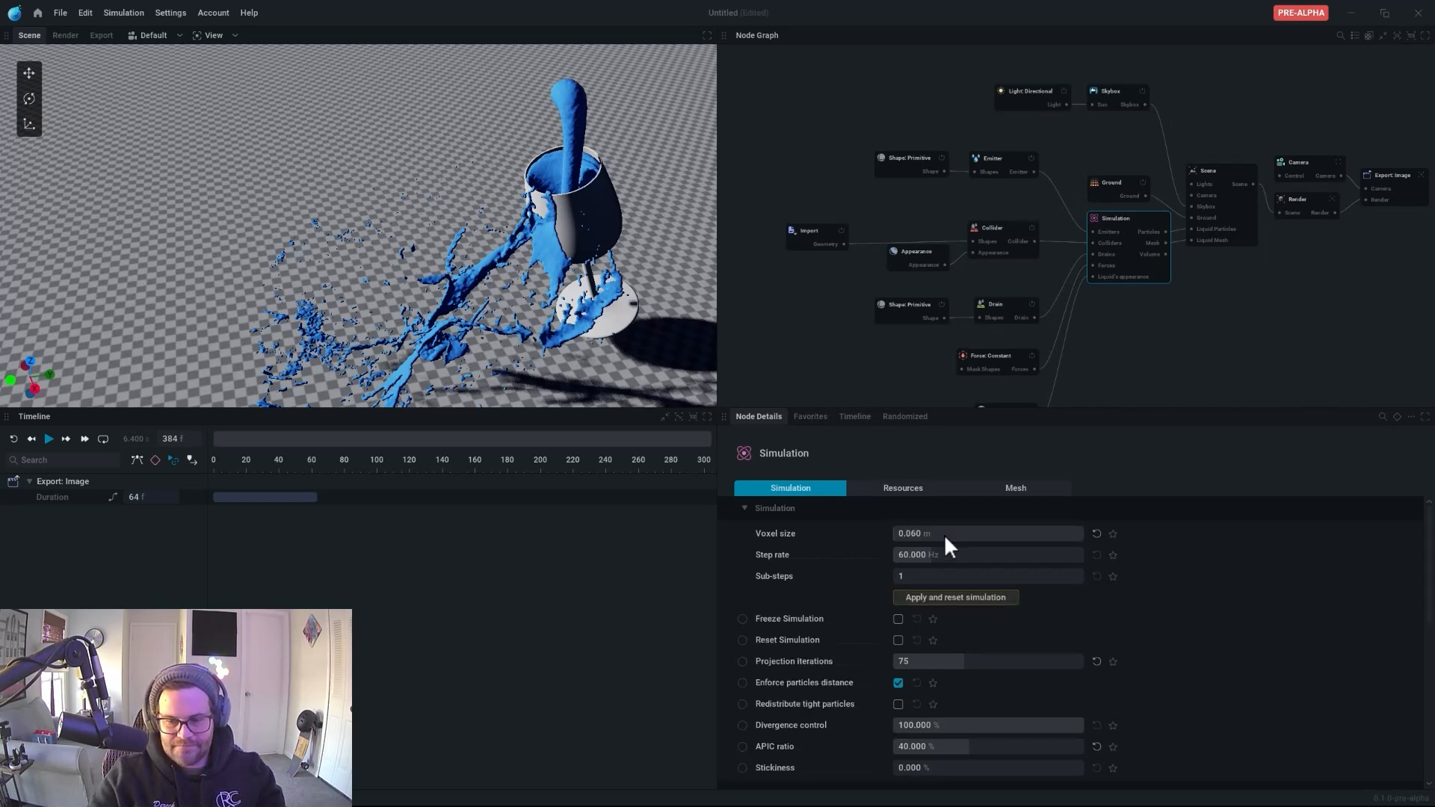
pyautogui.click(940, 598)
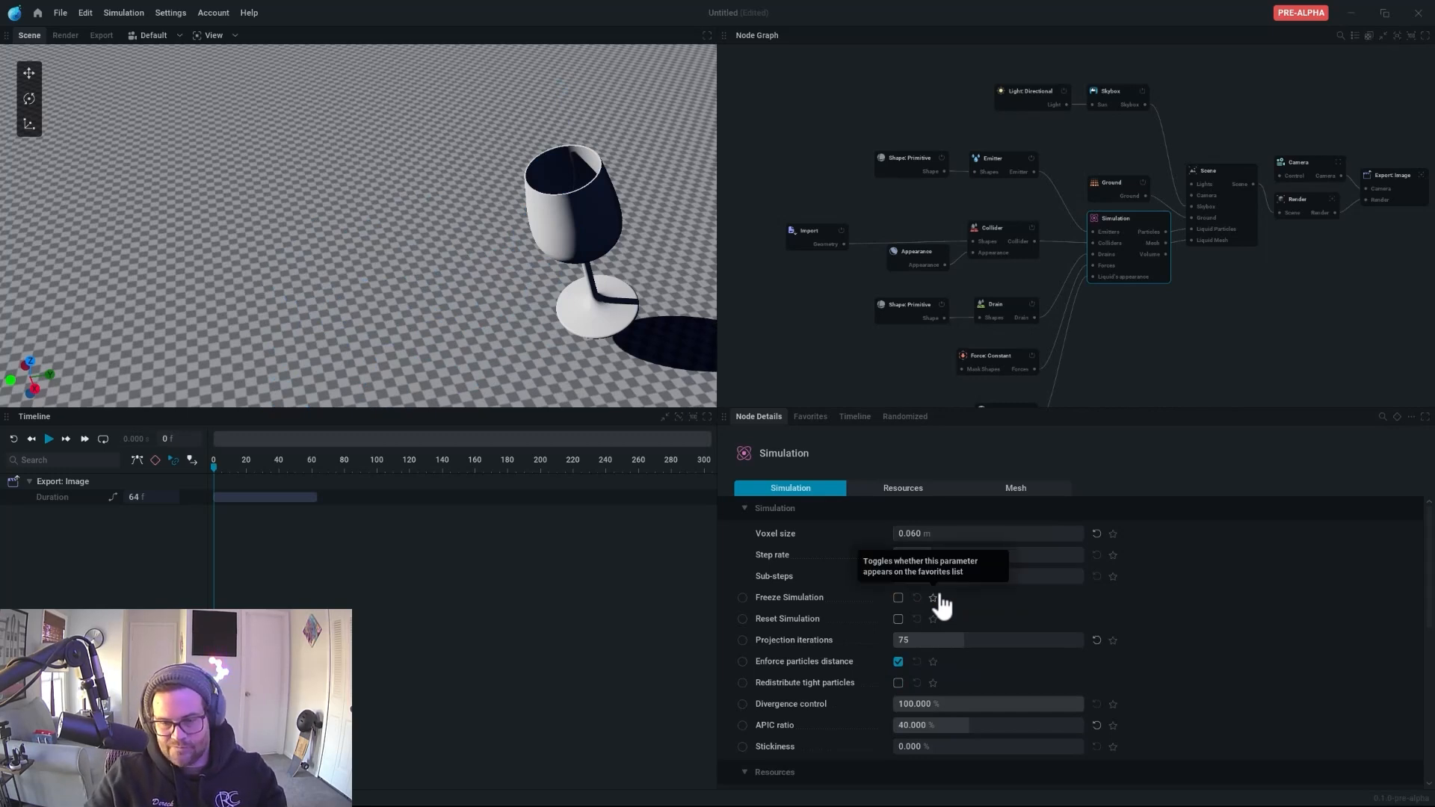
# - Run the finer simulation to about frame 282, pause it and inspect the splash around the glass
pyautogui.press('space')
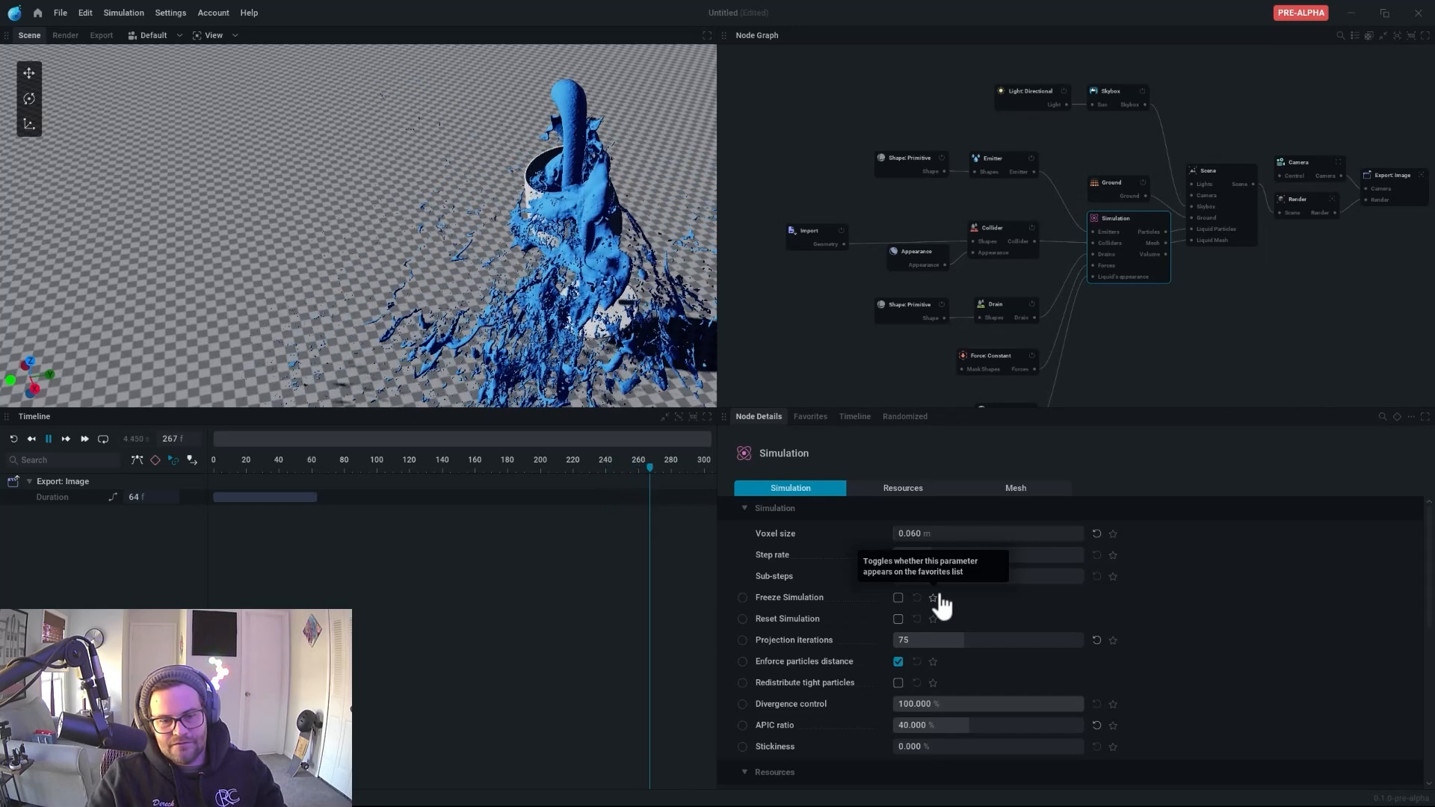
pyautogui.press('space')
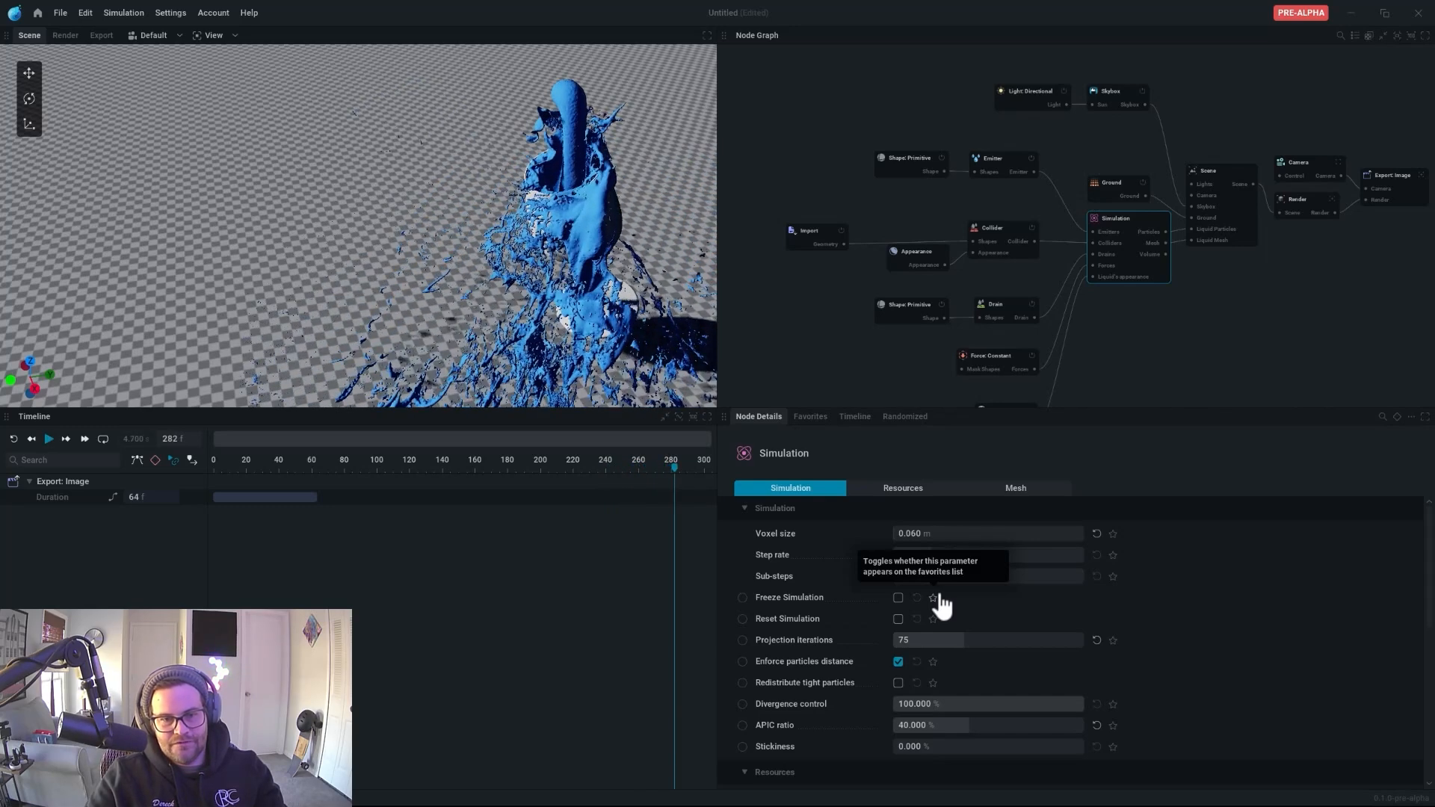
pyautogui.moveTo(666, 388); pyautogui.dragTo(972, 367)
pyautogui.moveTo(359, 225); pyautogui.dragTo(479, 224)
pyautogui.scroll(-3, 359, 224)
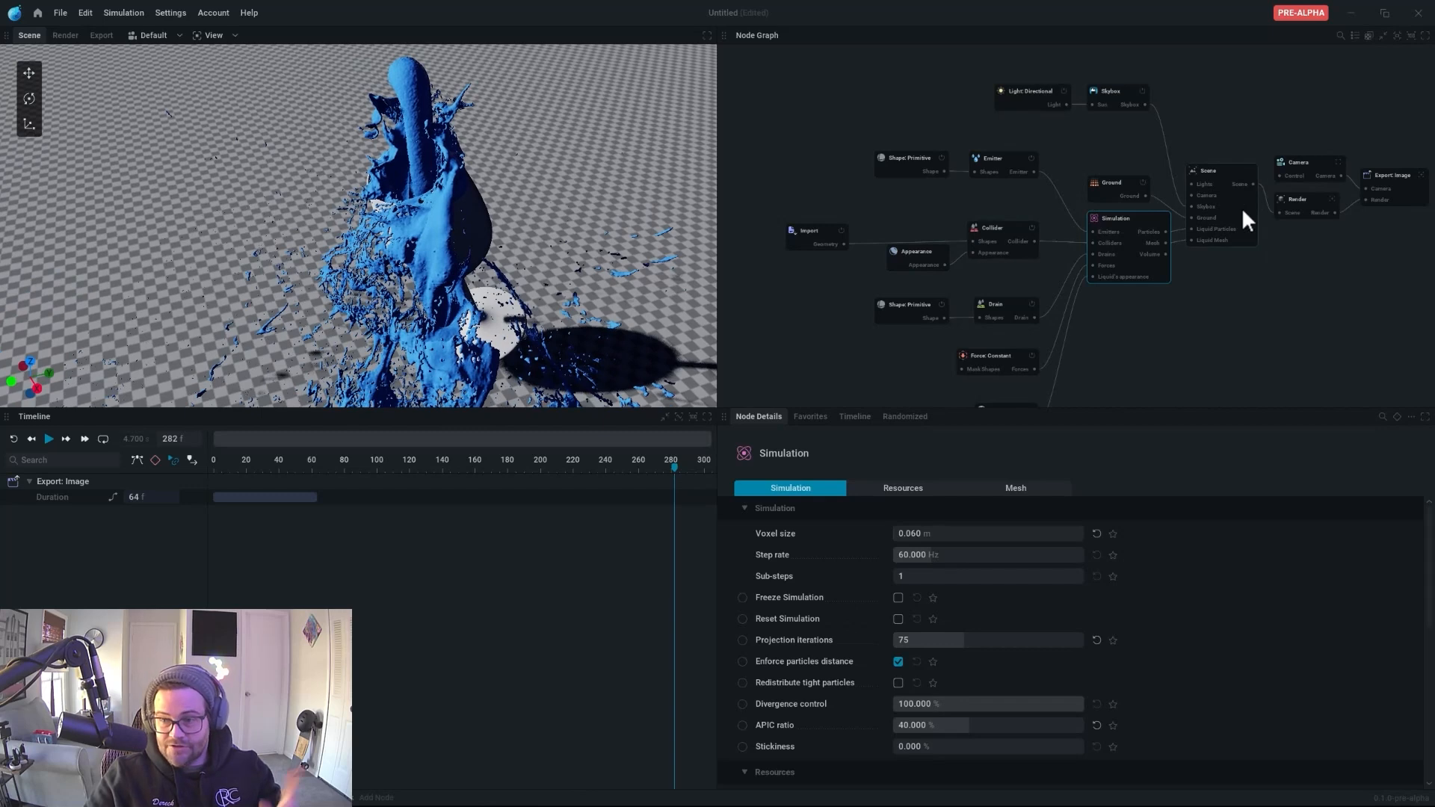
# - Add an Export: Mesh node, connect the Simulation node's Mesh output to it and place it below the Scene node
pyautogui.rightClick(1276, 301)
pyautogui.moveTo(1309, 498)
pyautogui.moveTo(1309, 570)
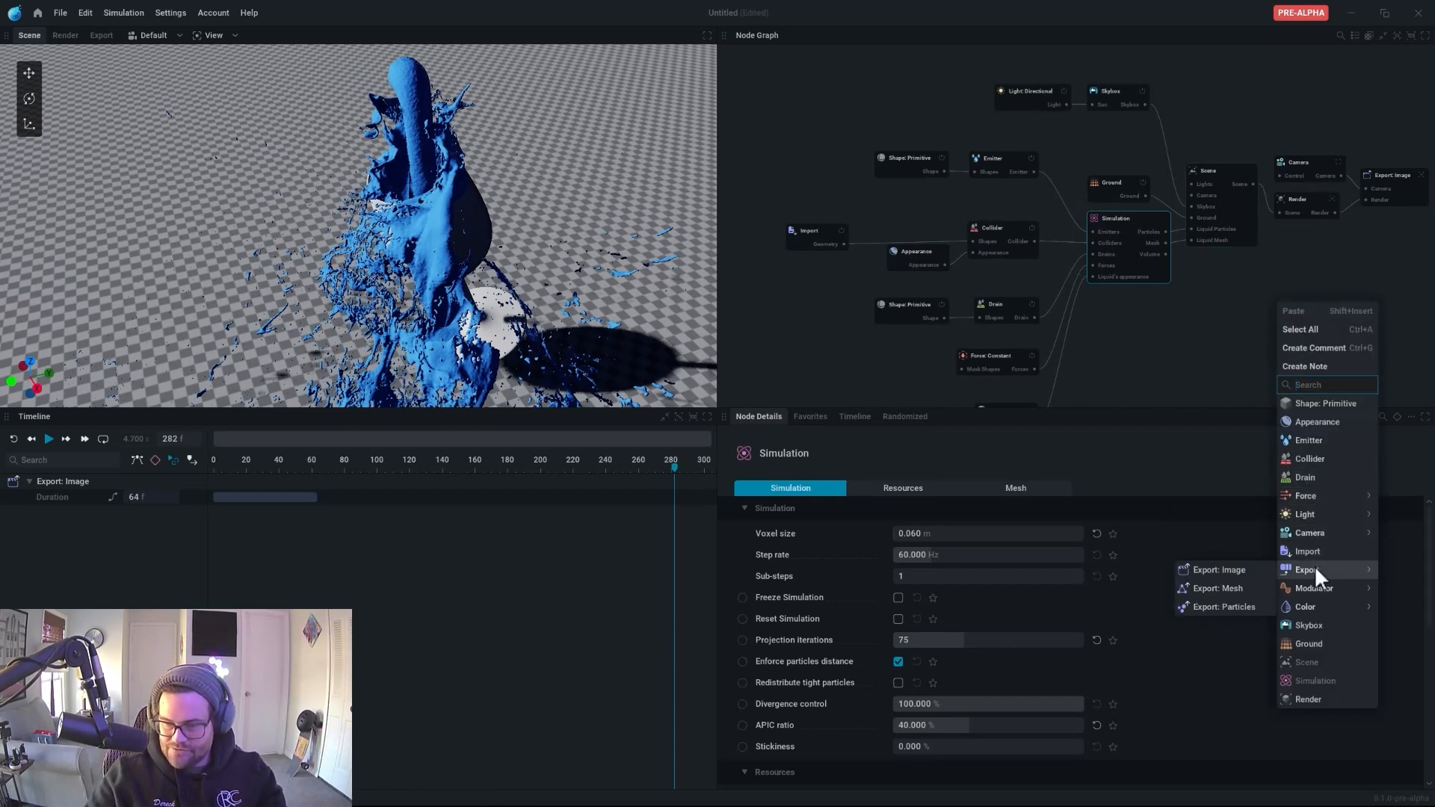
pyautogui.click(1228, 590)
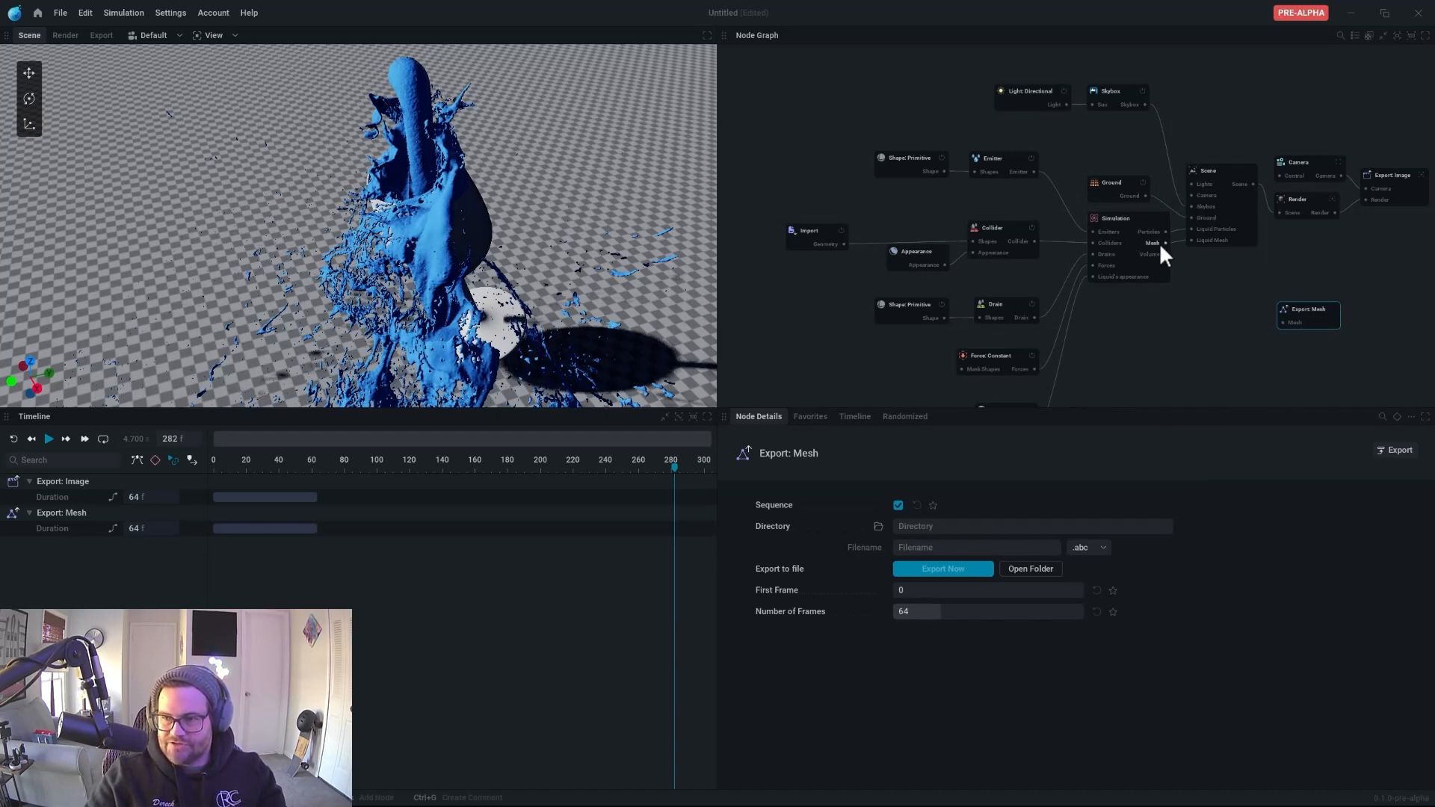
pyautogui.moveTo(1164, 243); pyautogui.dragTo(1271, 294)
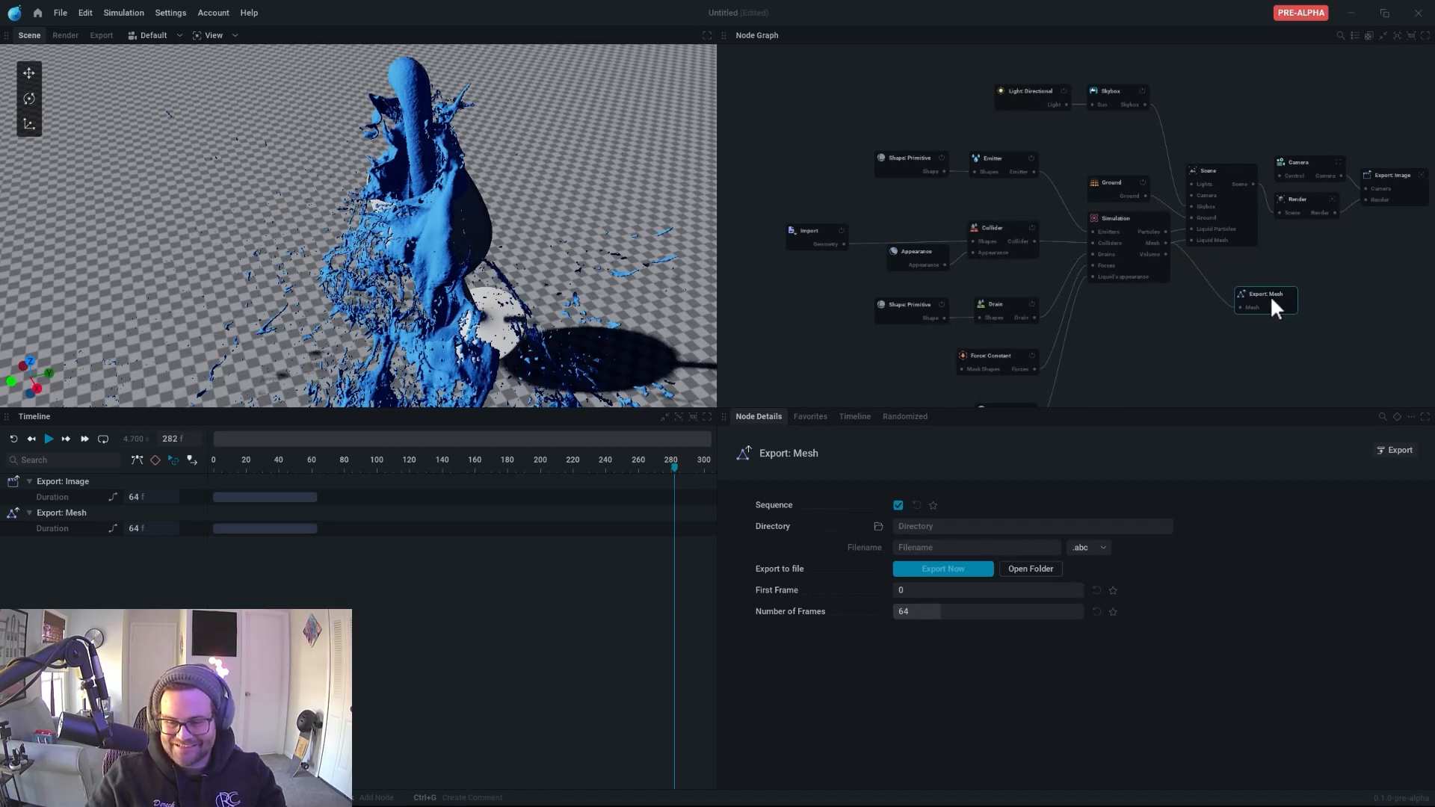
# - Check the mesh export file formats, keep .abc, and use the project variable as the export directory
pyautogui.click(1090, 553)
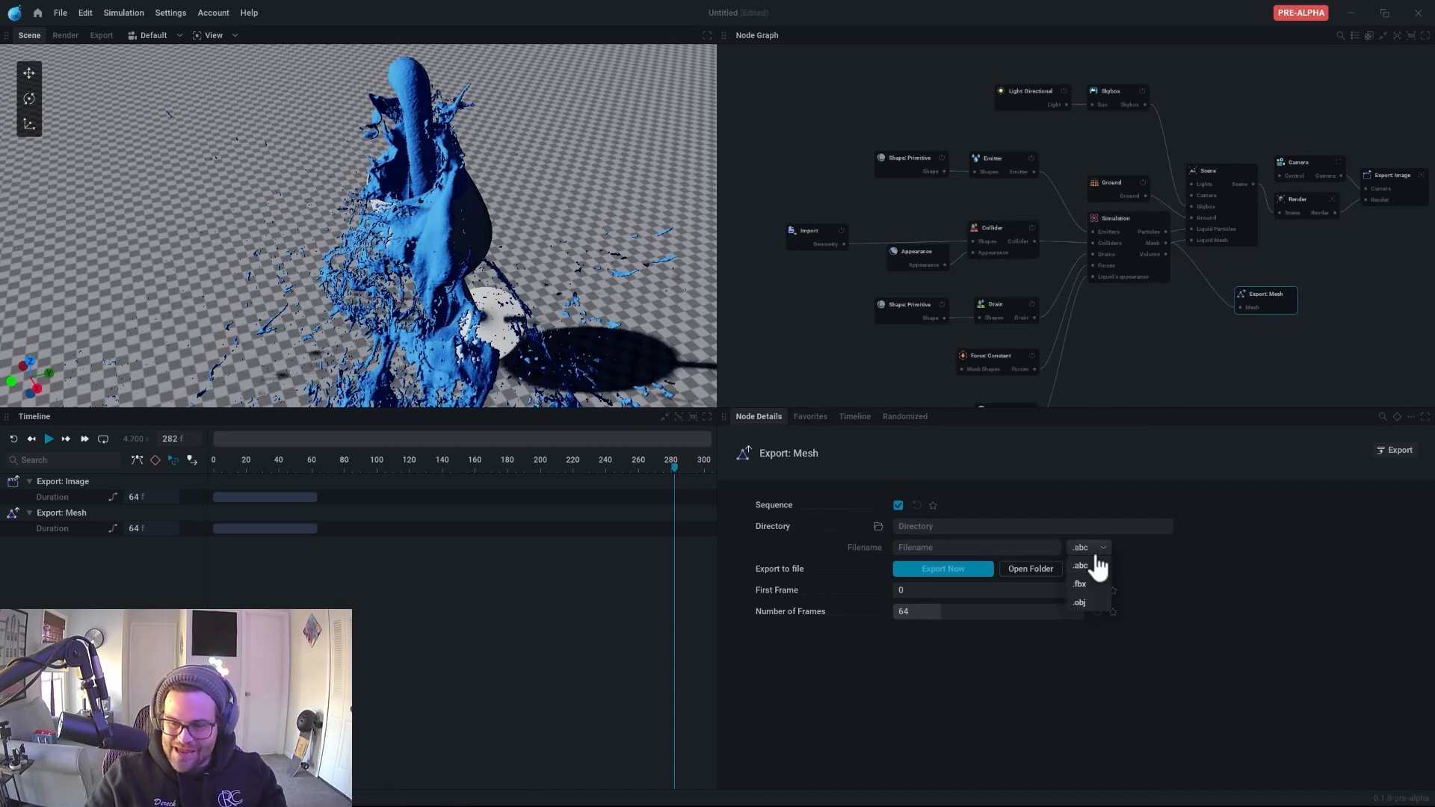
pyautogui.click(1170, 563)
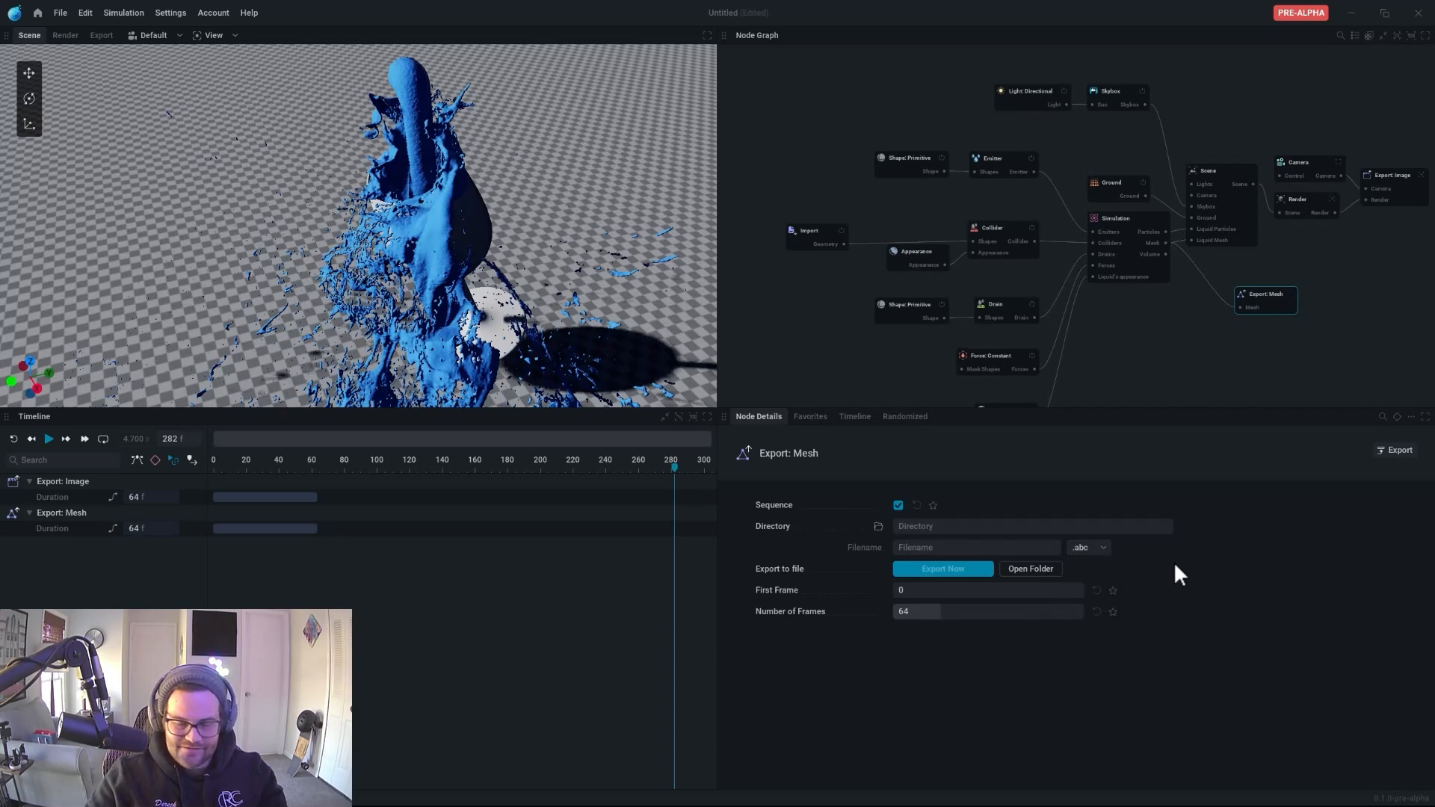
pyautogui.click(944, 529)
pyautogui.click(899, 544)
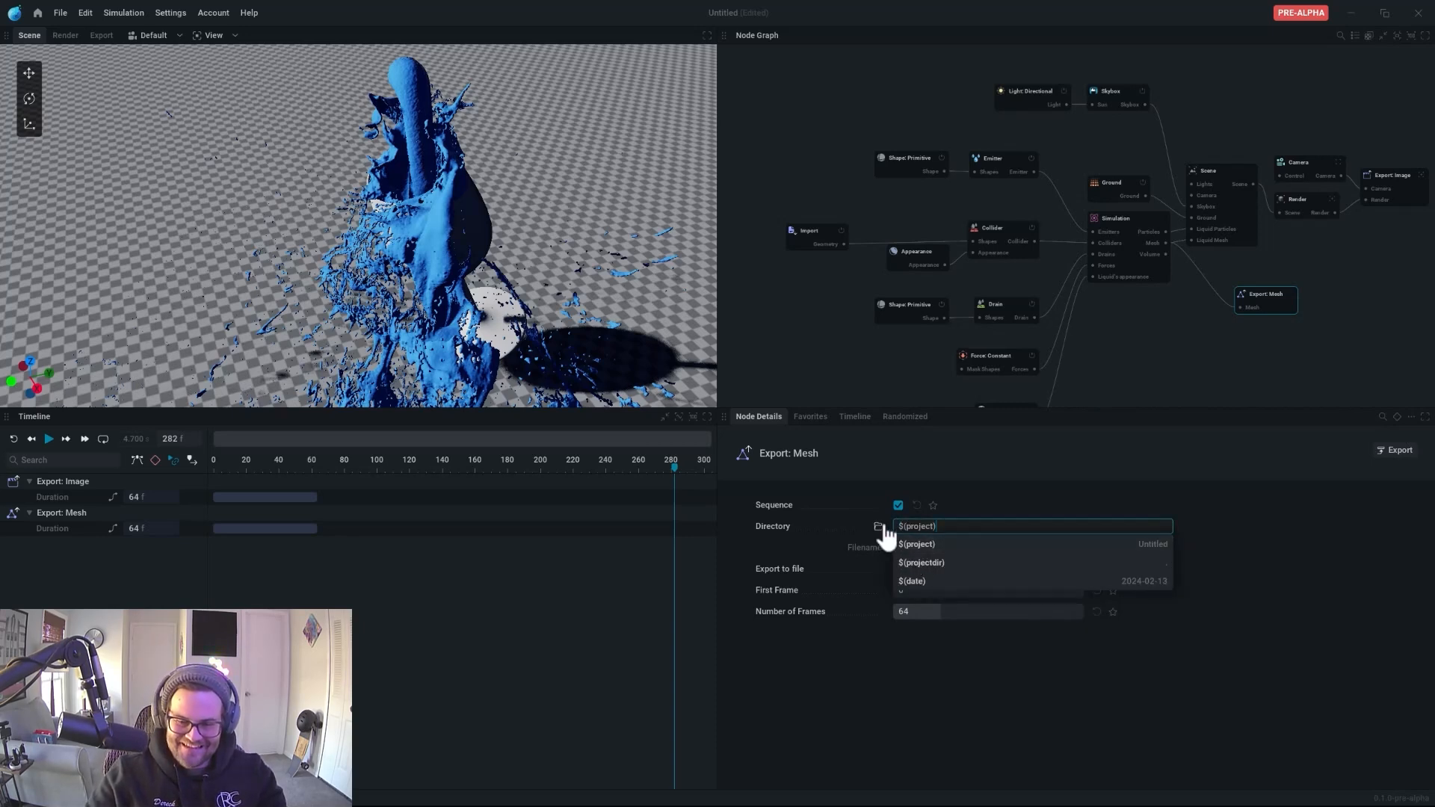
# - Create a "wine tut" folder inside D:/C4D/Liquid and choose it as the mesh export directory
pyautogui.click(879, 527)
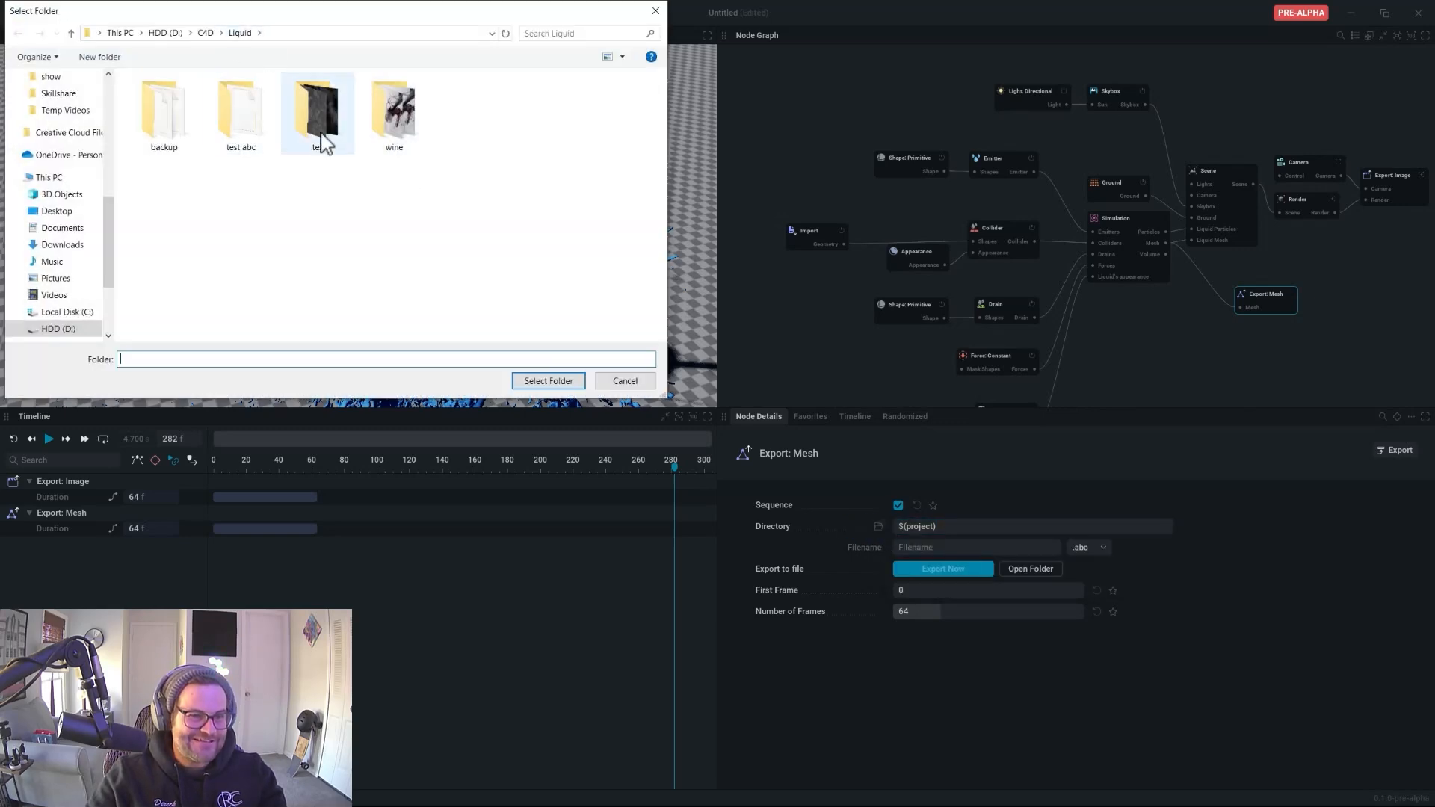
pyautogui.write('wine tut')
pyautogui.press('Return')
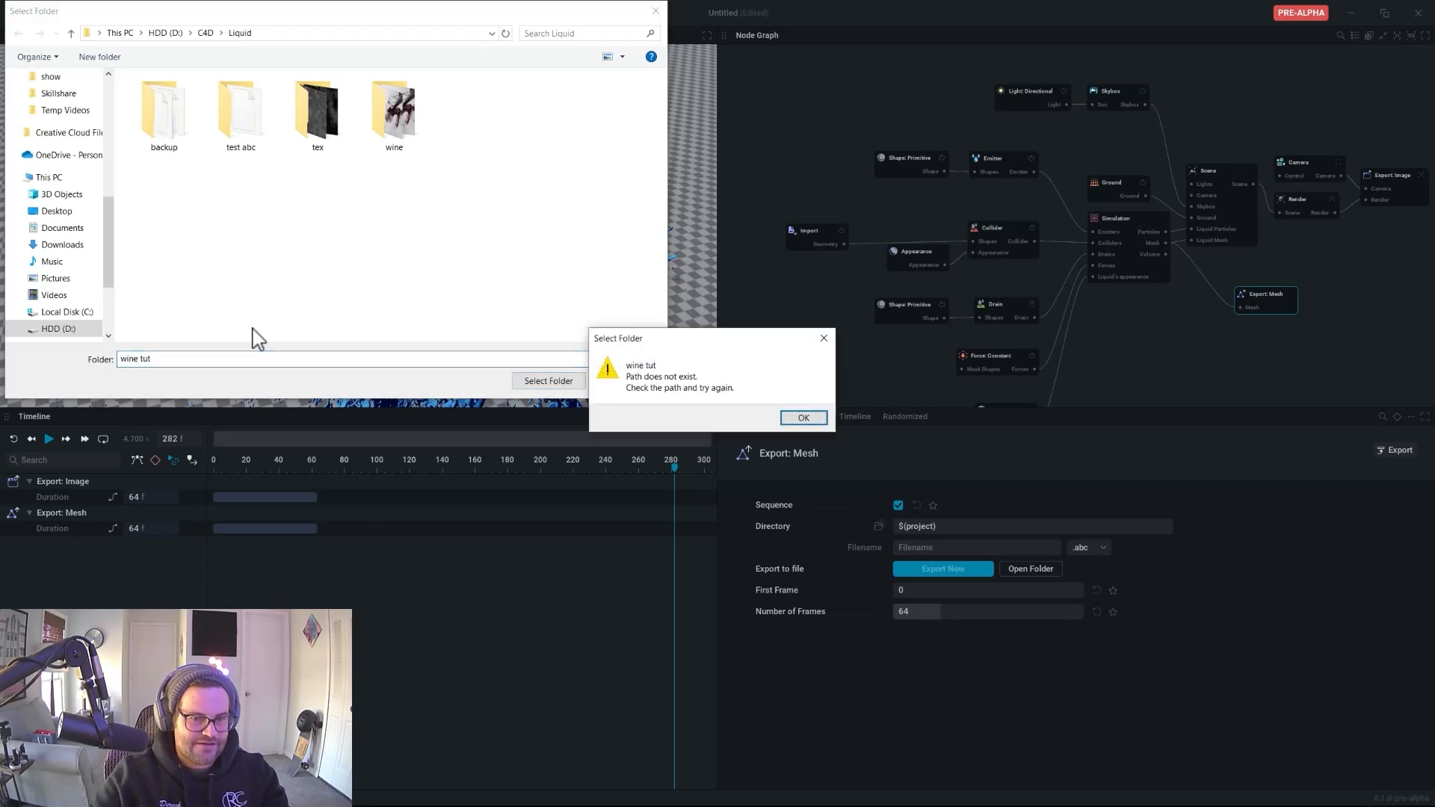
pyautogui.click(804, 420)
pyautogui.click(124, 60)
pyautogui.write('wine tut')
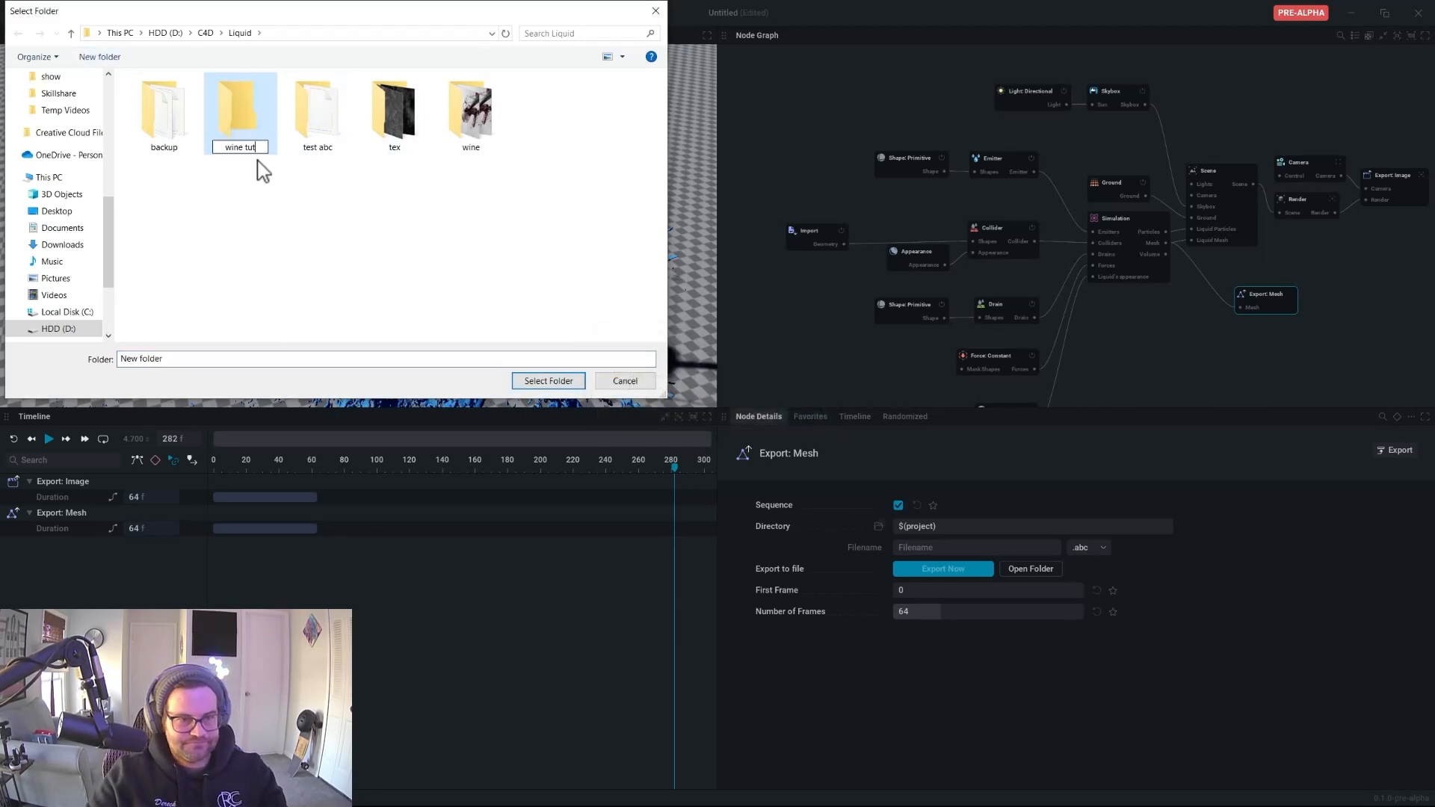
pyautogui.press('Return')
pyautogui.doubleClick(484, 122)
pyautogui.click(548, 381)
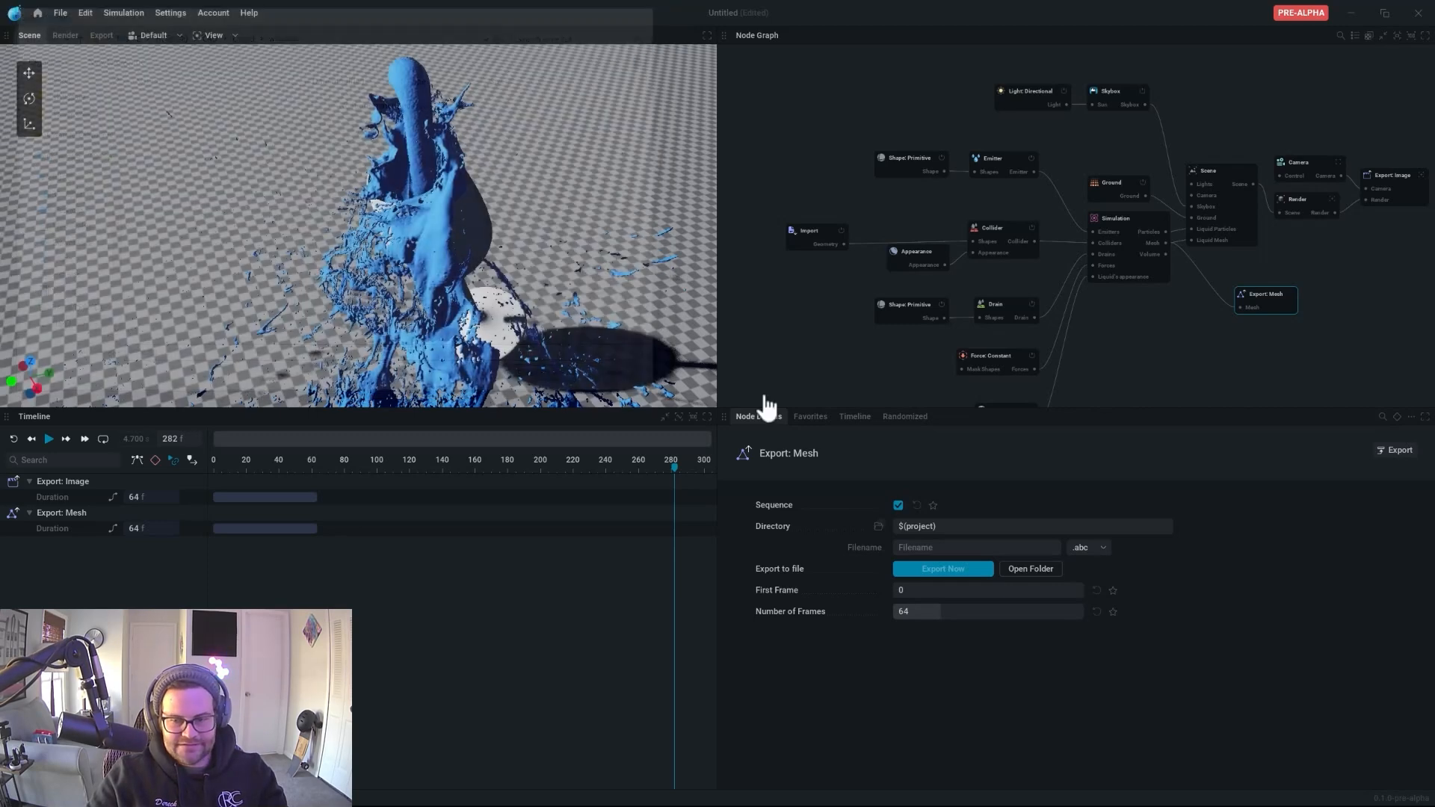
# - Name the mesh export file "wine tut" and set its number of frames to 280
pyautogui.click(923, 548)
pyautogui.write('wine tut1')
pyautogui.press('BackSpace')
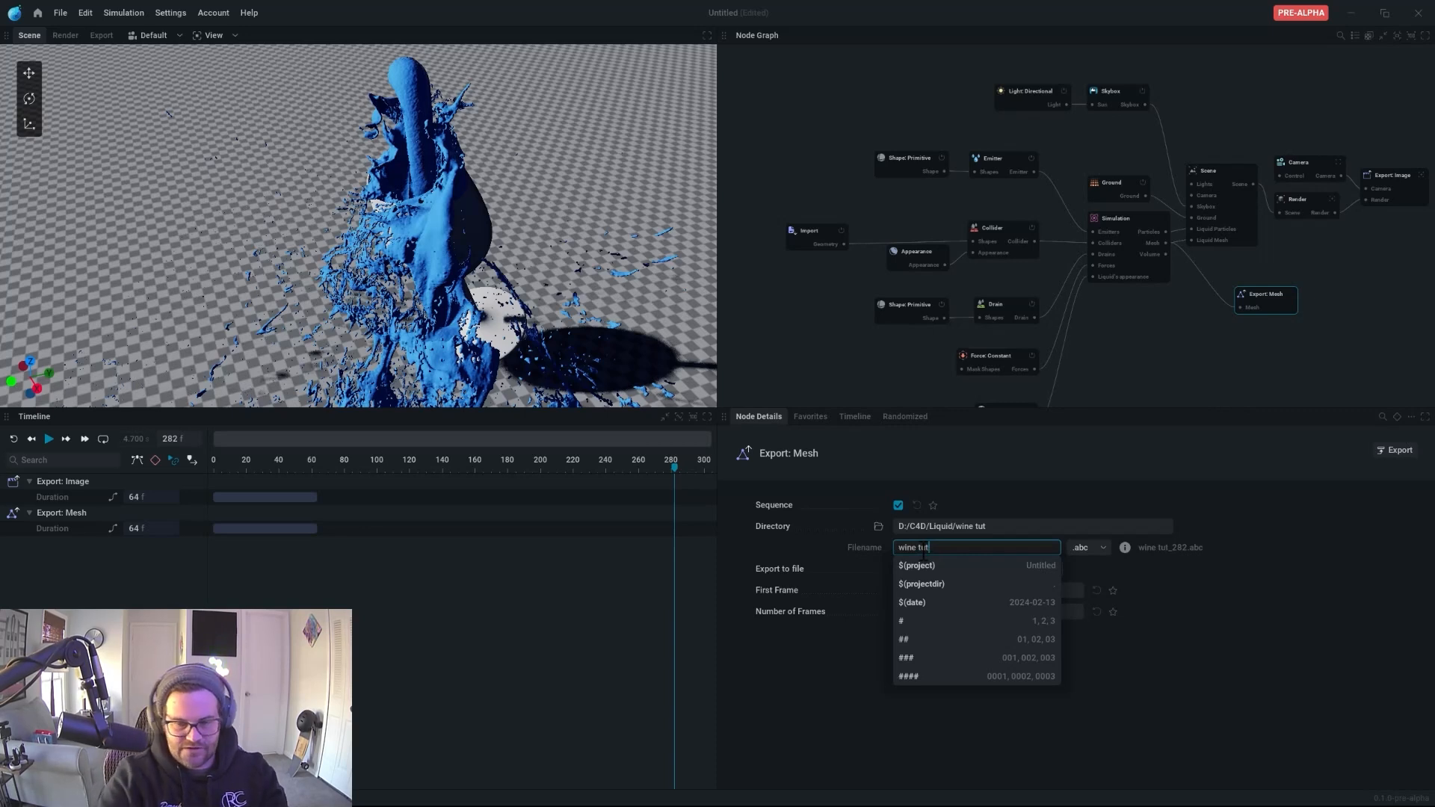
pyautogui.click(1246, 587)
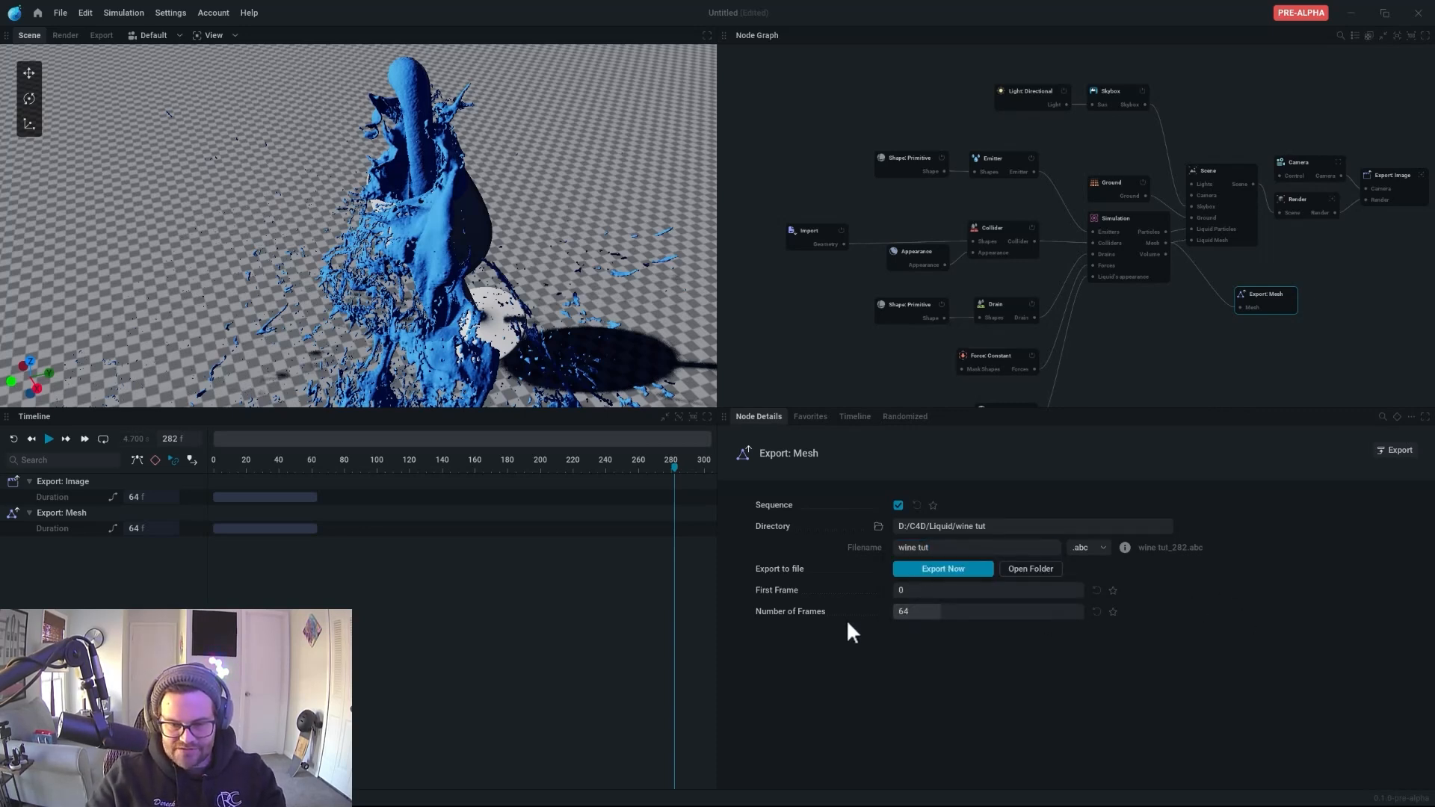
pyautogui.click(907, 612)
pyautogui.write('280')
pyautogui.press('Return')
# - Scrub the simulation back to about frame 58 to review the pour, then export the mesh sequence
pyautogui.moveTo(226, 461); pyautogui.dragTo(212, 462)
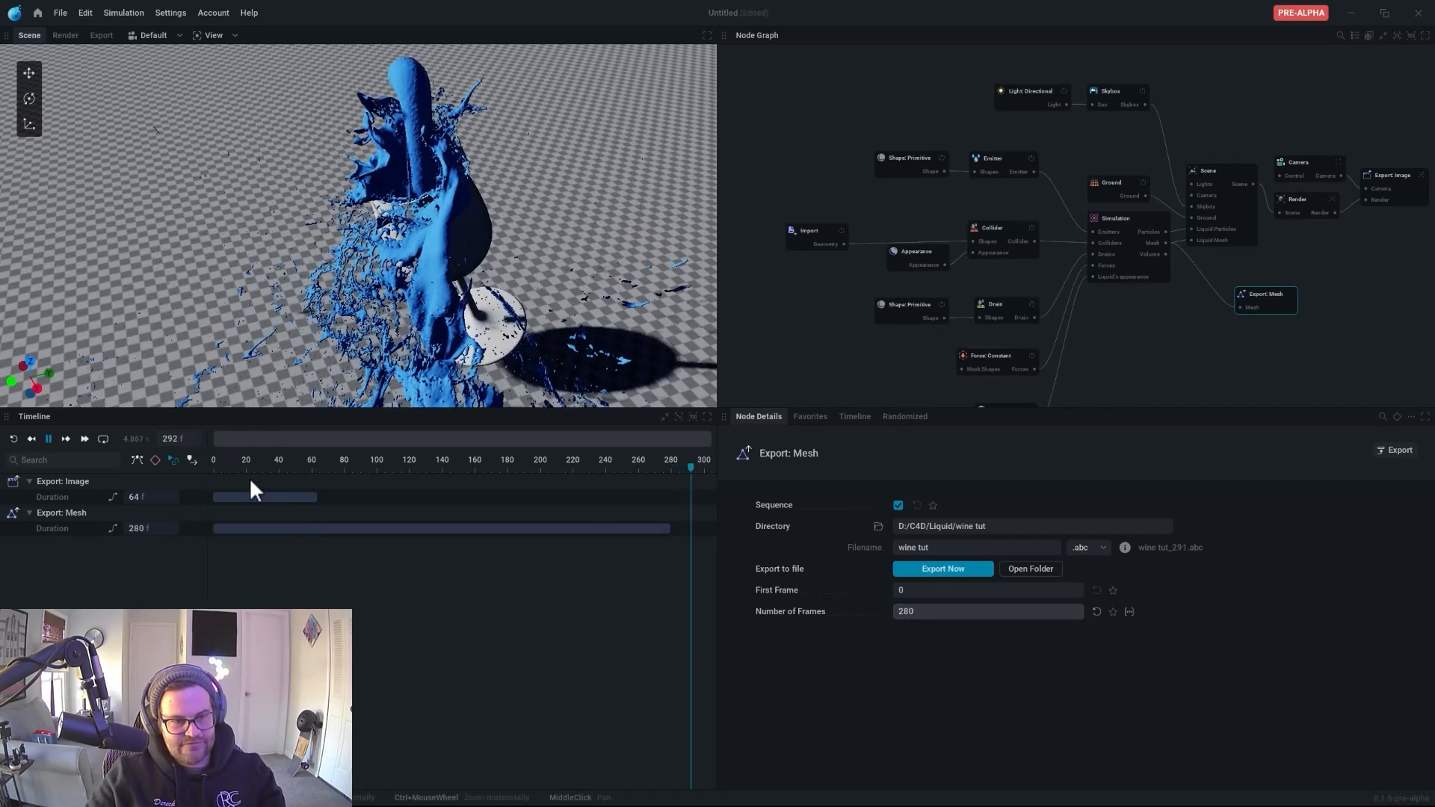
pyautogui.press('space')
pyautogui.moveTo(344, 455); pyautogui.dragTo(311, 484)
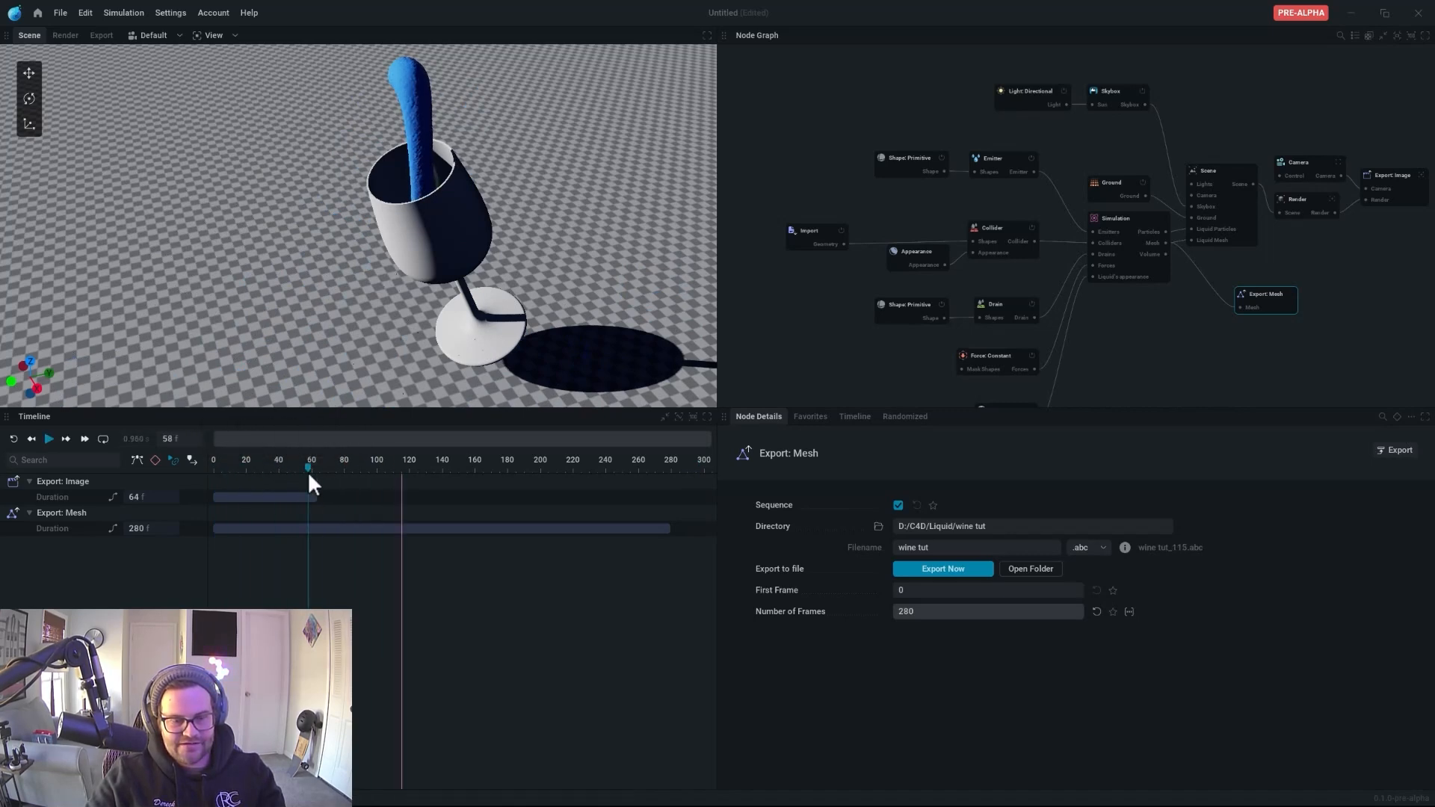
pyautogui.click(966, 573)
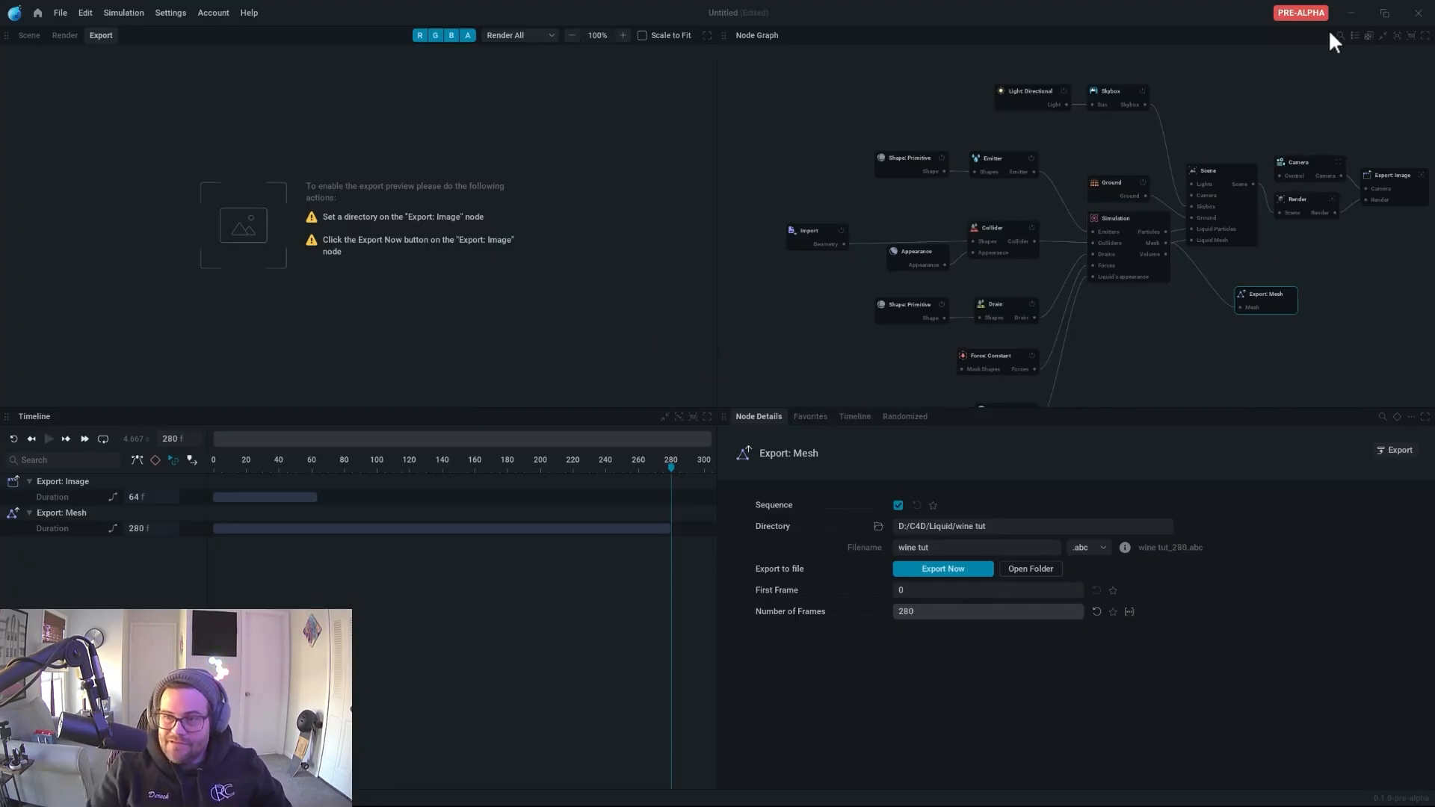
# - Minimize LiquiGen, switch to Cinema 4D and dismiss the Picture Viewer to return to the wine glass project
pyautogui.click(1353, 18)
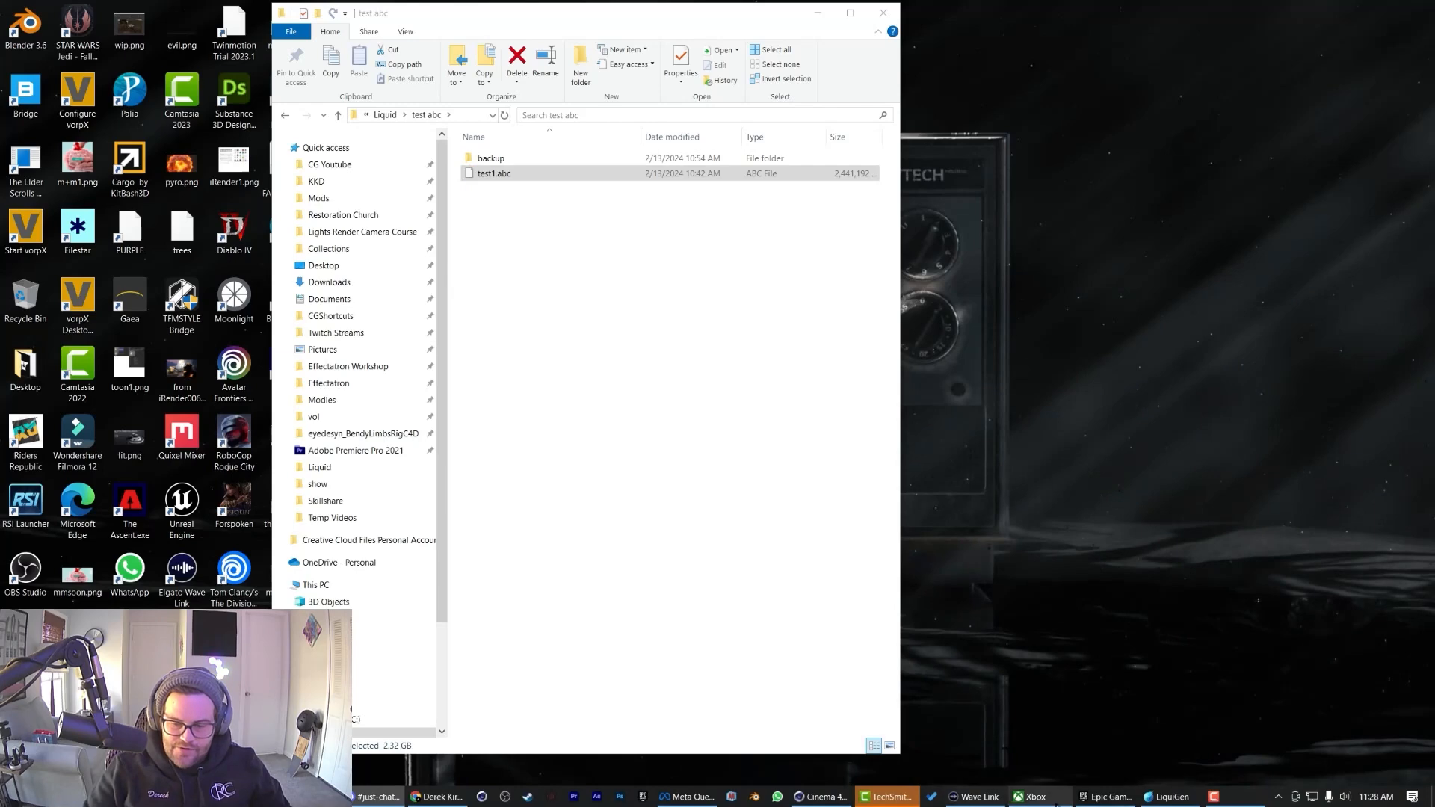
pyautogui.click(821, 797)
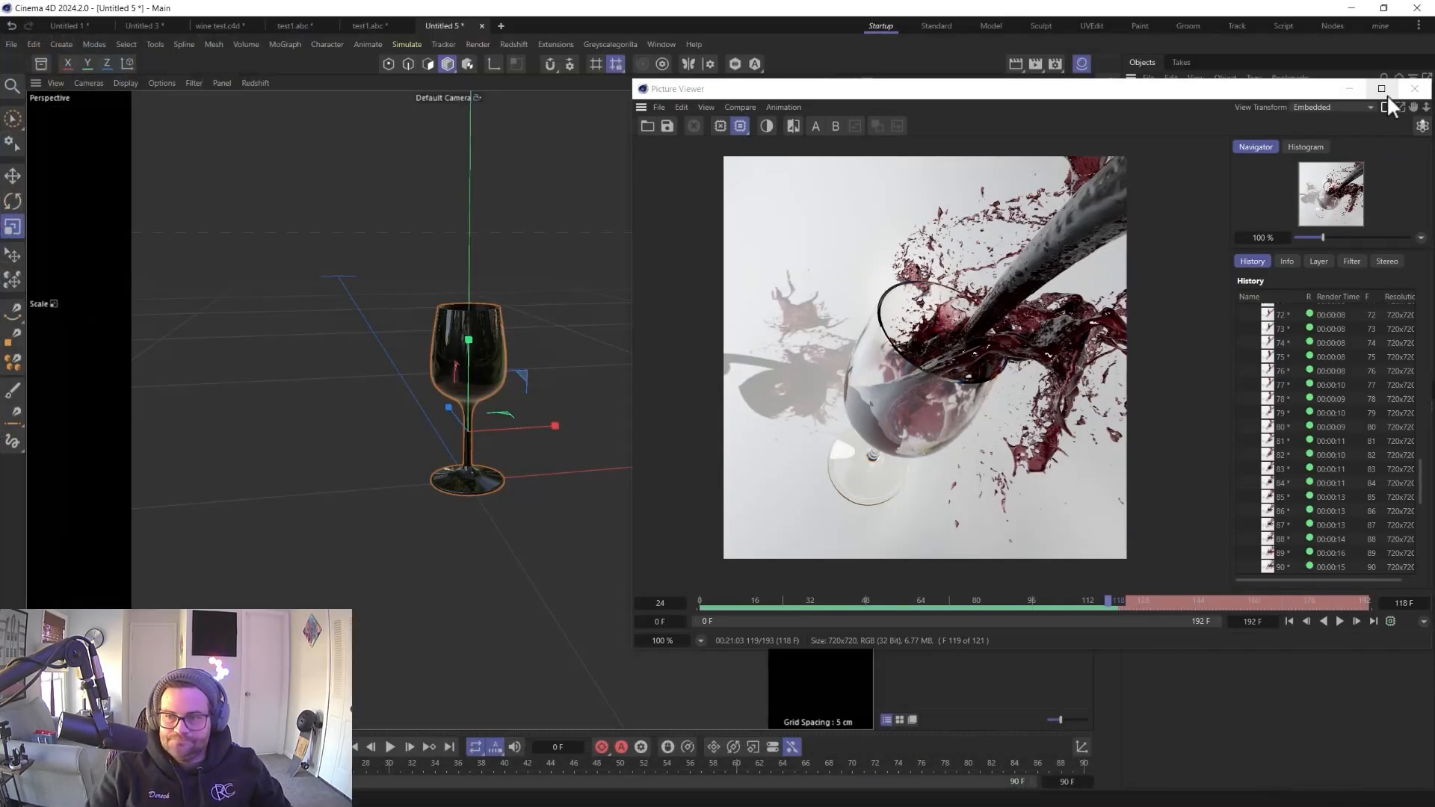
pyautogui.click(1391, 97)
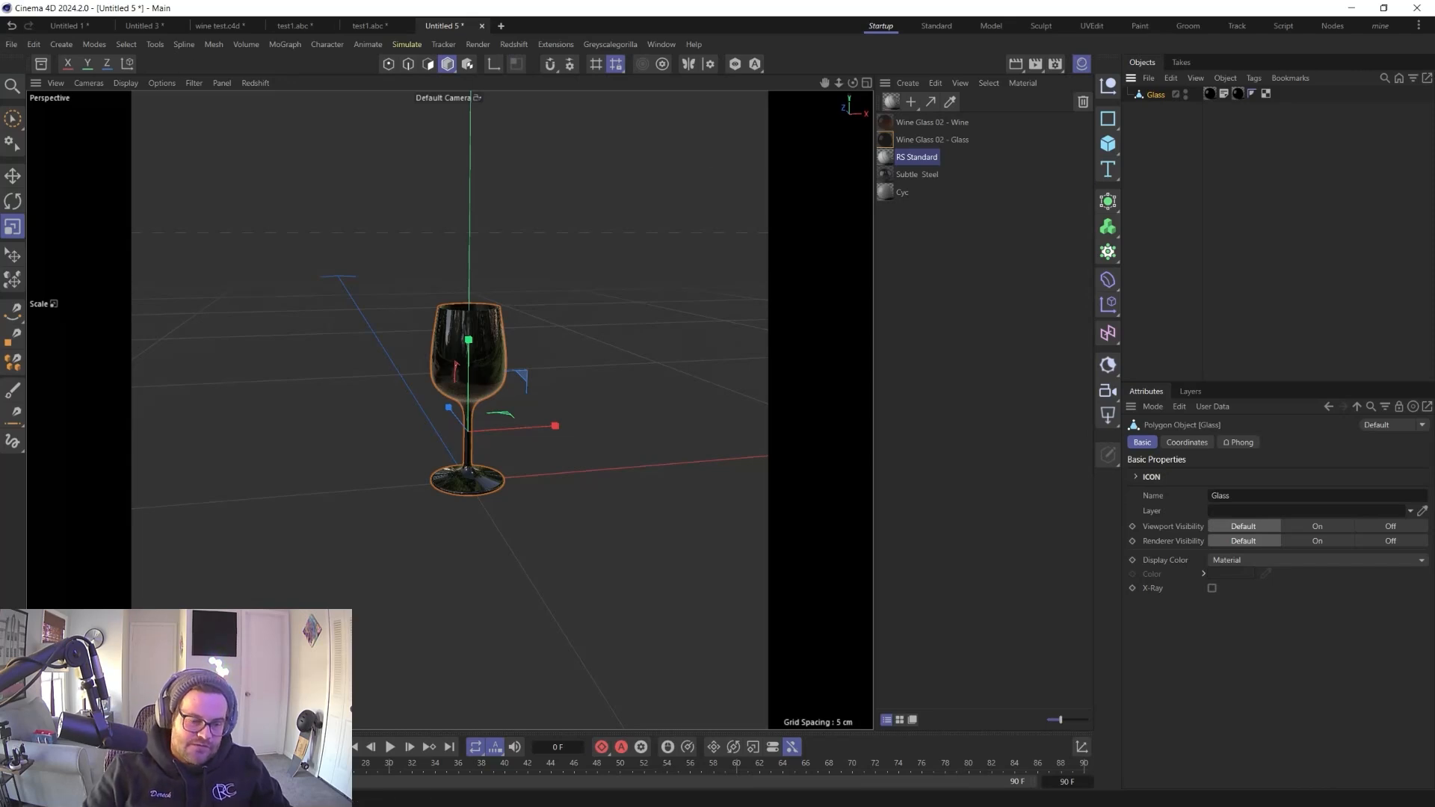
pyautogui.click(11, 45)
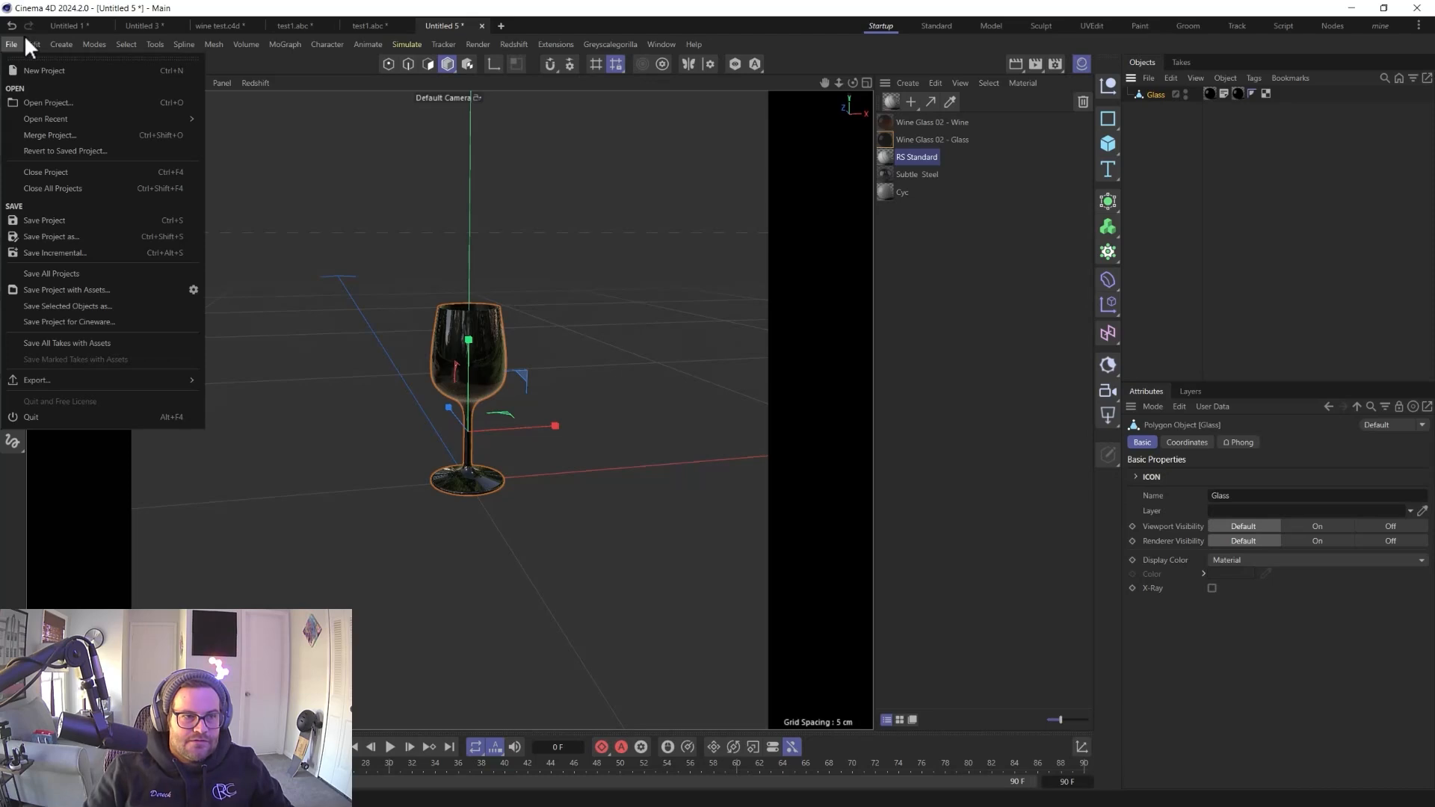
pyautogui.moveTo(34, 44)
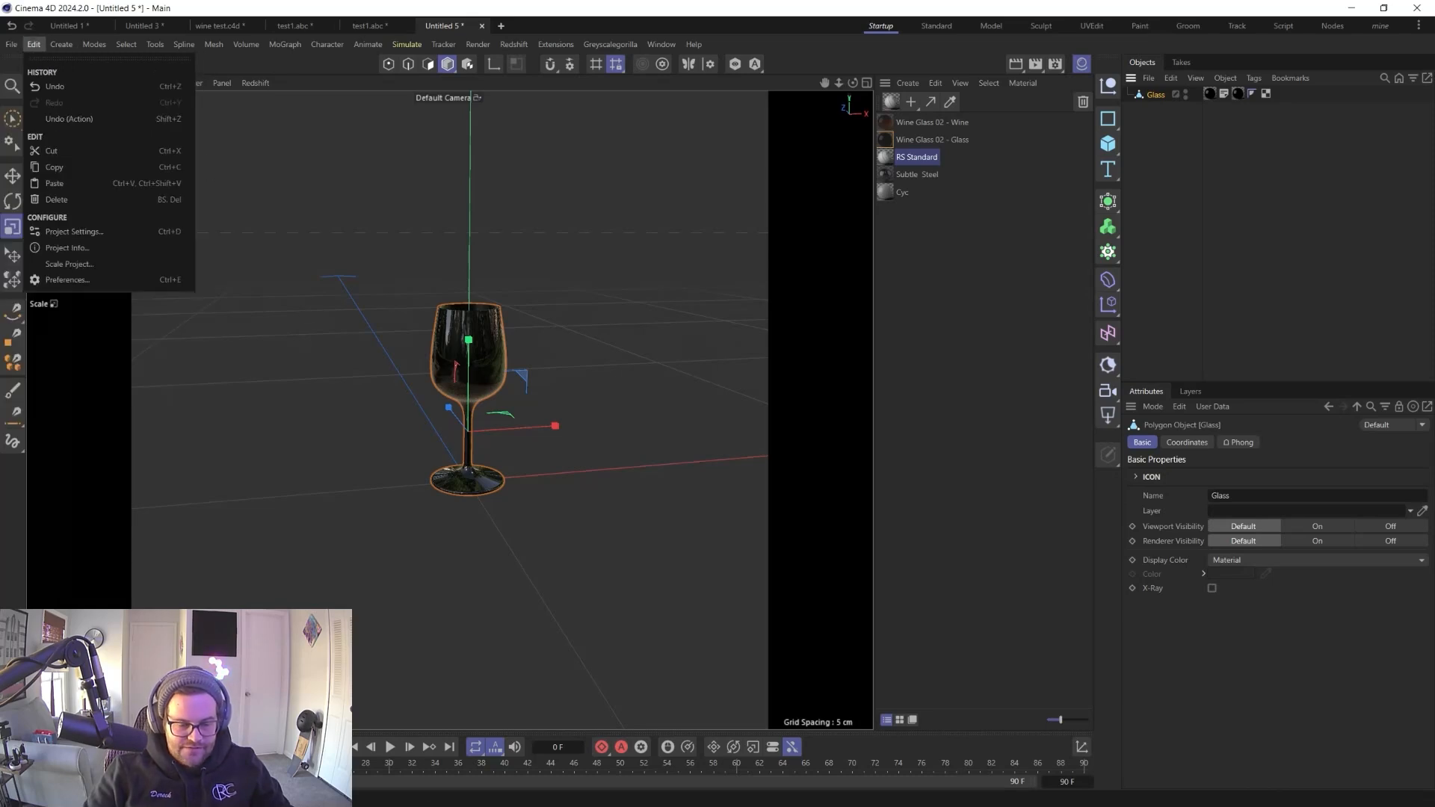
# - Import wine tut.abc from the Liquid/wine tut folder into Cinema 4D with the default Alembic import settings
pyautogui.press('super')
pyautogui.click(438, 796)
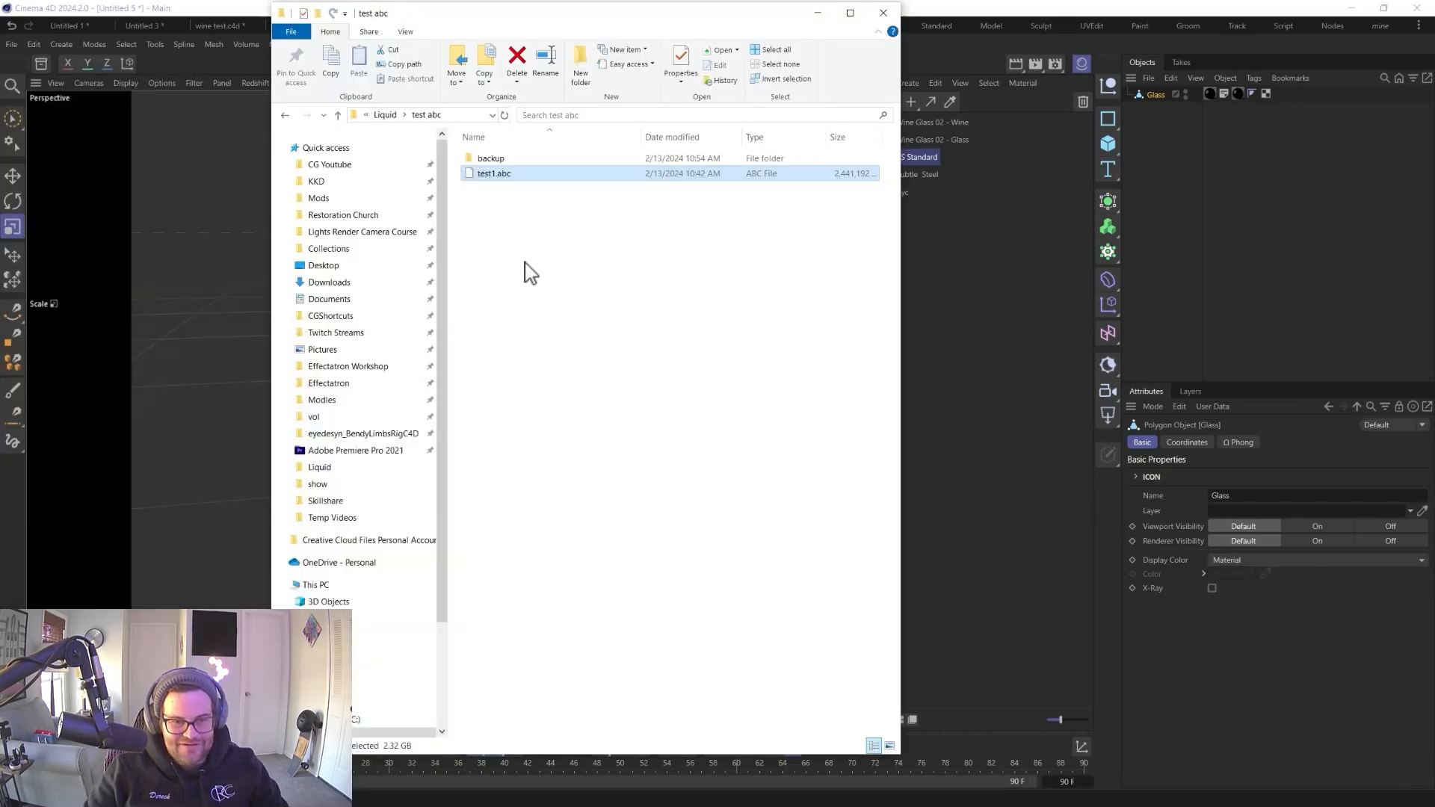
pyautogui.click(338, 116)
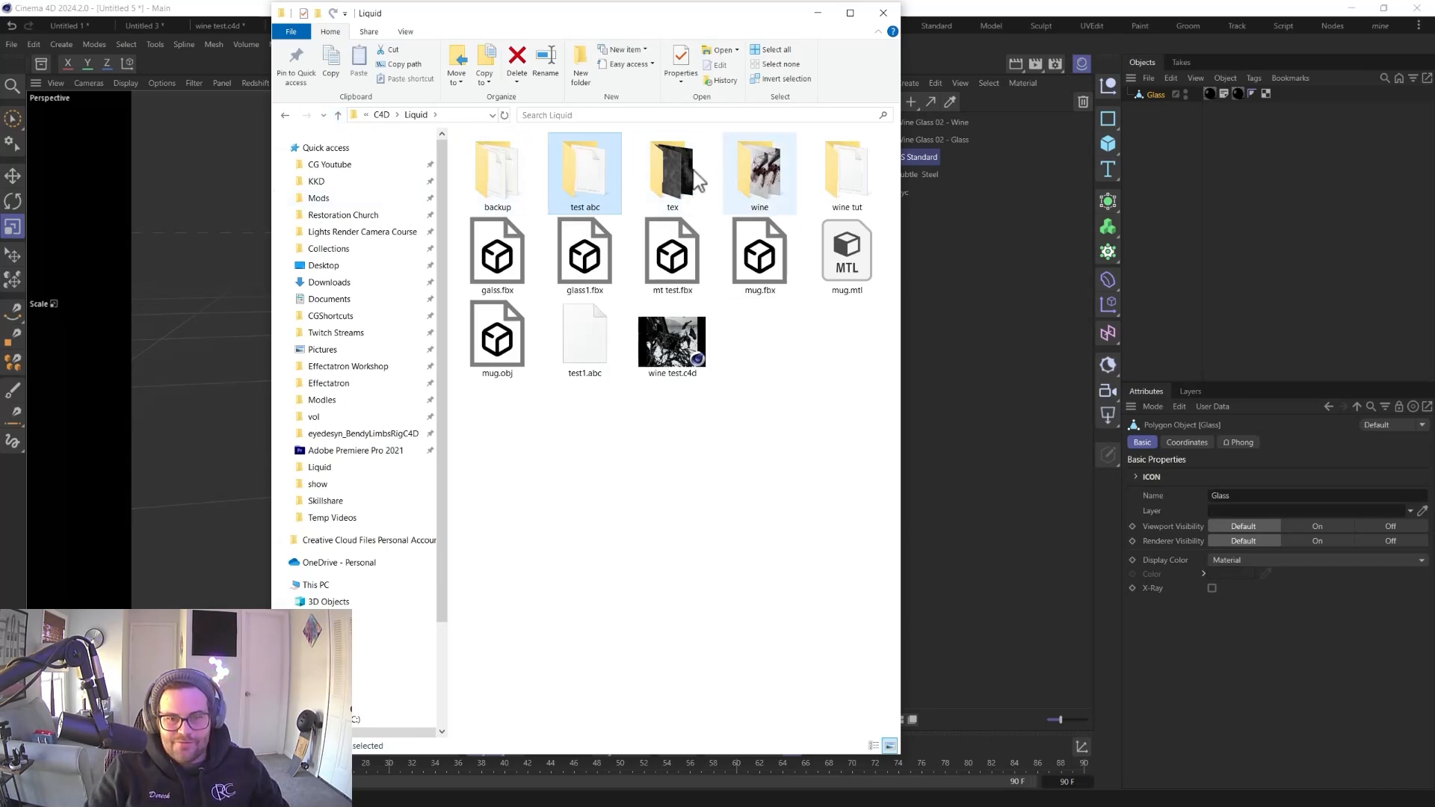
pyautogui.doubleClick(843, 181)
pyautogui.click(490, 161)
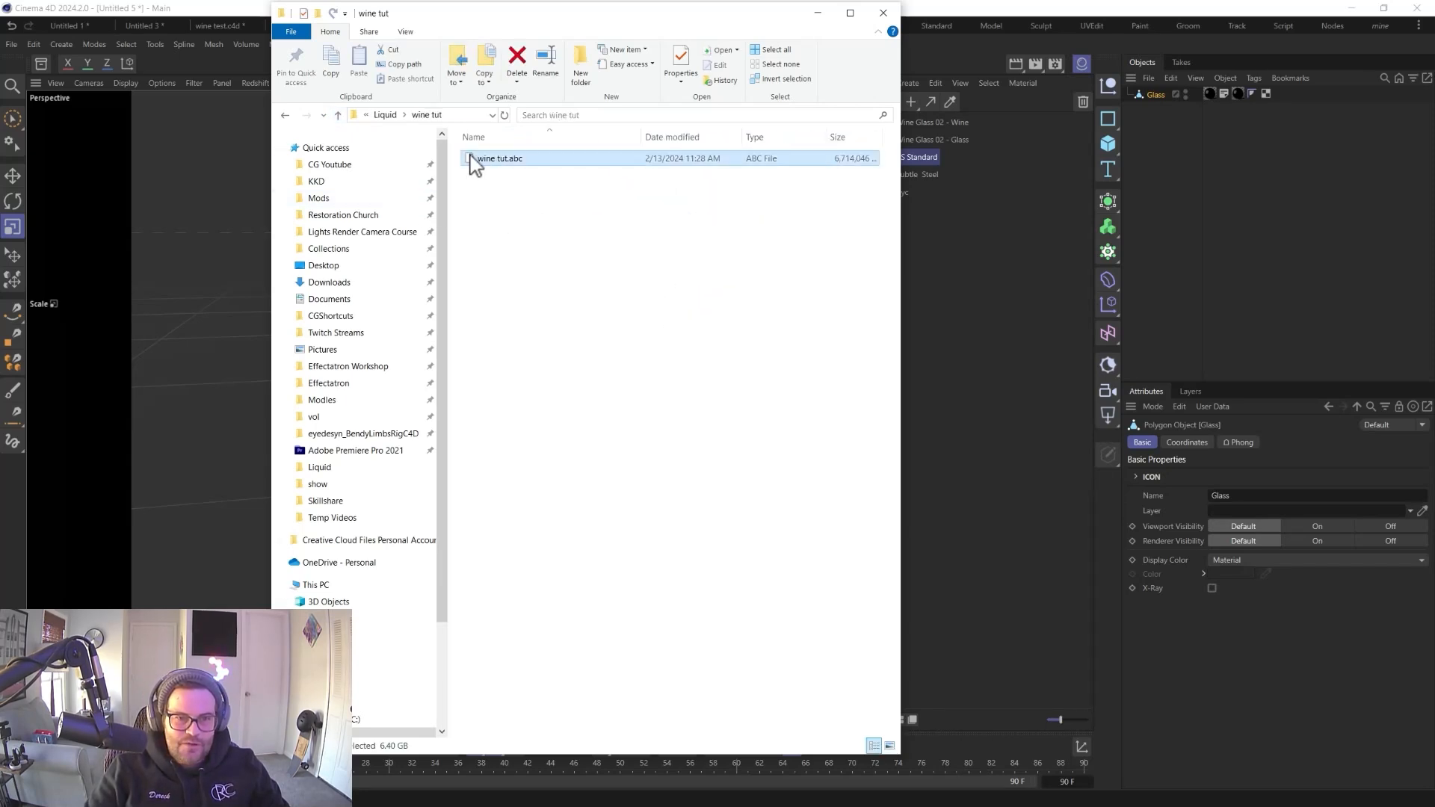
pyautogui.moveTo(488, 166); pyautogui.dragTo(1177, 187)
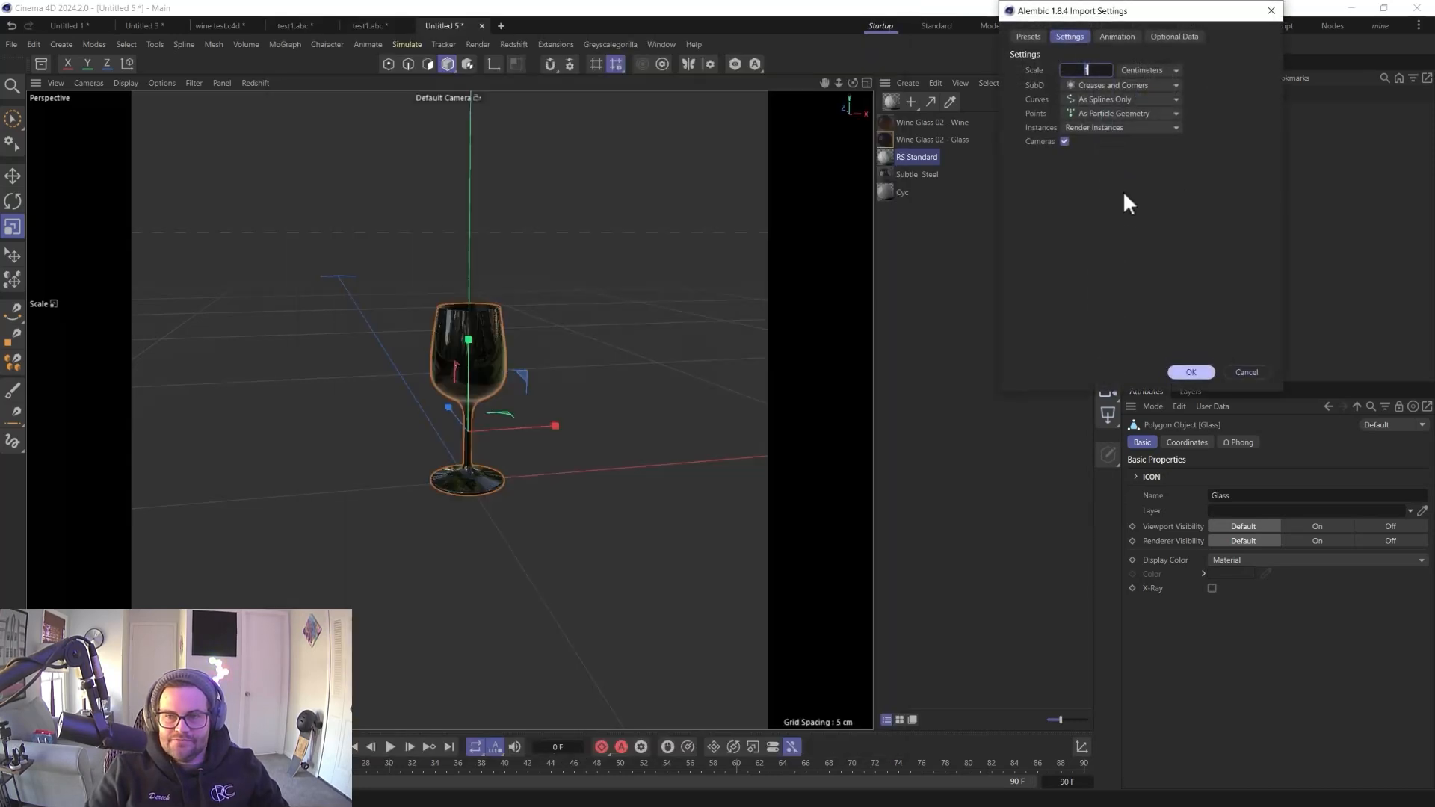
pyautogui.click(1179, 375)
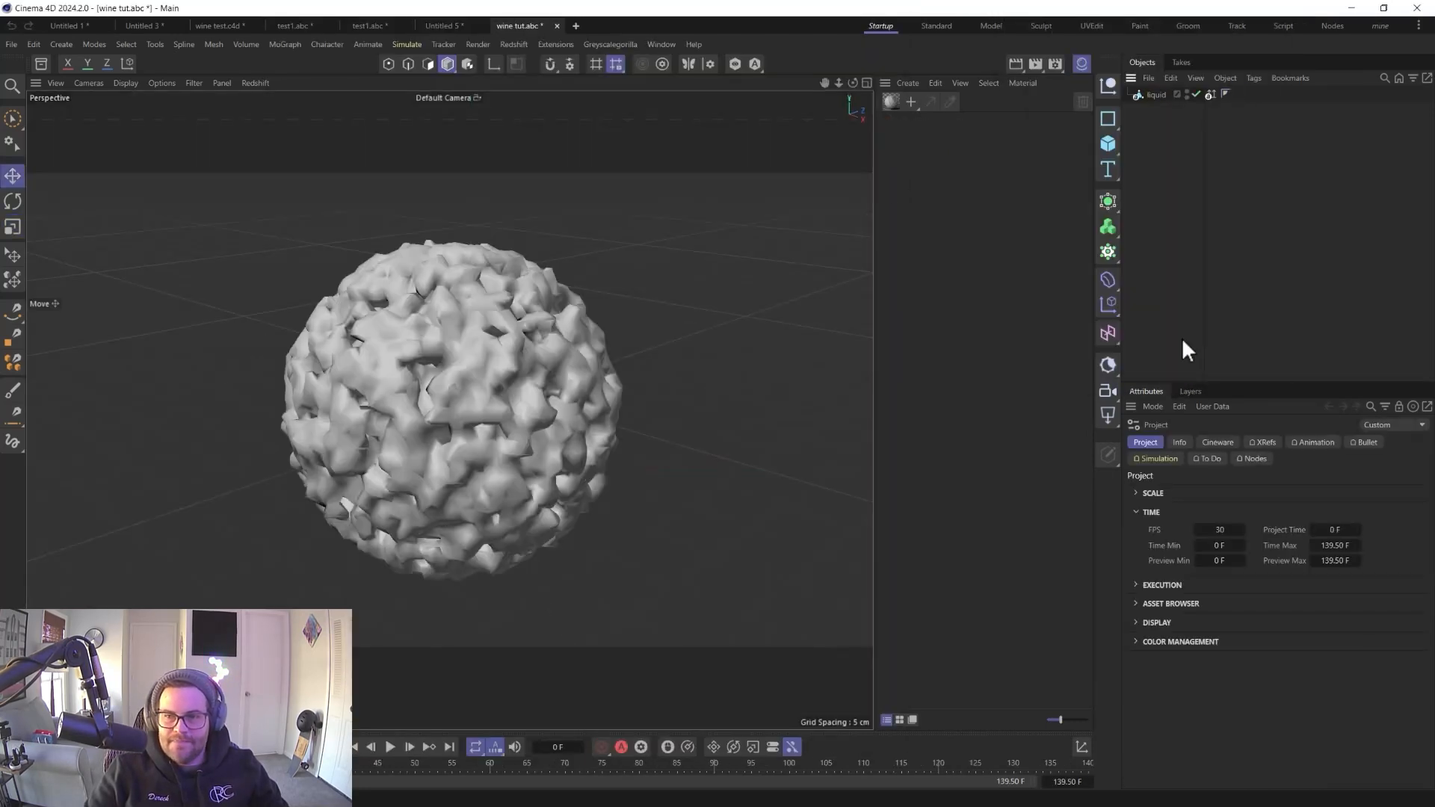
# - Select the imported liquid object and briefly play its animation to check the pour
pyautogui.click(1155, 96)
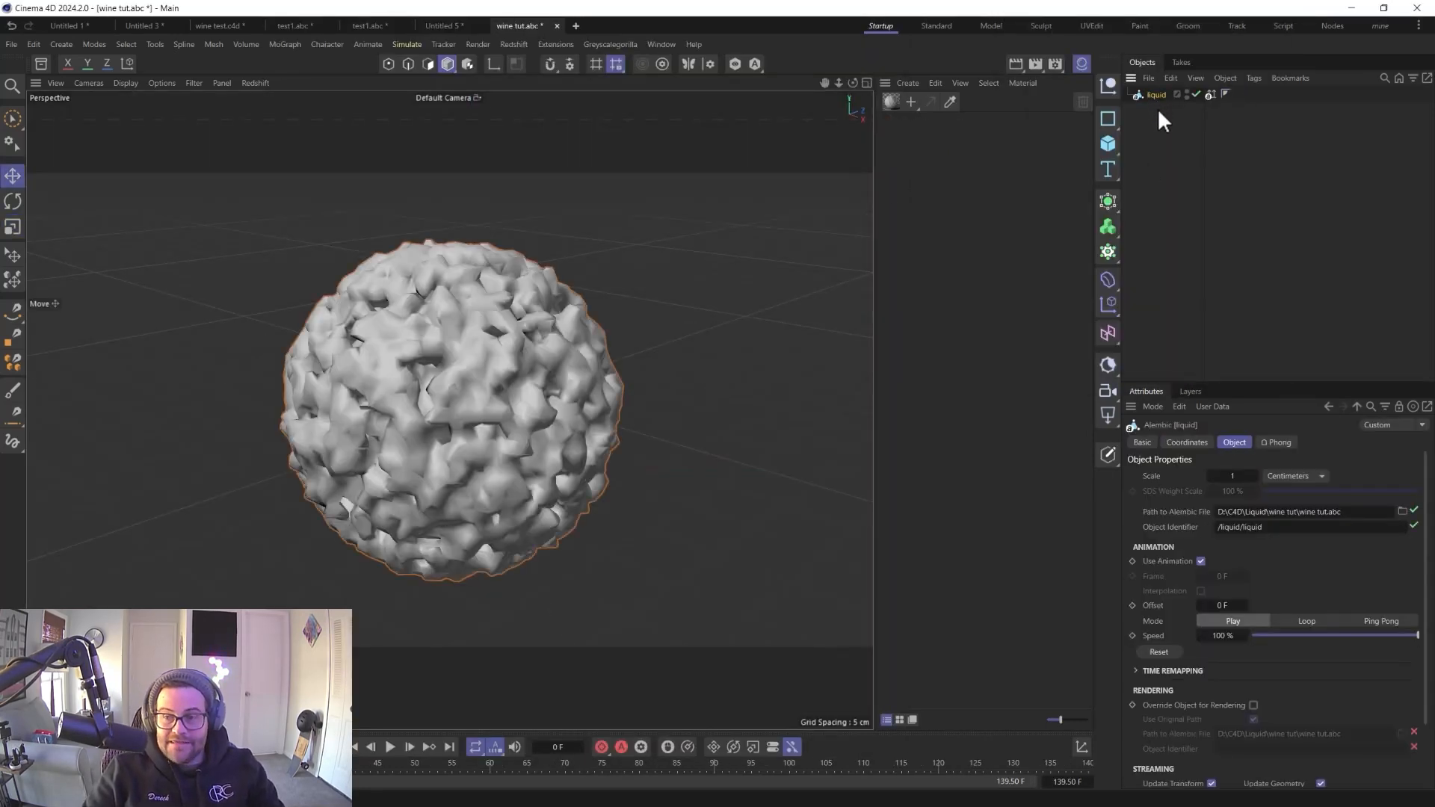
pyautogui.click(390, 746)
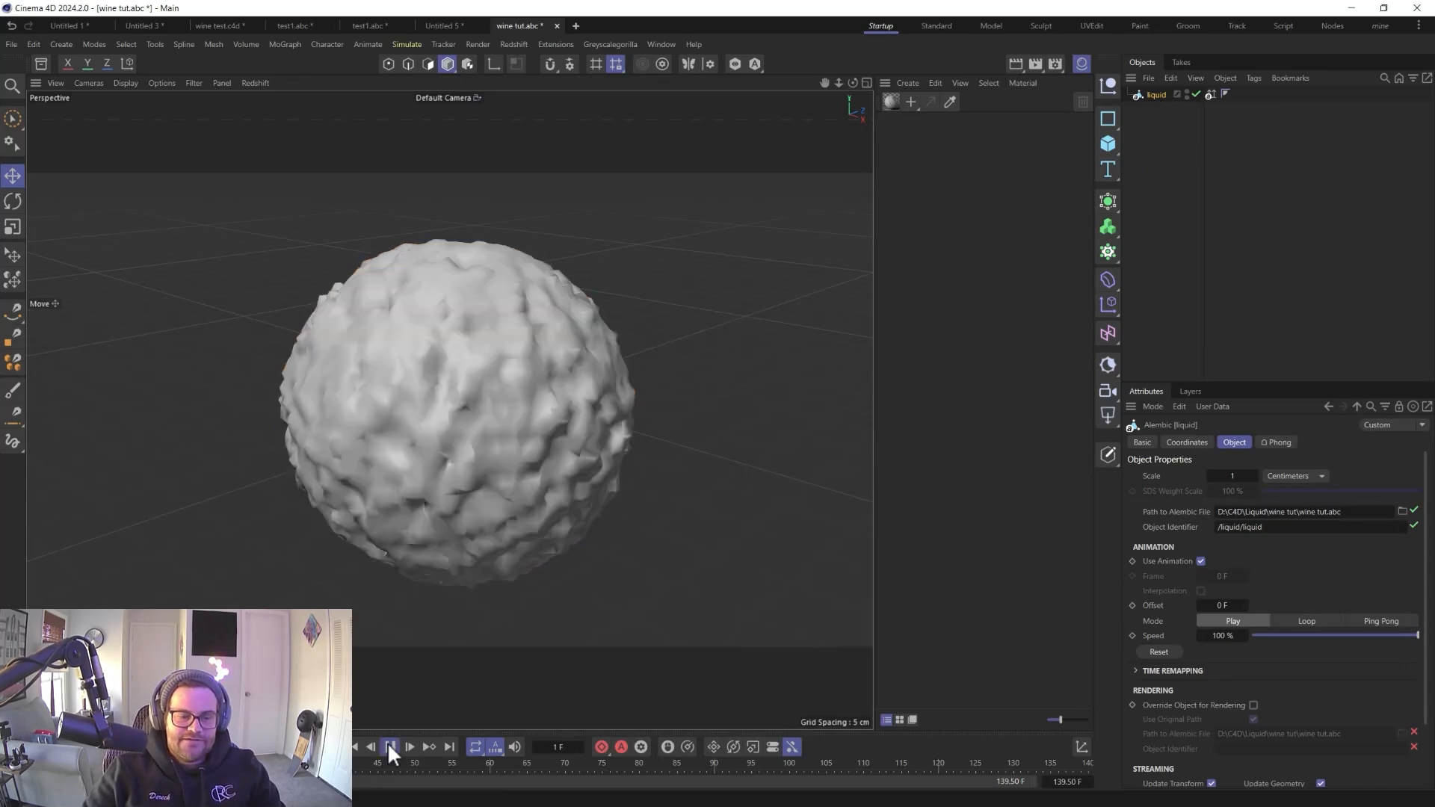
pyautogui.click(390, 747)
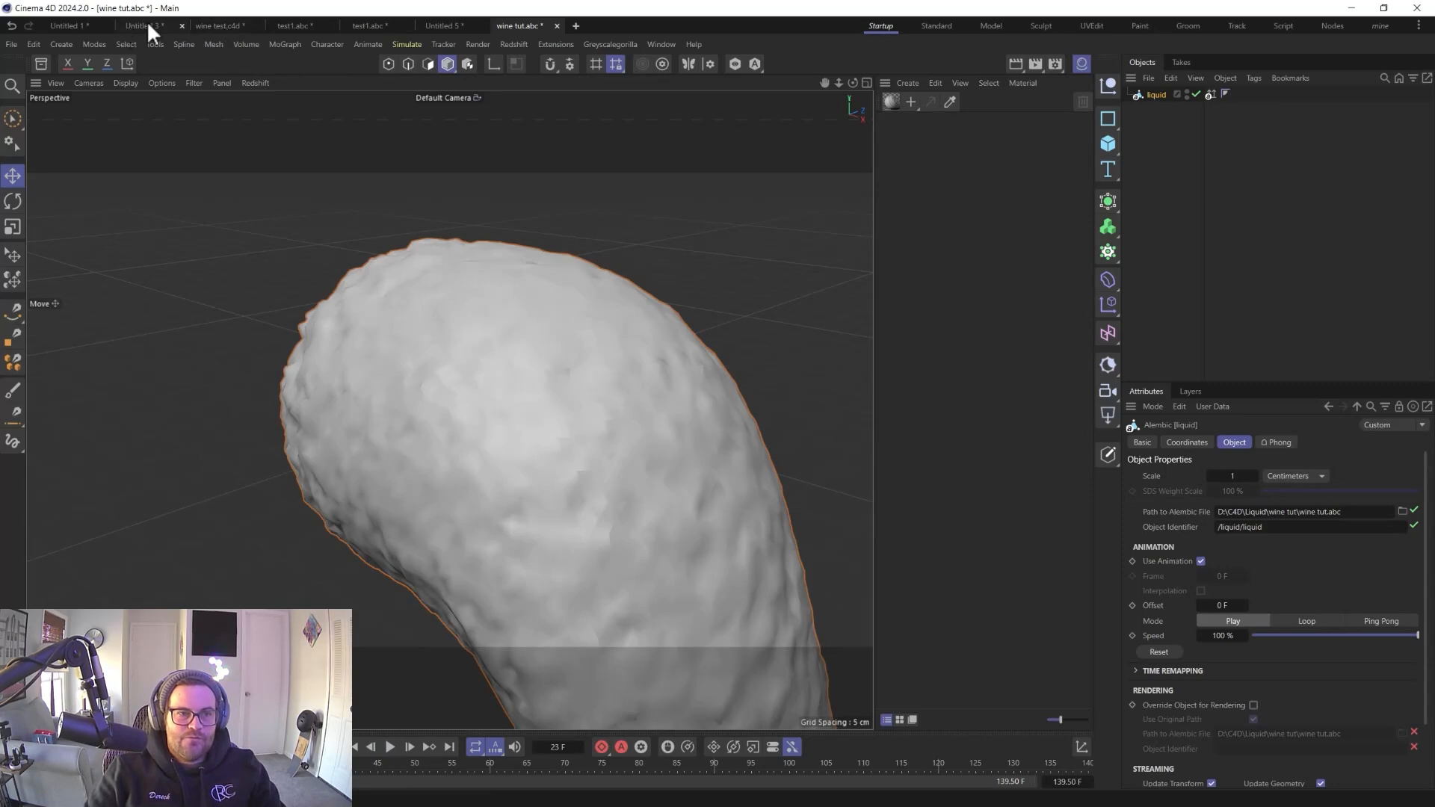
# - Copy the liquid object into the wine glass project and select it together with the glass
pyautogui.click(441, 26)
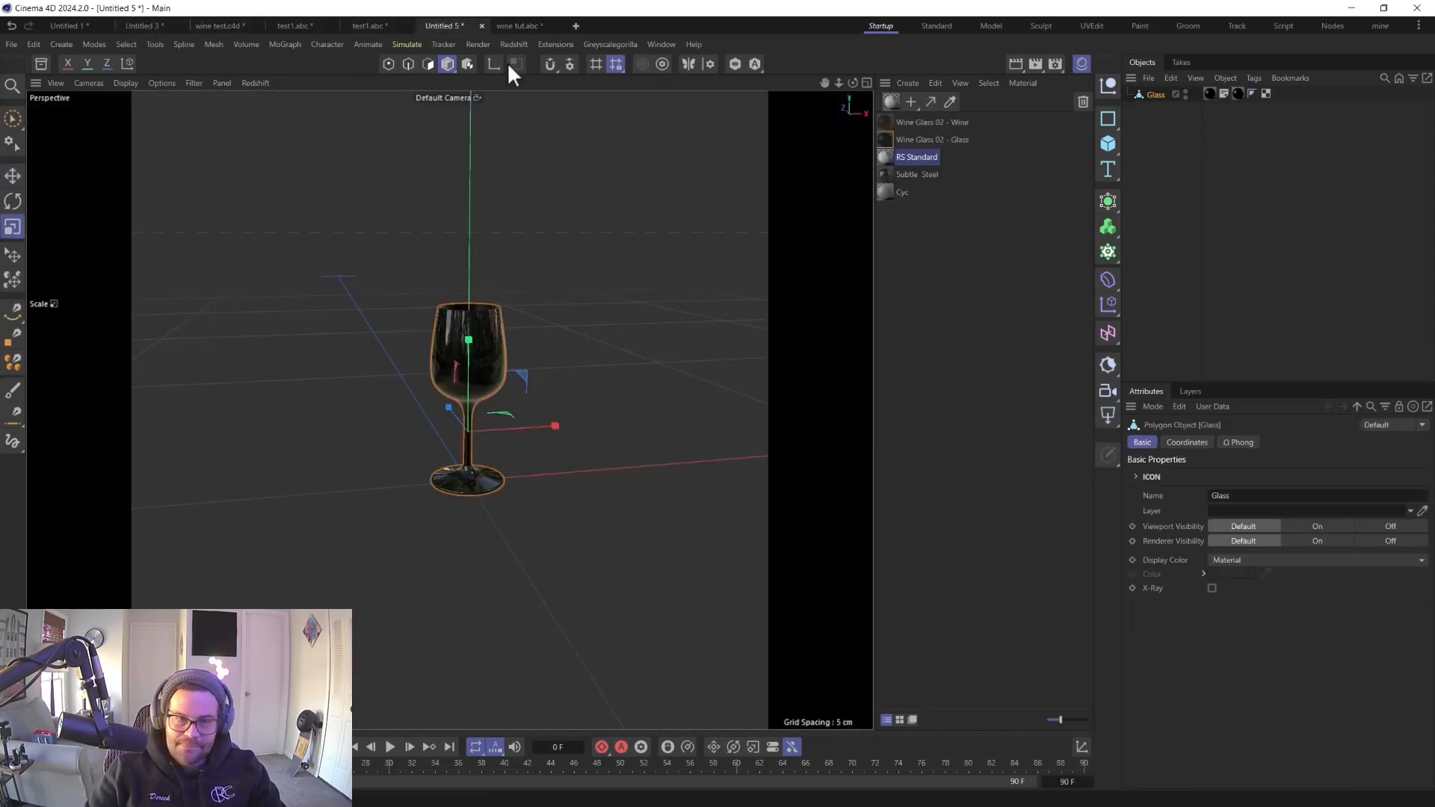
pyautogui.hotkey('ctrl', 'v')
pyautogui.click(1159, 120)
pyautogui.click(1156, 109)
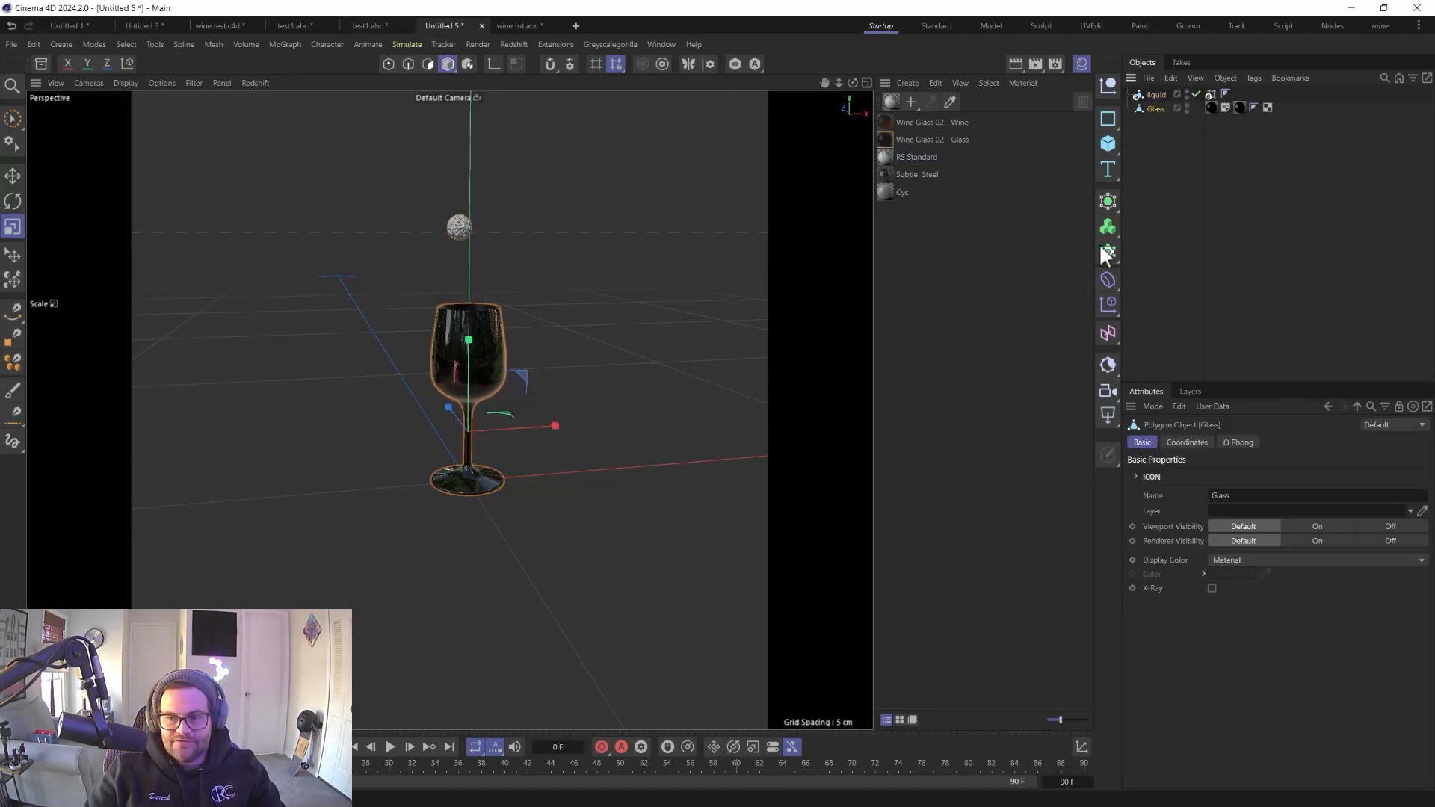
pyautogui.click(1105, 140)
pyautogui.moveTo(1185, 146); pyautogui.dragTo(1153, 96)
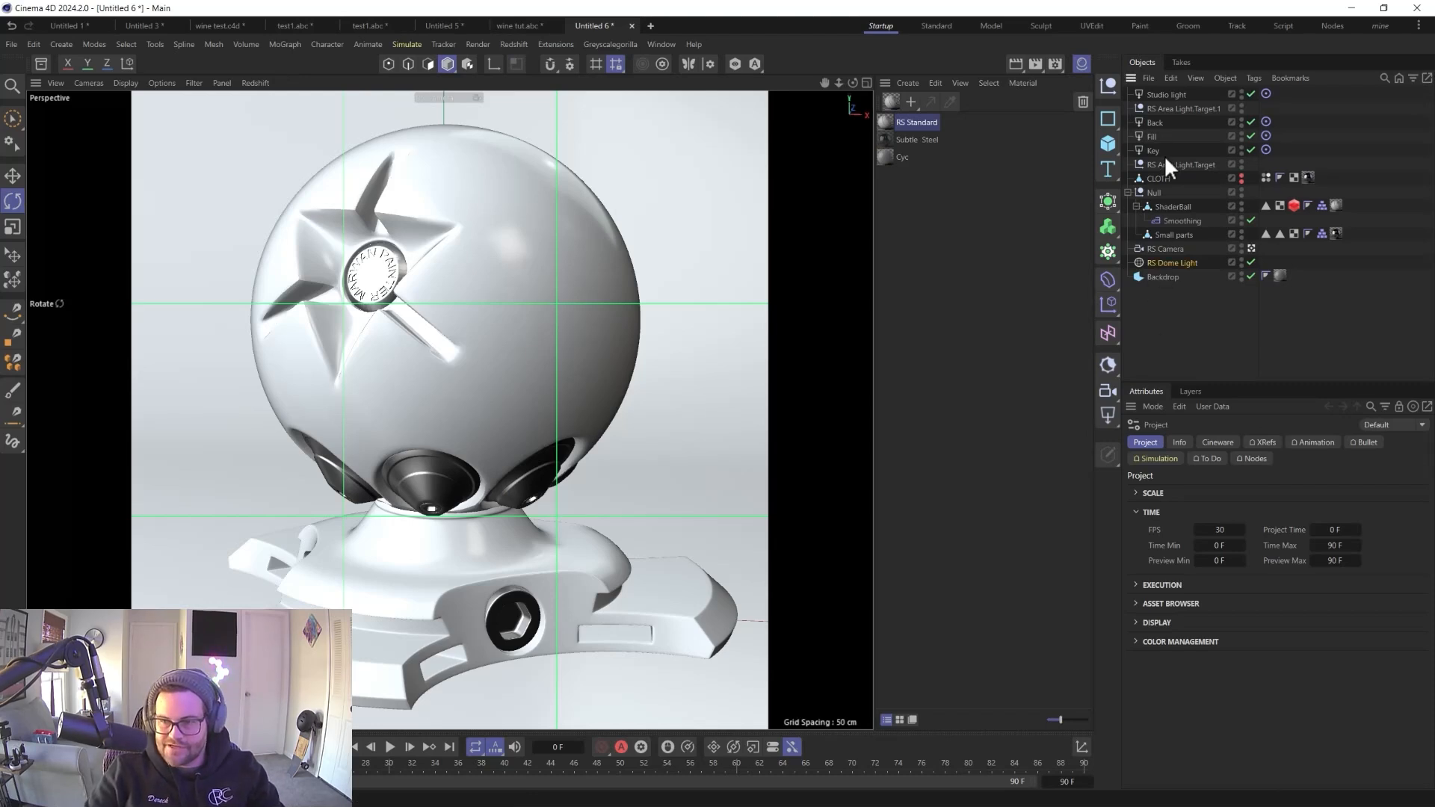
# - Delete the CLOTH object and the Null holding the shader ball and small parts from the studio lighting scene
pyautogui.click(1163, 263)
pyautogui.click(1170, 234)
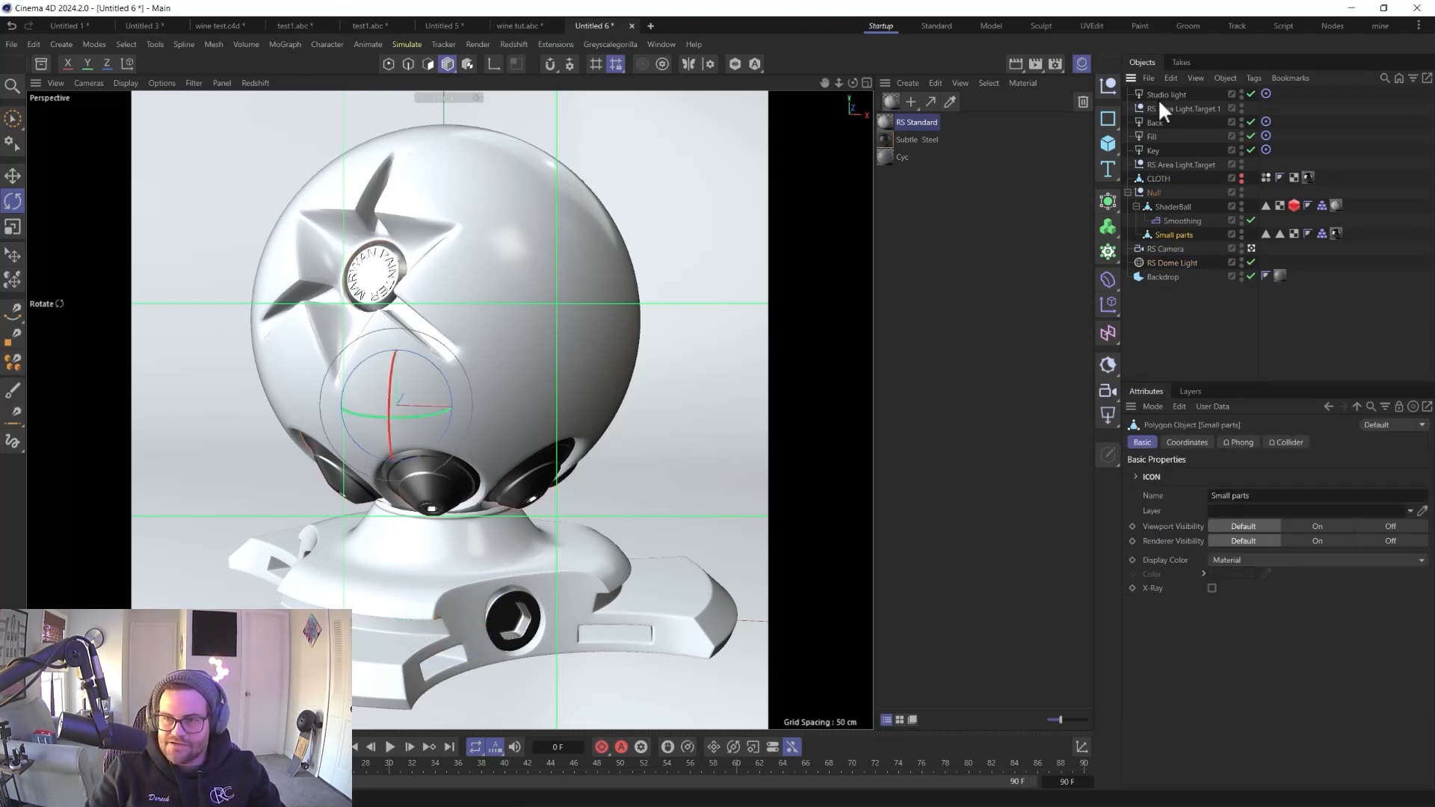
pyautogui.keyDown('shift'); pyautogui.click(1158, 177); pyautogui.keyUp('shift')
pyautogui.press('Delete')
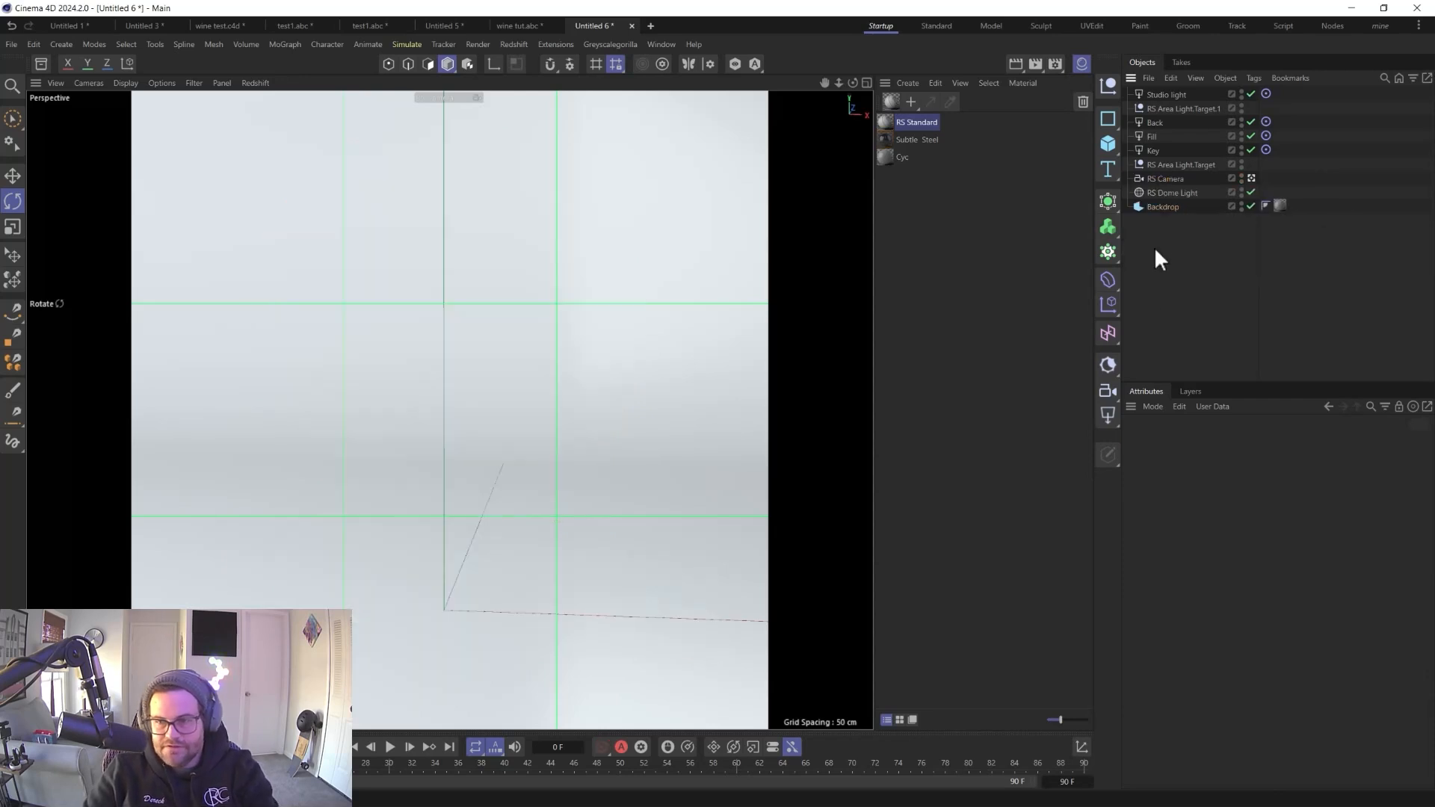
# - Paste the liquid and glass into the studio scene and play the pour up to frame 73
pyautogui.hotkey('ctrl', 'v')
pyautogui.scroll(3, 438, 623)
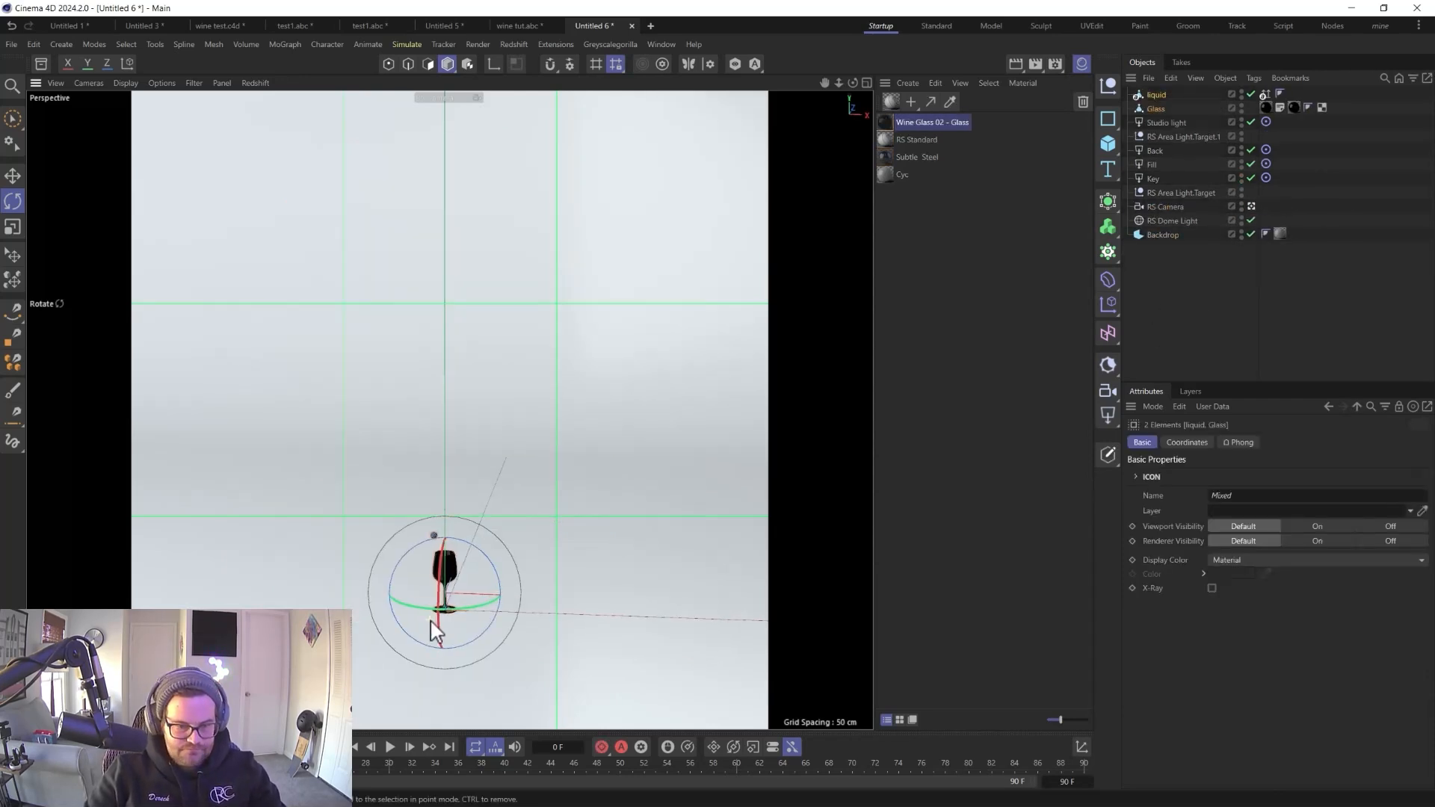
pyautogui.keyDown('alt'); pyautogui.moveTo(445, 549); pyautogui.dragTo(454, 257, button='right'); pyautogui.keyUp('alt')
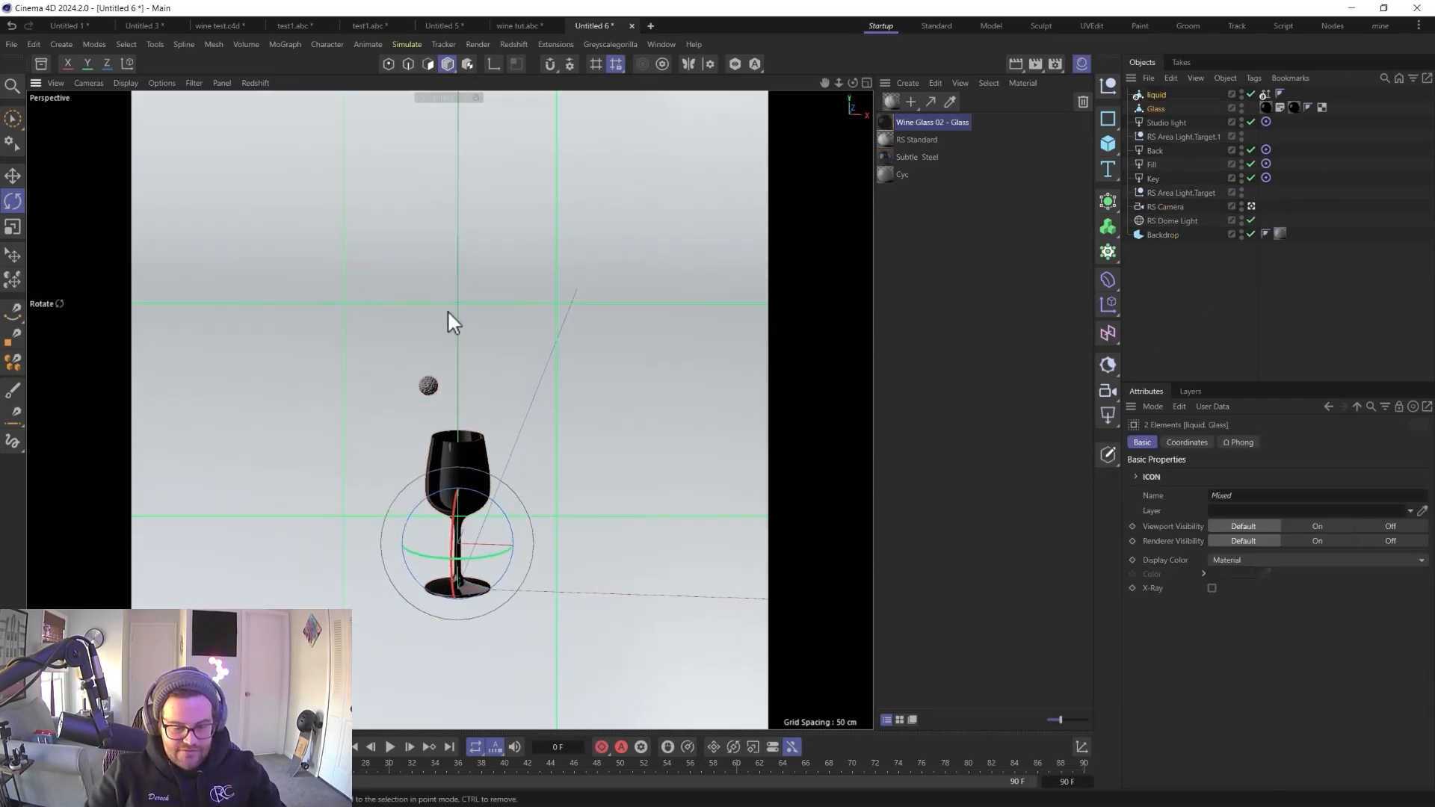
pyautogui.click(396, 750)
pyautogui.scroll(2, 458, 528)
pyautogui.scroll(1, 459, 528)
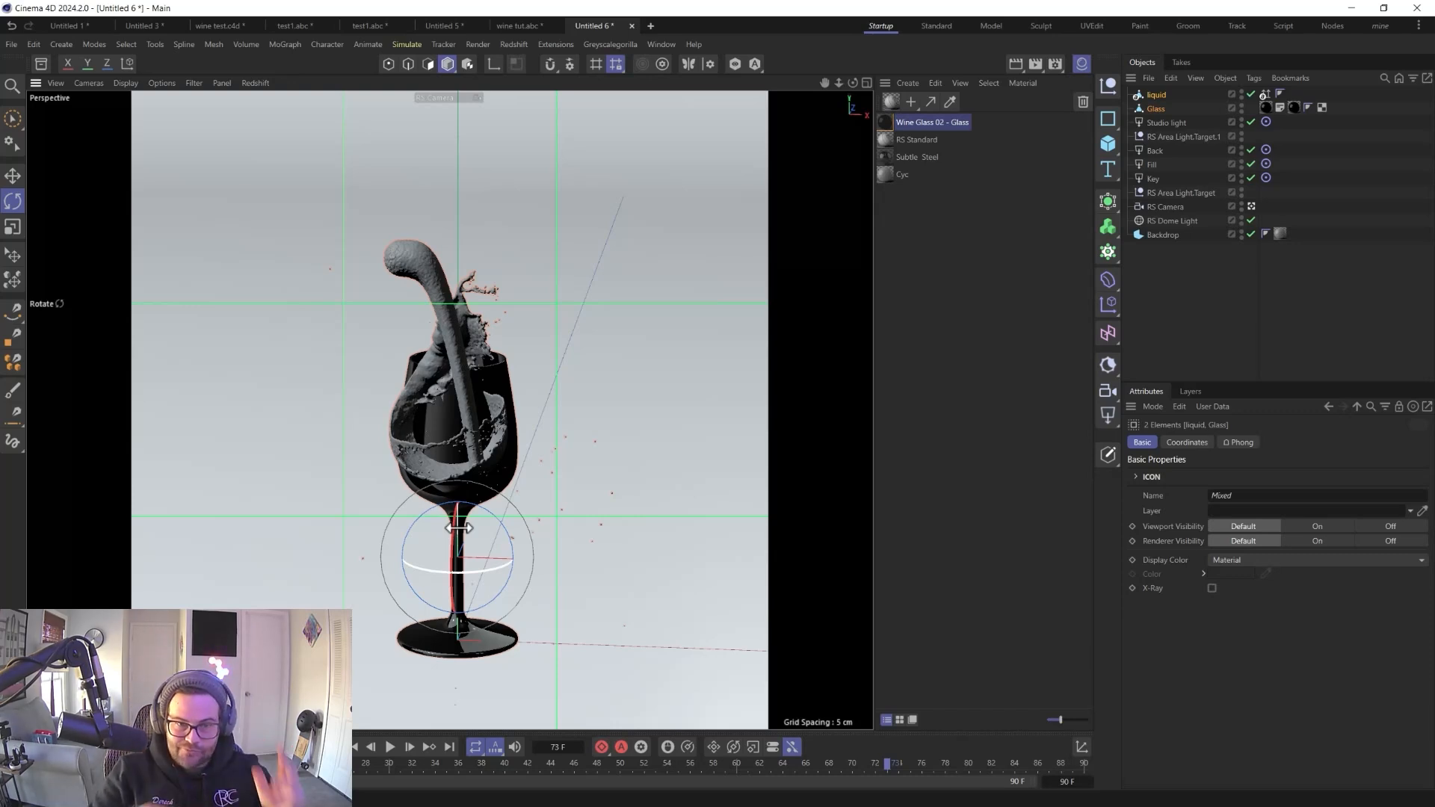
# - Select only the glass and tilt it by about 30° around its stem centre
pyautogui.click(1157, 109)
pyautogui.scroll(3, 441, 643)
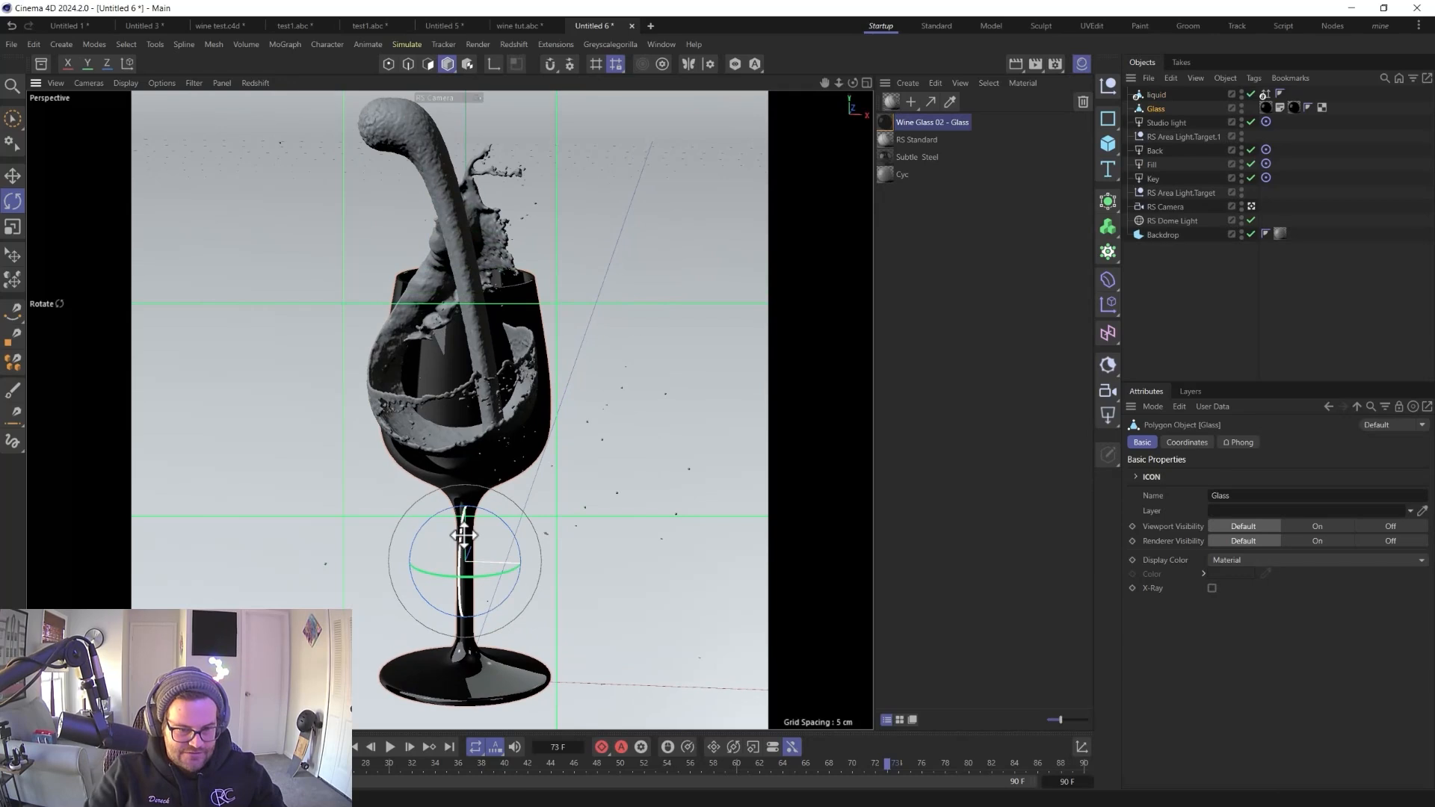
pyautogui.press('e')
pyautogui.moveTo(463, 502); pyautogui.dragTo(452, 535)
pyautogui.press('r')
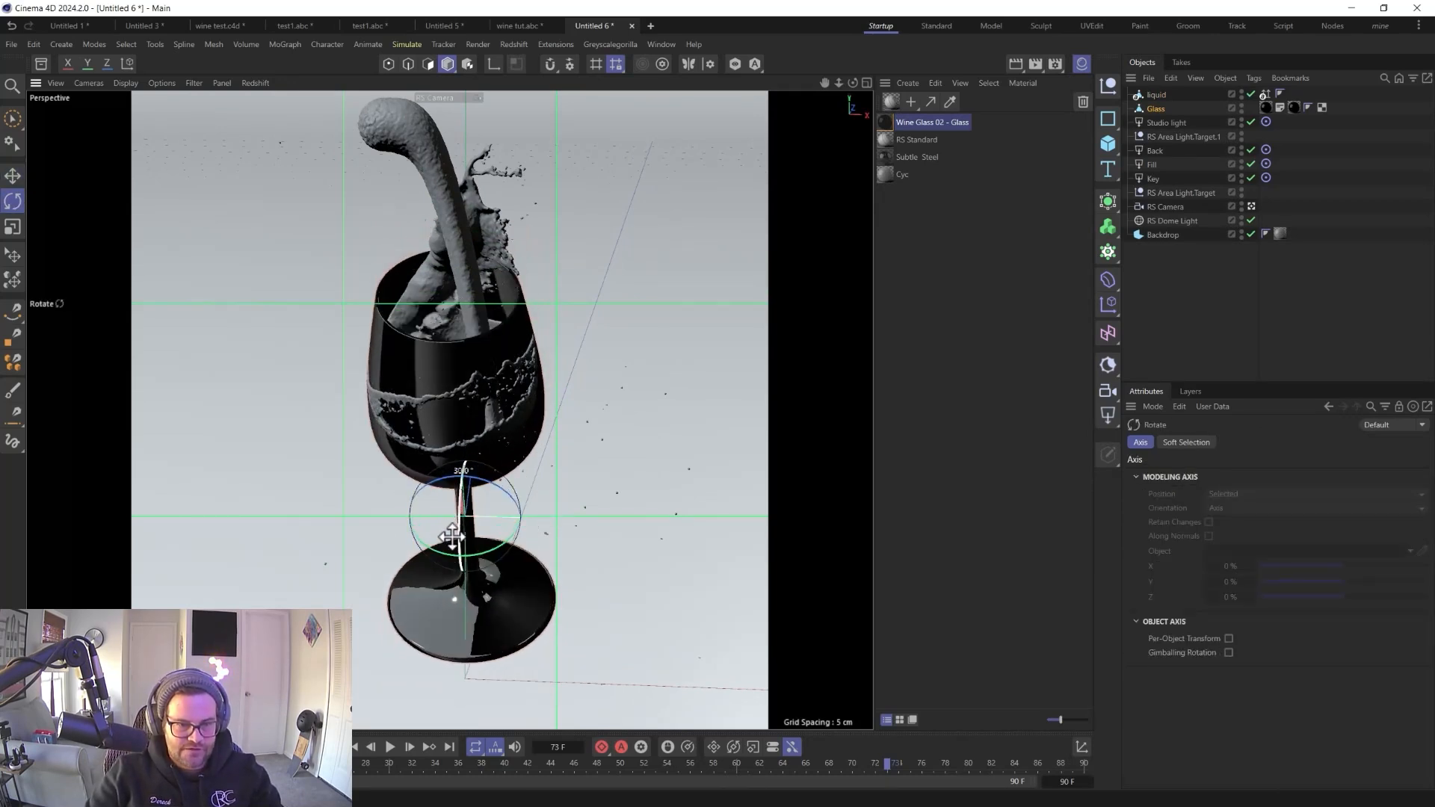
pyautogui.hotkey('ctrl', 'z')
# - Move the tilted glass slightly so its bowl lines up with the poured liquid
pyautogui.press('e')
pyautogui.keyDown('alt'); pyautogui.moveTo(485, 452); pyautogui.dragTo(441, 481); pyautogui.keyUp('alt')
pyautogui.moveTo(675, 483); pyautogui.dragTo(676, 475)
pyautogui.keyDown('alt'); pyautogui.moveTo(540, 446); pyautogui.dragTo(706, 492); pyautogui.keyUp('alt')
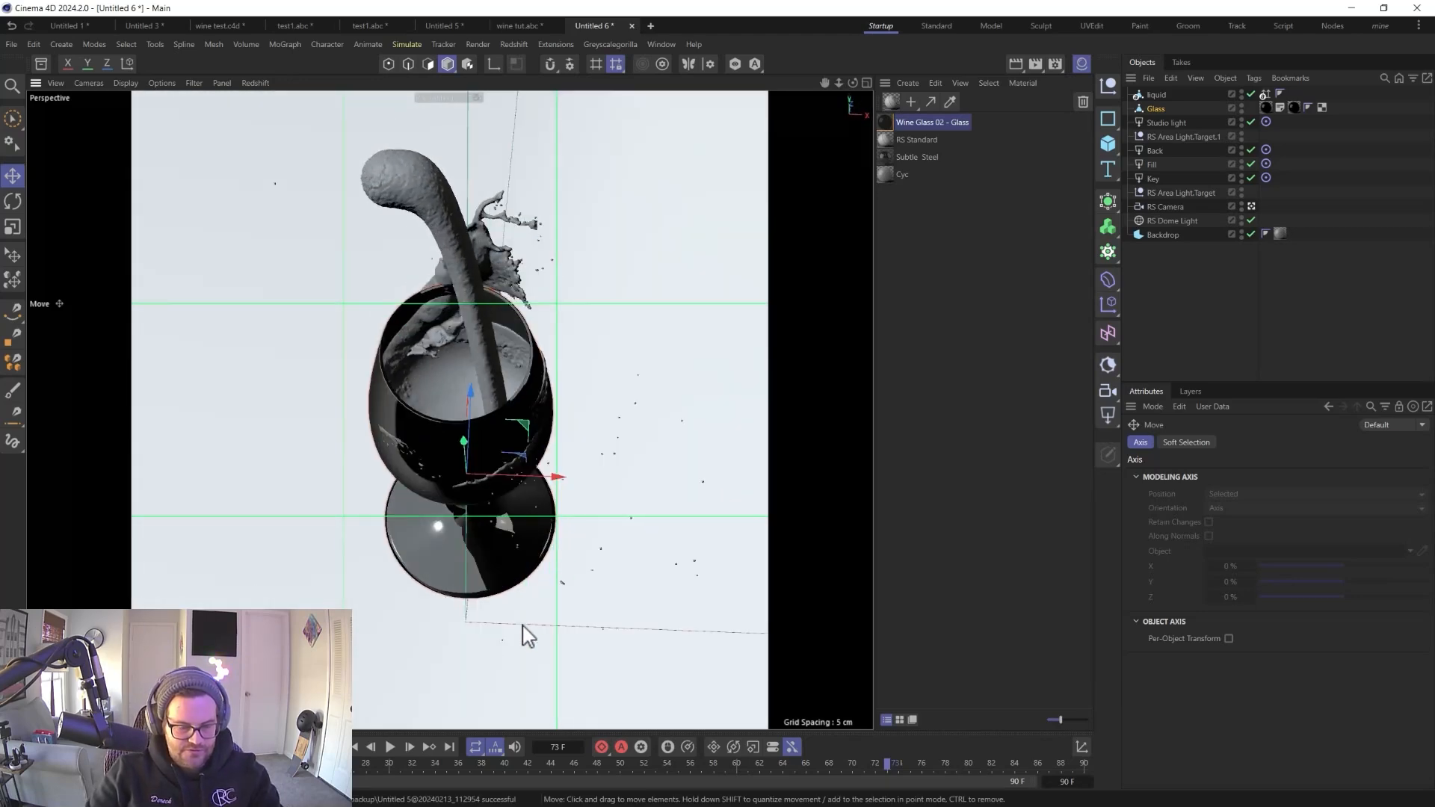
pyautogui.moveTo(465, 451); pyautogui.dragTo(464, 436)
pyautogui.moveTo(462, 563)
pyautogui.keyDown('alt'); pyautogui.mouseDown()
pyautogui.moveTo(553, 545)
pyautogui.moveTo(532, 545)
pyautogui.mouseUp(); pyautogui.keyUp('alt')
pyautogui.press('9')
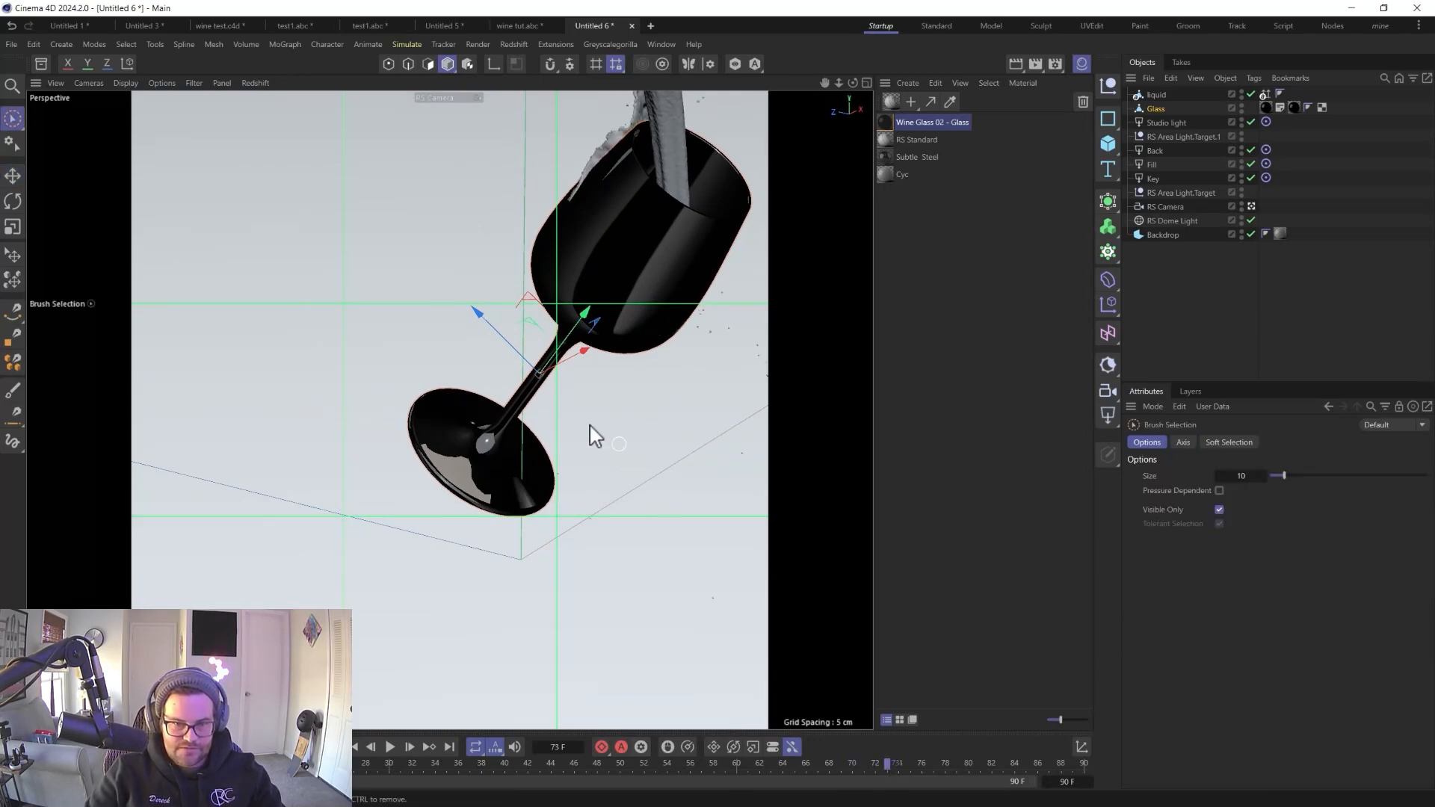
pyautogui.moveTo(494, 328); pyautogui.dragTo(498, 331)
pyautogui.hotkey('ctrl', 'z')
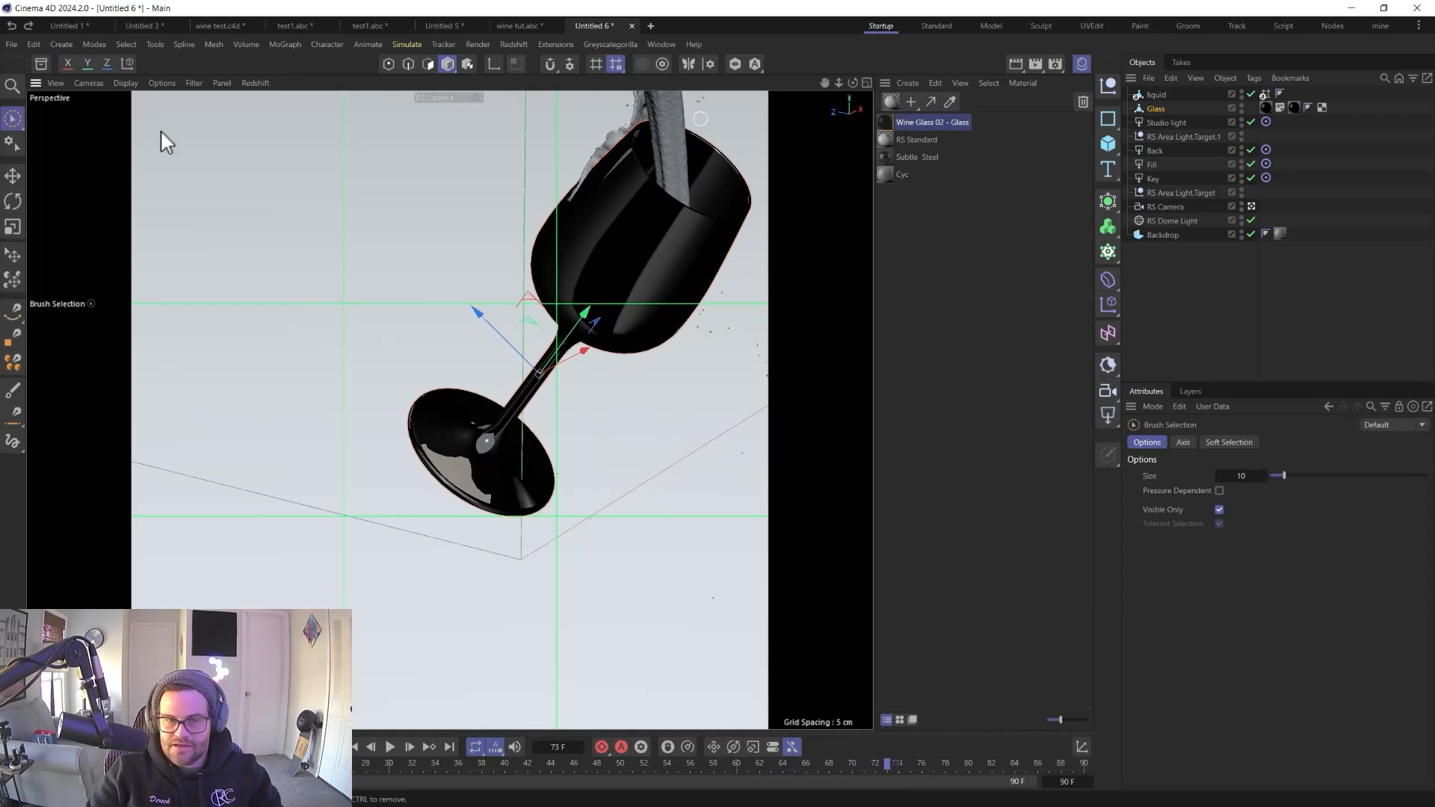
# - Apply the Low Dispersion glass material from the asset library to the glass and delete its two old material tags
pyautogui.click(41, 62)
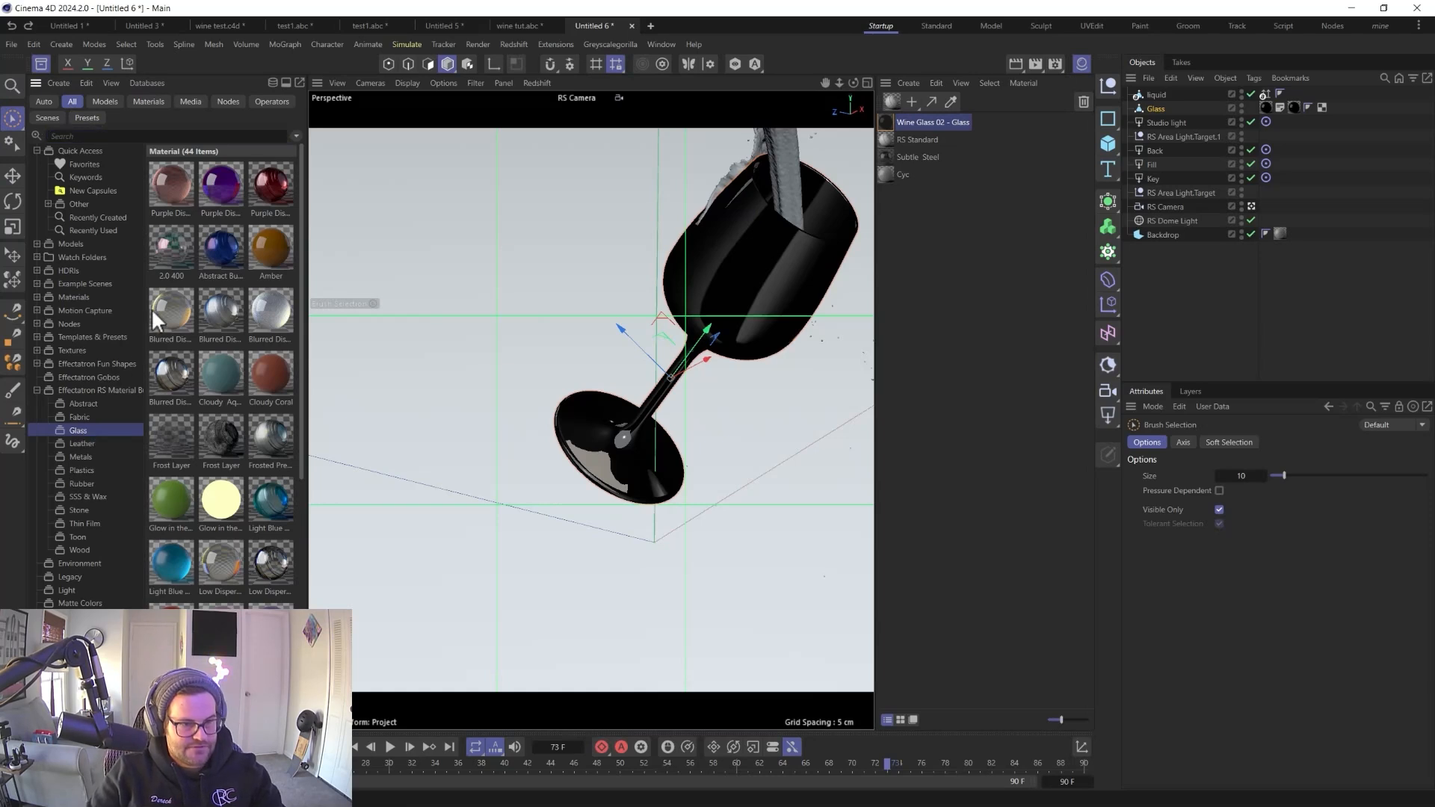
pyautogui.moveTo(221, 568); pyautogui.dragTo(732, 265)
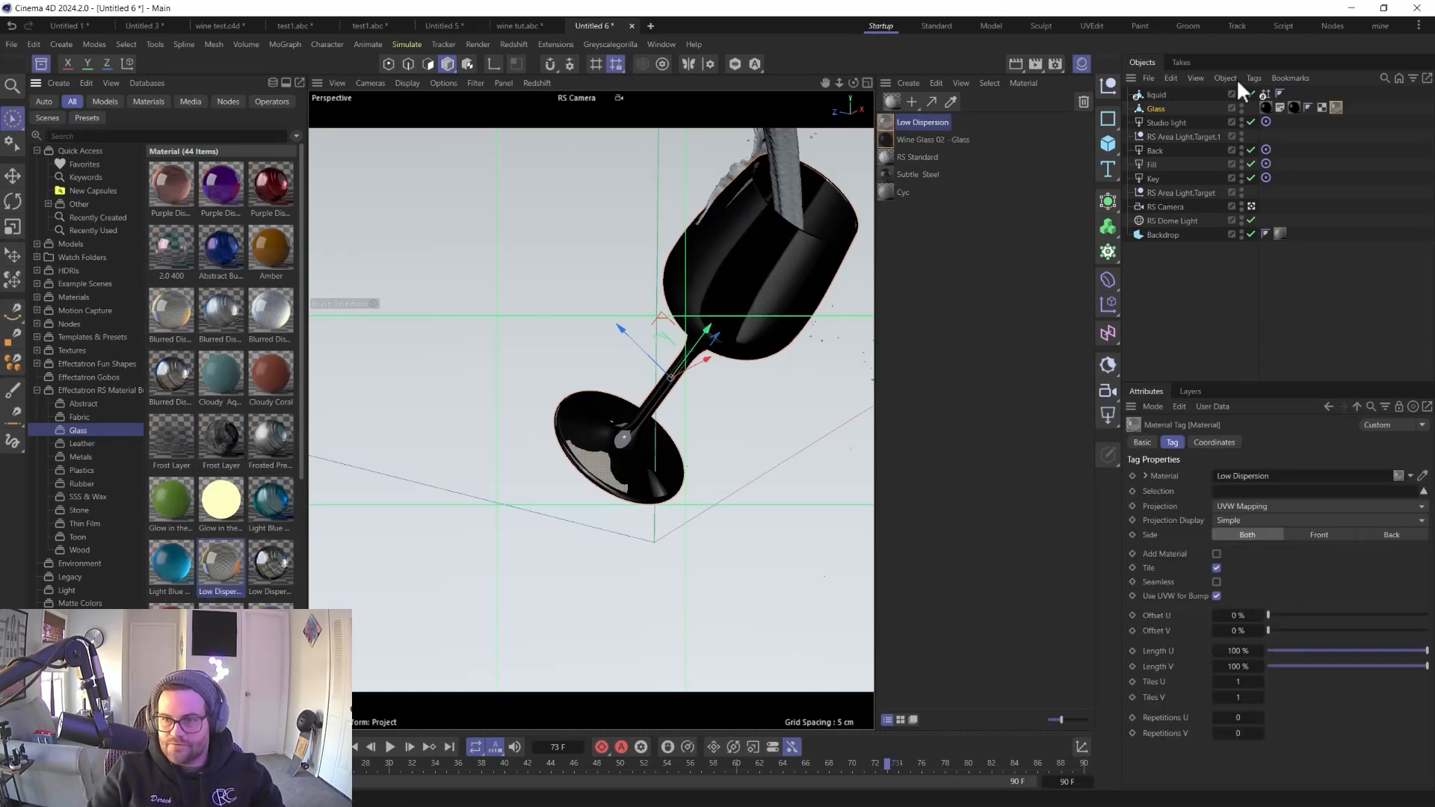
pyautogui.click(1293, 106)
pyautogui.press('Delete')
pyautogui.click(1267, 108)
pyautogui.press('Delete')
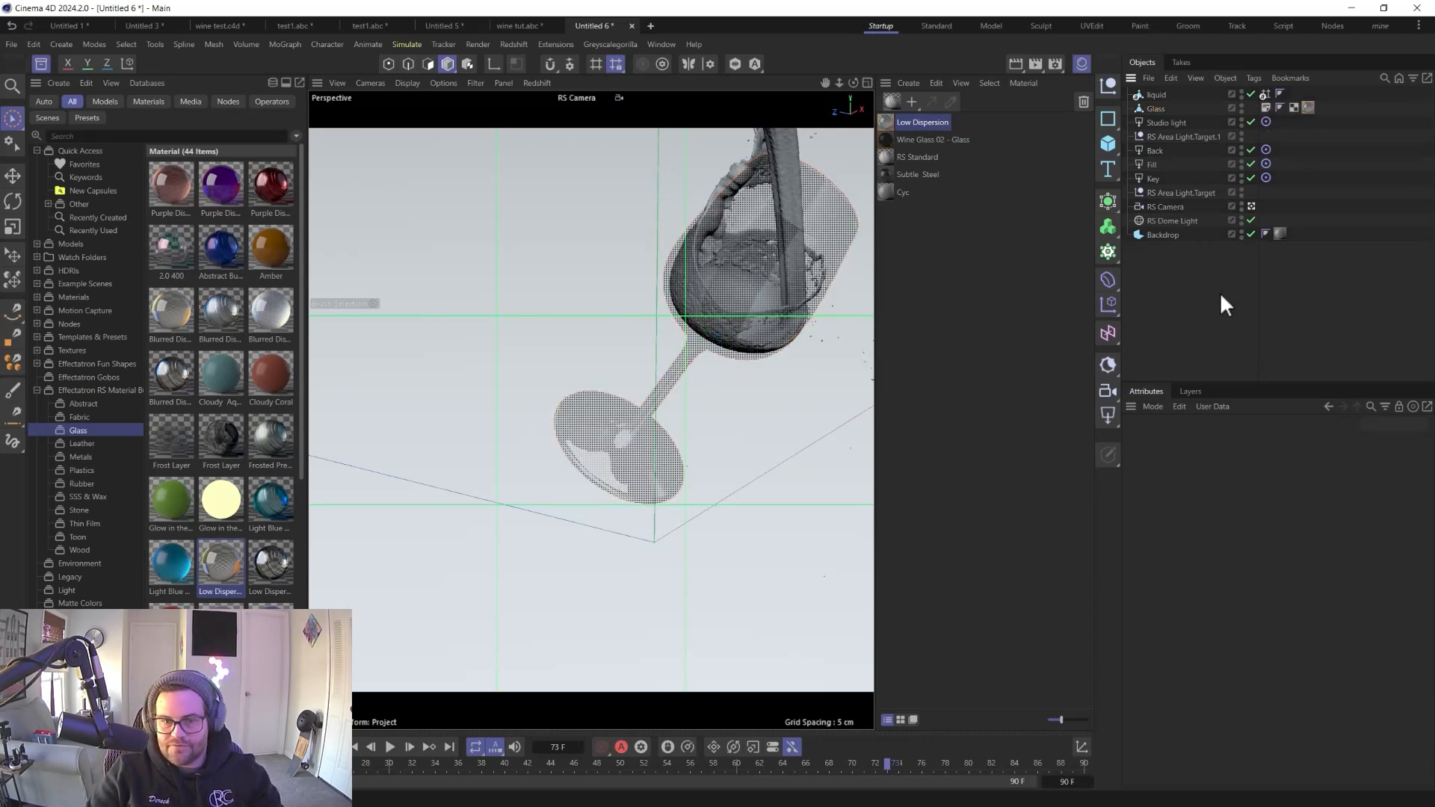
# - Rotate the glass again to refine how its bowl fits around the poured liquid
pyautogui.click(1158, 106)
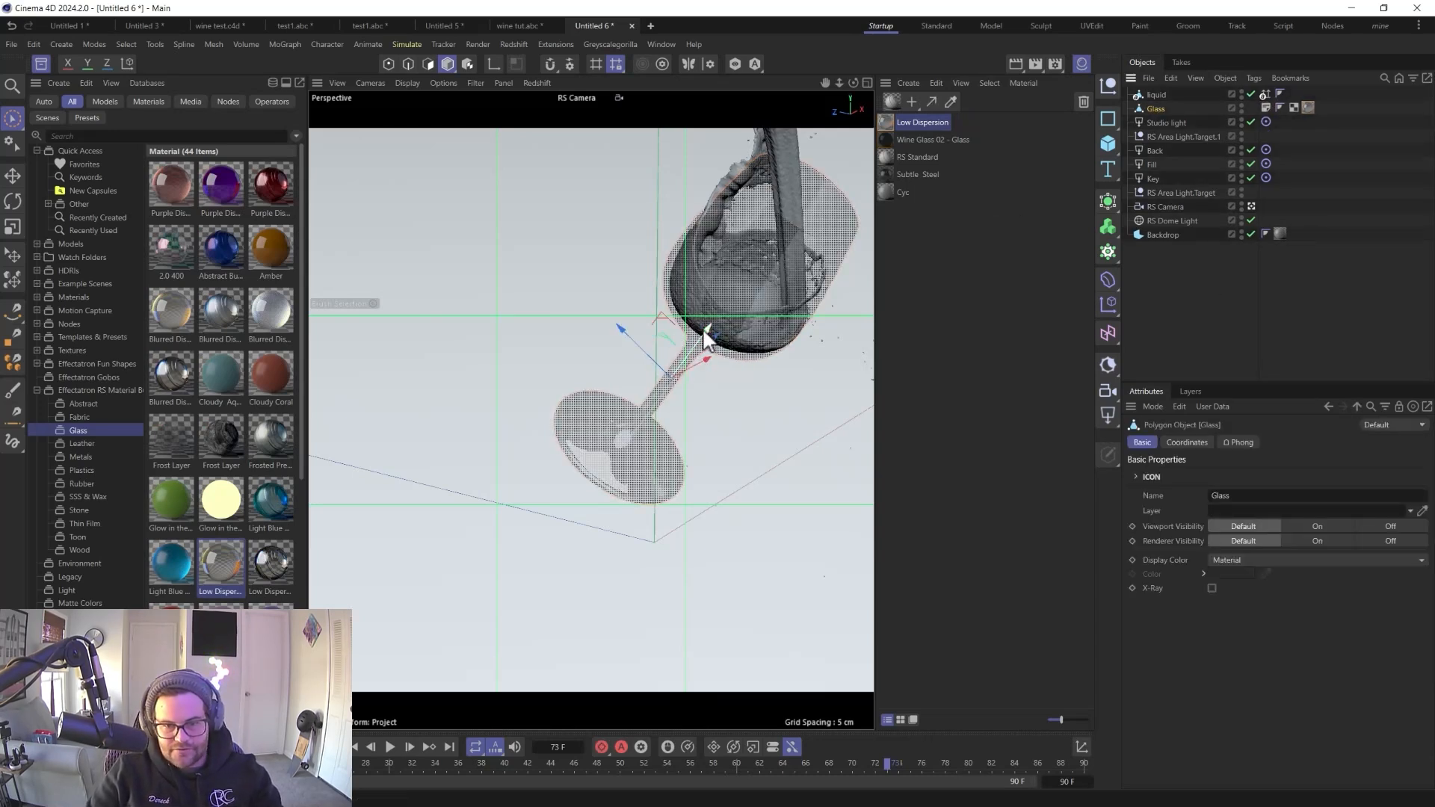
pyautogui.keyDown('alt'); pyautogui.moveTo(703, 369); pyautogui.dragTo(482, 281); pyautogui.keyUp('alt')
pyautogui.keyDown('alt'); pyautogui.moveTo(471, 231); pyautogui.dragTo(374, 285); pyautogui.keyUp('alt')
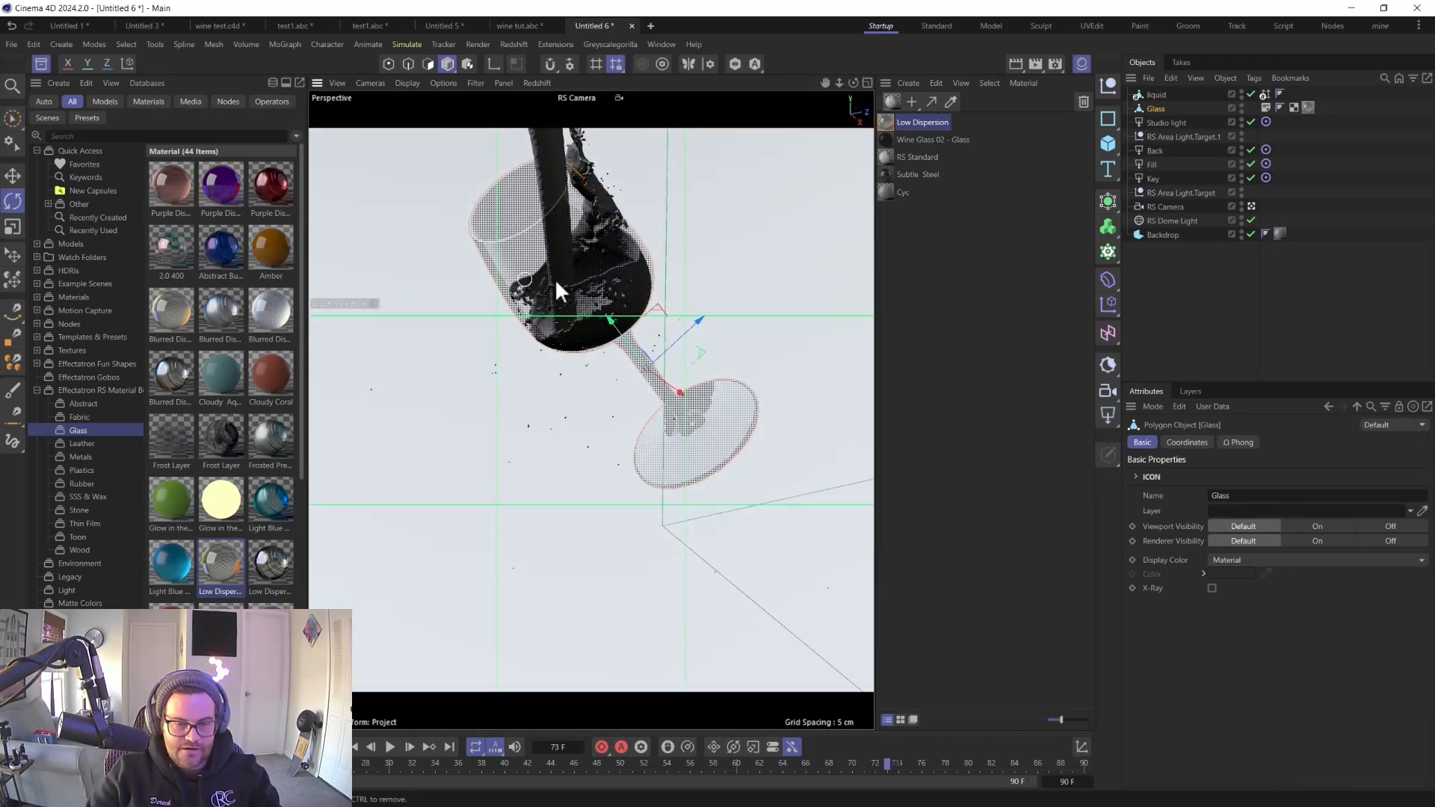
pyautogui.press('r')
pyautogui.moveTo(646, 340); pyautogui.dragTo(483, 497)
pyautogui.press('e')
pyautogui.keyDown('alt'); pyautogui.moveTo(522, 379); pyautogui.dragTo(634, 437); pyautogui.keyUp('alt')
pyautogui.press('space')
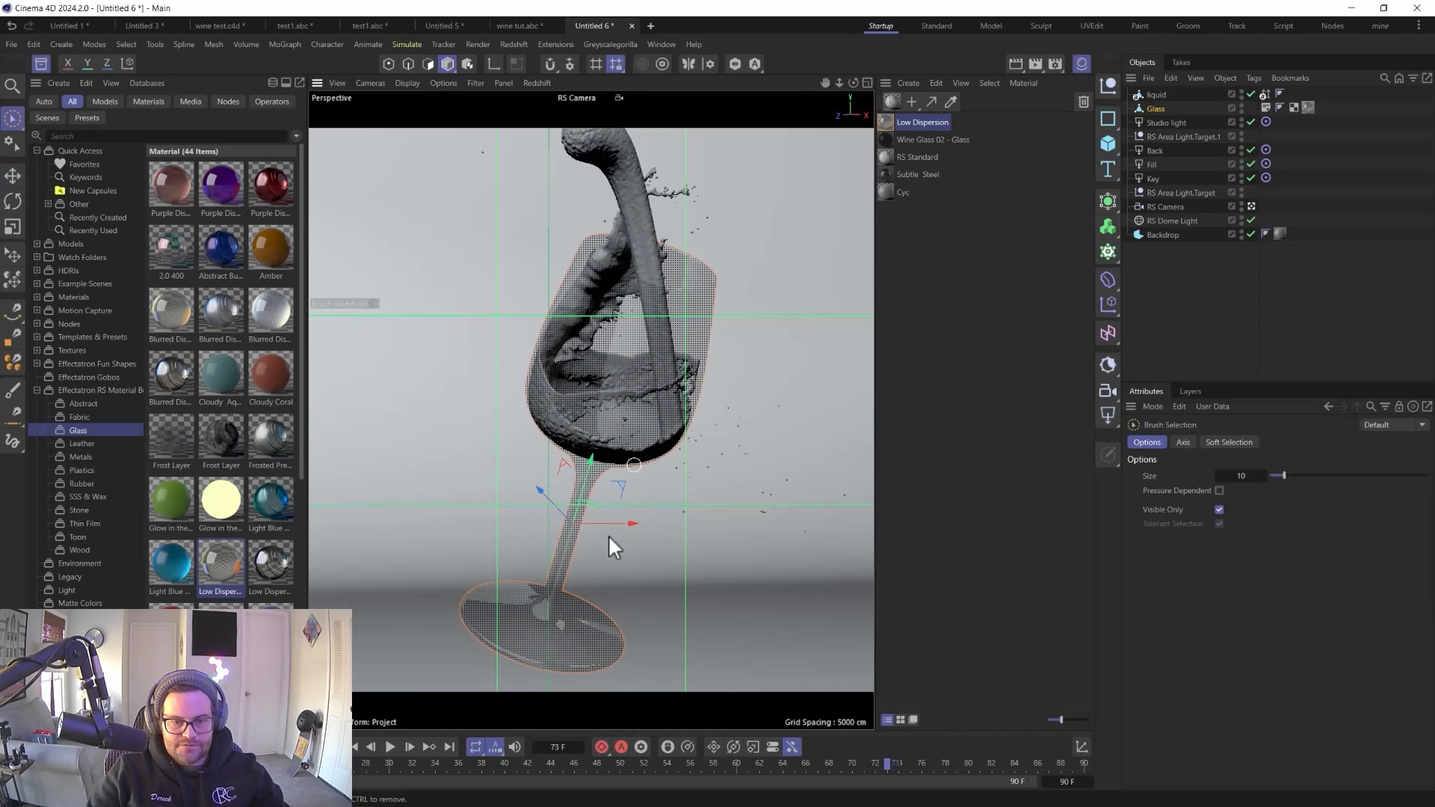
# - Add the Water material from the asset library's Glass category and assign it to the liquid object
pyautogui.click(40, 64)
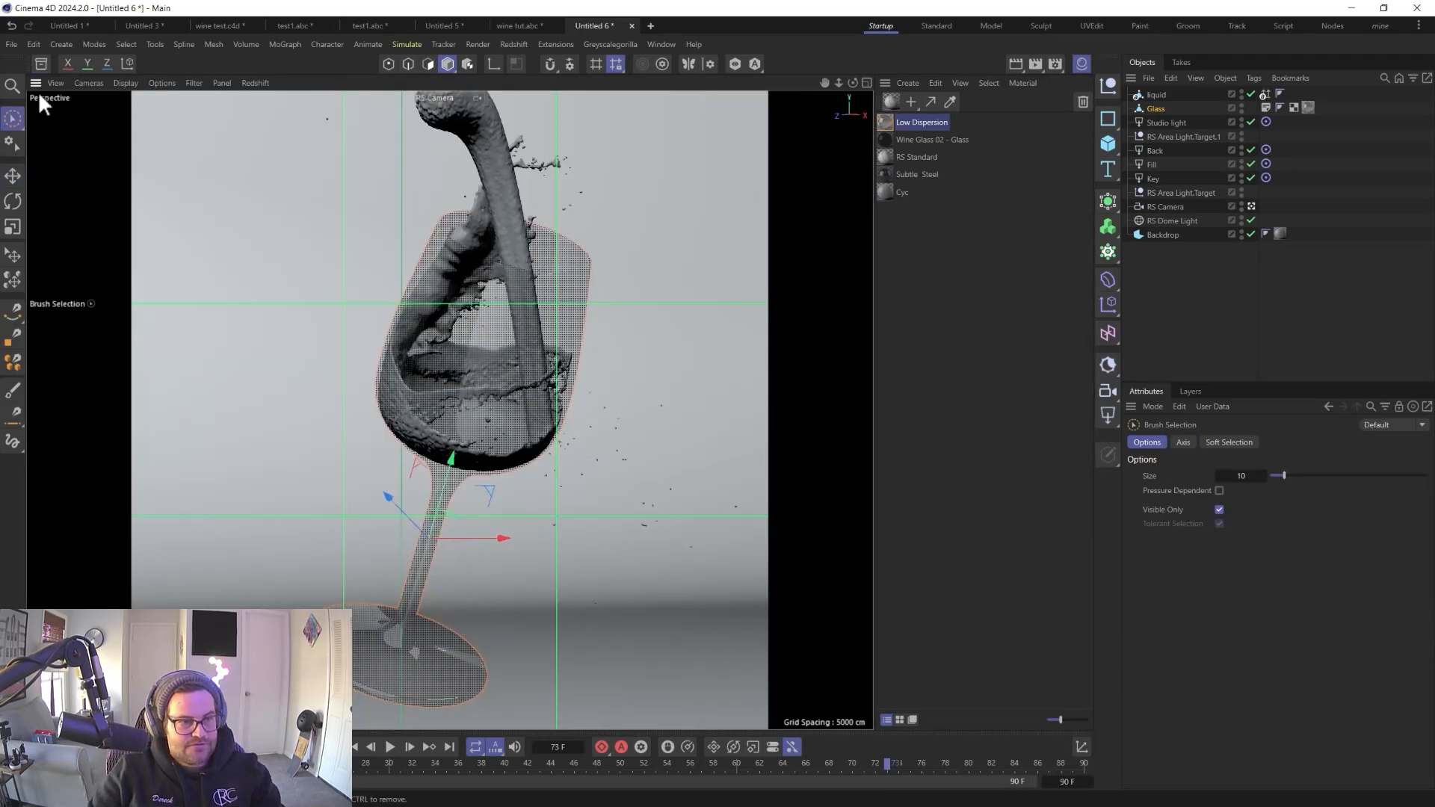
pyautogui.click(41, 64)
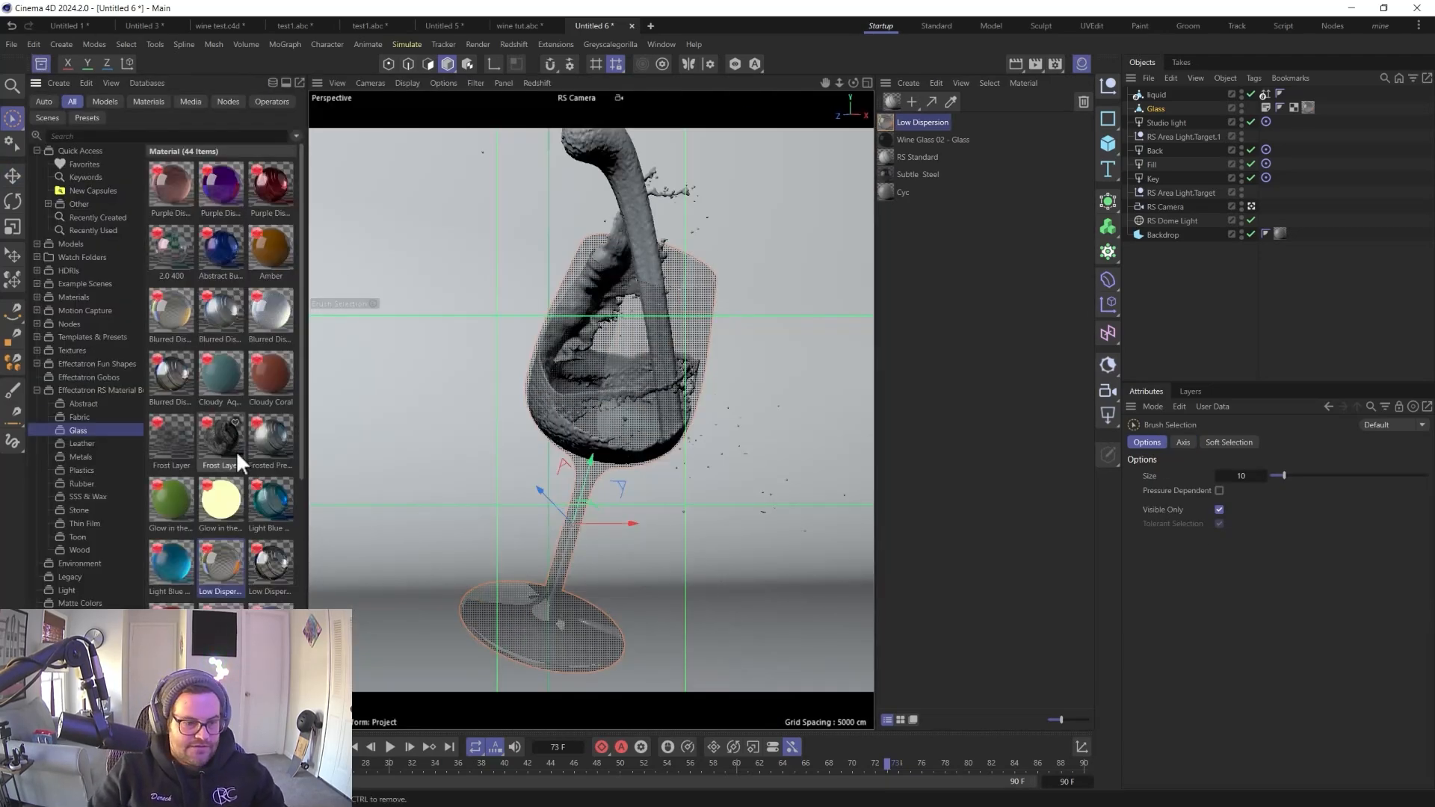
pyautogui.scroll(-6, 236, 435)
pyautogui.moveTo(221, 665); pyautogui.dragTo(997, 262)
pyautogui.moveTo(886, 118); pyautogui.dragTo(1158, 96)
pyautogui.click(42, 64)
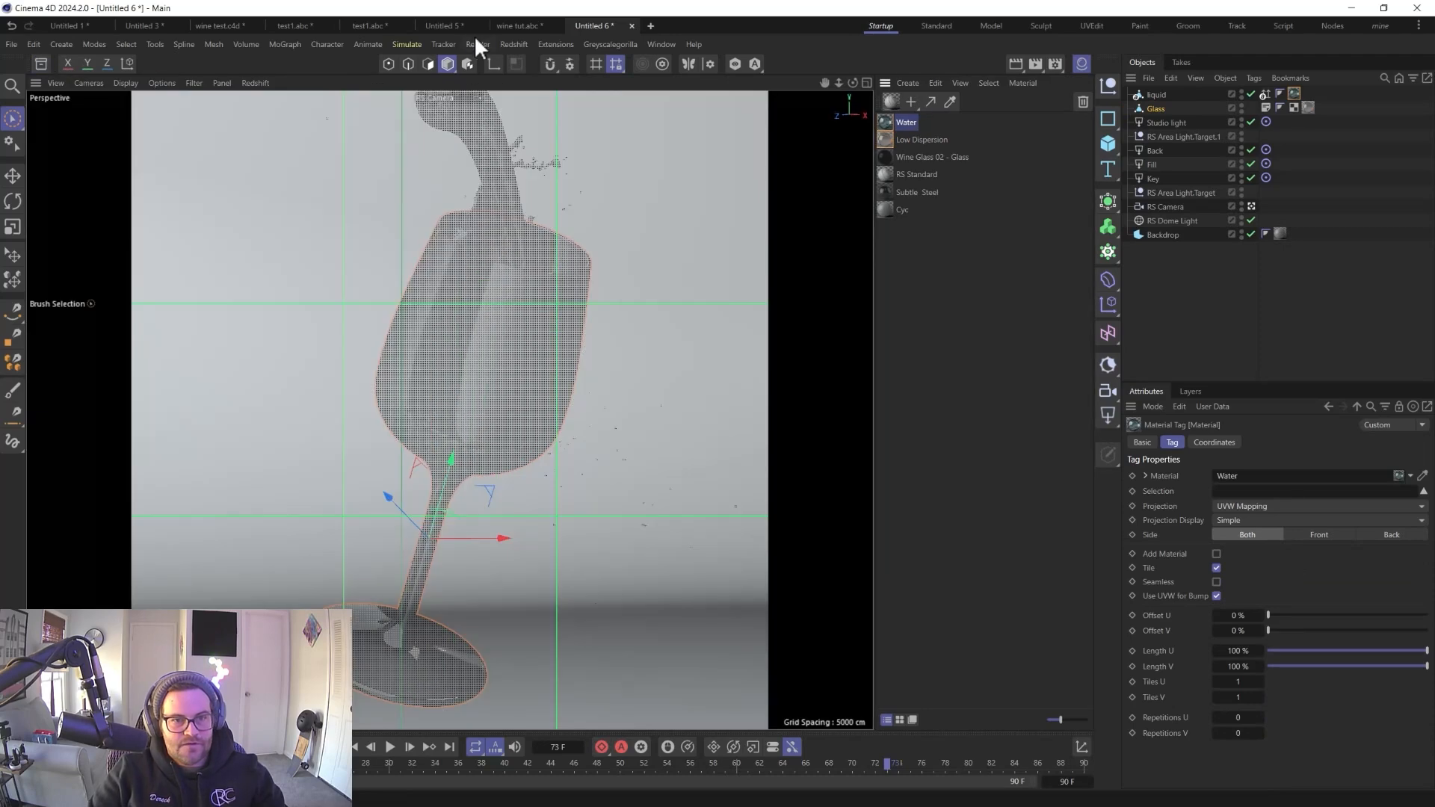
# - Preview the glass and liquid in the Redshift RenderView, then close the preview
pyautogui.click(513, 44)
pyautogui.click(541, 159)
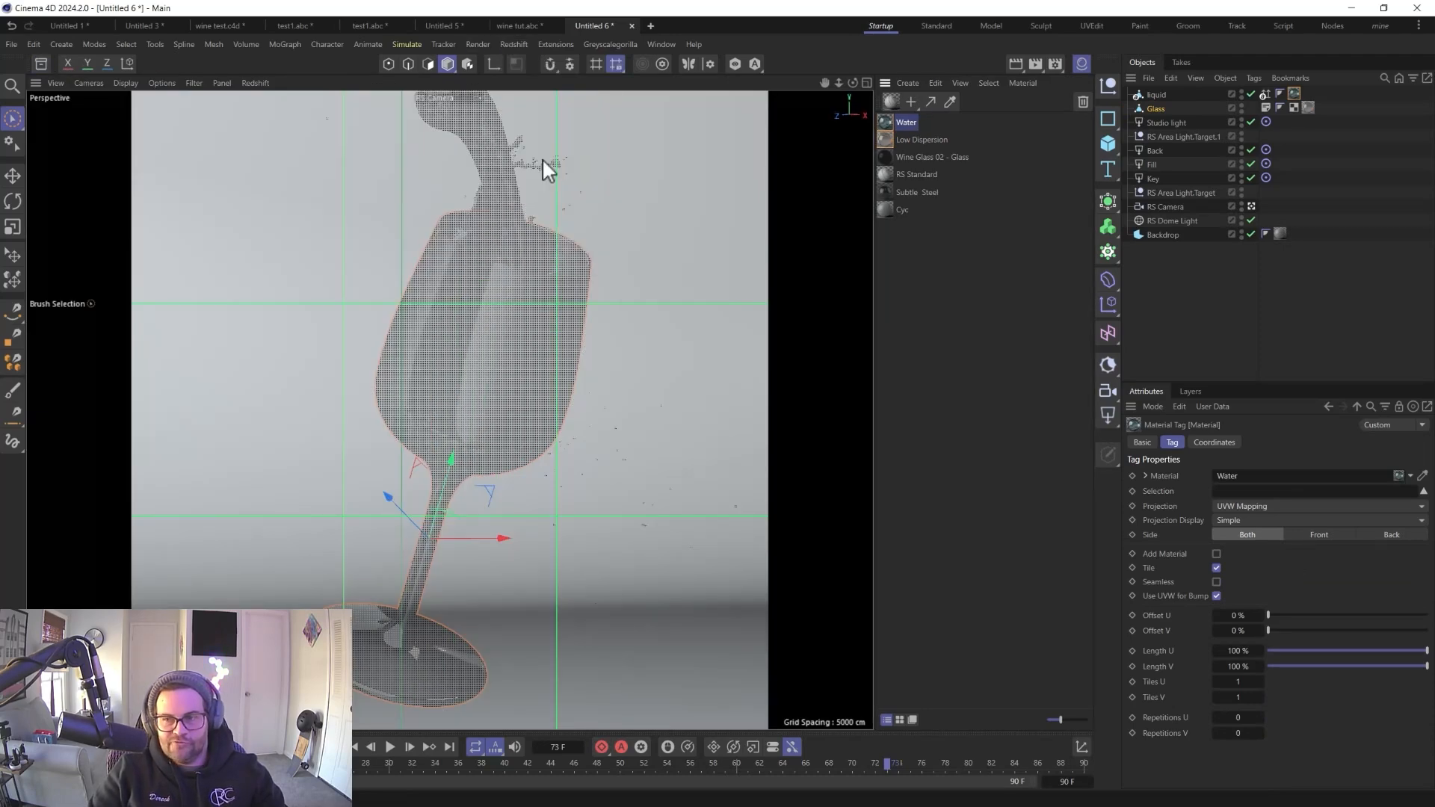
pyautogui.click(574, 200)
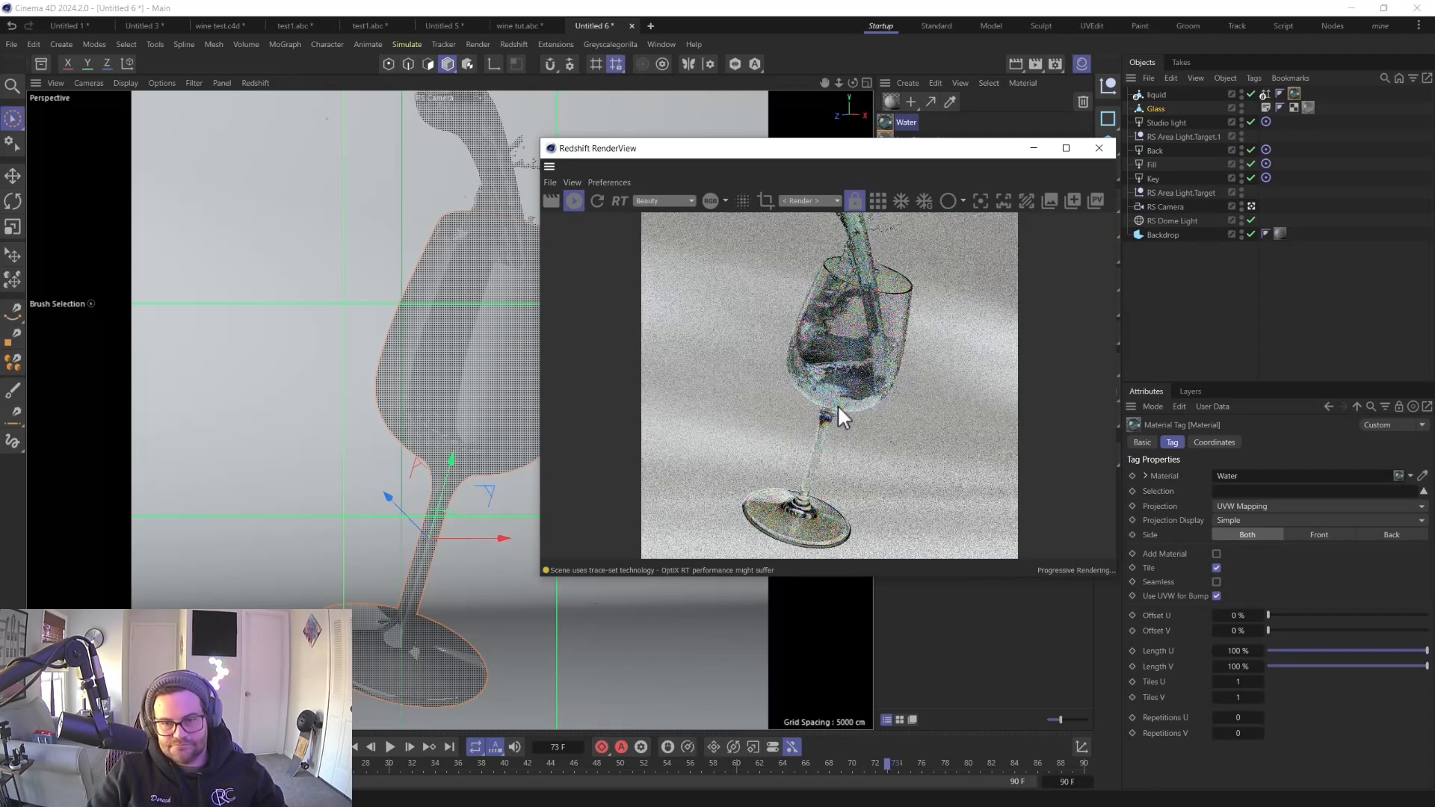
pyautogui.click(1103, 148)
# - Select the liquid and show the viewport's shading with lines to inspect its mesh, then return to plain shading
pyautogui.click(1162, 95)
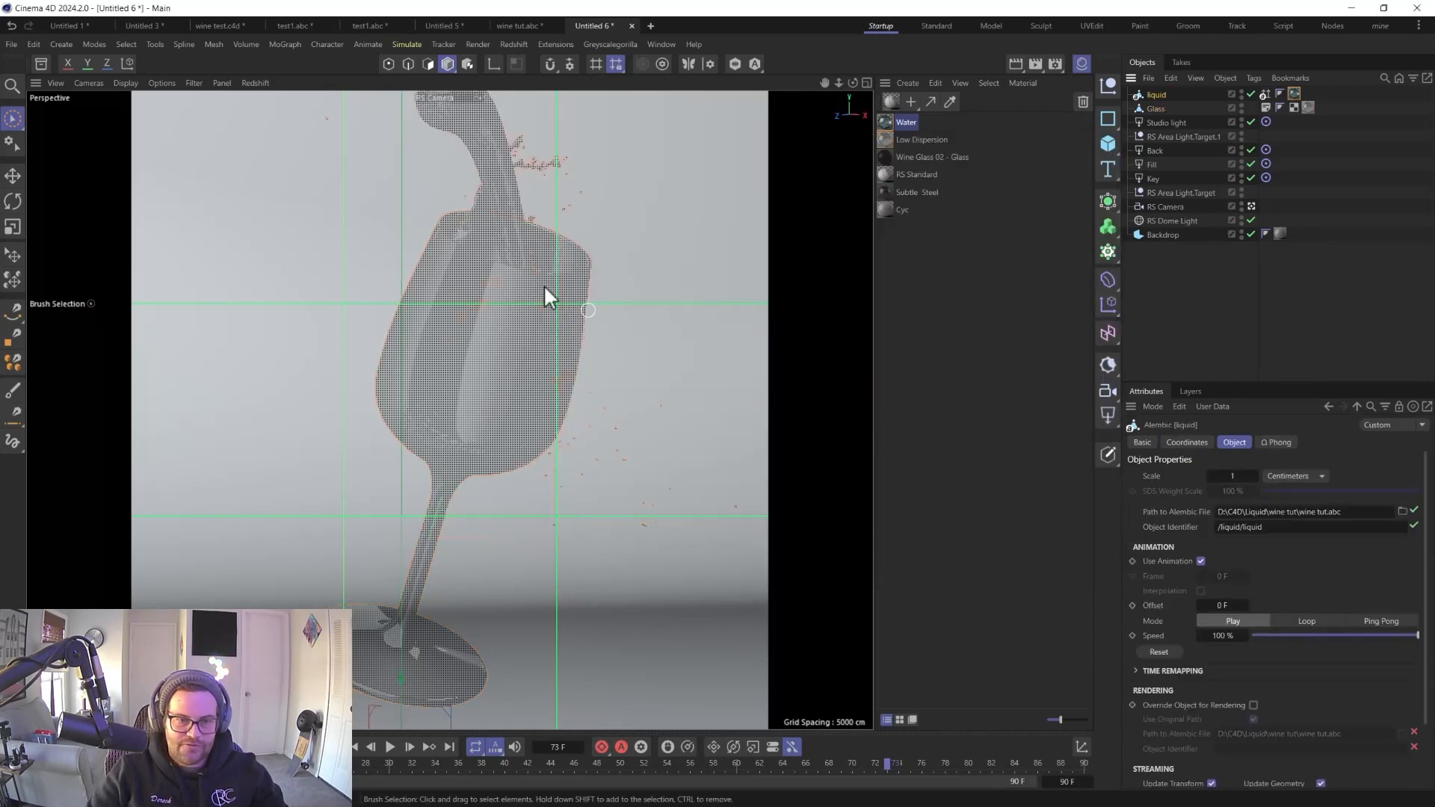
pyautogui.click(121, 84)
pyautogui.click(135, 137)
pyautogui.keyDown('alt'); pyautogui.moveTo(520, 278); pyautogui.dragTo(501, 370); pyautogui.keyUp('alt')
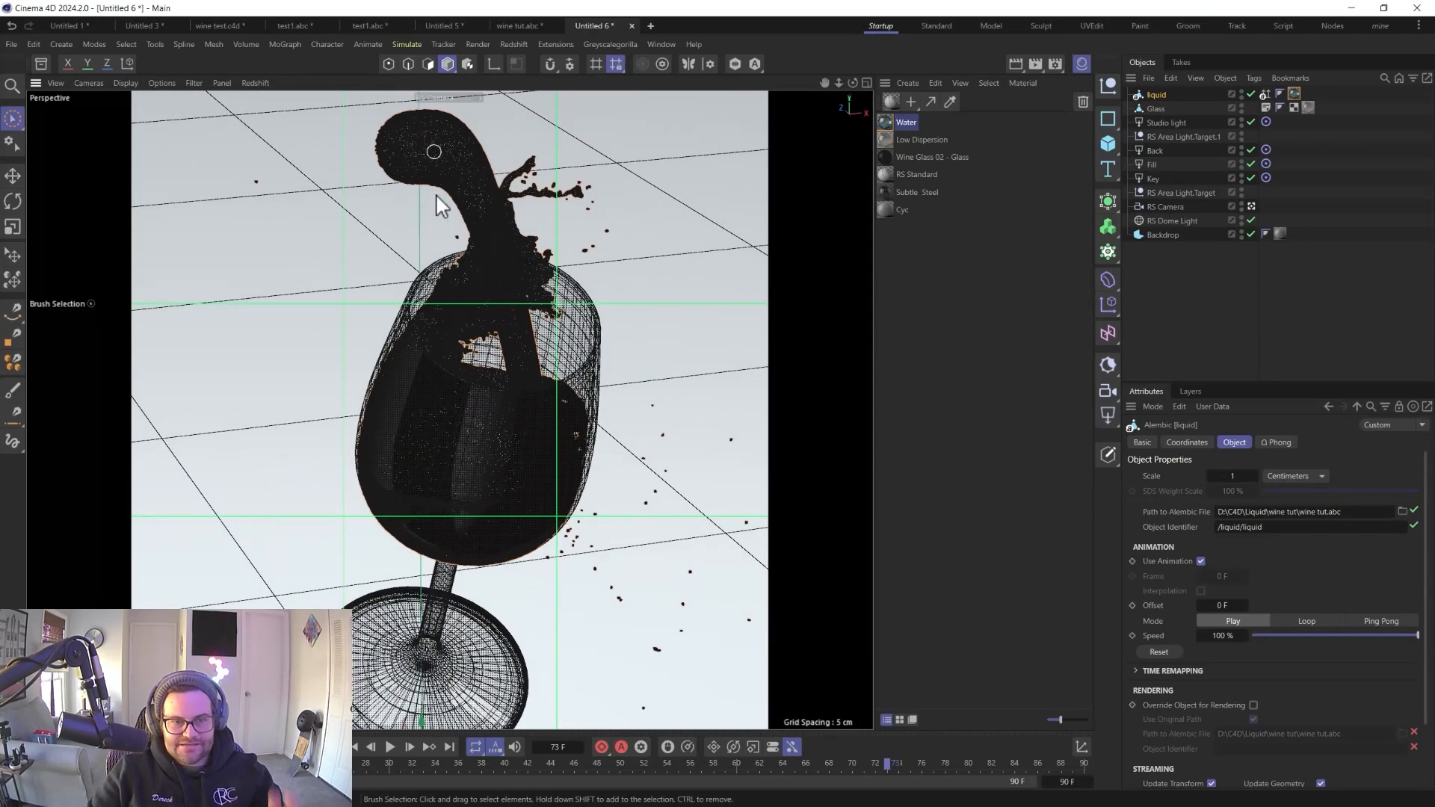
pyautogui.click(93, 83)
pyautogui.click(143, 121)
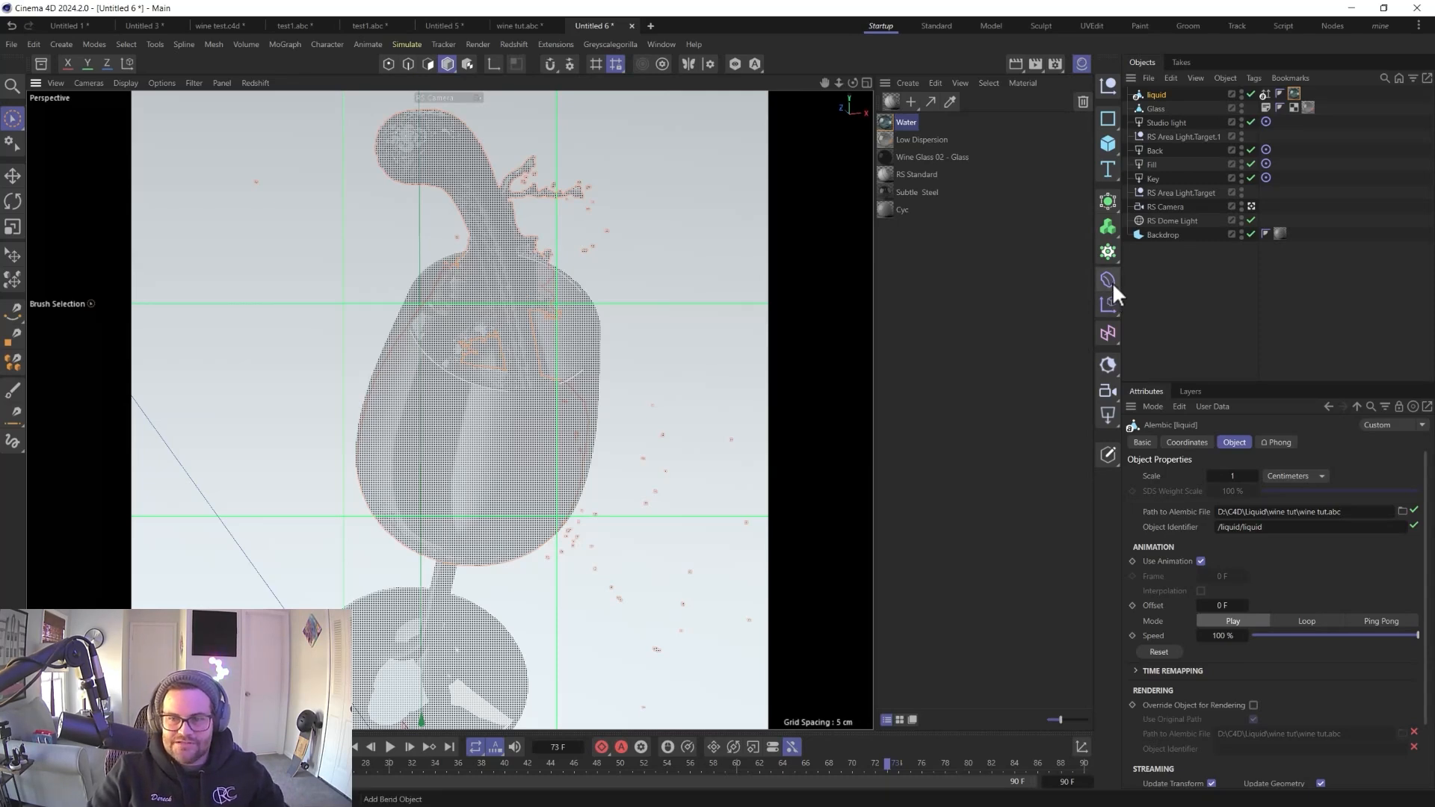
# - Inspect the pour up close in different viewport display modes, ending with Constant Shading
pyautogui.scroll(6, 516, 237)
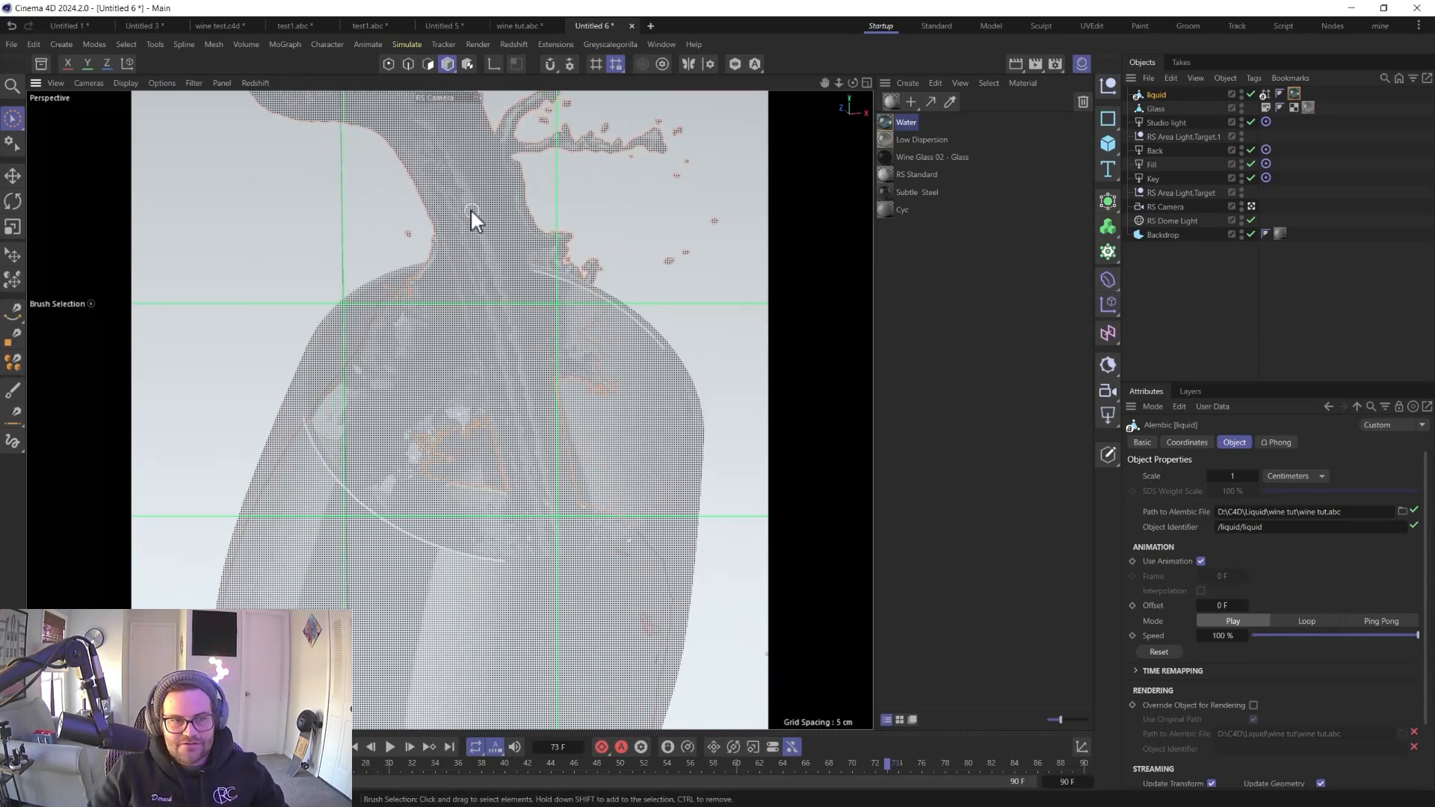
pyautogui.click(125, 83)
pyautogui.click(141, 164)
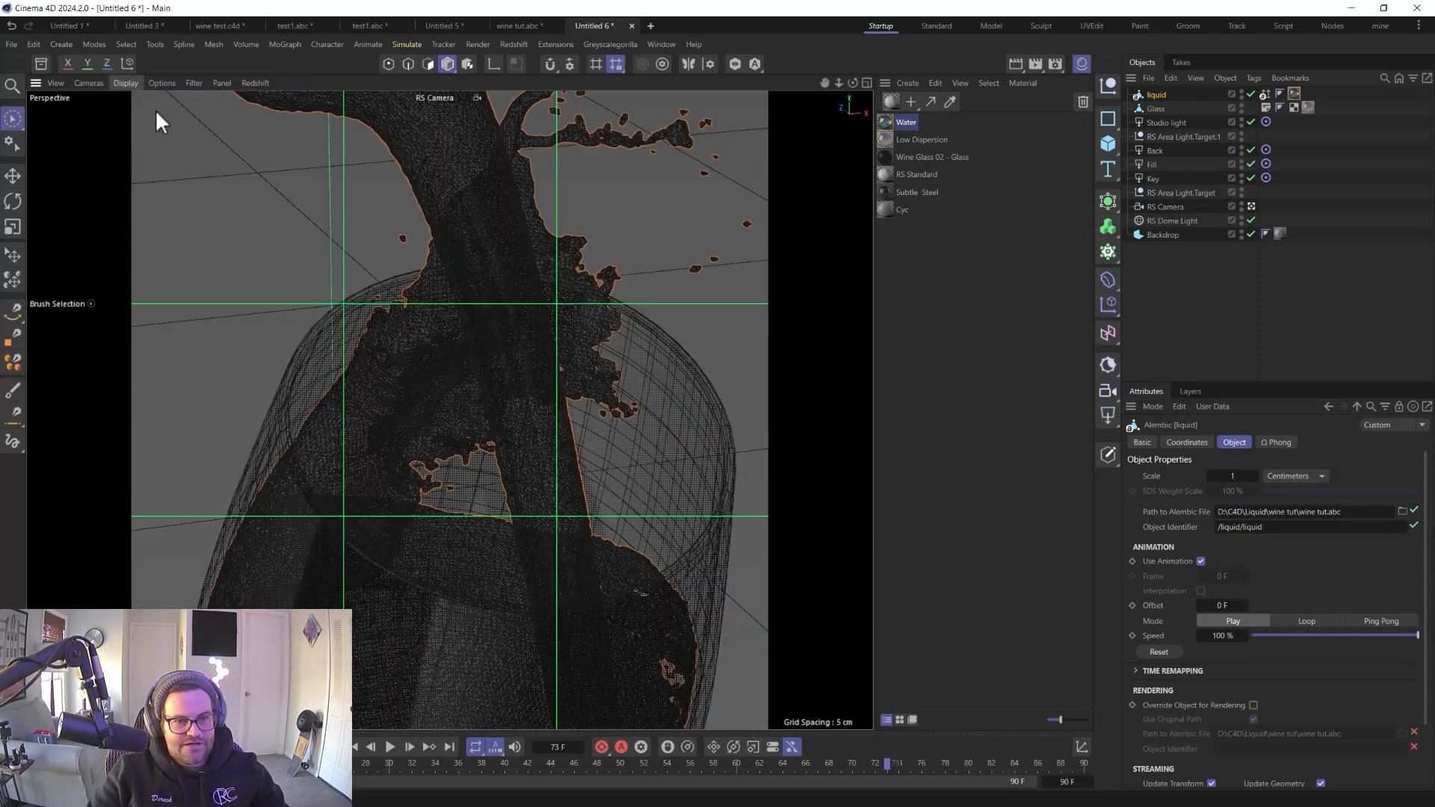
pyautogui.click(126, 83)
pyautogui.click(154, 191)
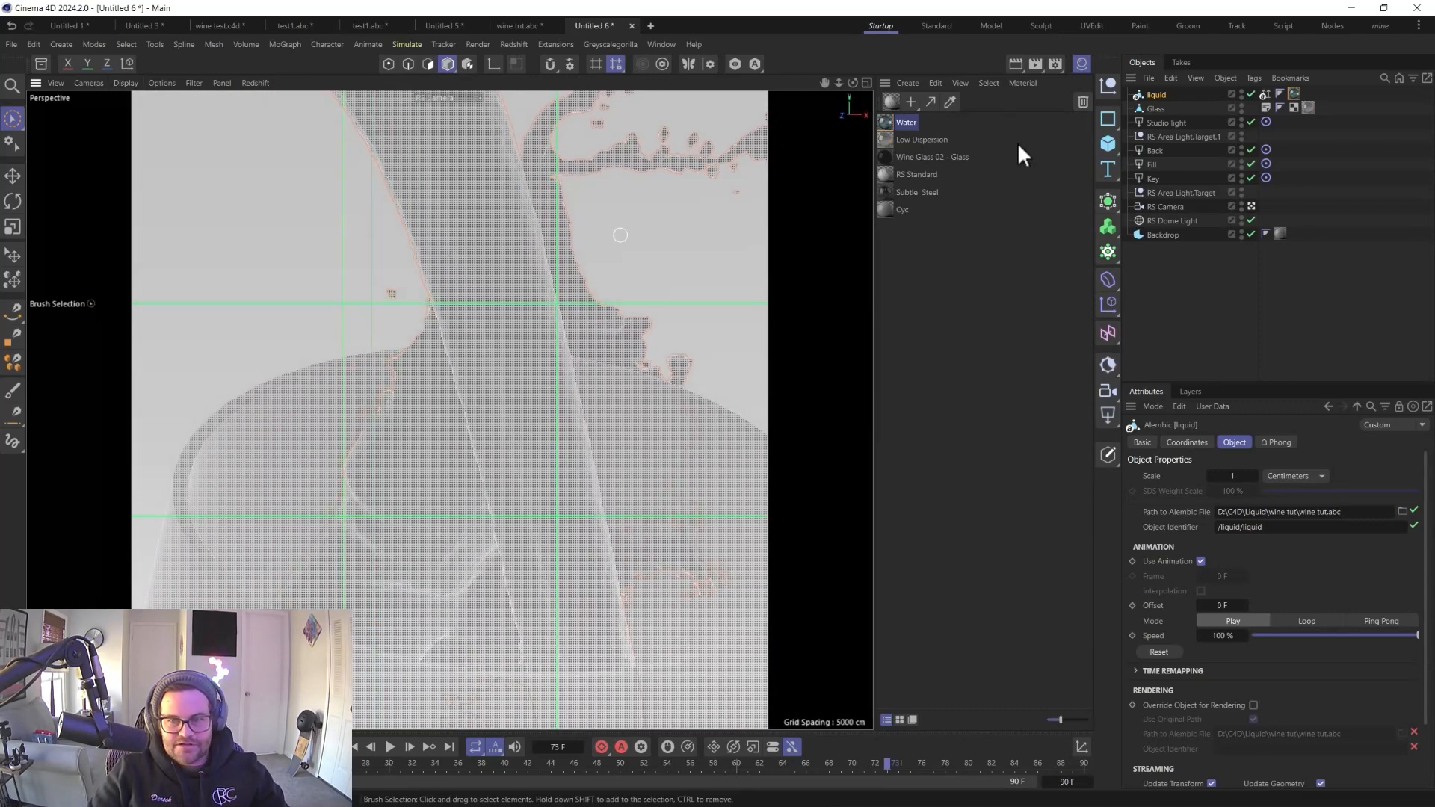
# - Add a Smoothing deformer under the liquid object and set its strength to 31%
pyautogui.click(1106, 277)
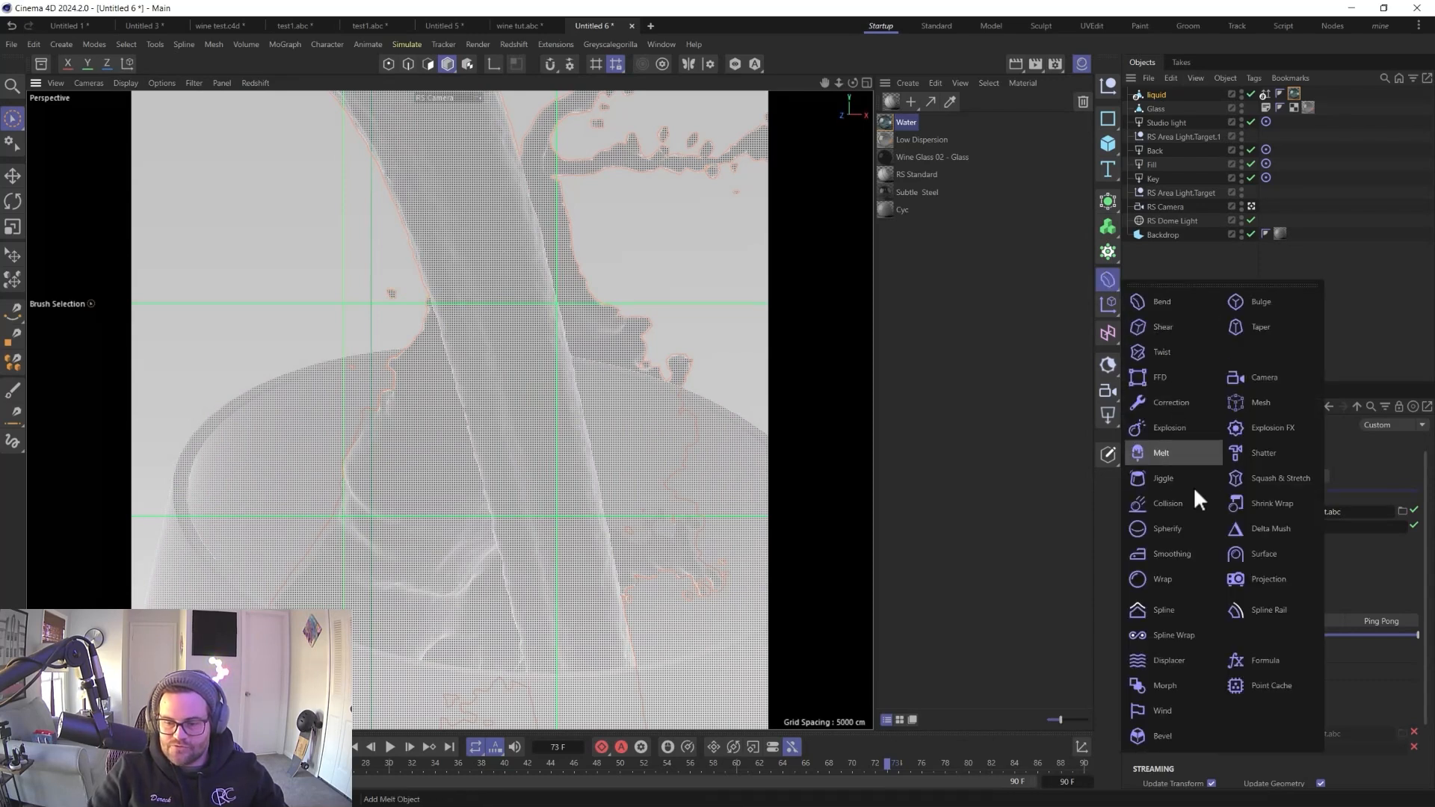
pyautogui.click(1172, 553)
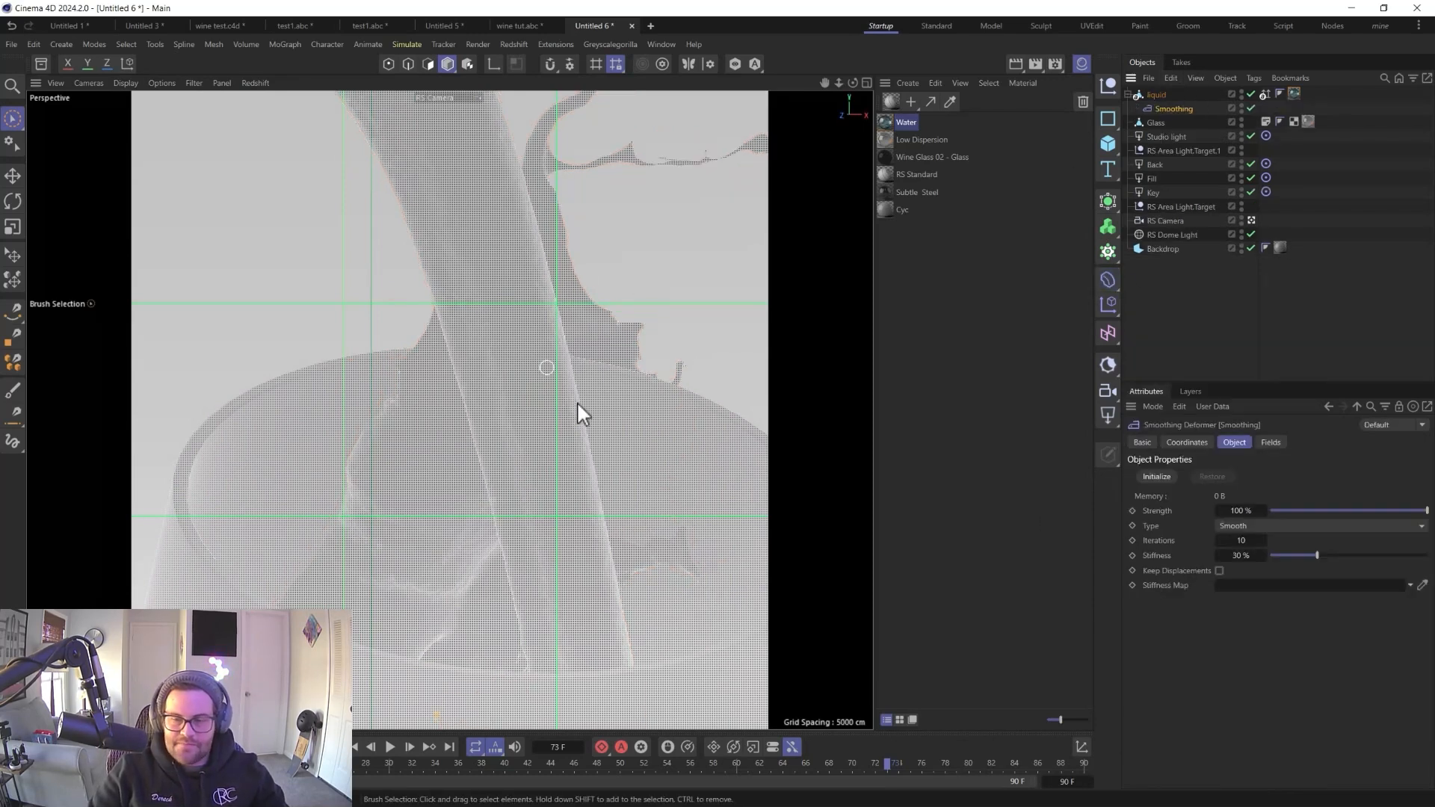
pyautogui.moveTo(1406, 511); pyautogui.dragTo(1323, 511)
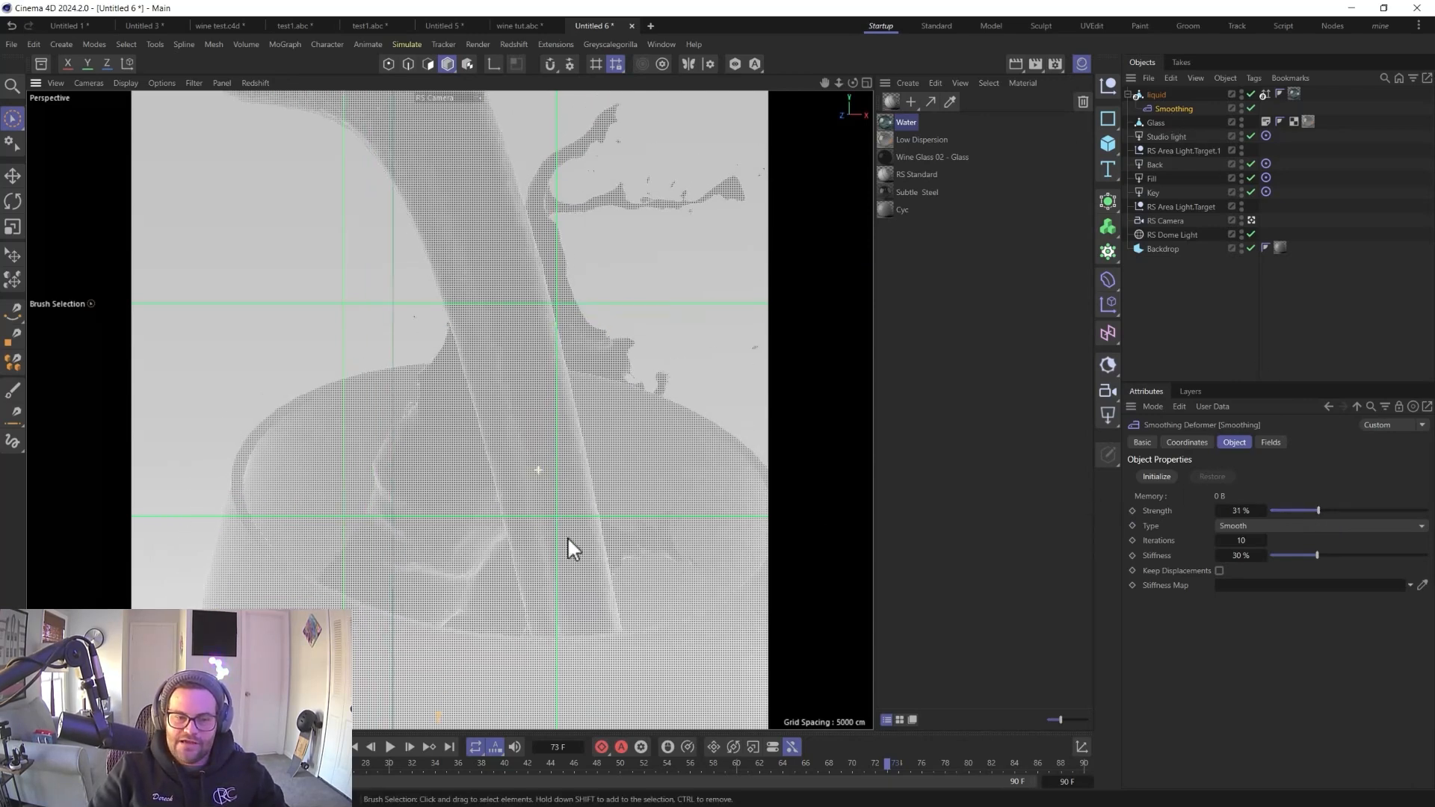
# - Return the viewport to Gouraud Shading and look over the smoothed liquid and the glass
pyautogui.moveTo(562, 555)
pyautogui.keyDown('alt'); pyautogui.mouseDown()
pyautogui.moveTo(538, 573)
pyautogui.moveTo(479, 551)
pyautogui.moveTo(568, 563)
pyautogui.moveTo(534, 603)
pyautogui.moveTo(536, 666)
pyautogui.moveTo(545, 567)
pyautogui.mouseUp(); pyautogui.keyUp('alt')
pyautogui.click(125, 83)
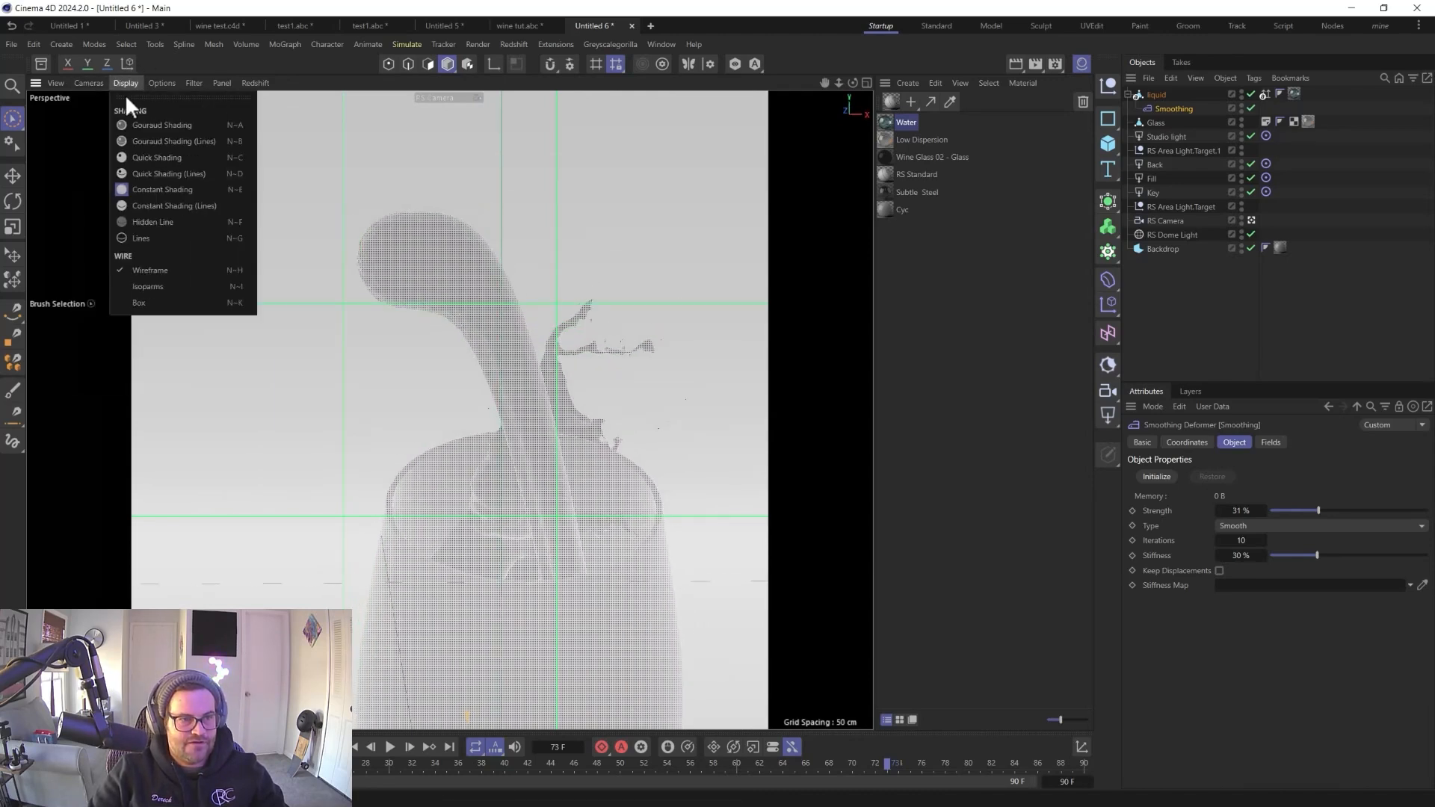
pyautogui.click(123, 126)
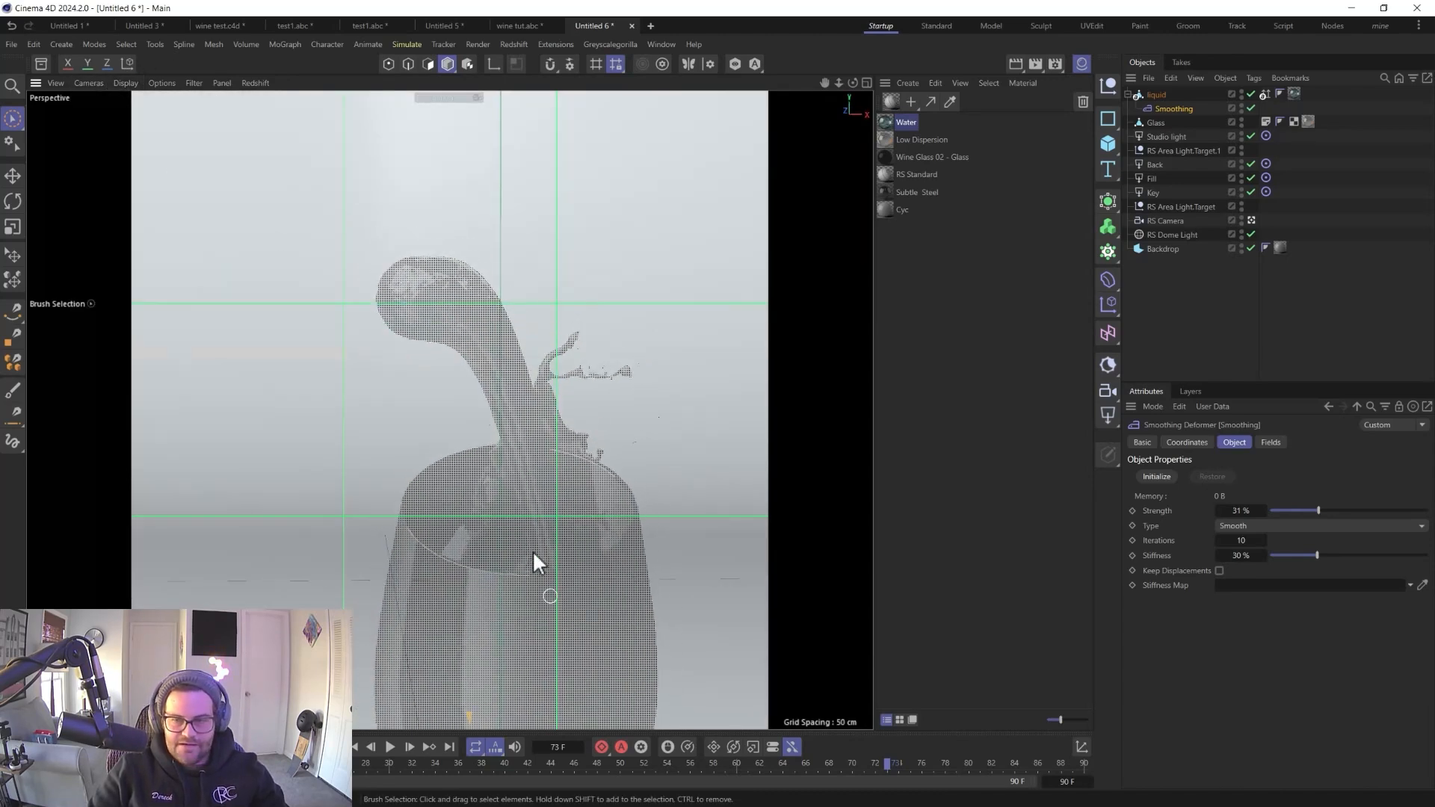
pyautogui.keyDown('alt'); pyautogui.moveTo(544, 576); pyautogui.dragTo(480, 441, button='middle'); pyautogui.keyUp('alt')
pyautogui.scroll(-3, 480, 442)
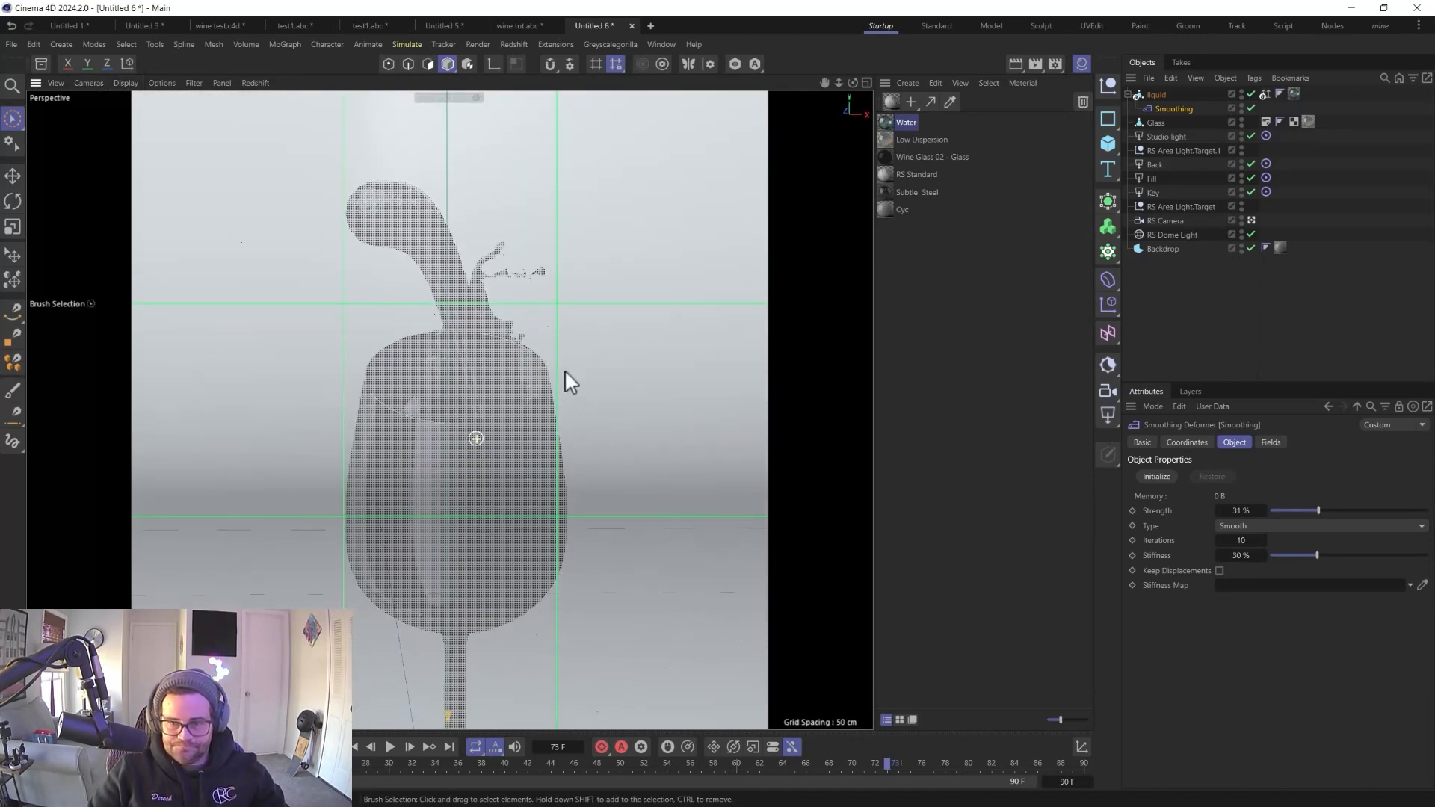
# - Open the Water material in the Node Editor and start the Redshift RenderView beside it
pyautogui.doubleClick(884, 121)
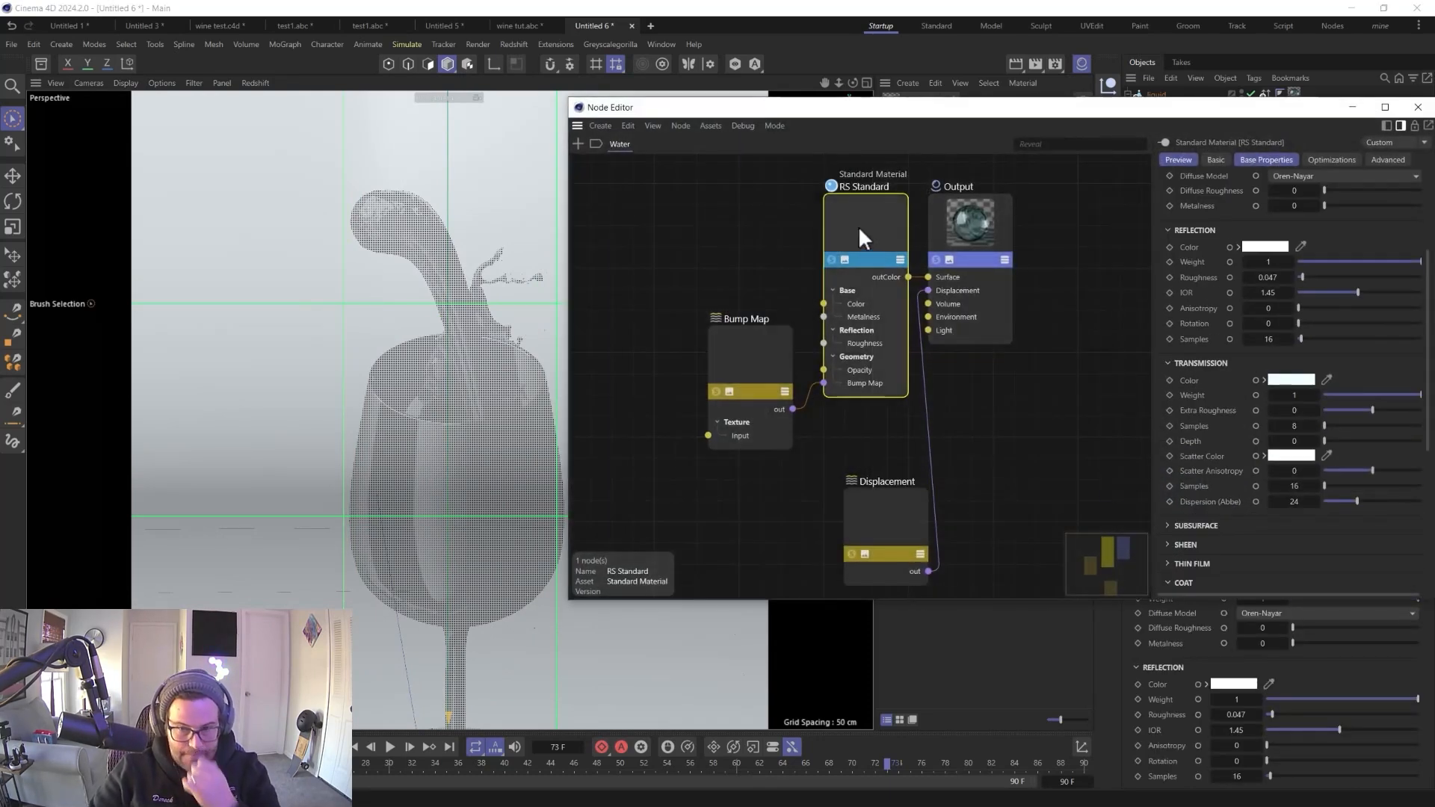
pyautogui.click(516, 44)
pyautogui.click(558, 153)
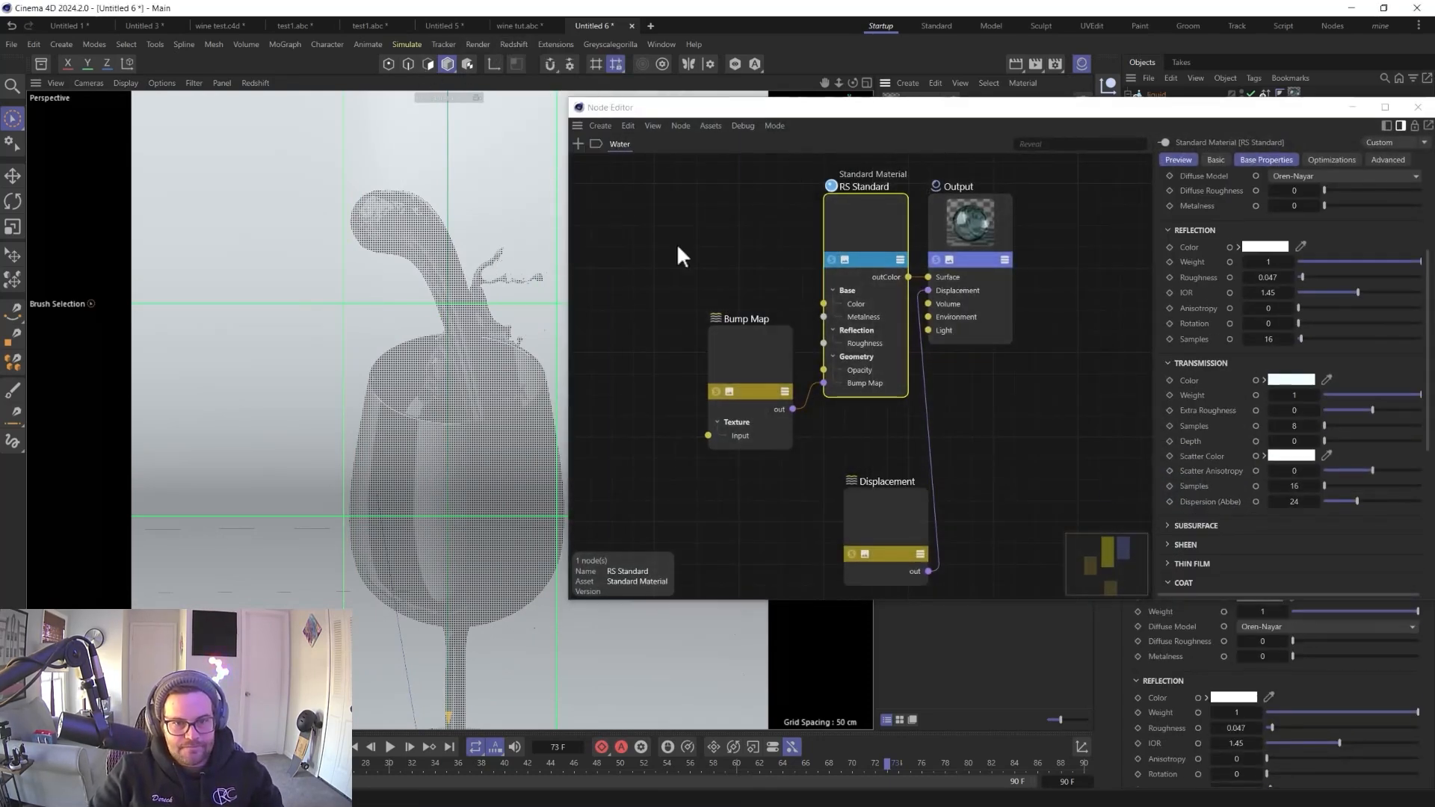
pyautogui.moveTo(791, 147); pyautogui.dragTo(293, 155)
pyautogui.click(827, 116)
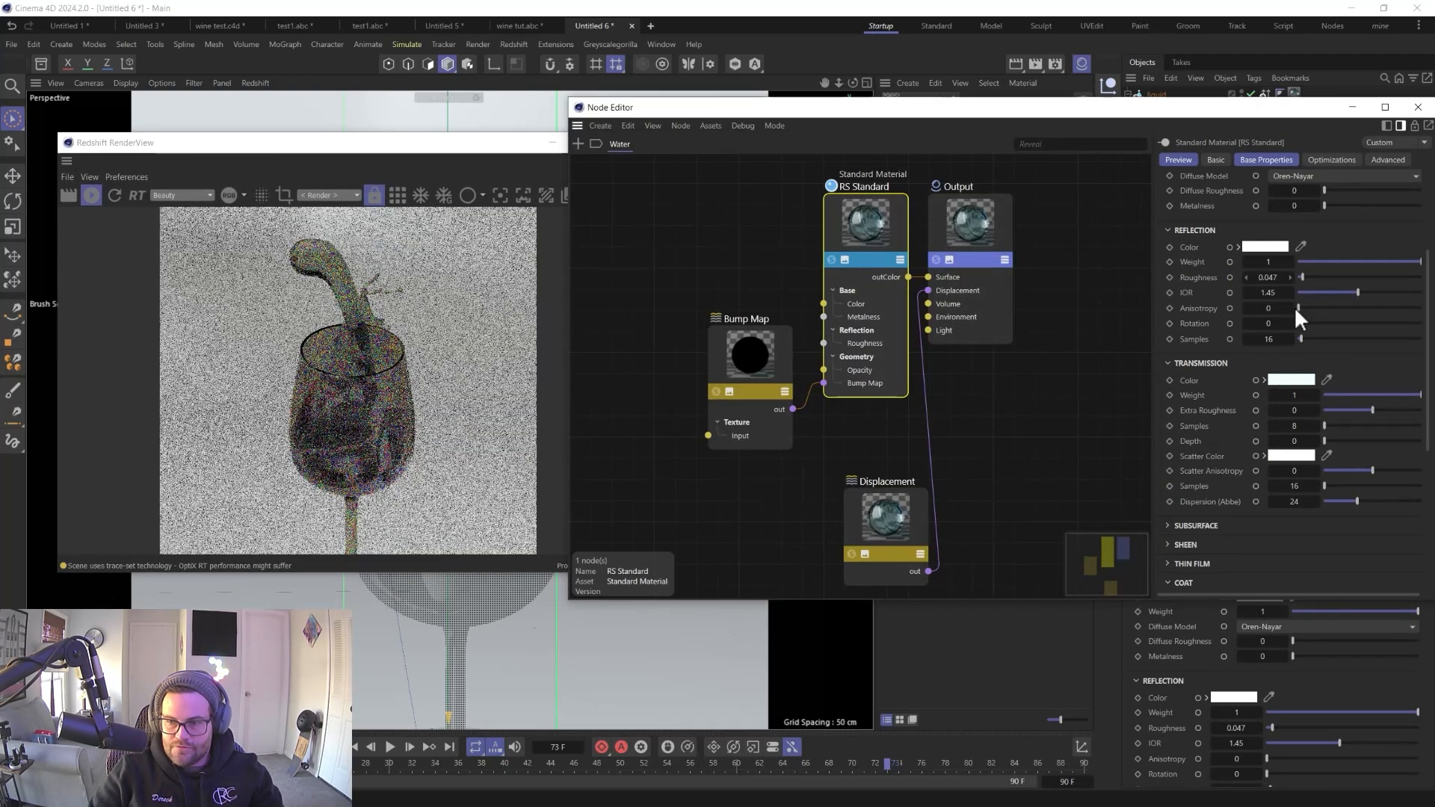
# - Change the Water material's transmission color to a very dark wine red, about RGB 19, 3, 6
pyautogui.click(1292, 380)
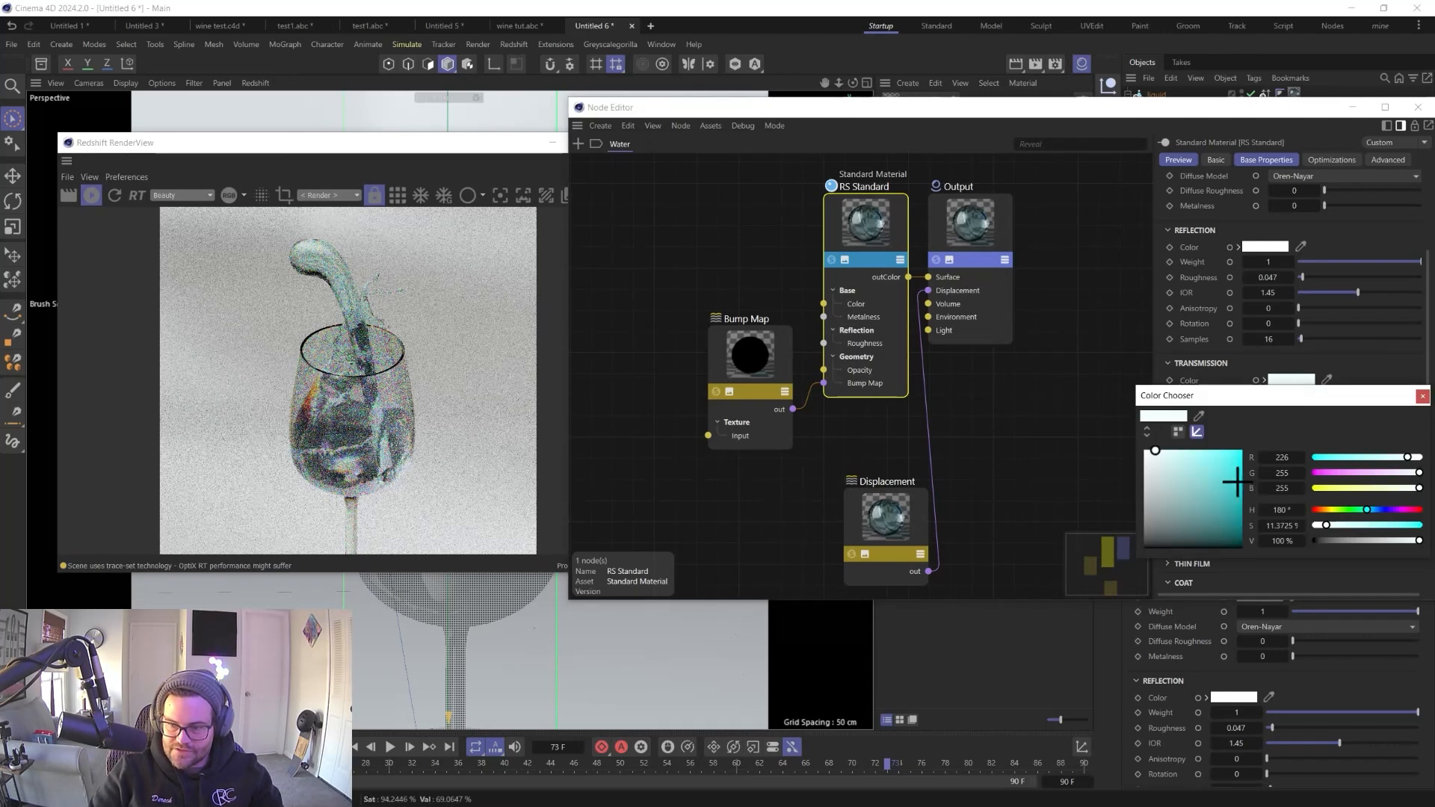
pyautogui.moveTo(1367, 510); pyautogui.dragTo(1317, 510)
pyautogui.moveTo(1225, 531); pyautogui.dragTo(1234, 538)
pyautogui.click(1320, 488)
pyautogui.moveTo(1327, 457); pyautogui.dragTo(1337, 457)
pyautogui.moveTo(1235, 523); pyautogui.dragTo(1228, 541)
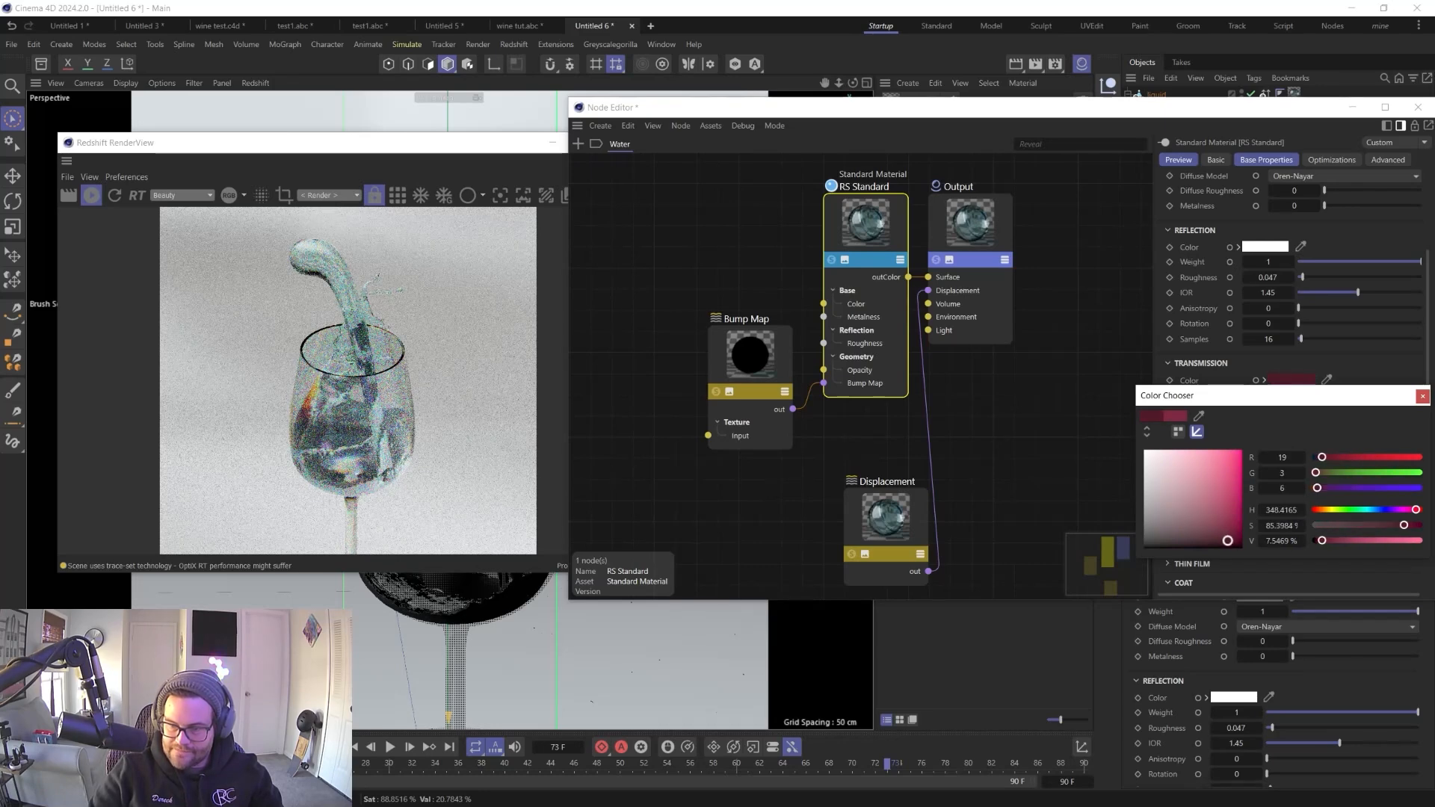
pyautogui.click(1422, 397)
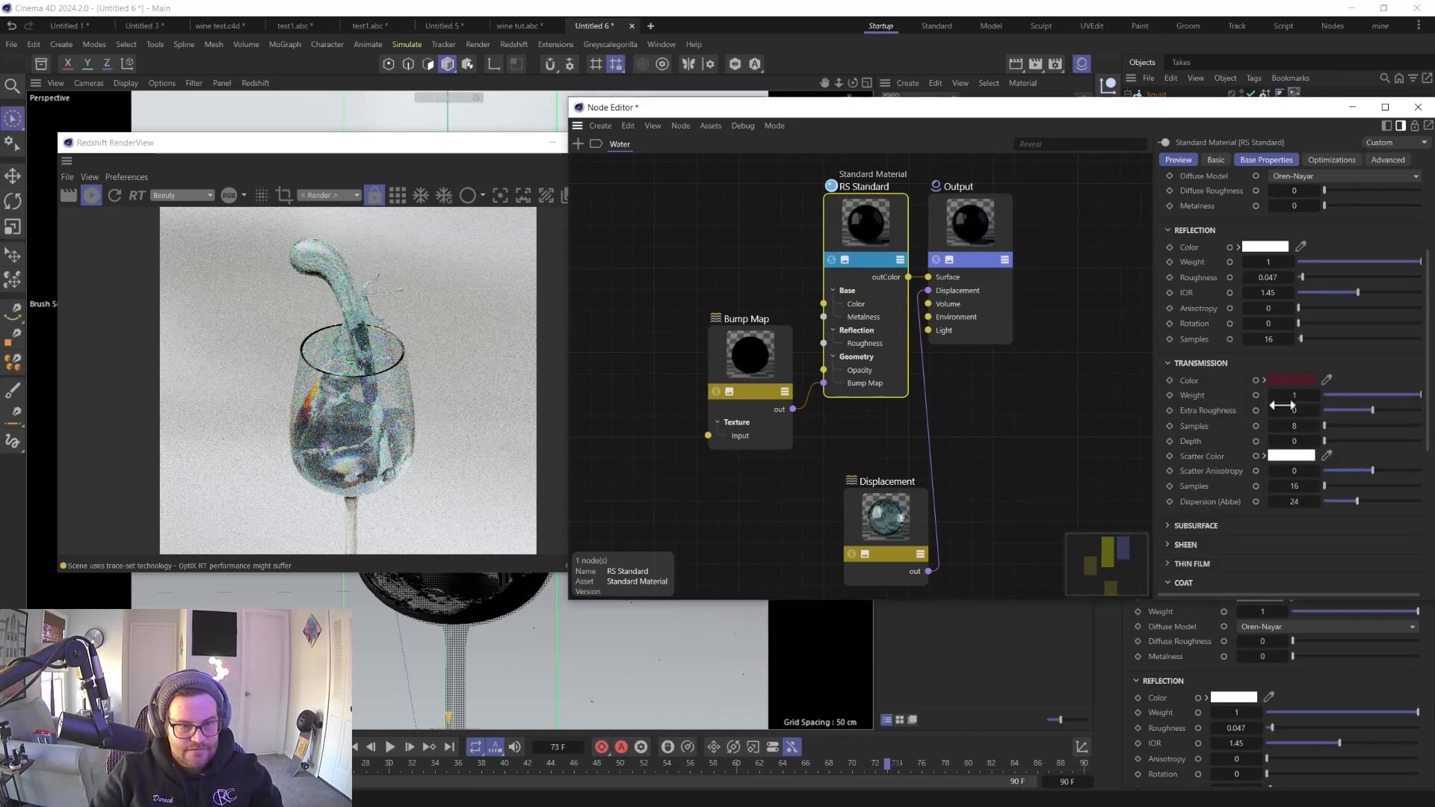
# - Set the Water material's scatter color to red, RGB 218, 32, 32, and the transmission depth to 0.2
pyautogui.click(1290, 455)
pyautogui.moveTo(1217, 562); pyautogui.dragTo(1227, 539)
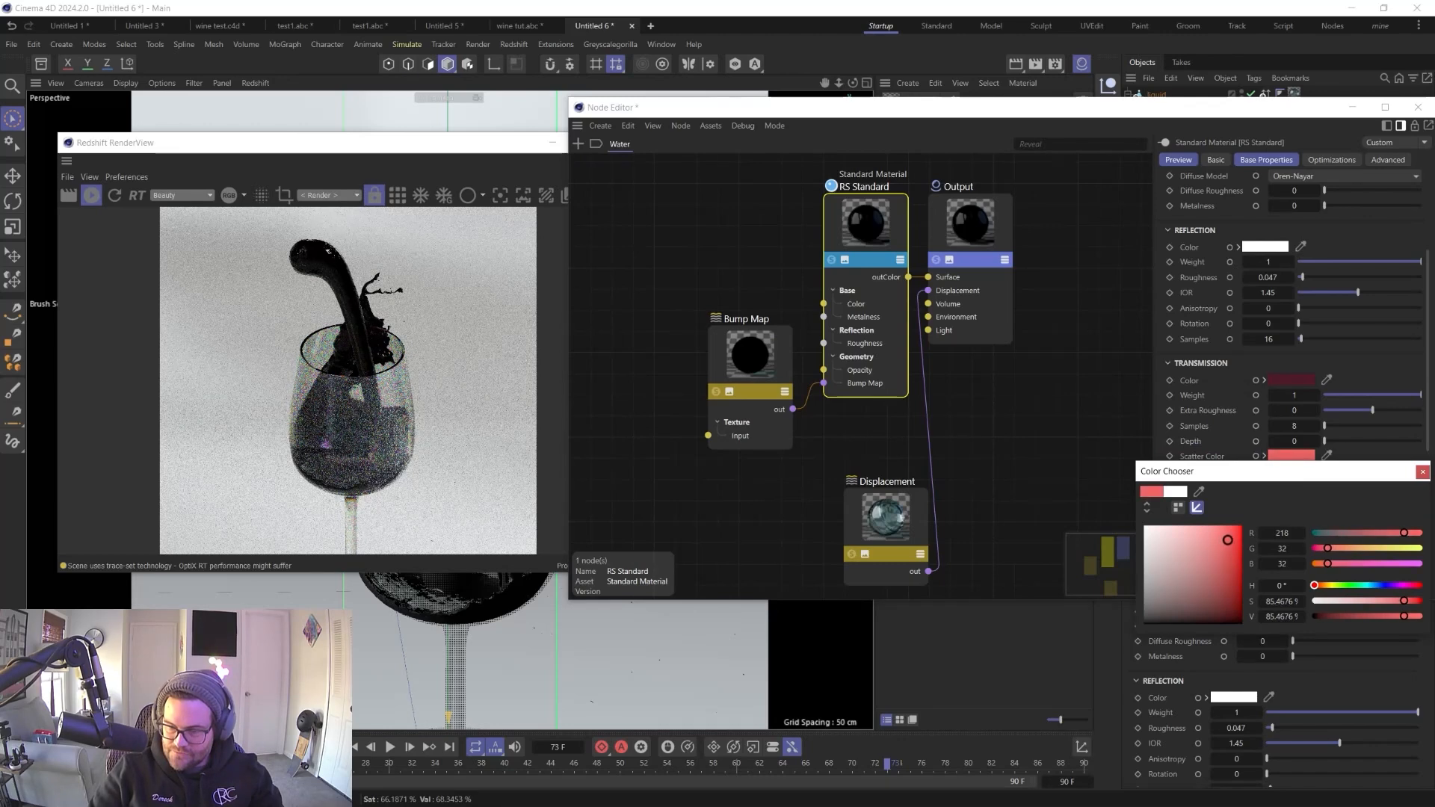
pyautogui.click(1422, 473)
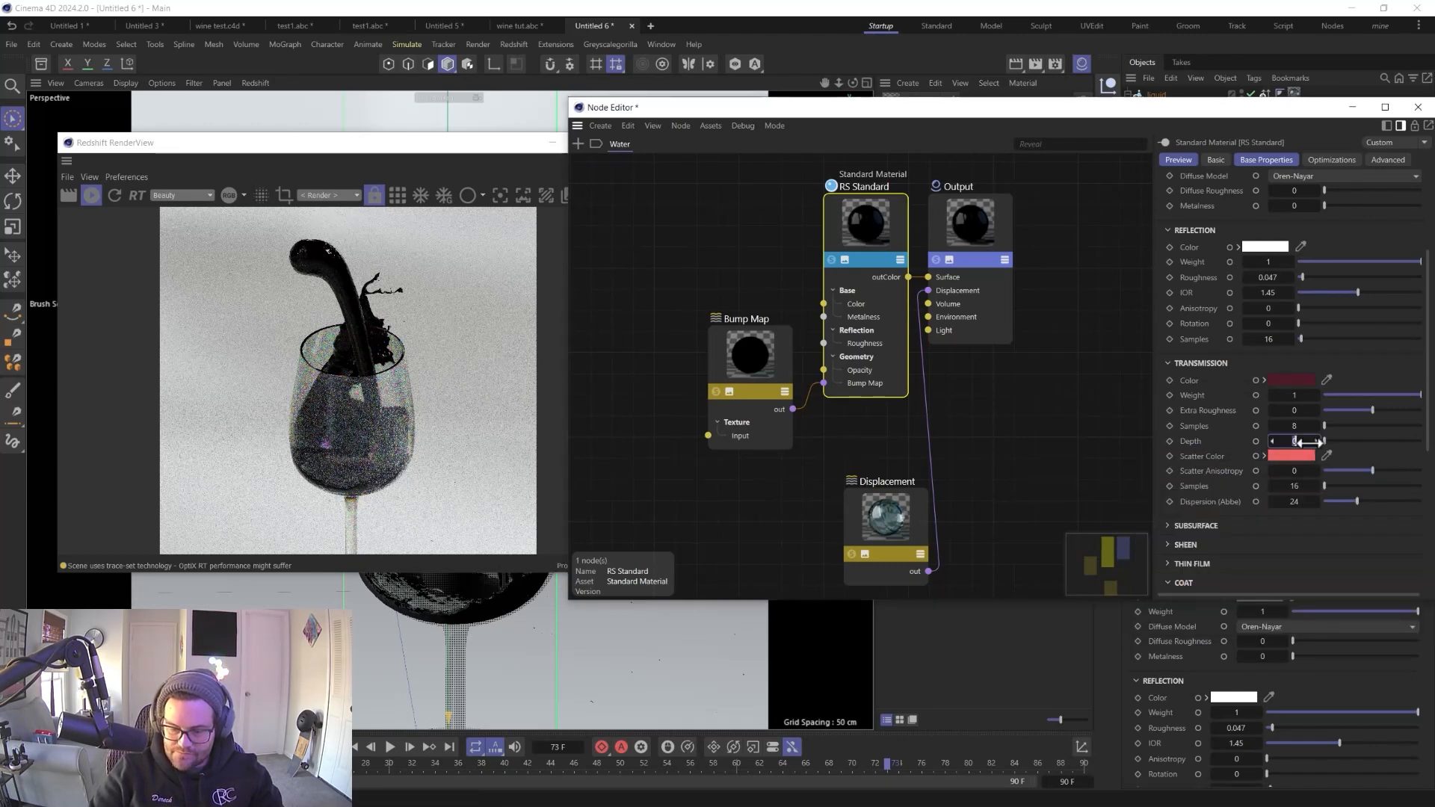
pyautogui.write('0.2')
pyautogui.press('Return')
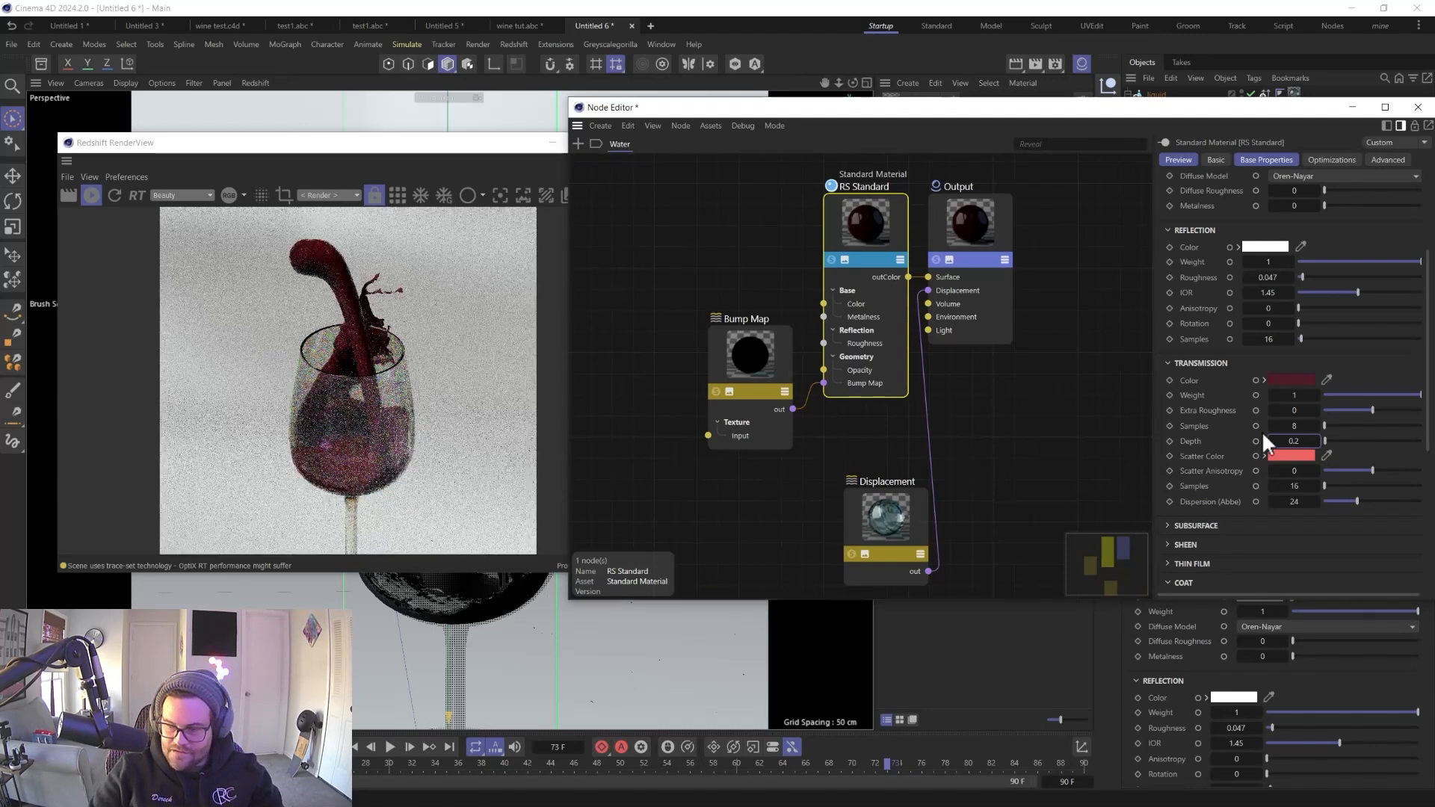
# - Darken the scatter color to a deep red and raise the scatter anisotropy to 0.866
pyautogui.click(1290, 456)
pyautogui.moveTo(1227, 586); pyautogui.dragTo(1223, 605)
pyautogui.click(1422, 472)
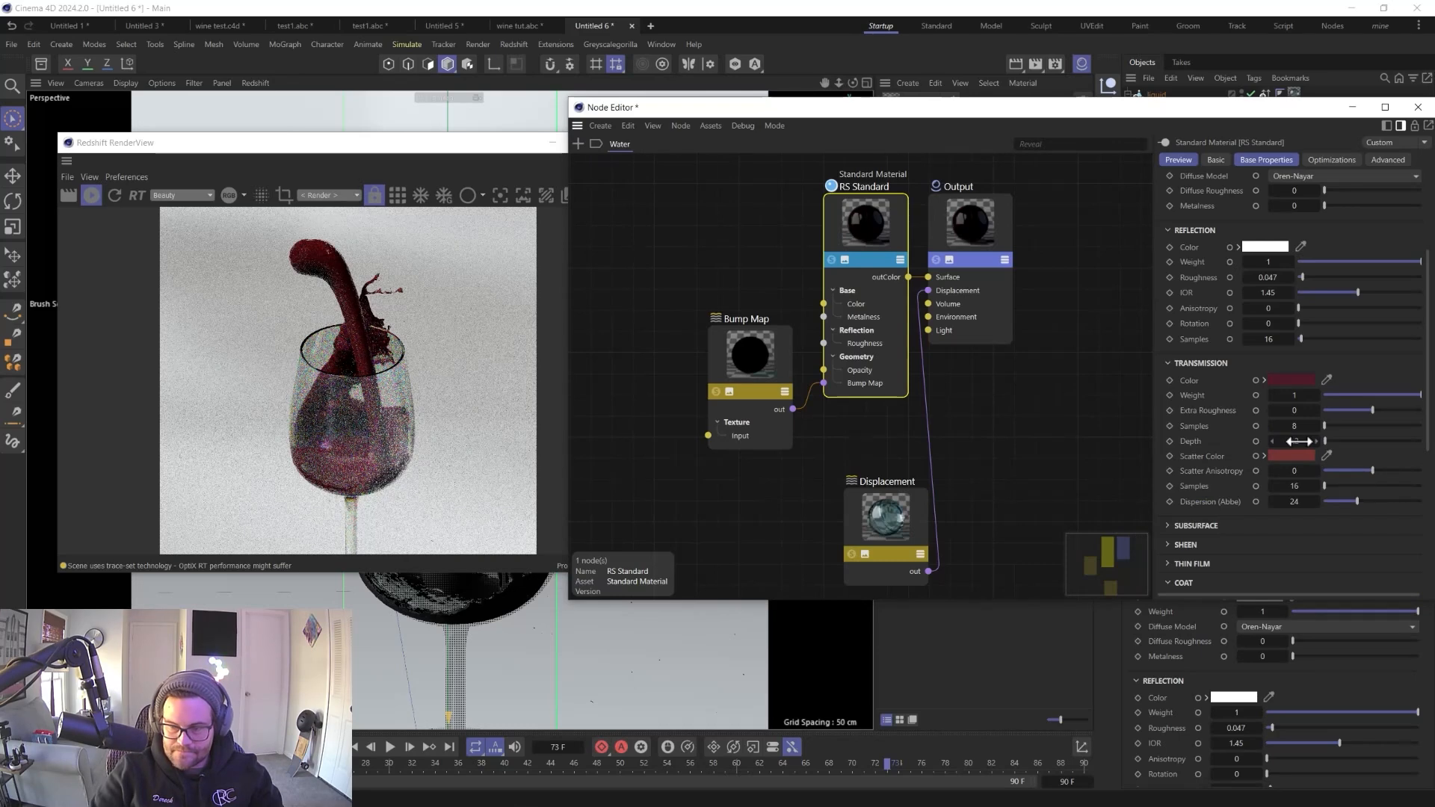
pyautogui.moveTo(1335, 473); pyautogui.dragTo(1416, 471)
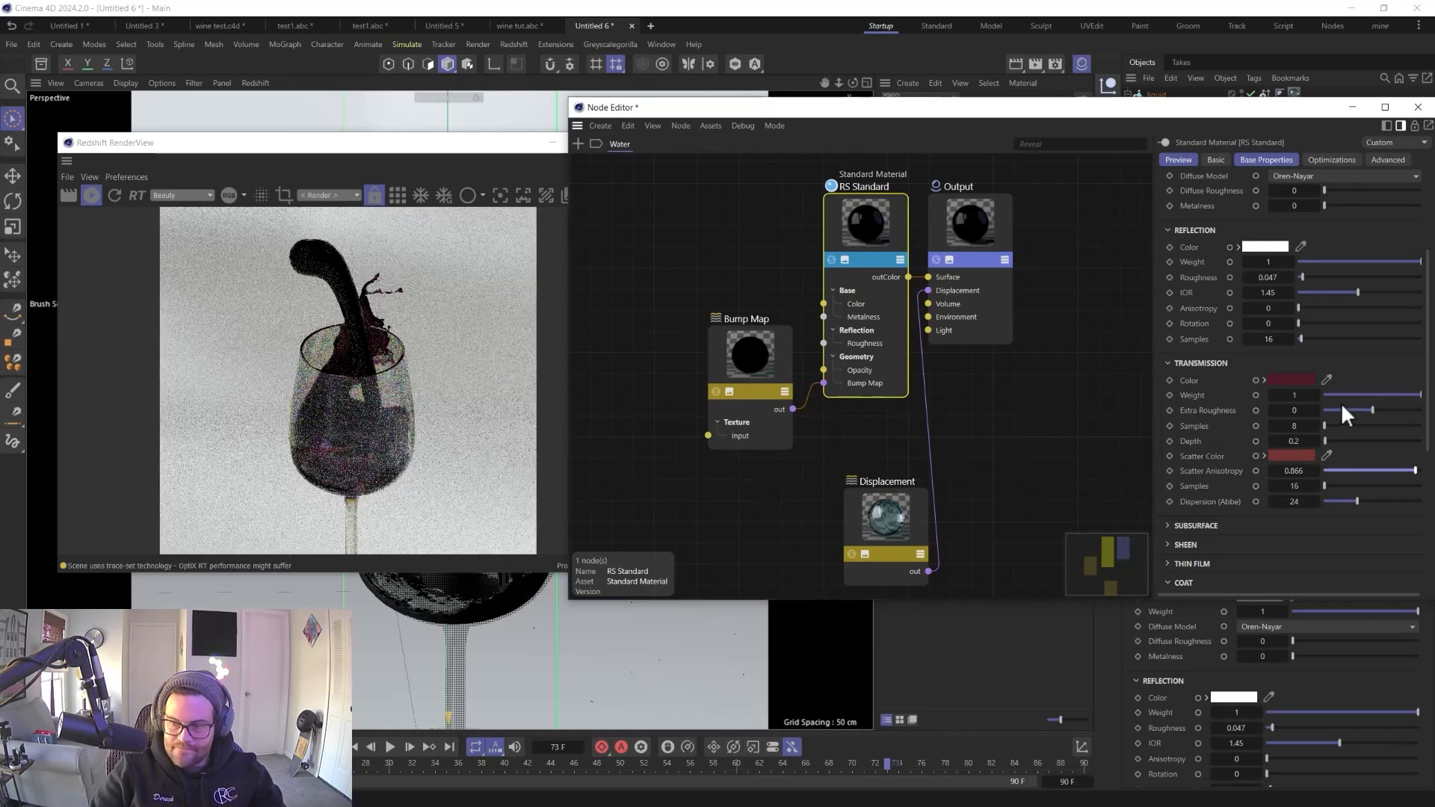
# - Brighten the transmission color to a richer wine red, RGB 59, 5, 16
pyautogui.click(1283, 381)
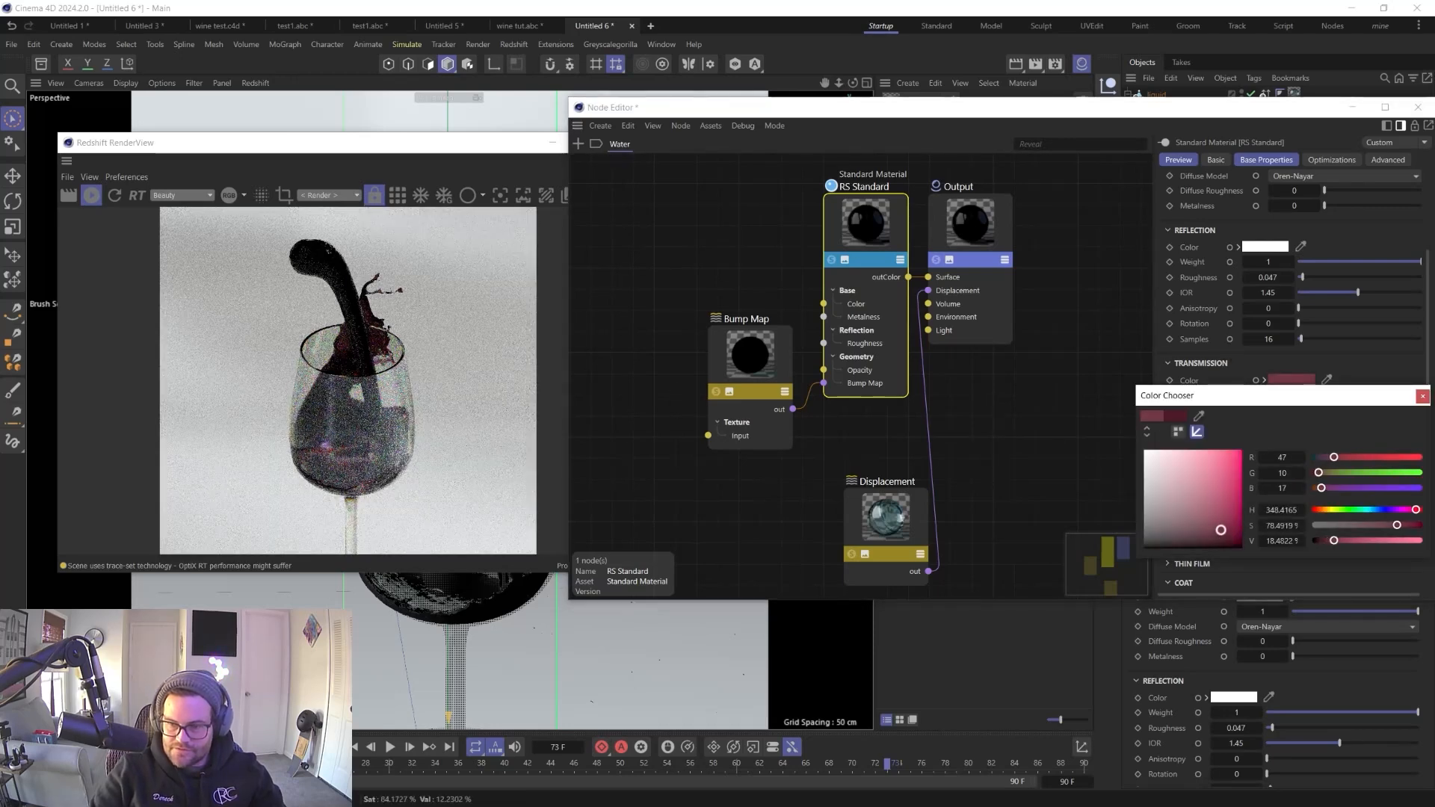
pyautogui.click(1226, 536)
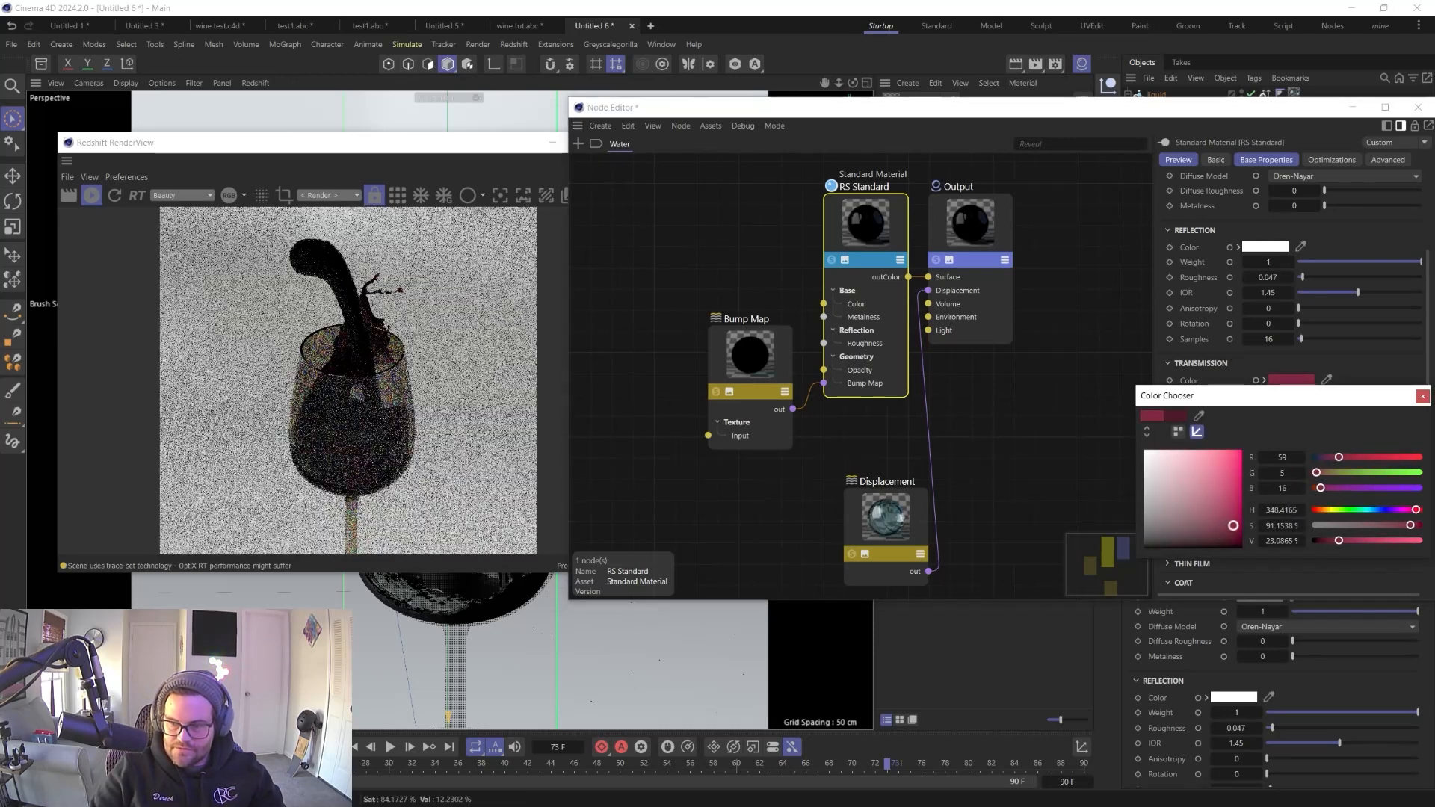
pyautogui.click(1422, 396)
# - Set the transmission depth to 0.3 and darken the scatter color slightly, to RGB 33, 6, 6
pyautogui.moveTo(1331, 441); pyautogui.dragTo(1333, 441)
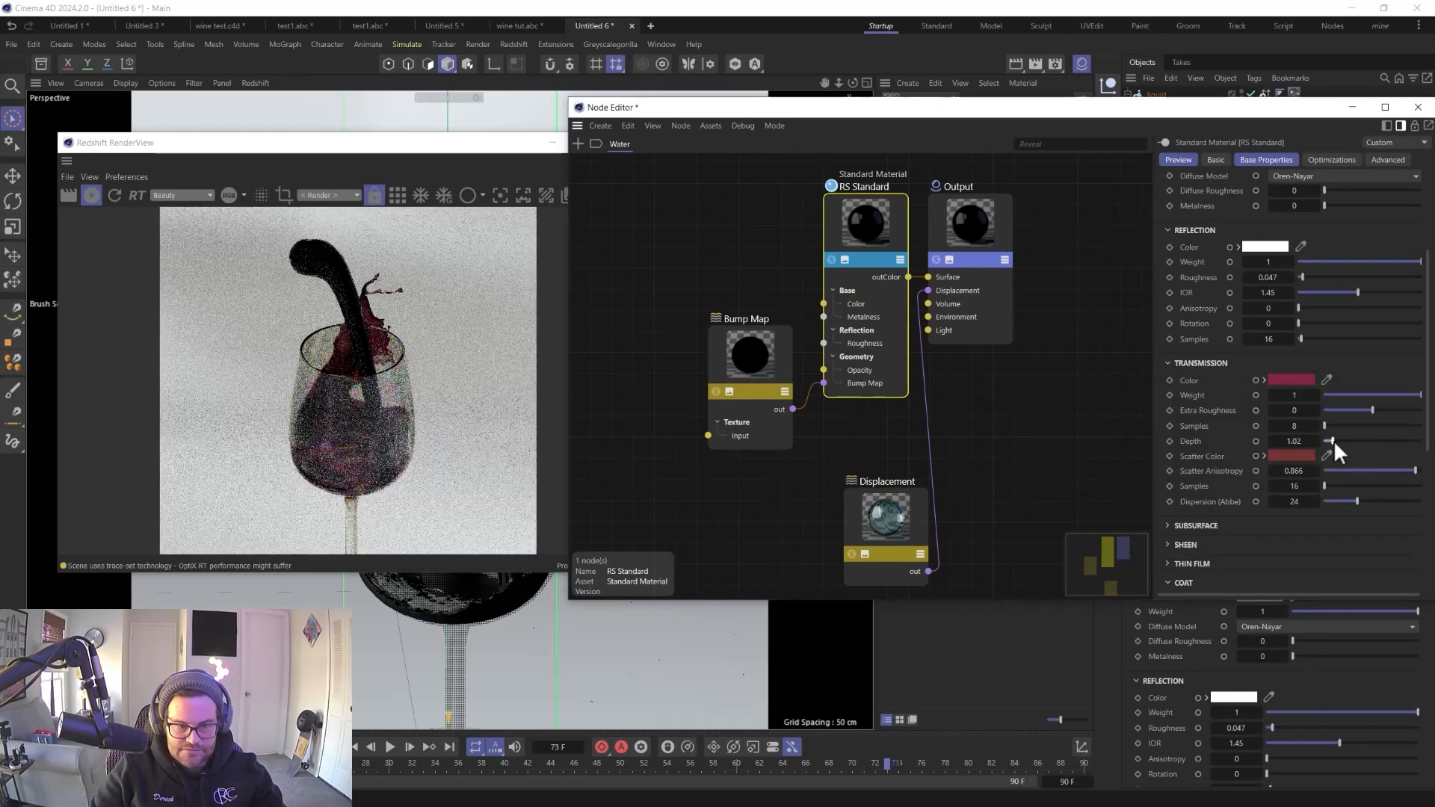
pyautogui.click(1293, 441)
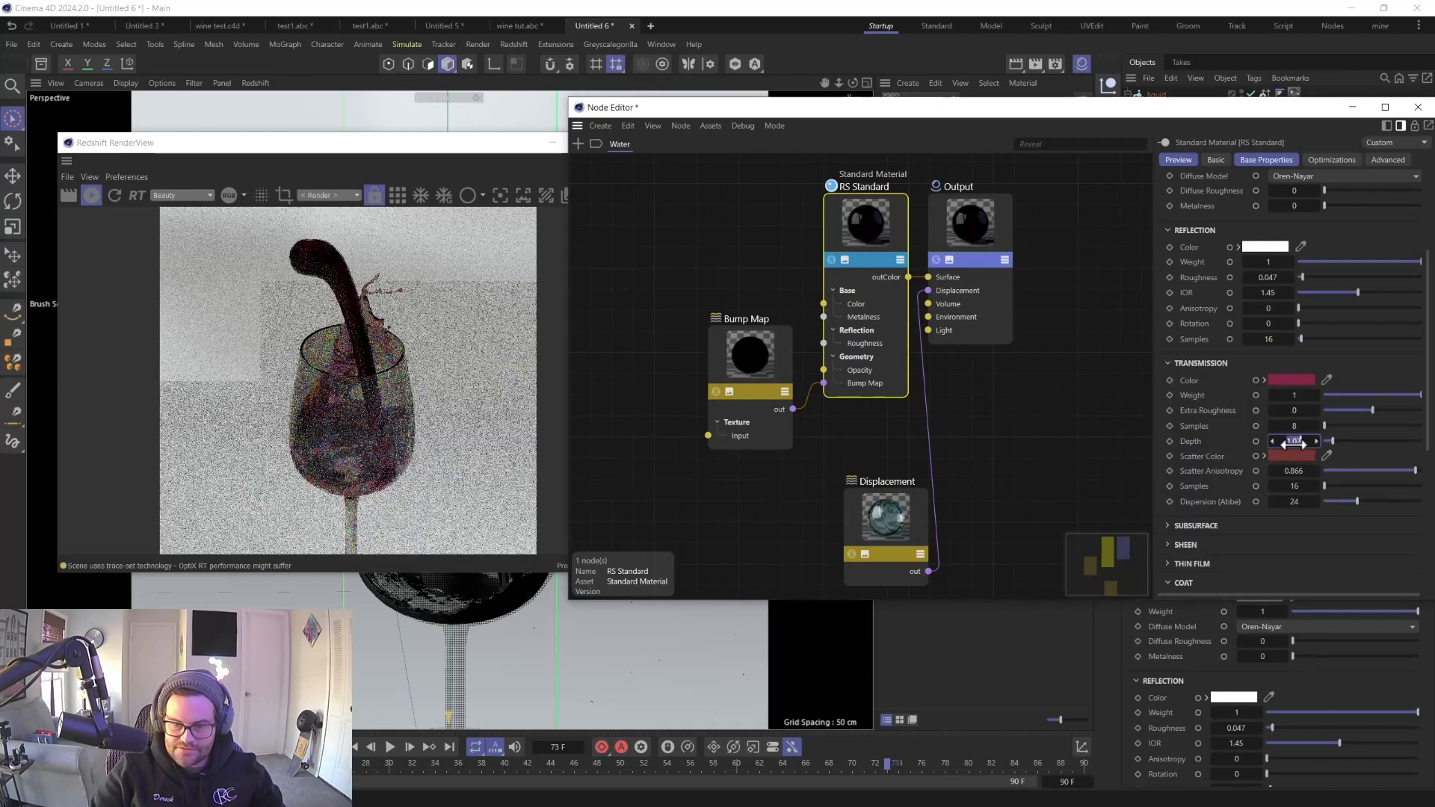
pyautogui.write('3')
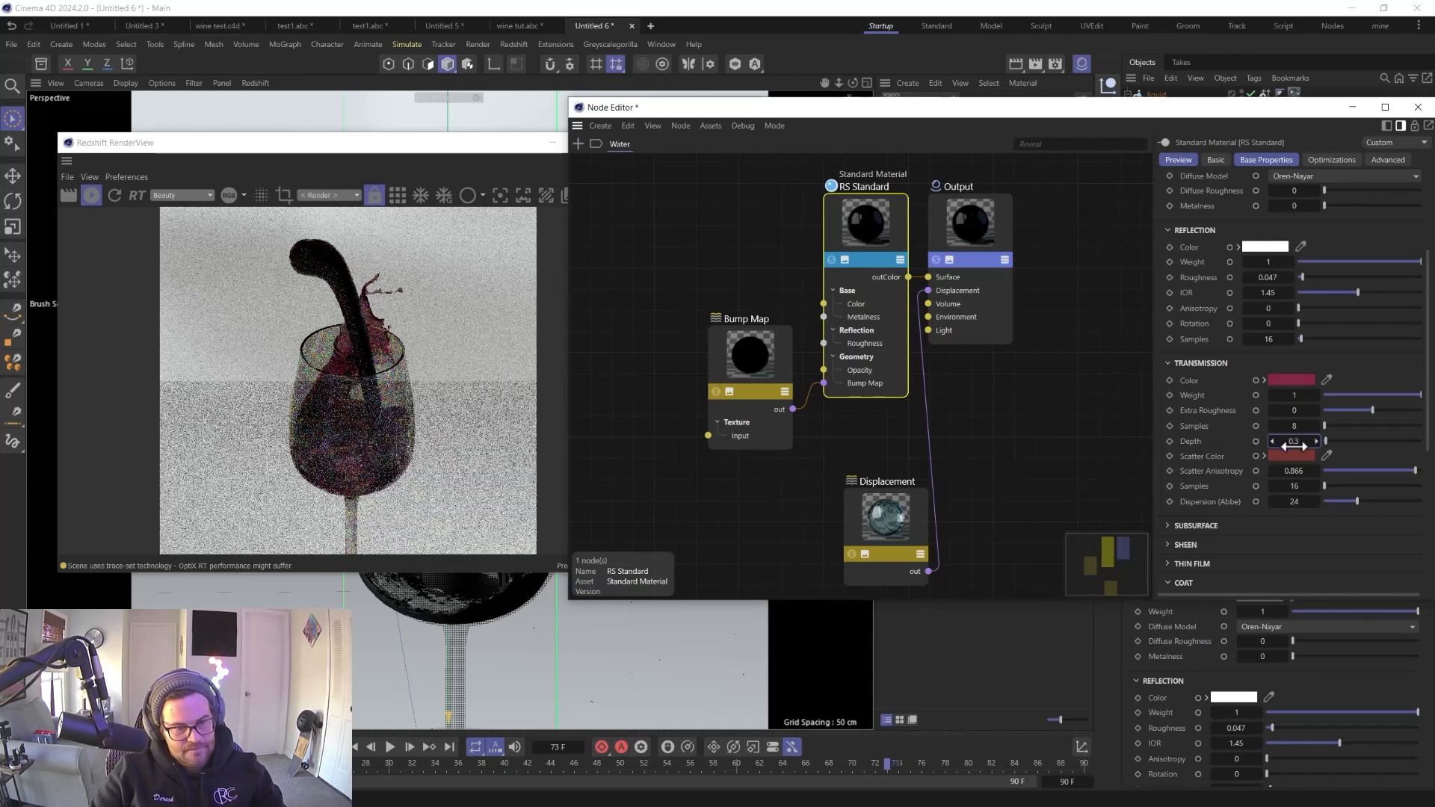
pyautogui.click(1308, 457)
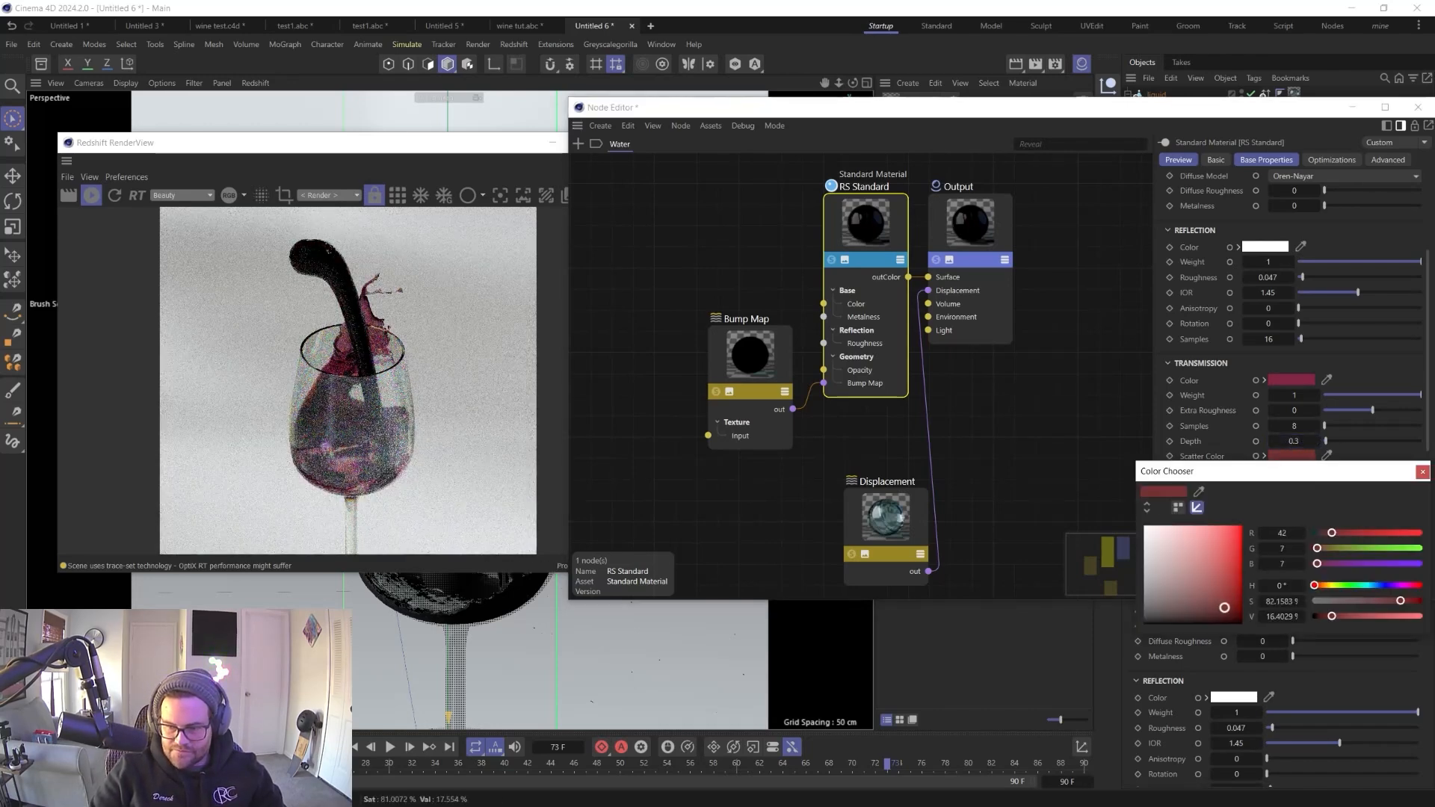
pyautogui.click(1423, 471)
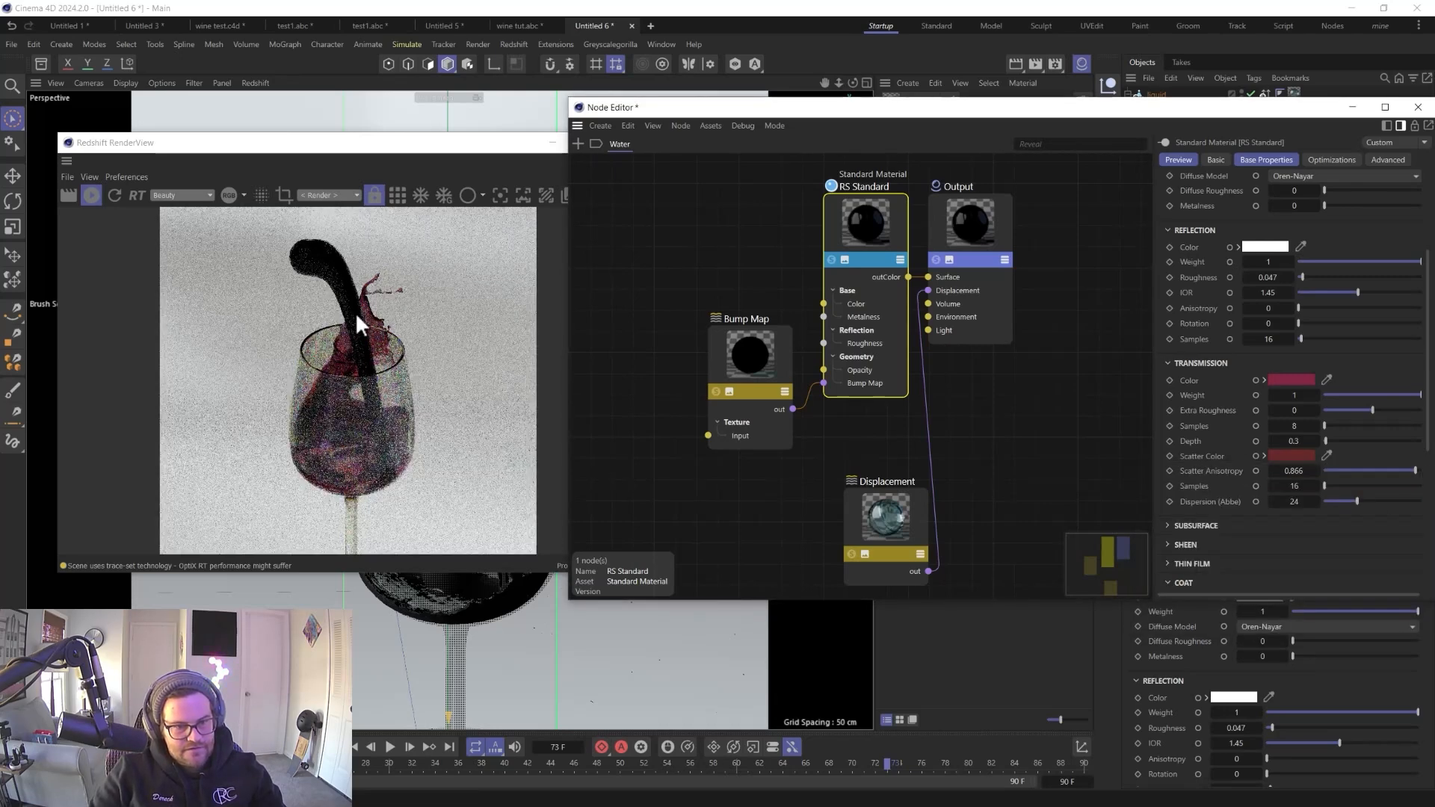
# - Refine the transmission color to a darker, more purple wine tone, RGB 39, 3, 17
pyautogui.click(1291, 380)
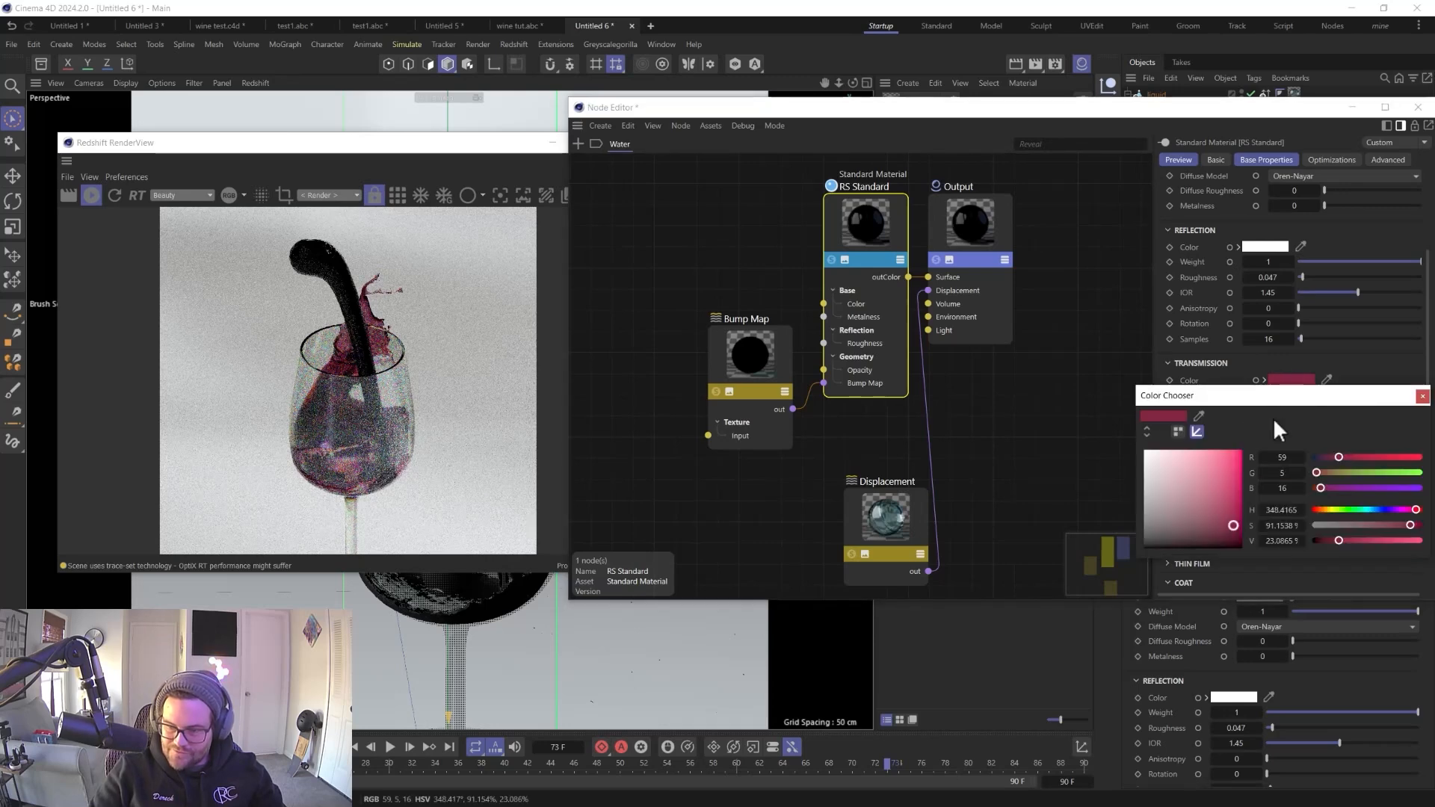
pyautogui.moveTo(1231, 530); pyautogui.dragTo(1230, 532)
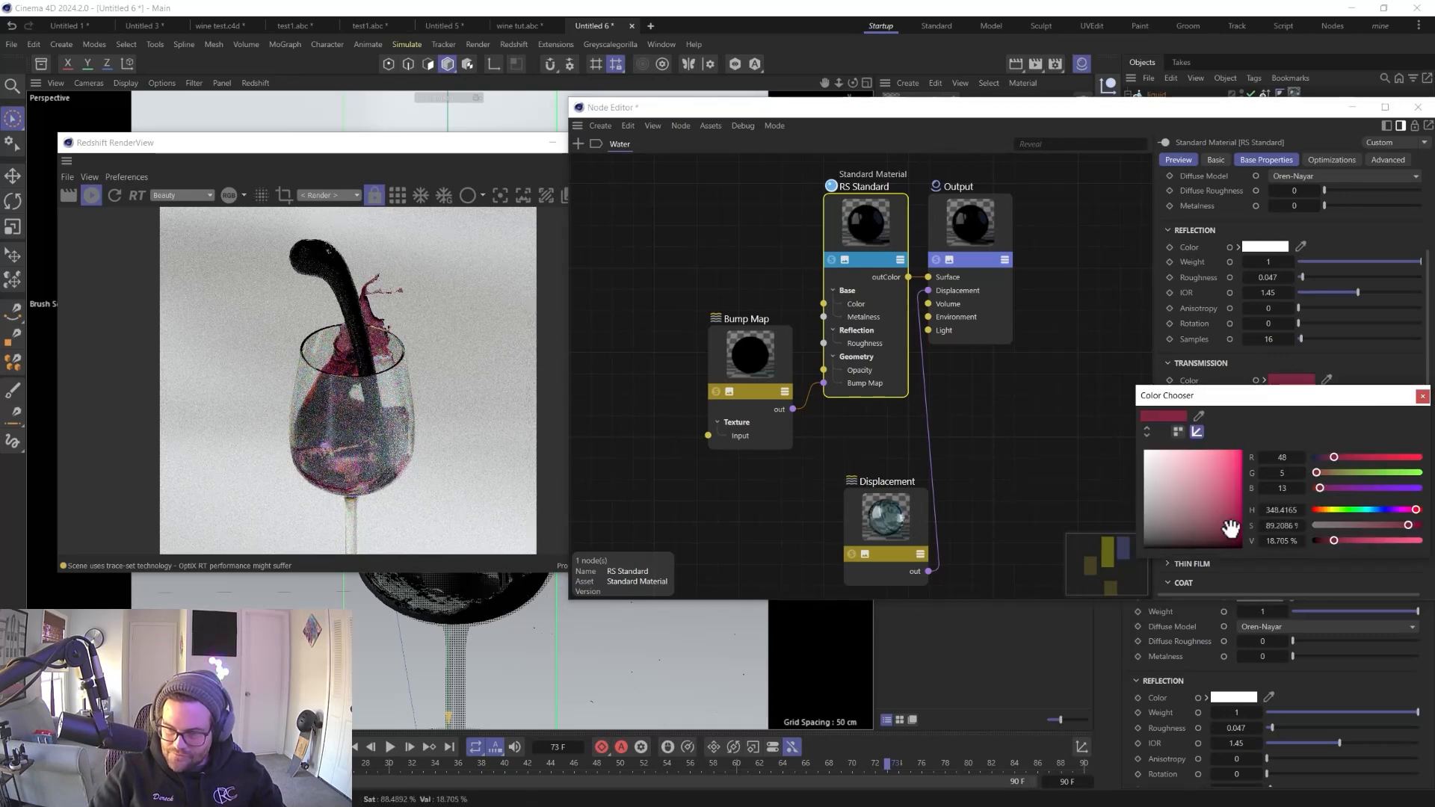
pyautogui.click(1423, 396)
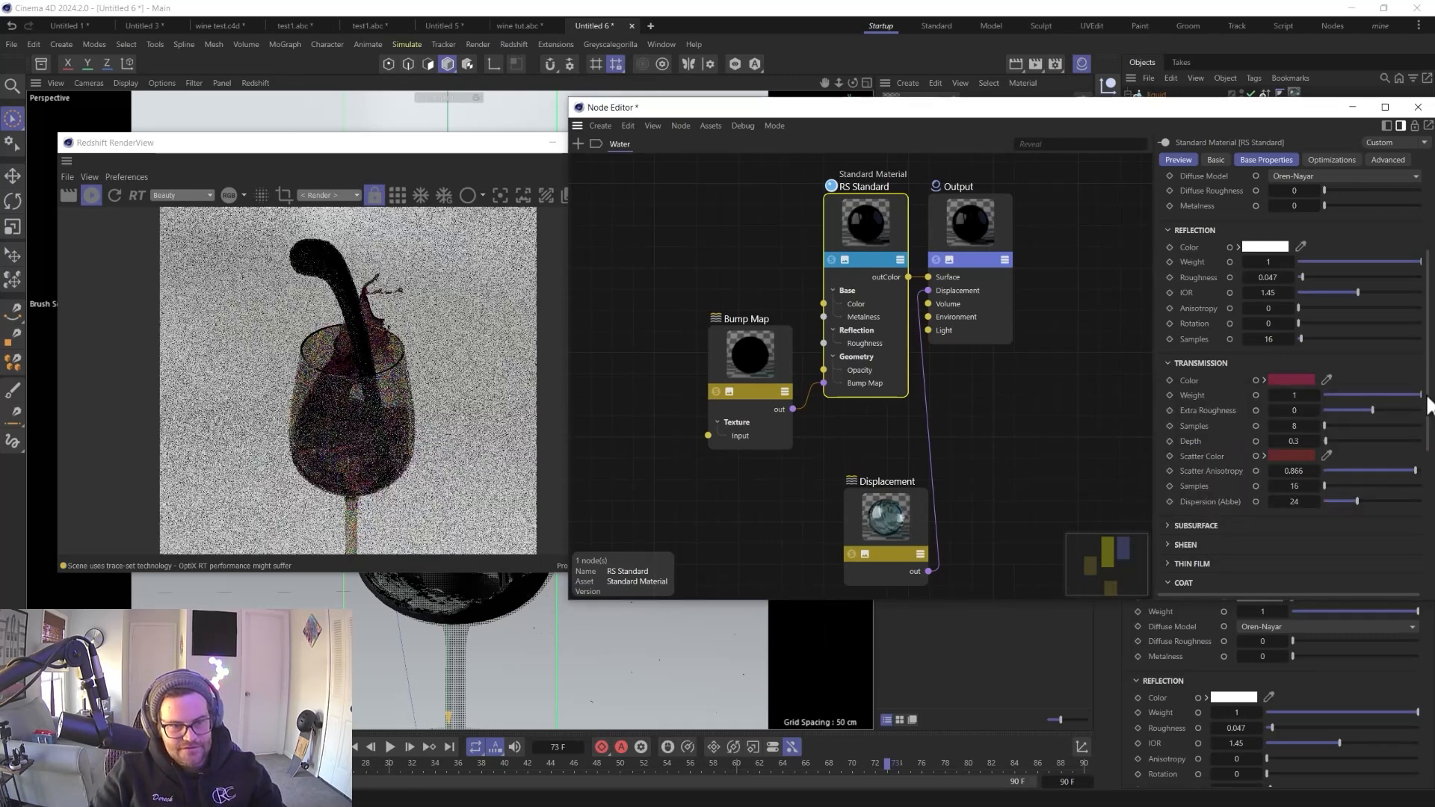
pyautogui.click(1292, 380)
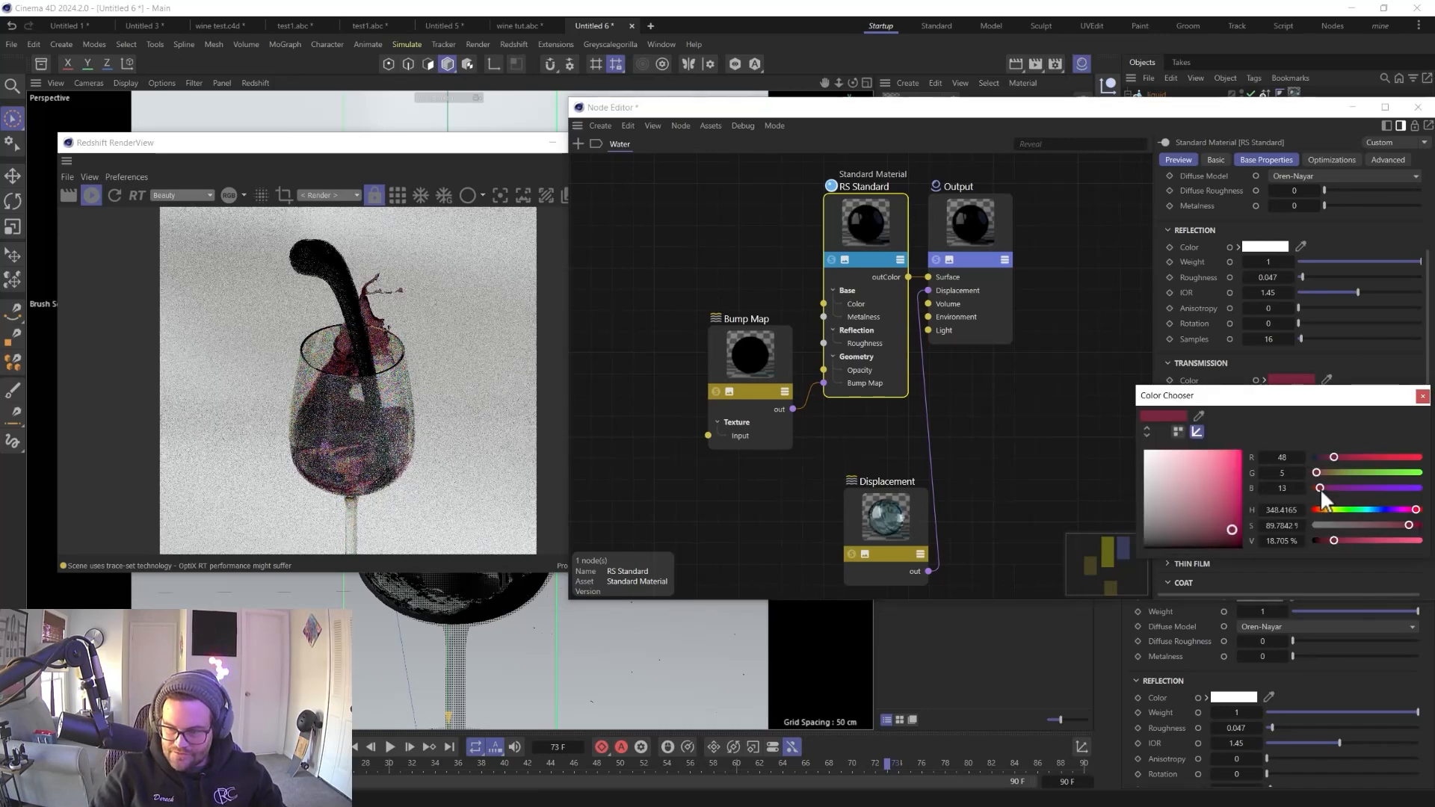
pyautogui.moveTo(1320, 488); pyautogui.dragTo(1322, 487)
pyautogui.moveTo(1232, 530); pyautogui.dragTo(1234, 532)
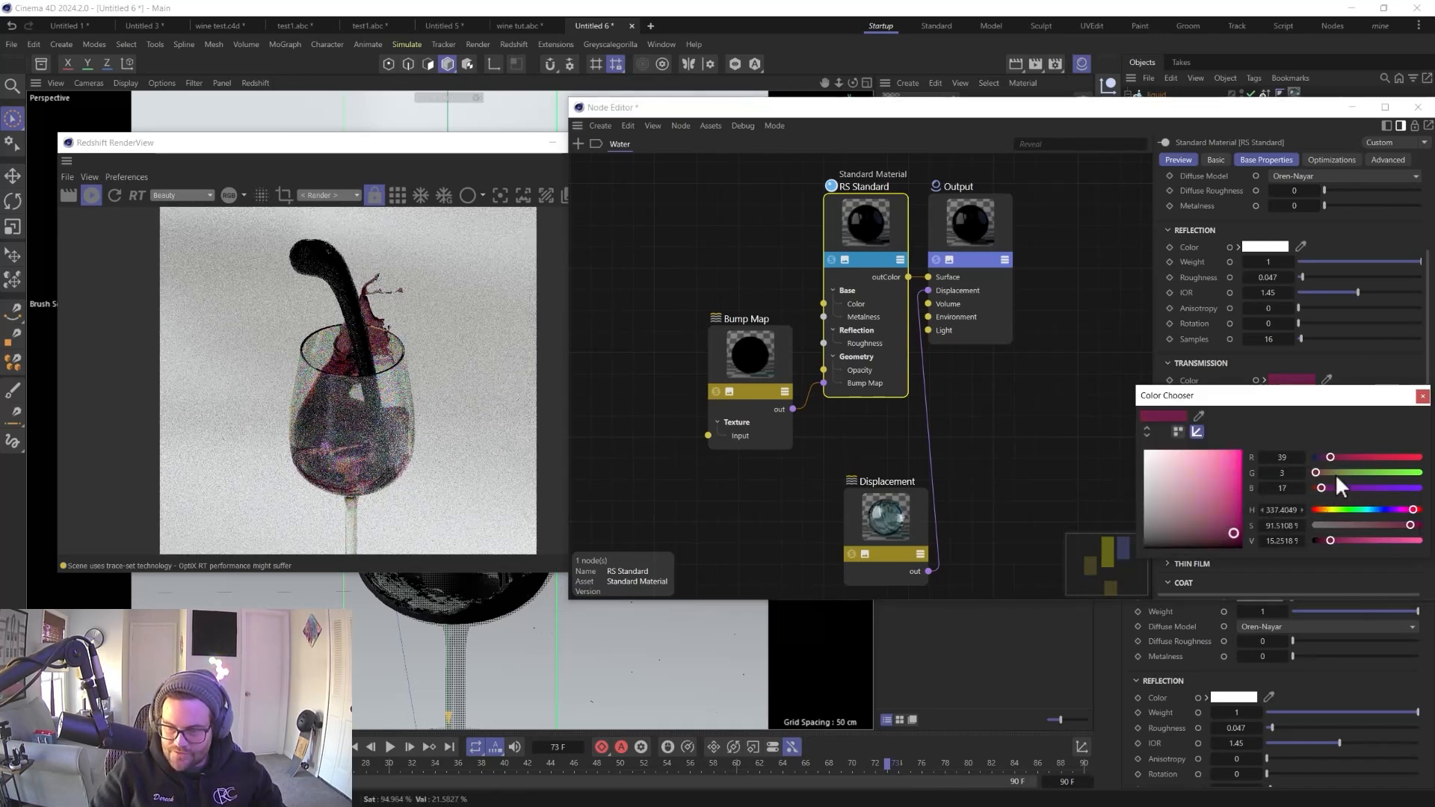
pyautogui.click(1423, 398)
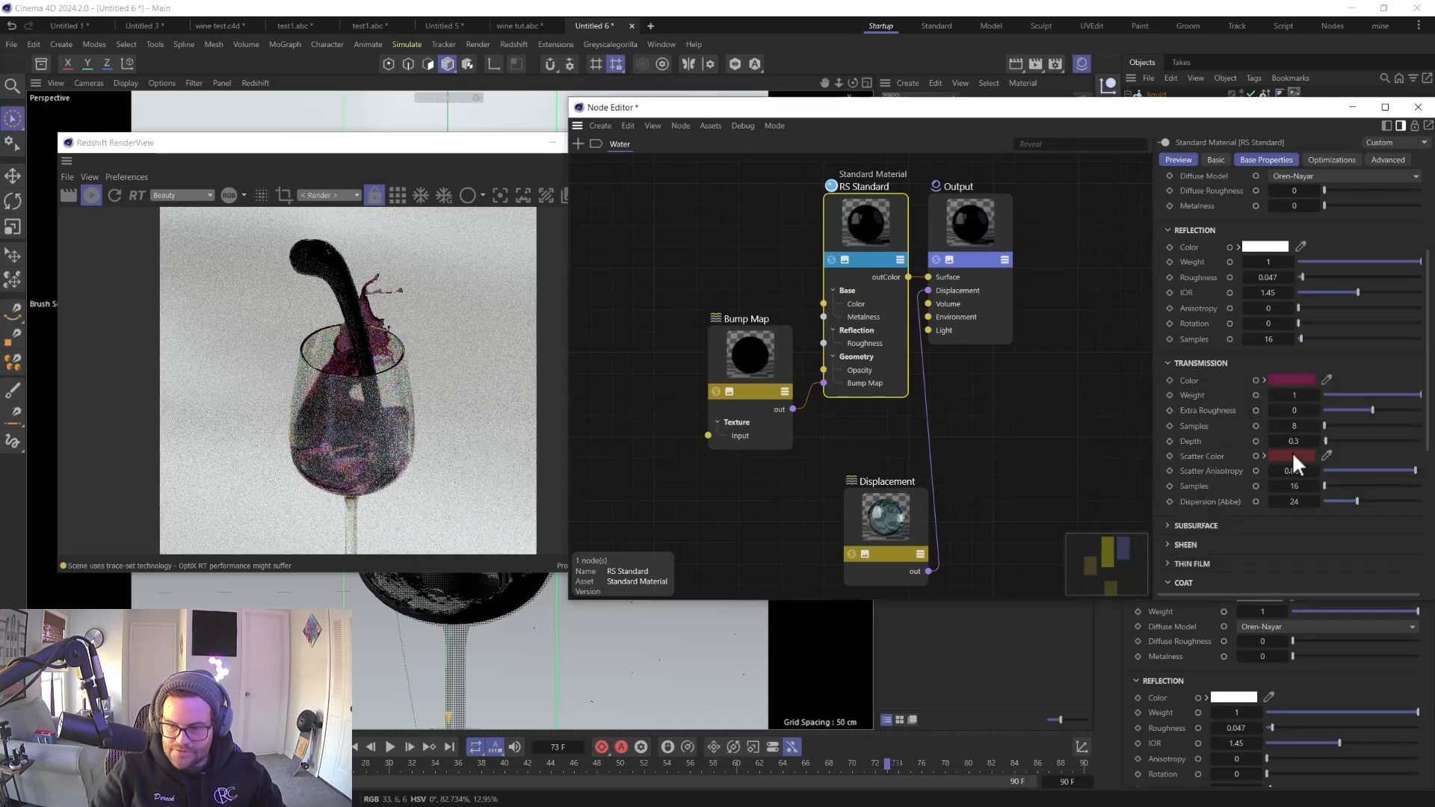
# - Brighten the scatter color to a stronger red, RGB 121, 6, 6
pyautogui.click(1292, 455)
pyautogui.moveTo(1331, 533); pyautogui.dragTo(1340, 532)
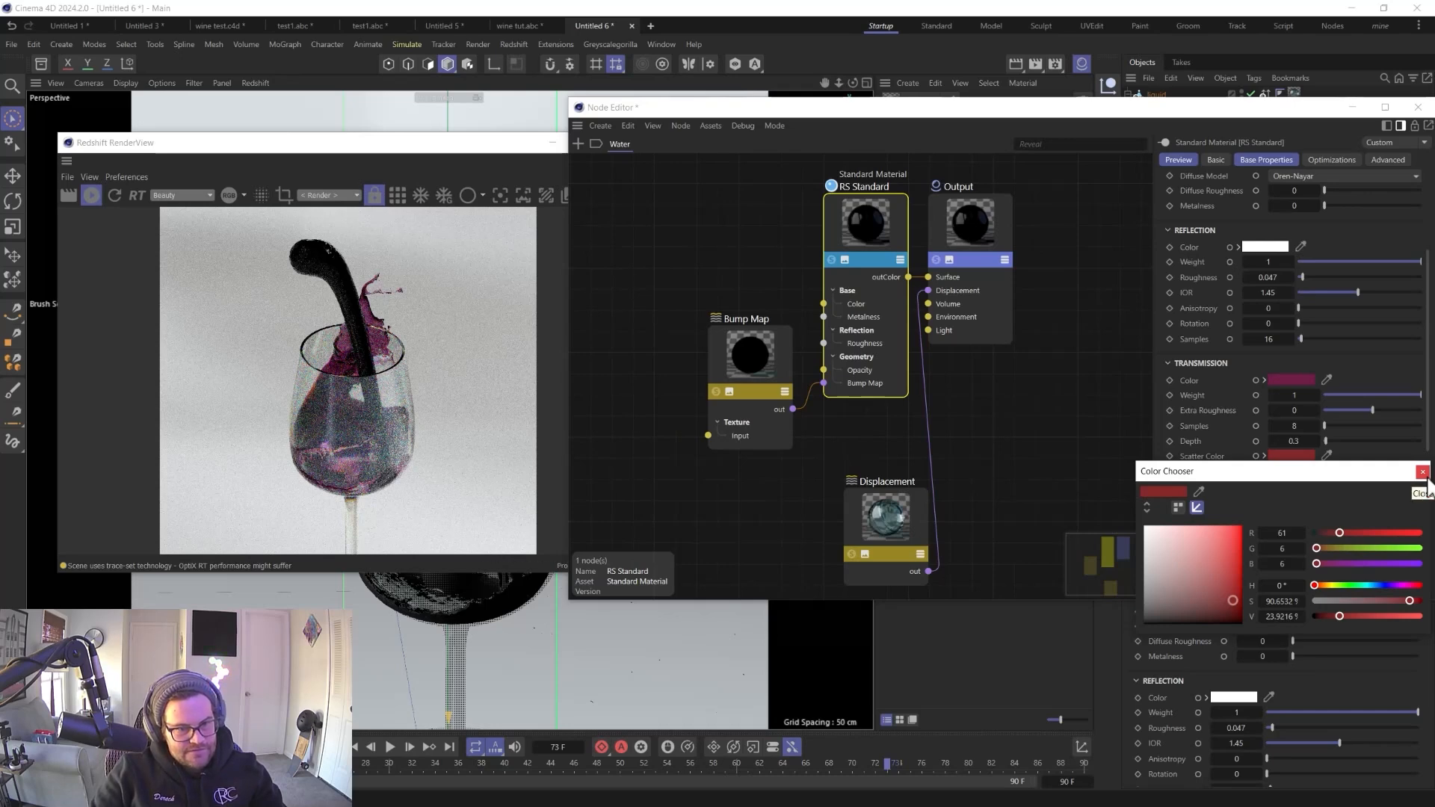
pyautogui.moveTo(1340, 532); pyautogui.dragTo(1364, 533)
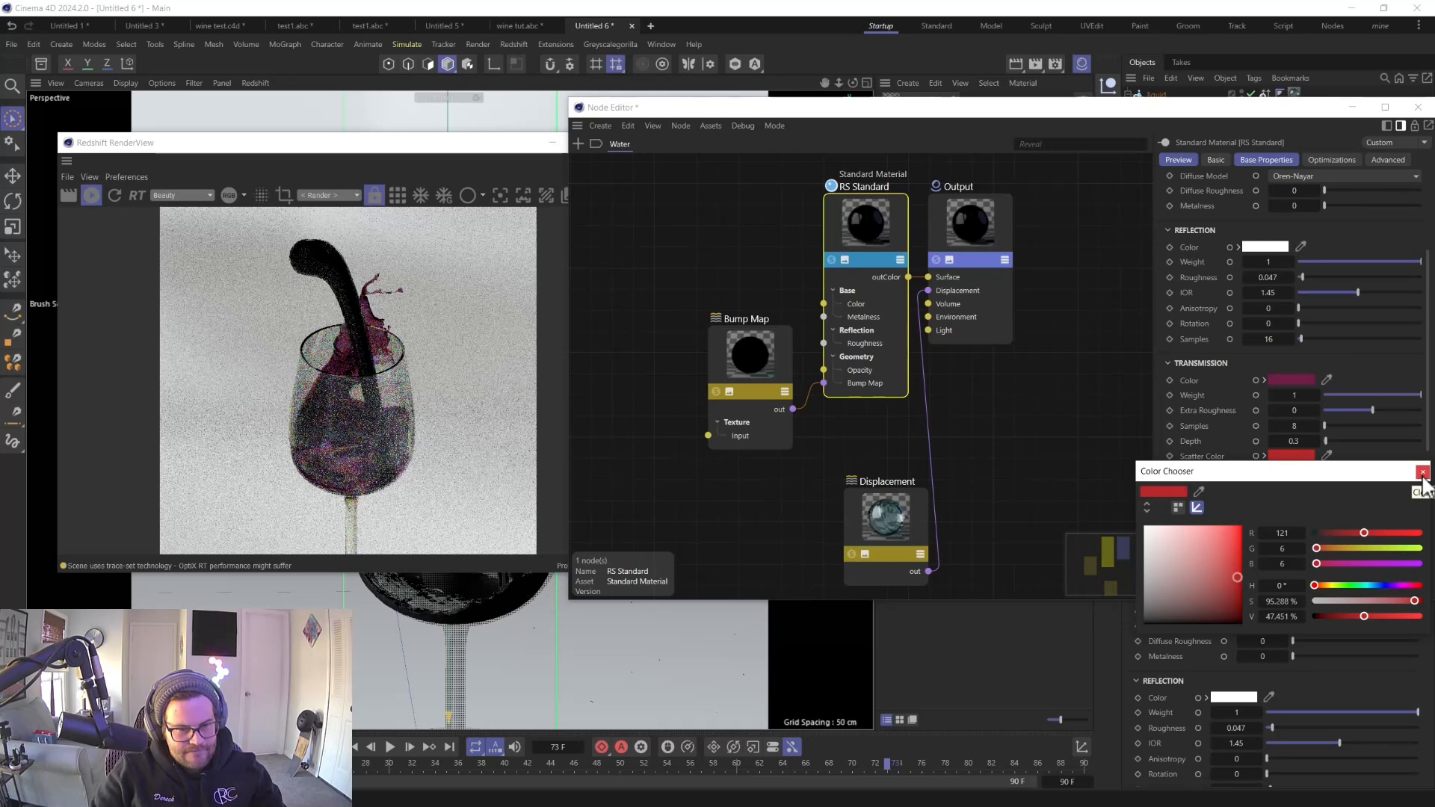
# - Set the transmission depth to 0.4 and darken the transmission color to RGB 17, 1, 4
pyautogui.click(1422, 473)
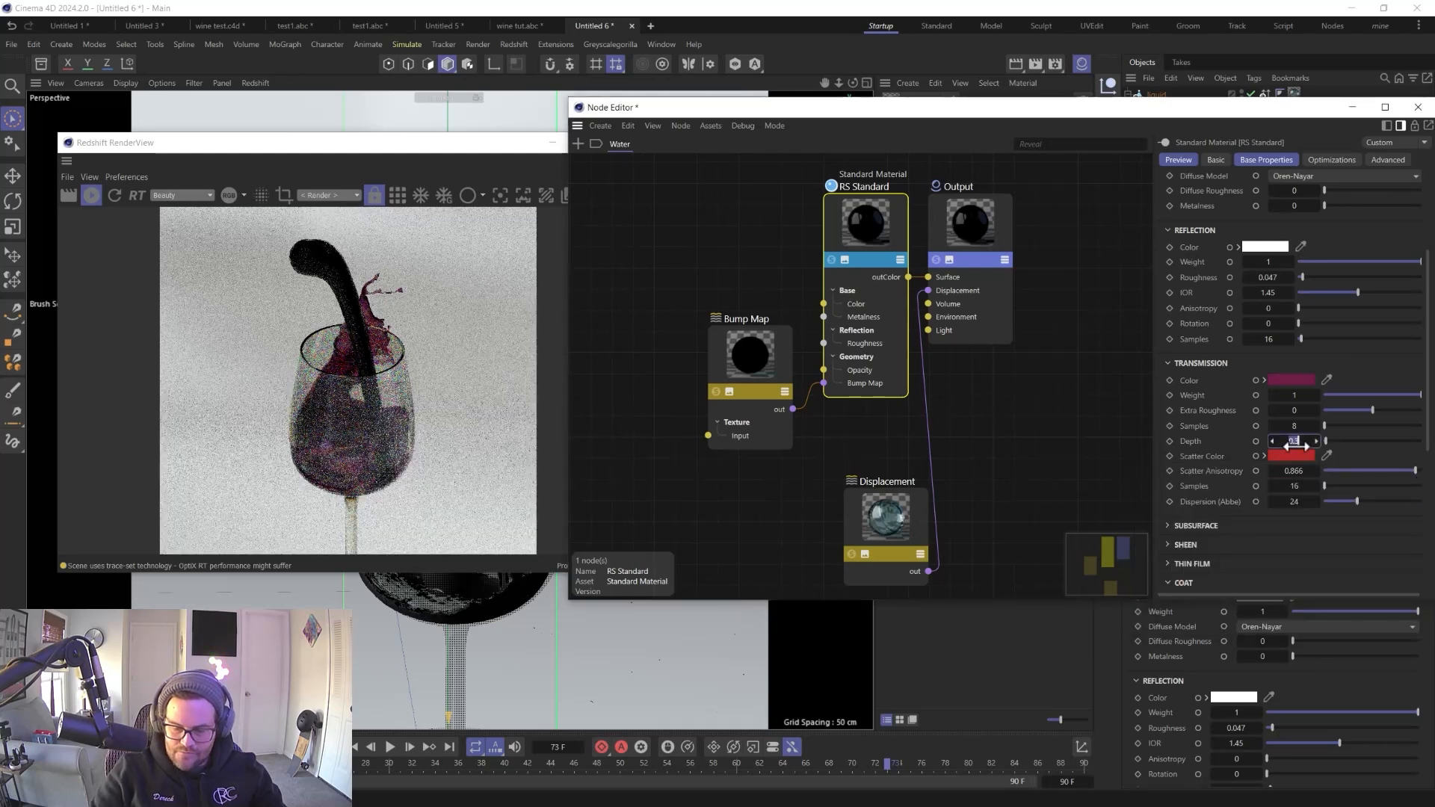
pyautogui.write('.')
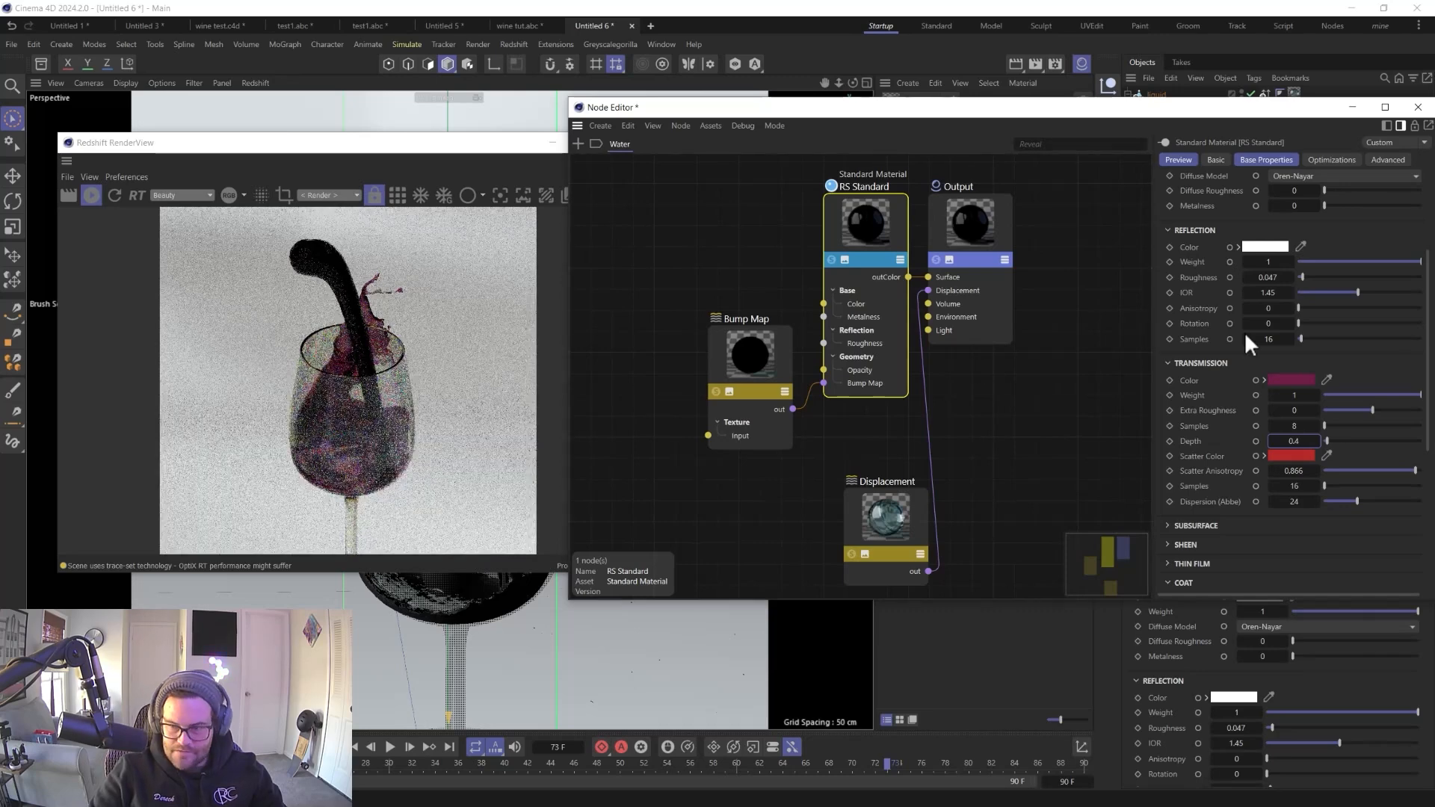
pyautogui.click(1288, 380)
pyautogui.moveTo(1325, 456); pyautogui.dragTo(1333, 456)
pyautogui.moveTo(1242, 533); pyautogui.dragTo(1236, 541)
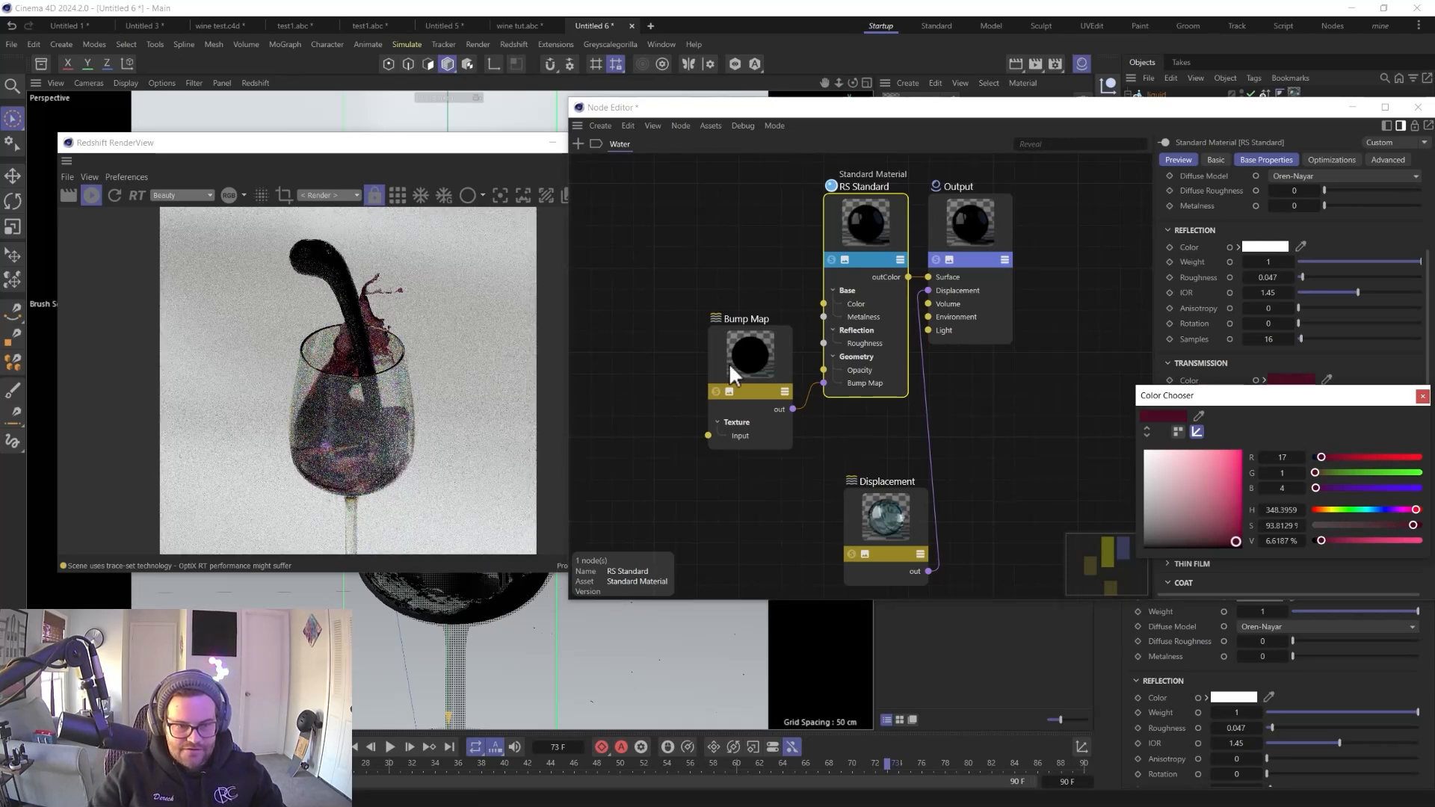
pyautogui.click(1423, 397)
# - Close the node editor and orbit the camera around the glass to check the wine in the live render from new angles
pyautogui.click(1418, 107)
pyautogui.moveTo(478, 143); pyautogui.dragTo(1108, 145)
pyautogui.keyDown('alt'); pyautogui.moveTo(526, 442); pyautogui.dragTo(441, 395); pyautogui.keyUp('alt')
pyautogui.keyDown('alt'); pyautogui.moveTo(442, 395); pyautogui.dragTo(463, 273, button='right'); pyautogui.keyUp('alt')
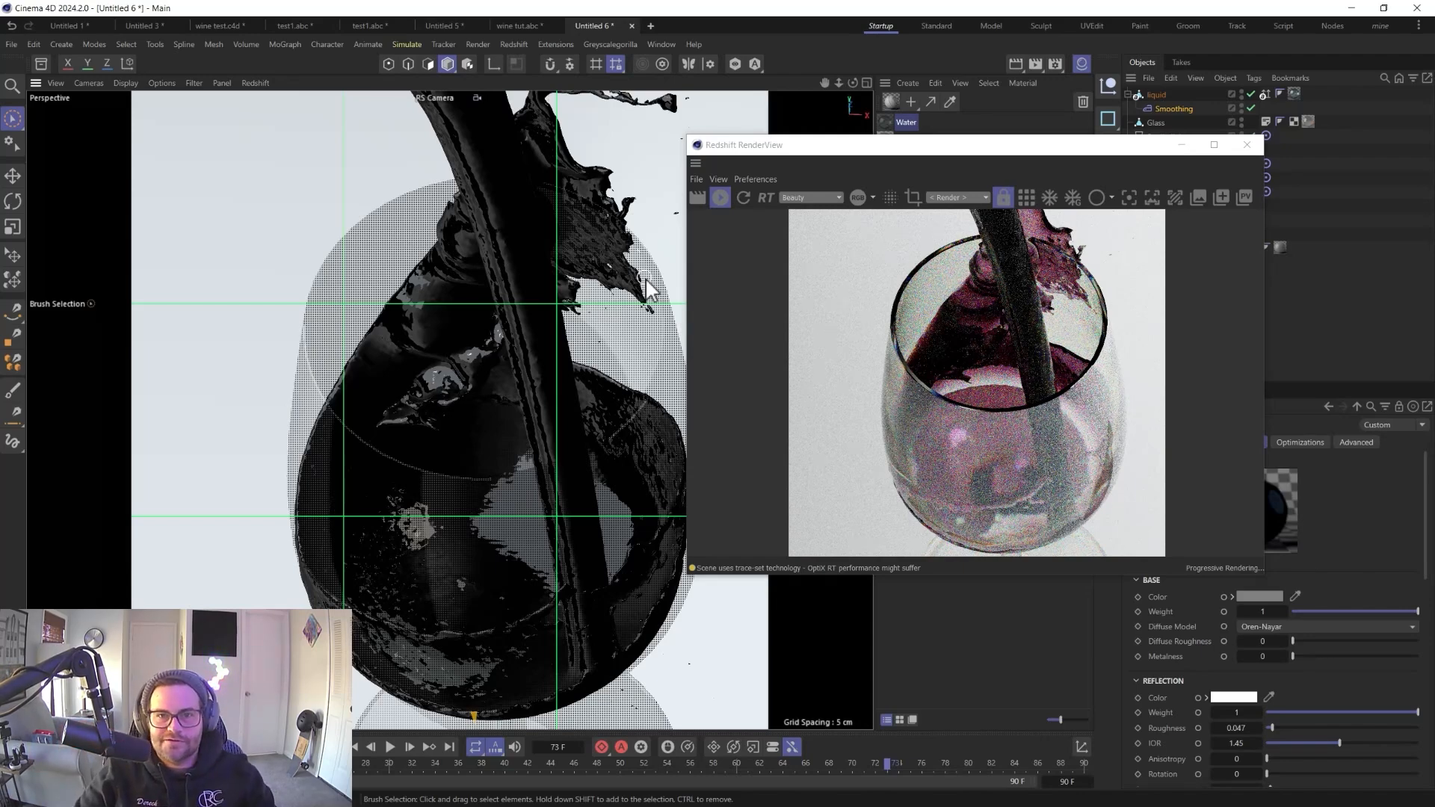
pyautogui.keyDown('alt'); pyautogui.moveTo(466, 480); pyautogui.dragTo(455, 446); pyautogui.keyUp('alt')
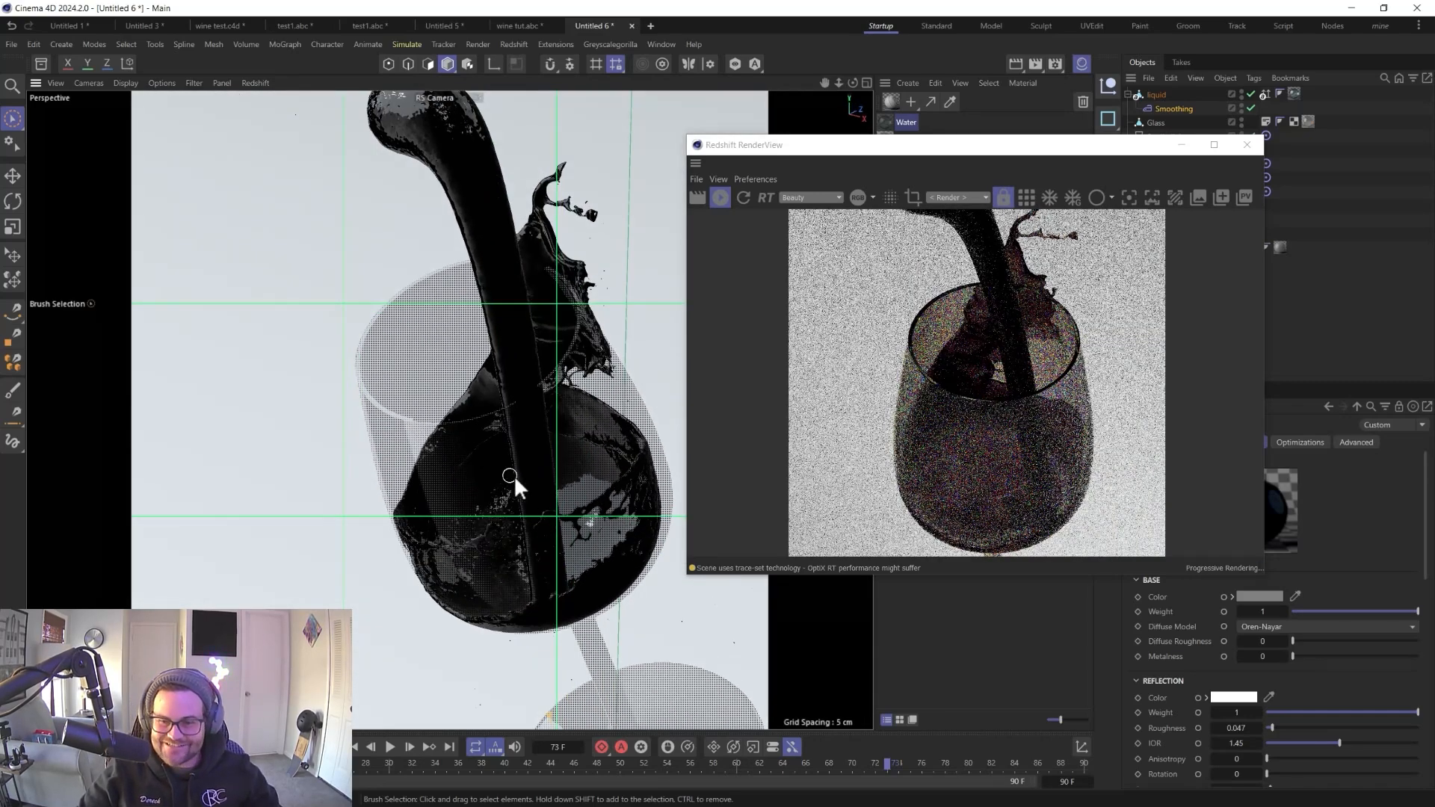
pyautogui.moveTo(966, 154); pyautogui.dragTo(361, 114)
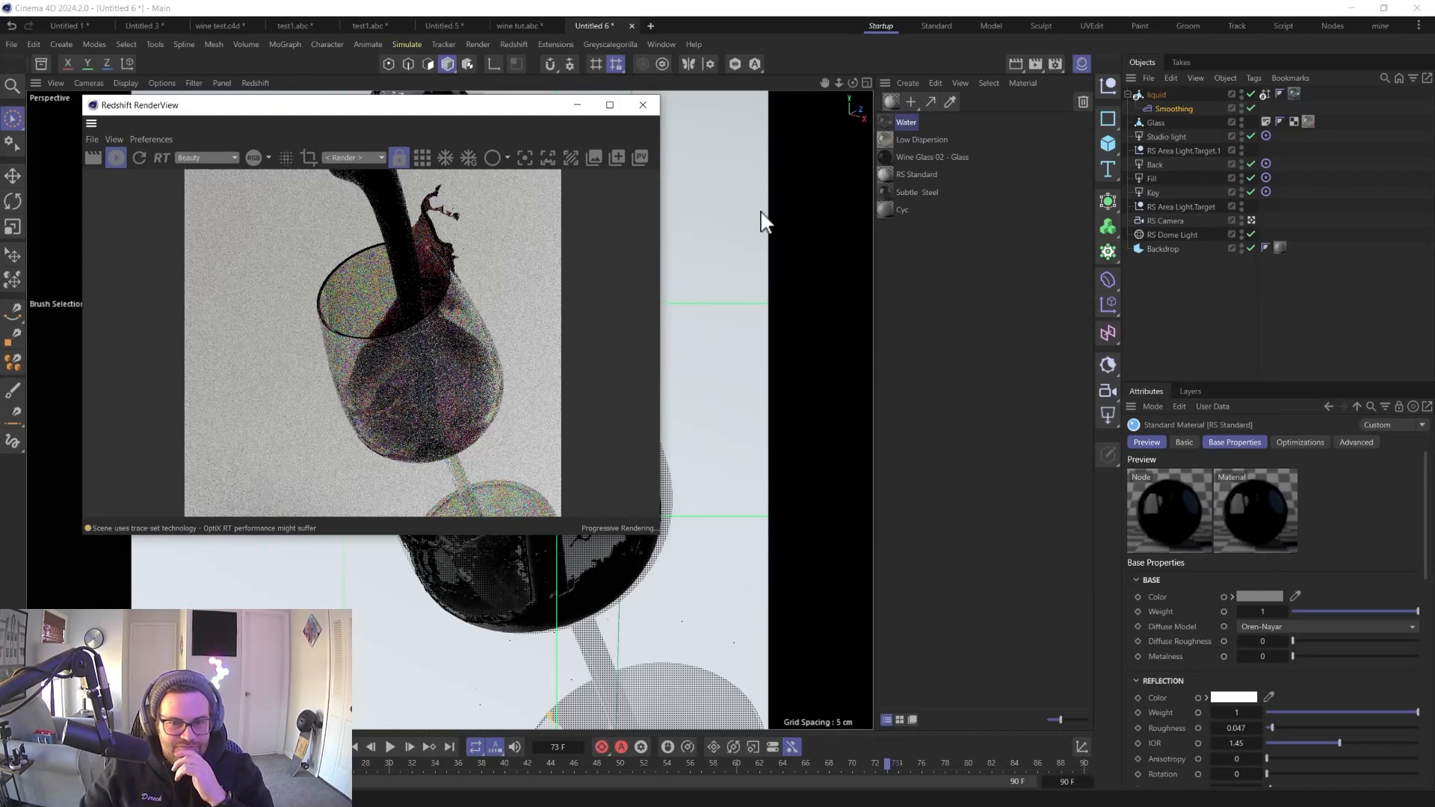
# - Reopen the Water material's node editor, set the scatter anisotropy to 0.98 and brighten the transmission color to a stronger wine red
pyautogui.doubleClick(890, 123)
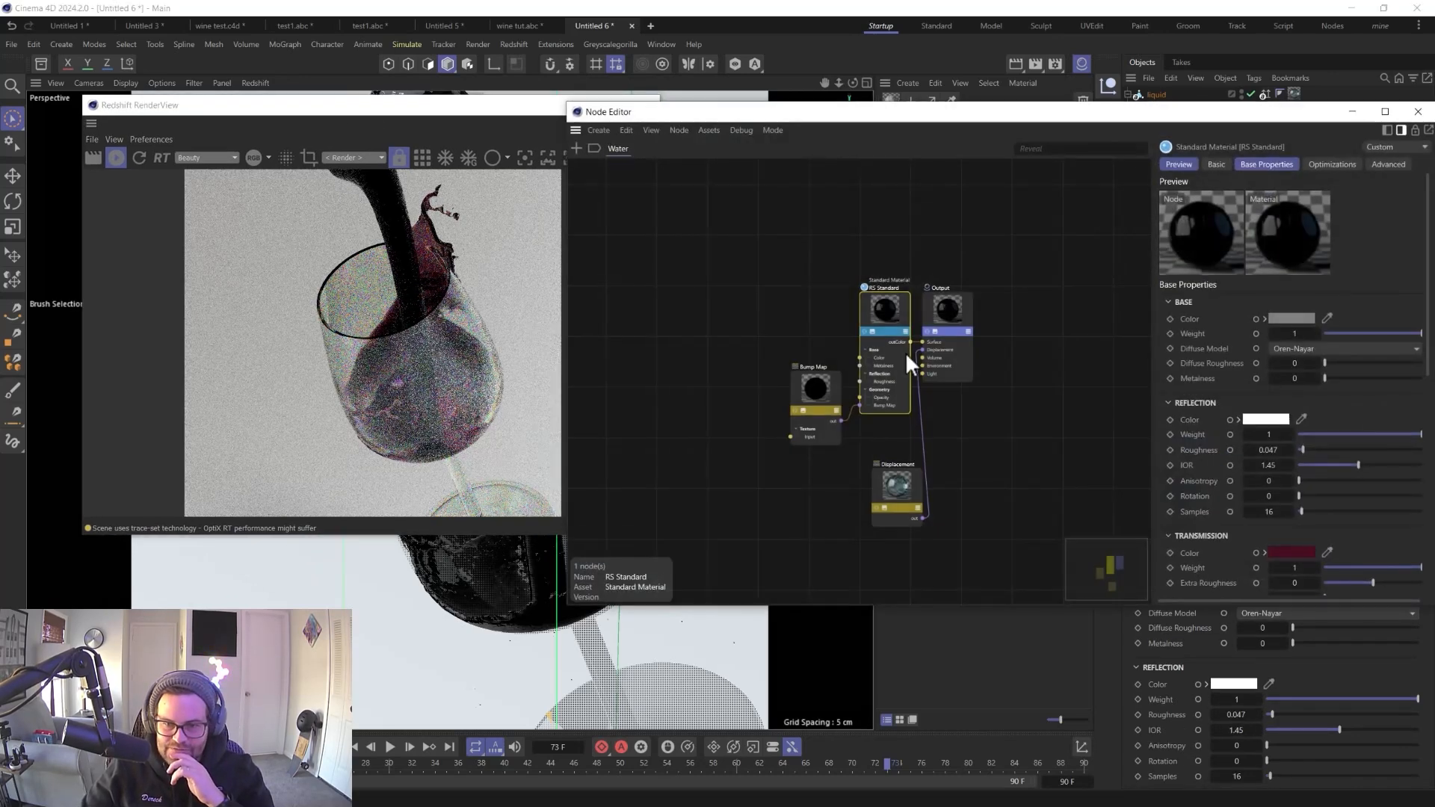
pyautogui.scroll(-5, 1201, 506)
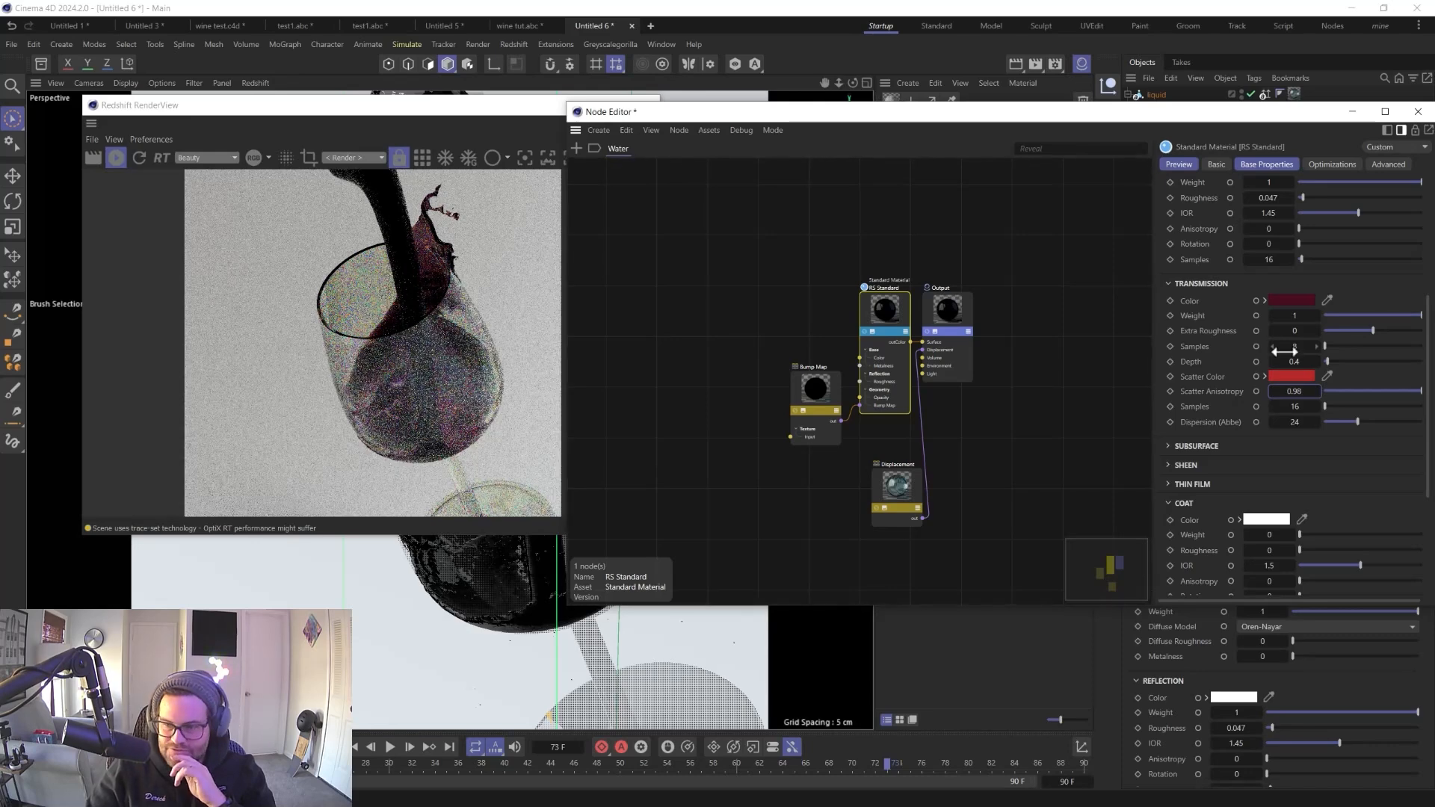
pyautogui.click(1285, 300)
pyautogui.moveTo(1322, 378); pyautogui.dragTo(1326, 377)
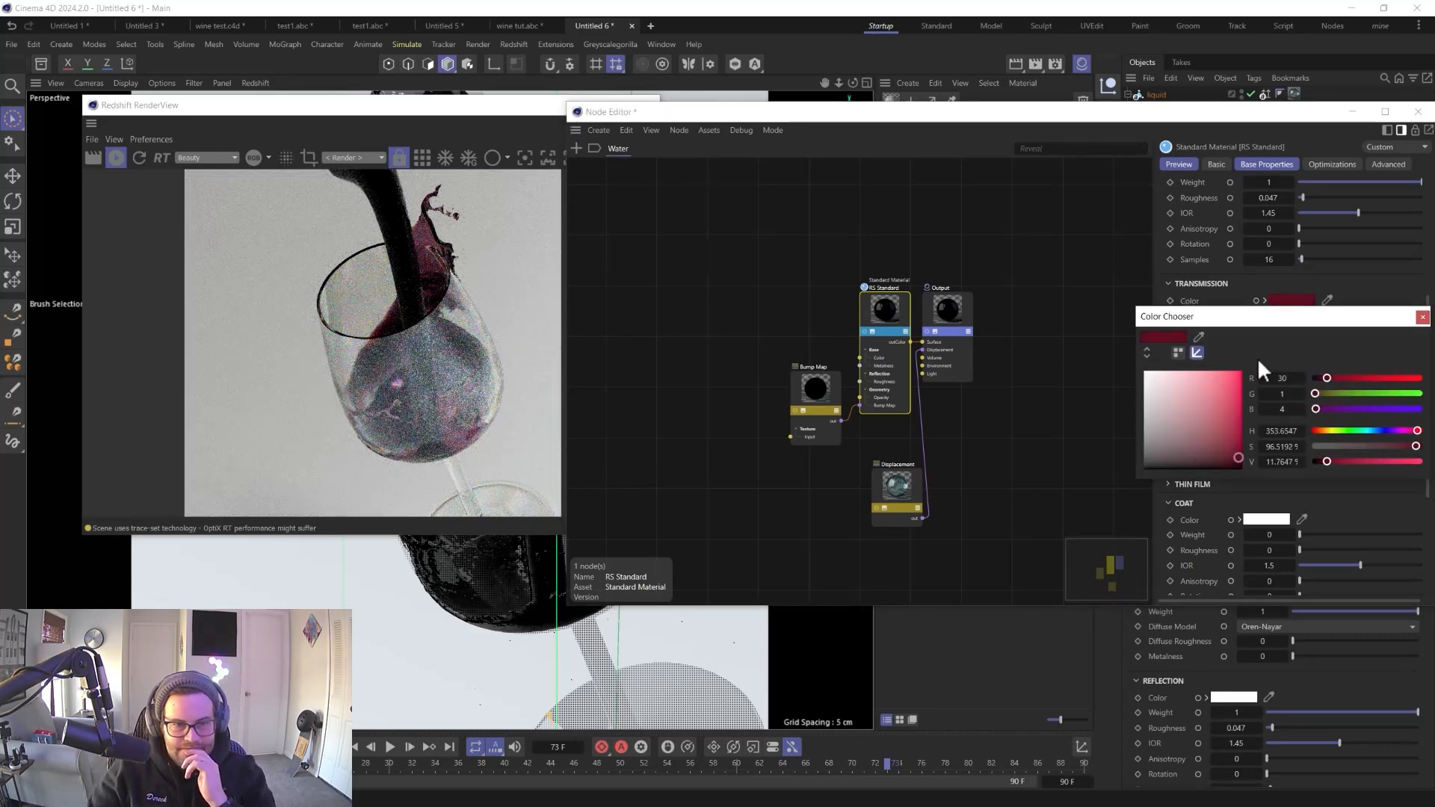
pyautogui.moveTo(1326, 377); pyautogui.dragTo(1335, 378)
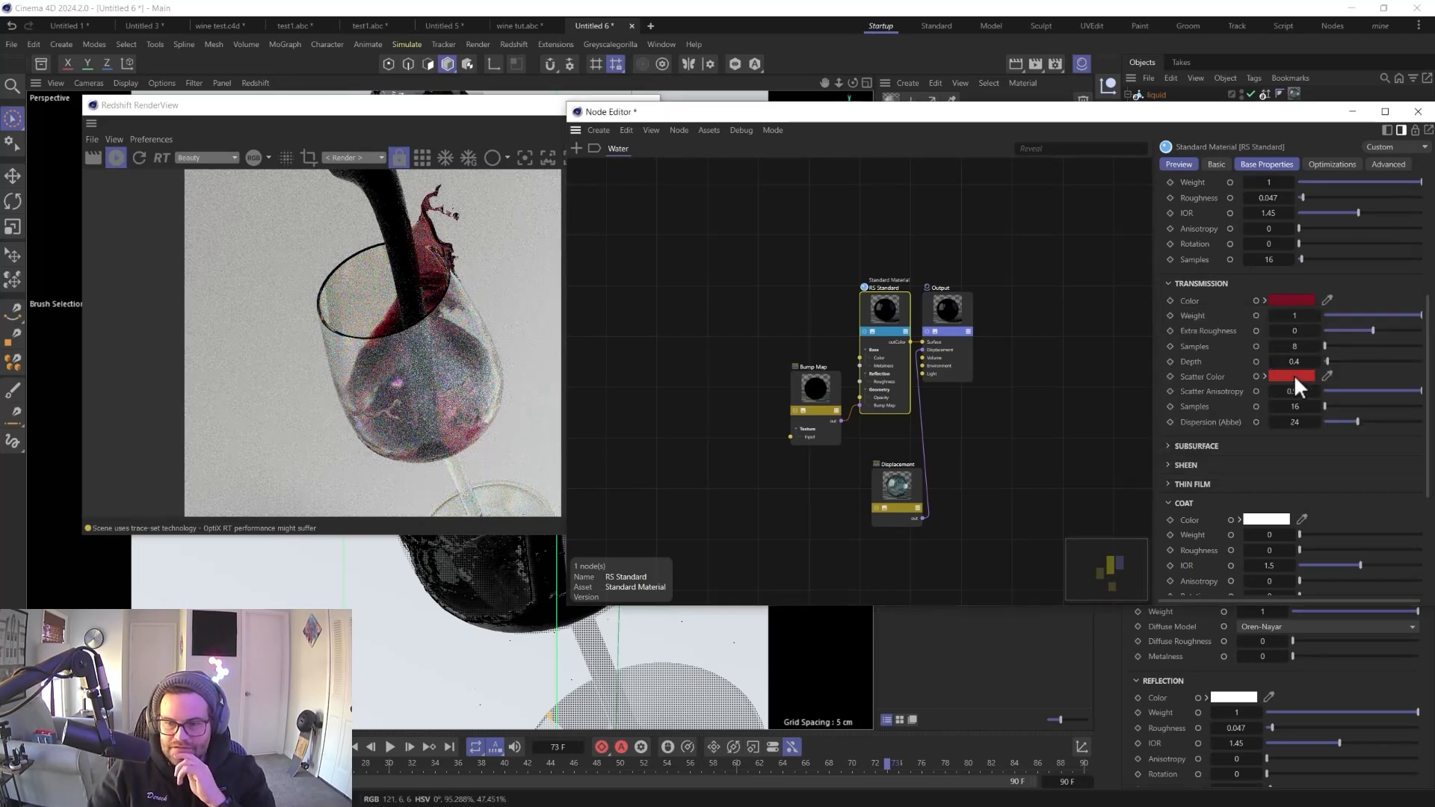
# - Darken the scatter color to RGB 23, 2, 5 and set the transmission depth to 0.33
pyautogui.click(1294, 375)
pyautogui.moveTo(1237, 498); pyautogui.dragTo(1235, 536)
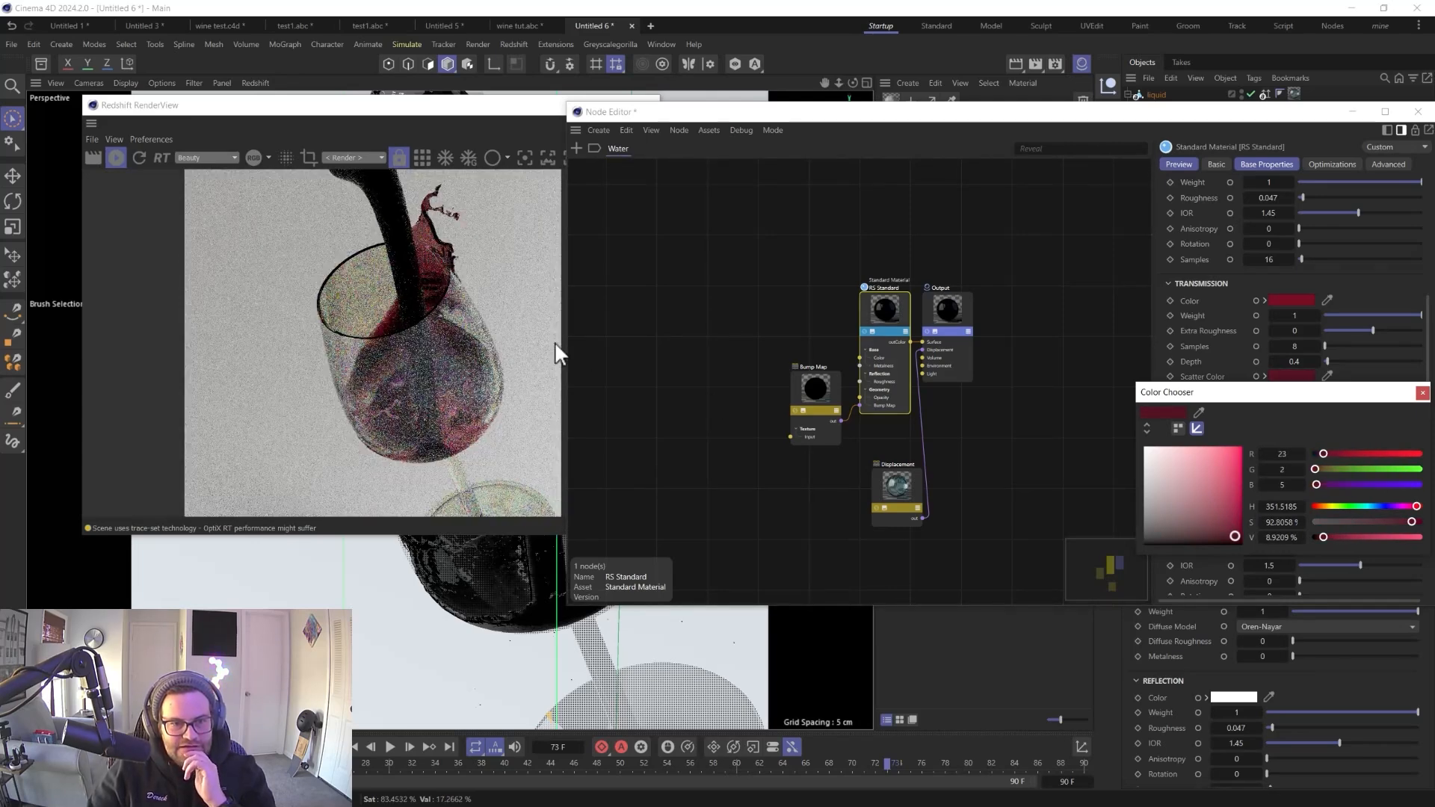
pyautogui.click(1423, 392)
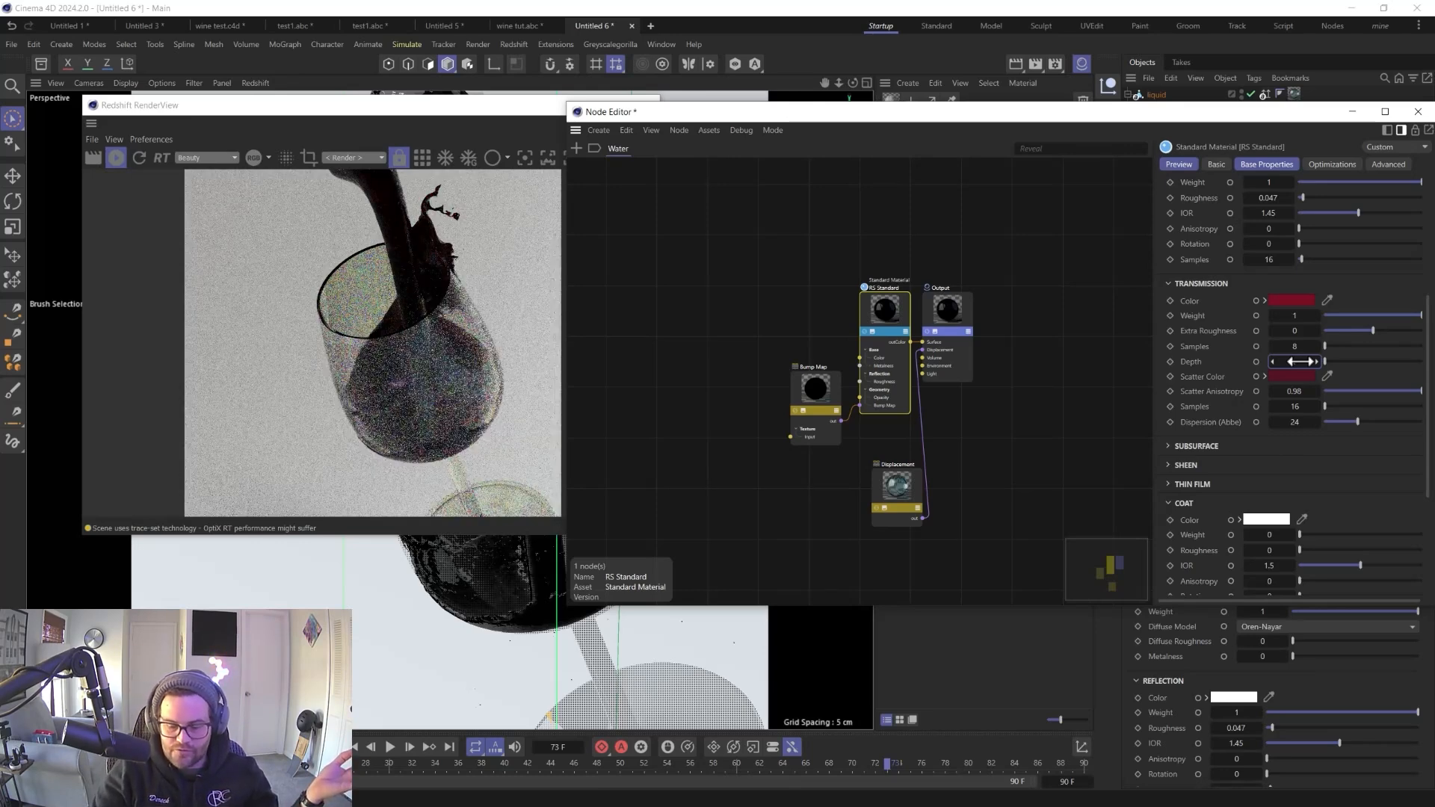
pyautogui.moveTo(1300, 361); pyautogui.dragTo(1300, 361)
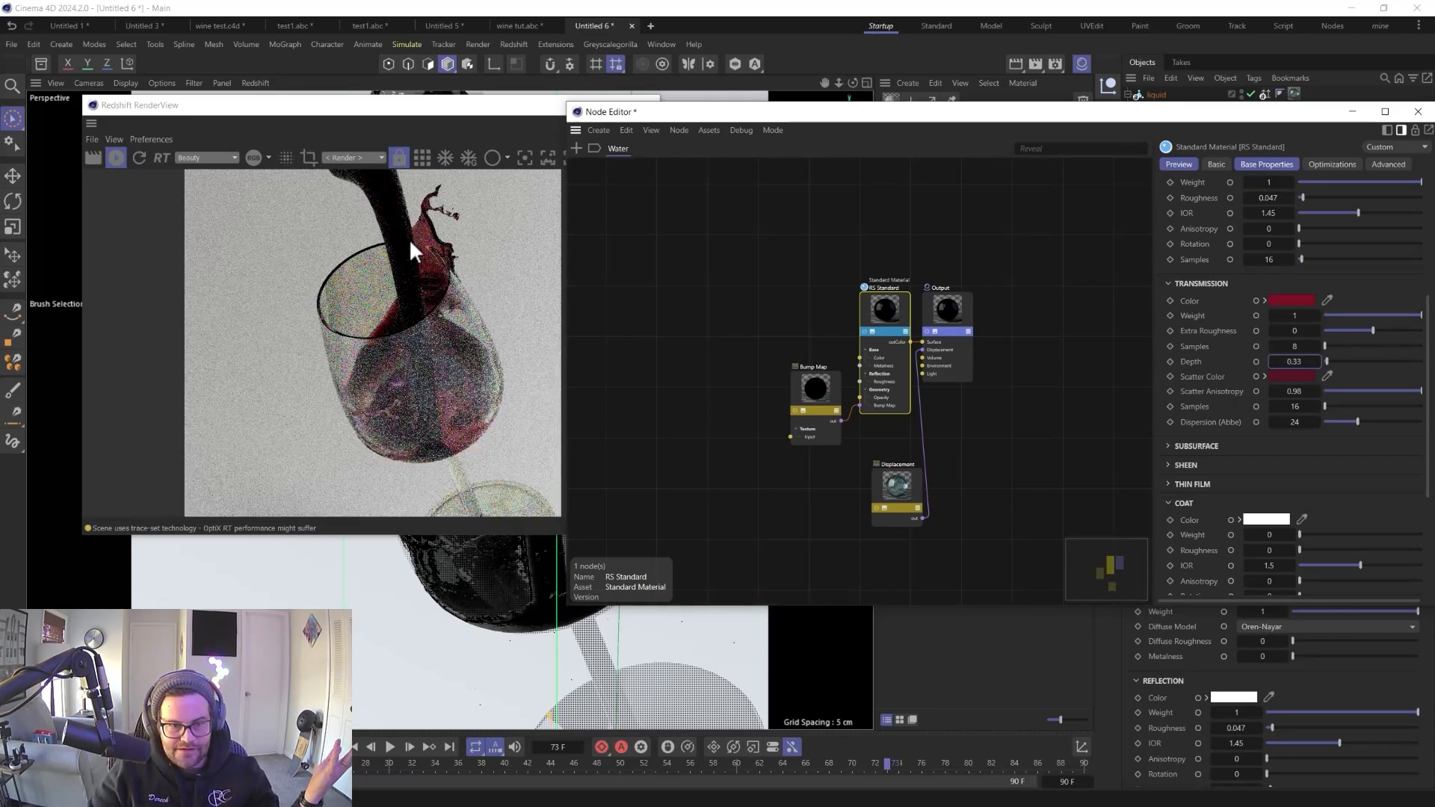
pyautogui.scroll(3, 384, 321)
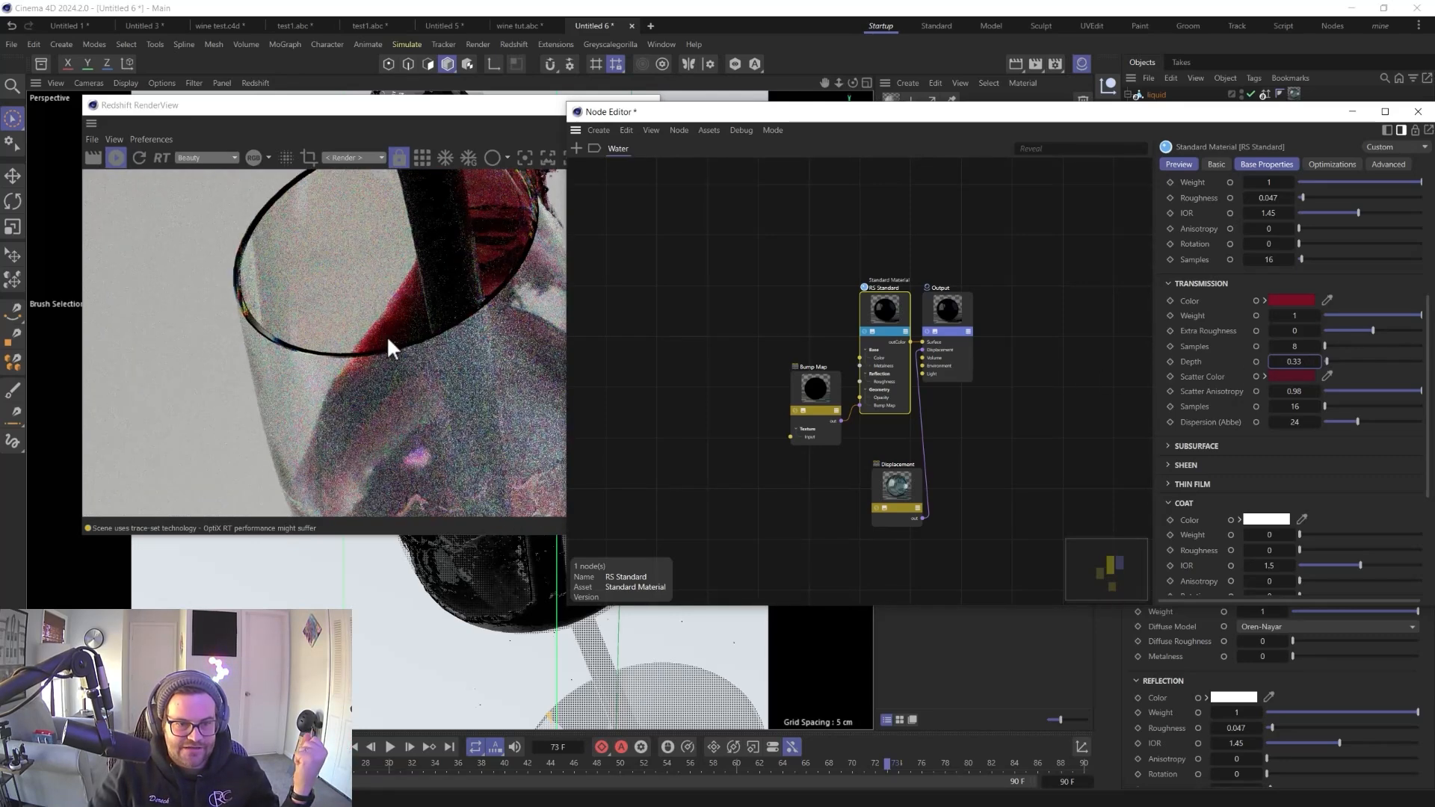
pyautogui.scroll(-3, 397, 335)
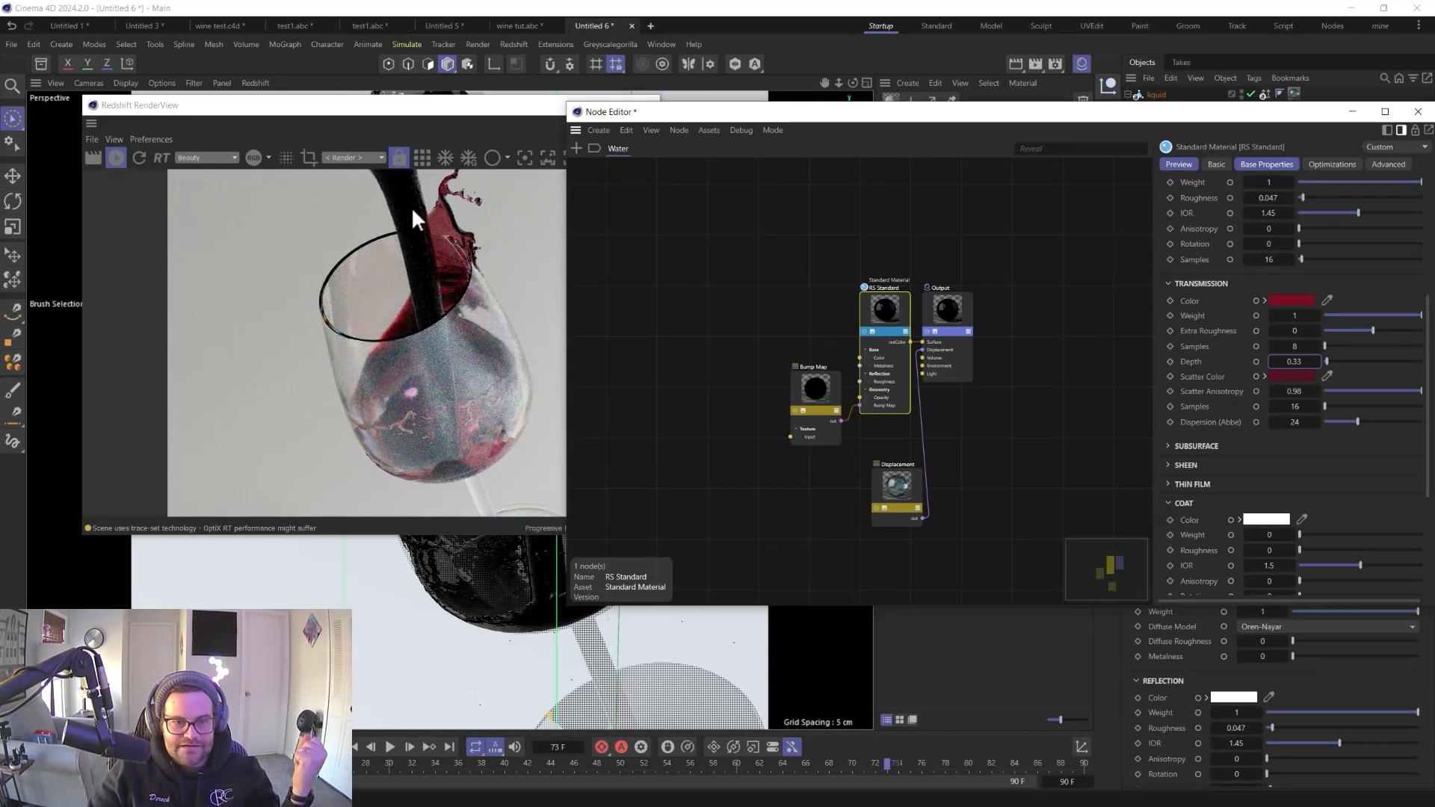
pyautogui.scroll(-2, 426, 381)
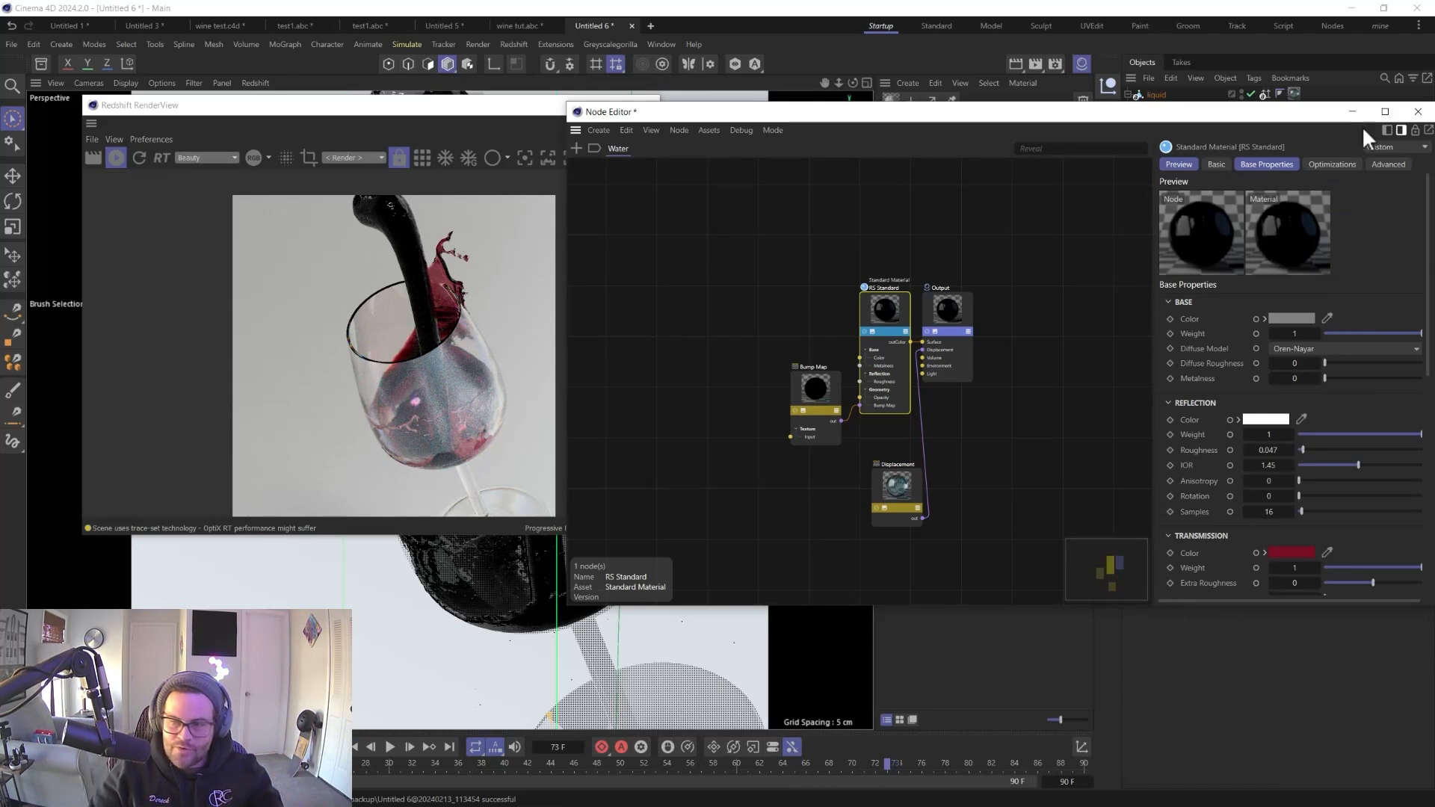
# - Close the node editor and play the pour animation forward a few frames
pyautogui.click(1418, 111)
pyautogui.moveTo(447, 108); pyautogui.dragTo(994, 90)
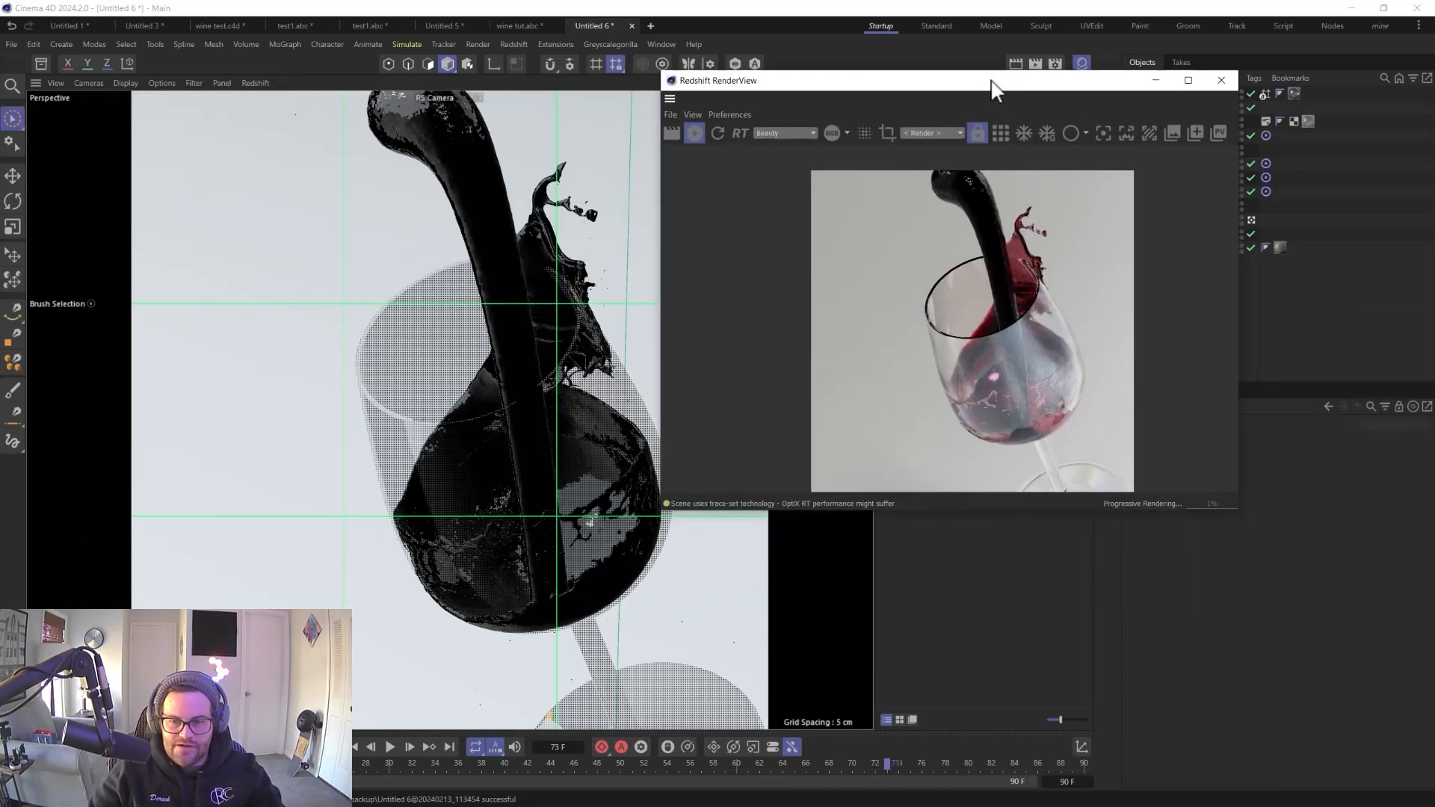
pyautogui.click(389, 746)
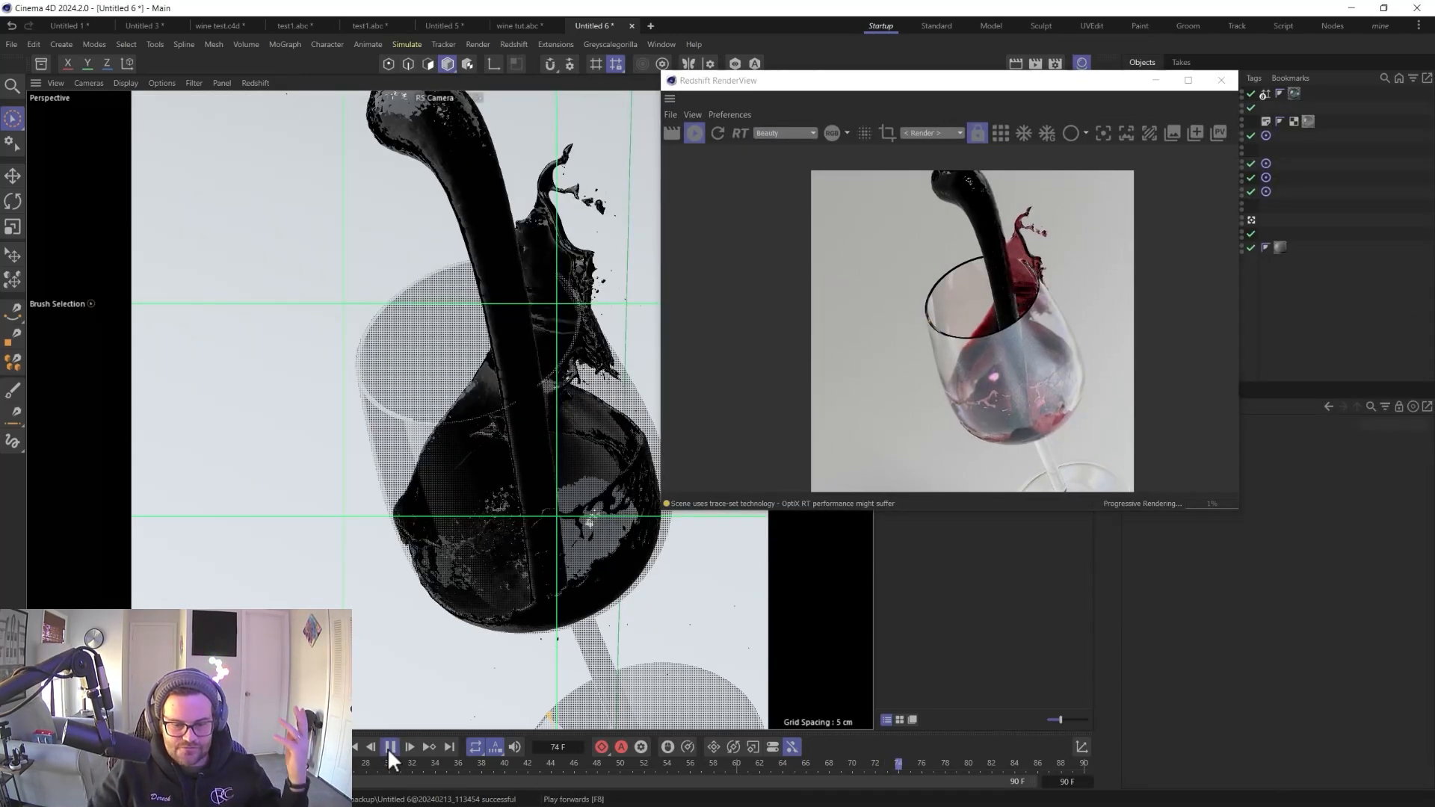
pyautogui.click(390, 747)
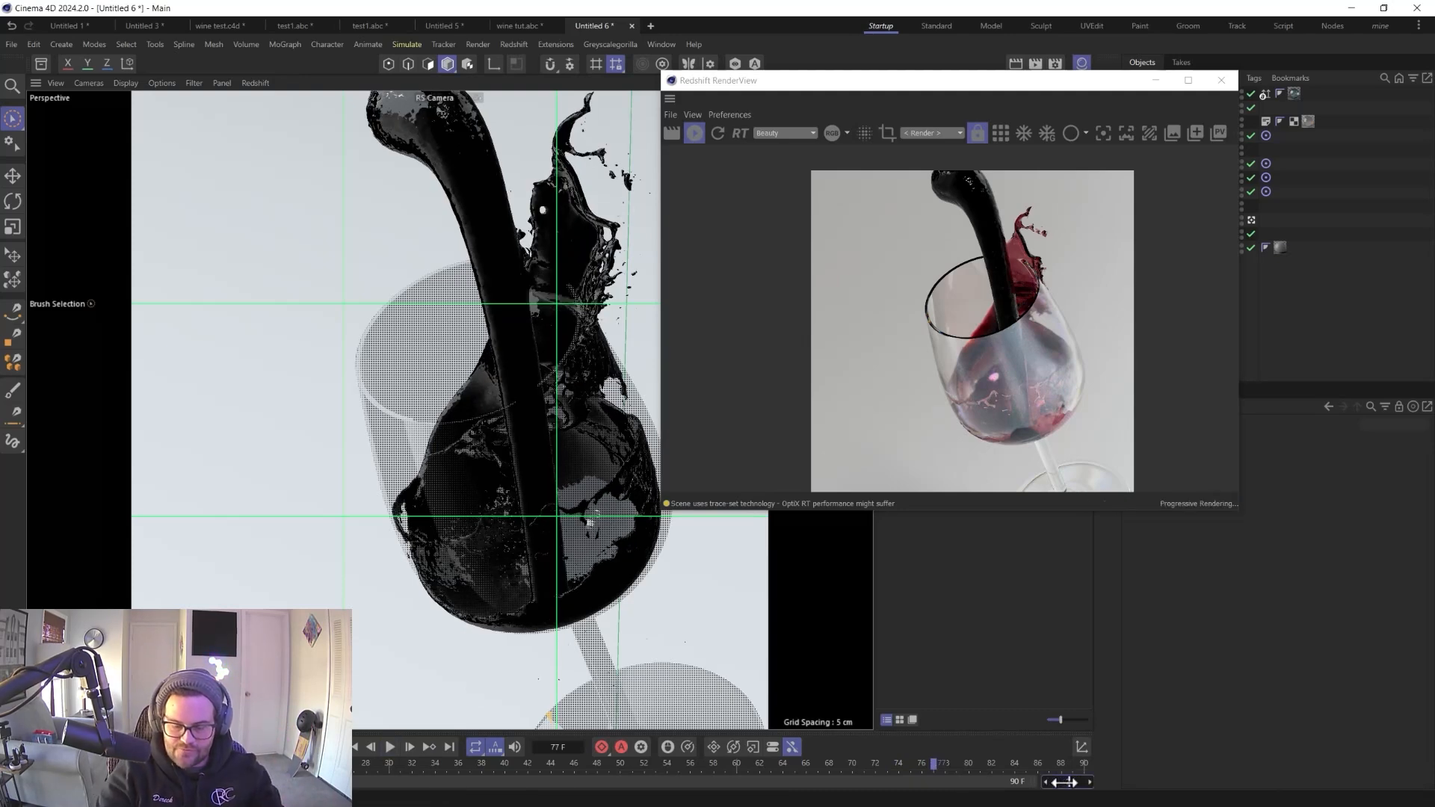
# - Extend the timeline to 240 frames, play the pour on to frame 87 and reframe the camera closer on the splash
pyautogui.doubleClick(1064, 782)
pyautogui.write('240')
pyautogui.press('Return')
pyautogui.click(389, 747)
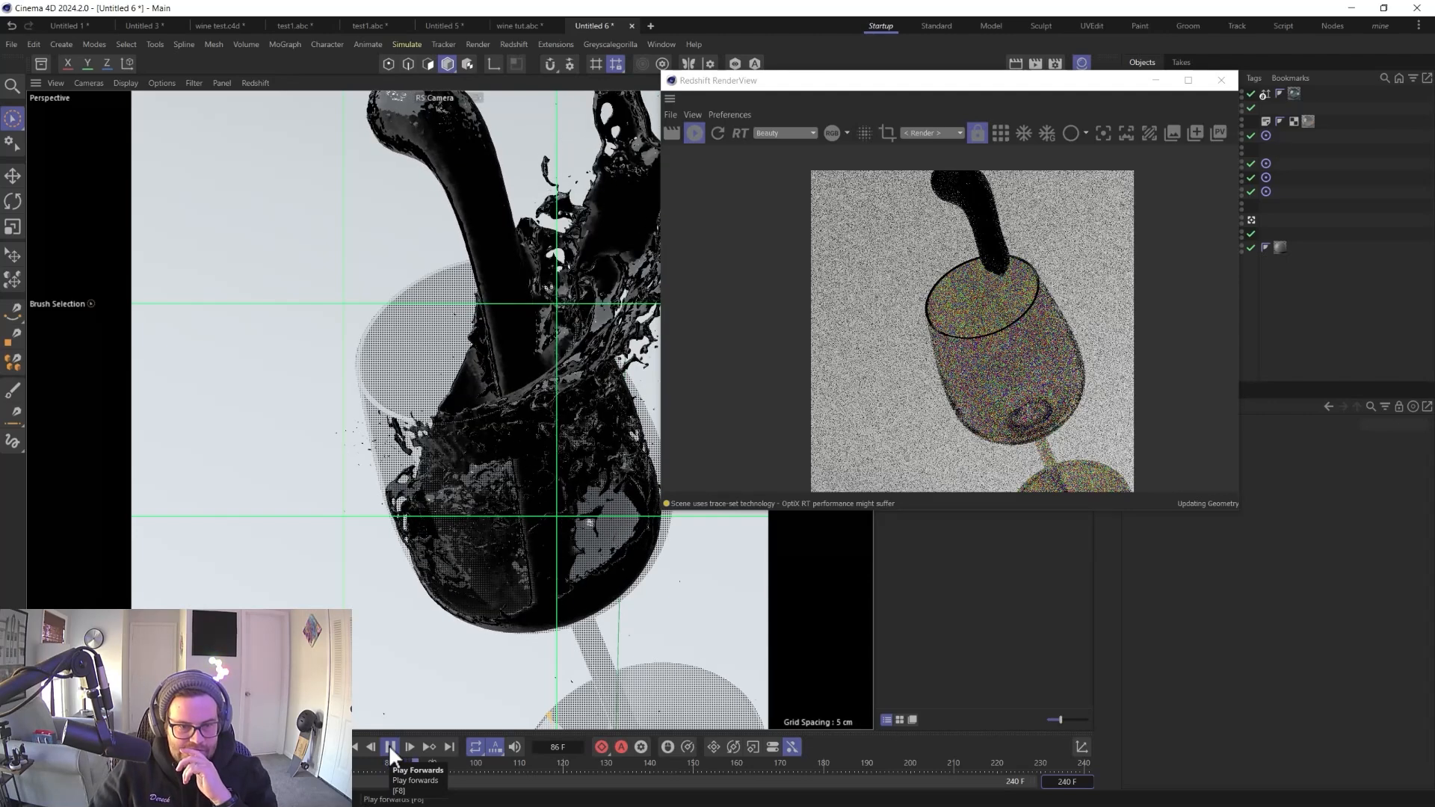
pyautogui.click(388, 744)
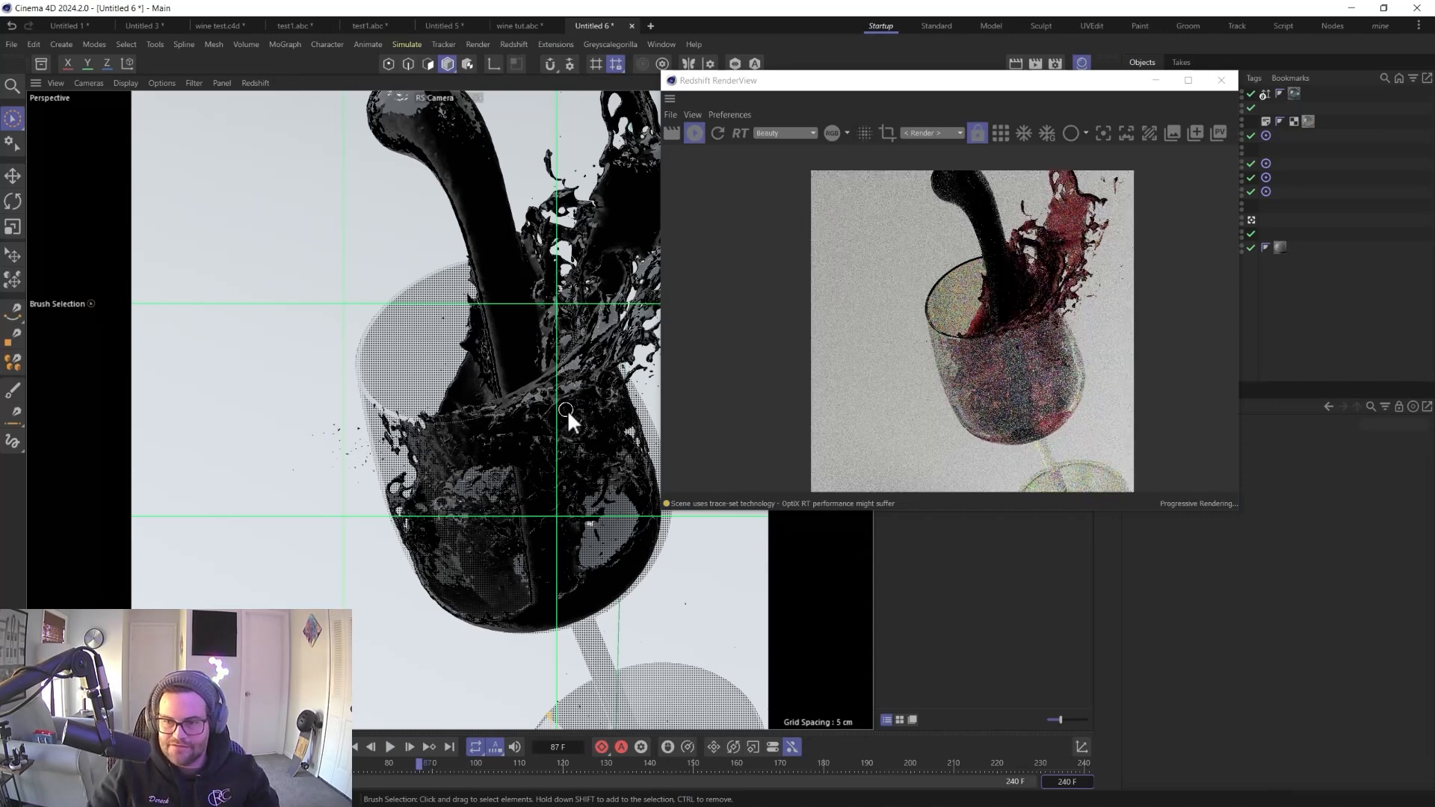
pyautogui.moveTo(529, 410)
pyautogui.keyDown('alt'); pyautogui.mouseDown()
pyautogui.moveTo(541, 448)
pyautogui.moveTo(553, 415)
pyautogui.moveTo(455, 442)
pyautogui.mouseUp(); pyautogui.keyUp('alt')
pyautogui.moveTo(478, 267)
pyautogui.keyDown('alt'); pyautogui.mouseDown()
pyautogui.moveTo(402, 449)
pyautogui.moveTo(412, 419)
pyautogui.mouseUp(); pyautogui.keyUp('alt')
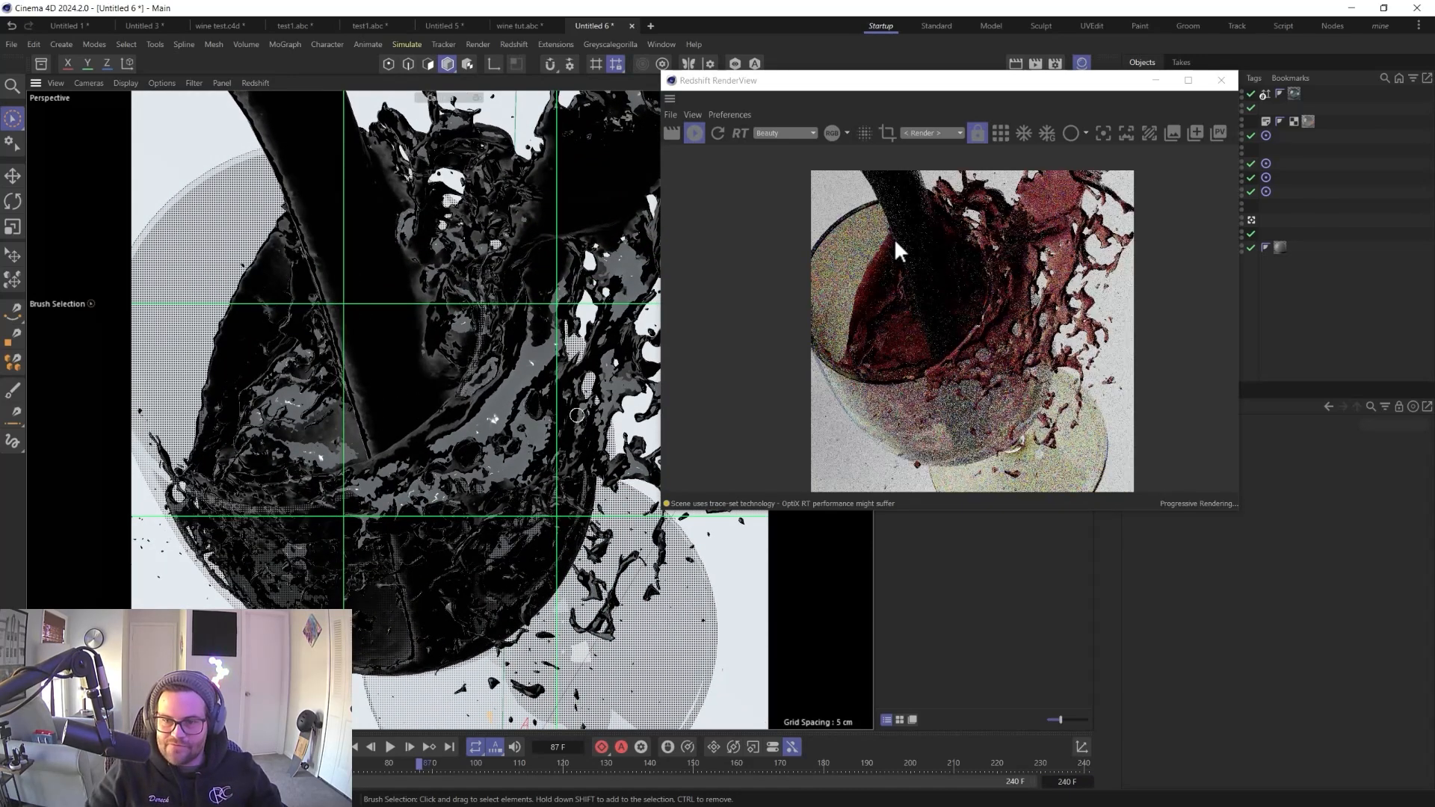
# - Switch to LiquiGen, show the scene view and review the settings of the Simulation and Collider nodes
pyautogui.press('super')
pyautogui.click(1167, 797)
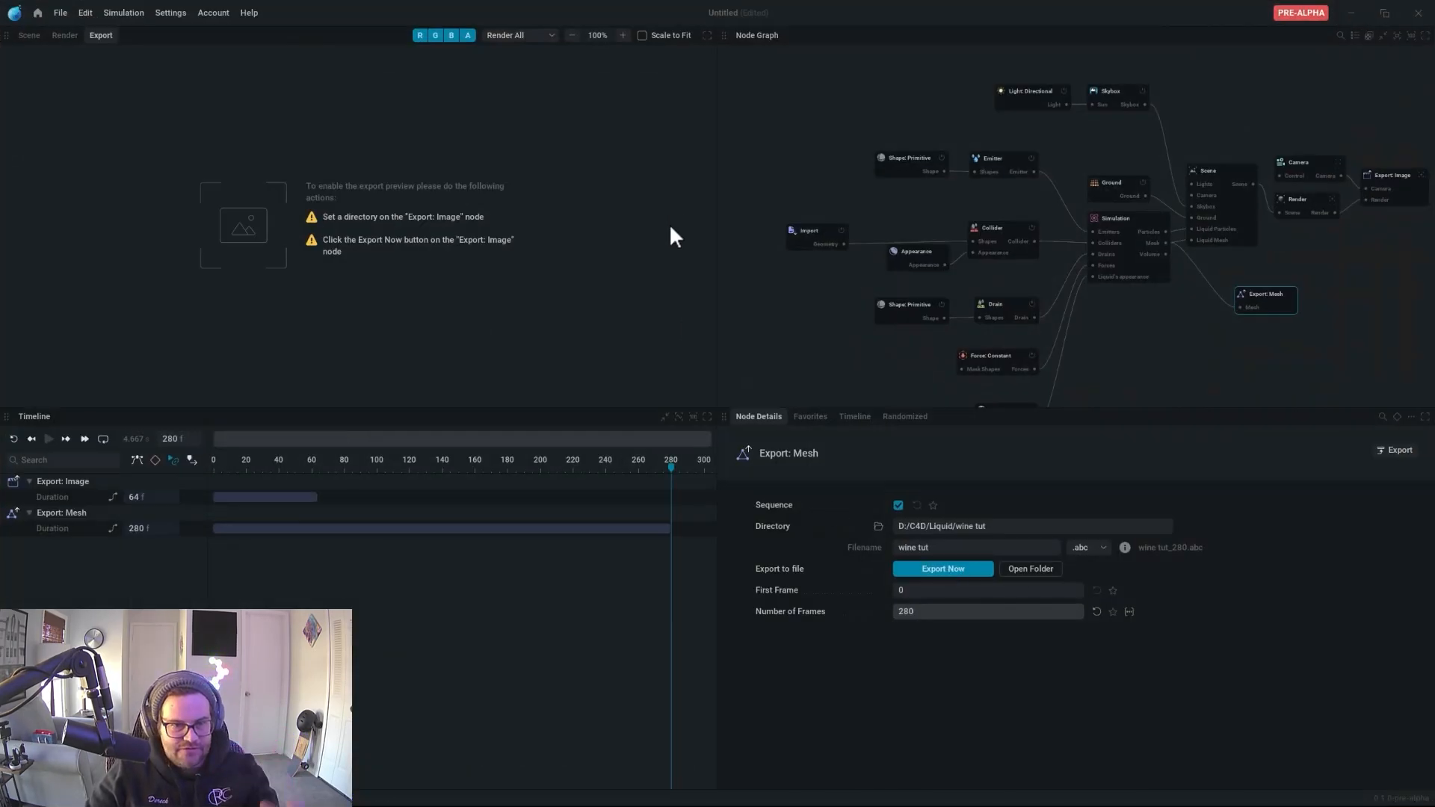
pyautogui.click(30, 36)
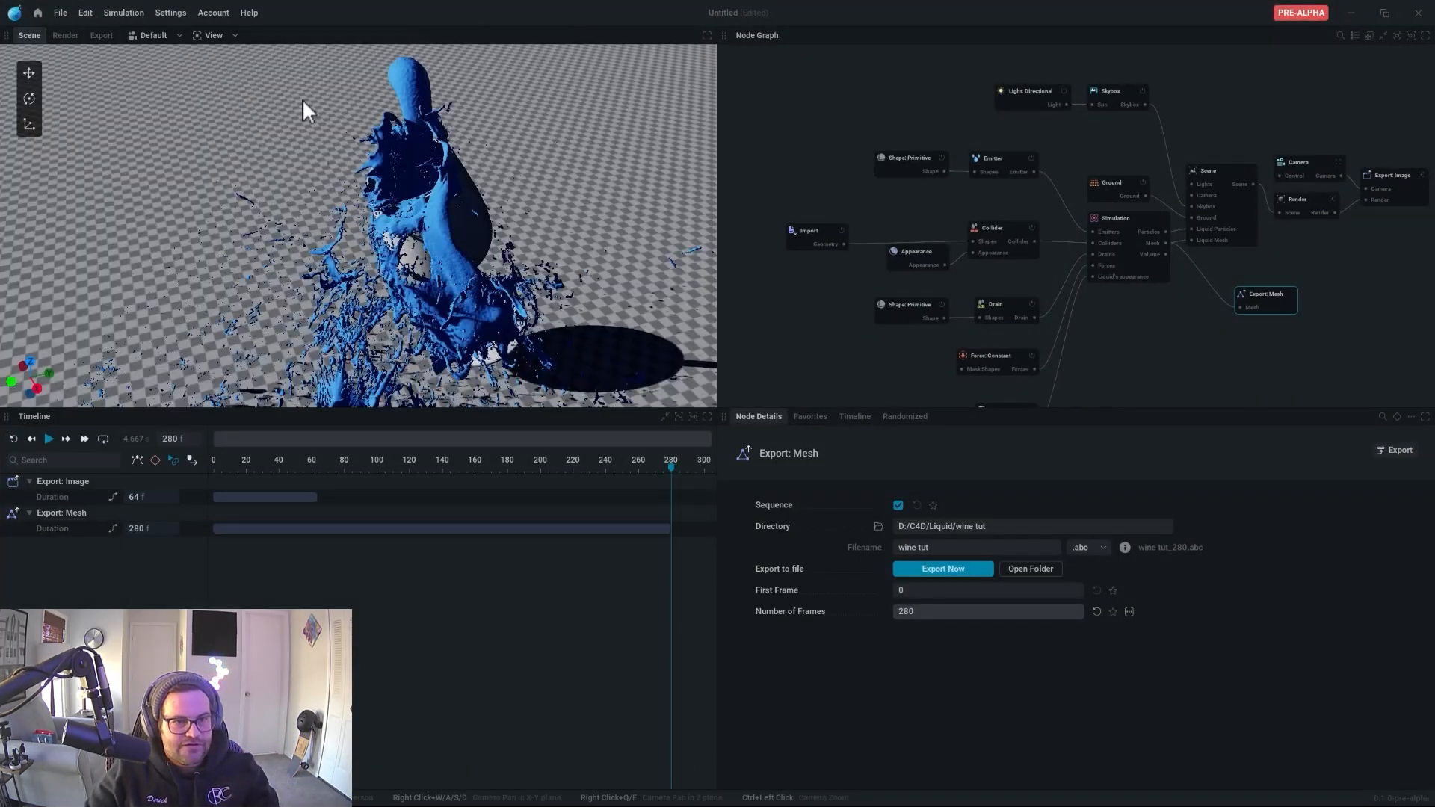
pyautogui.click(1114, 226)
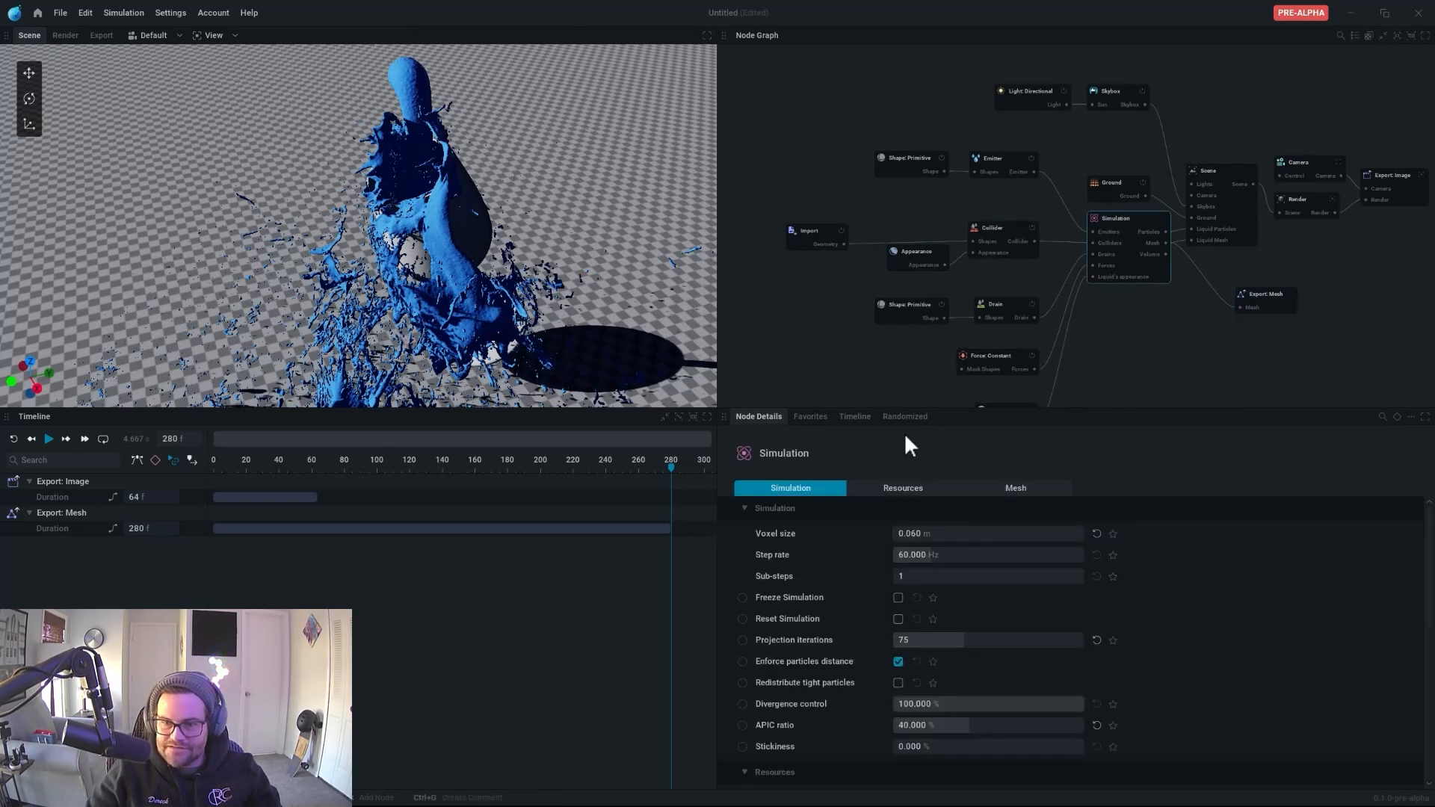
pyautogui.click(991, 228)
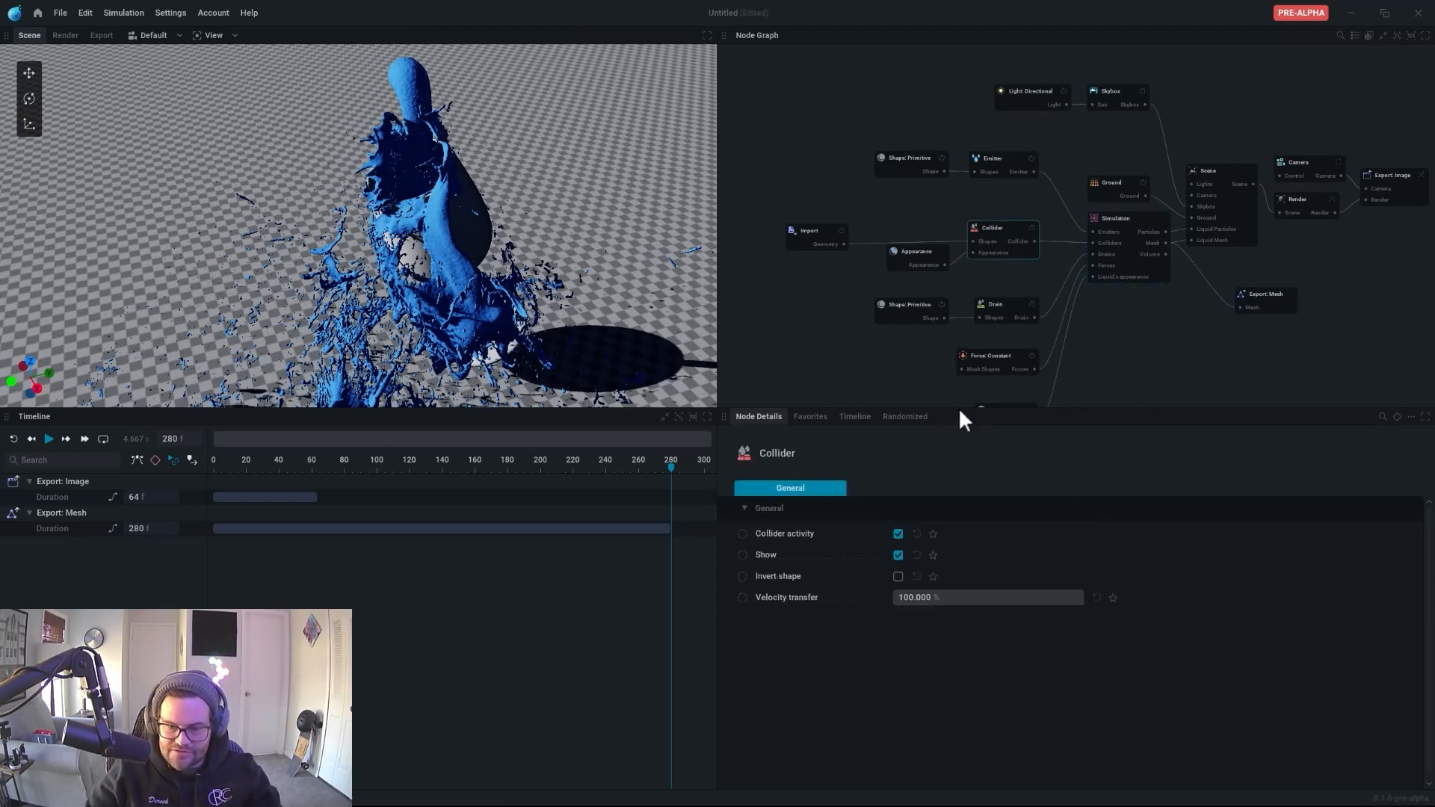
pyautogui.click(1116, 222)
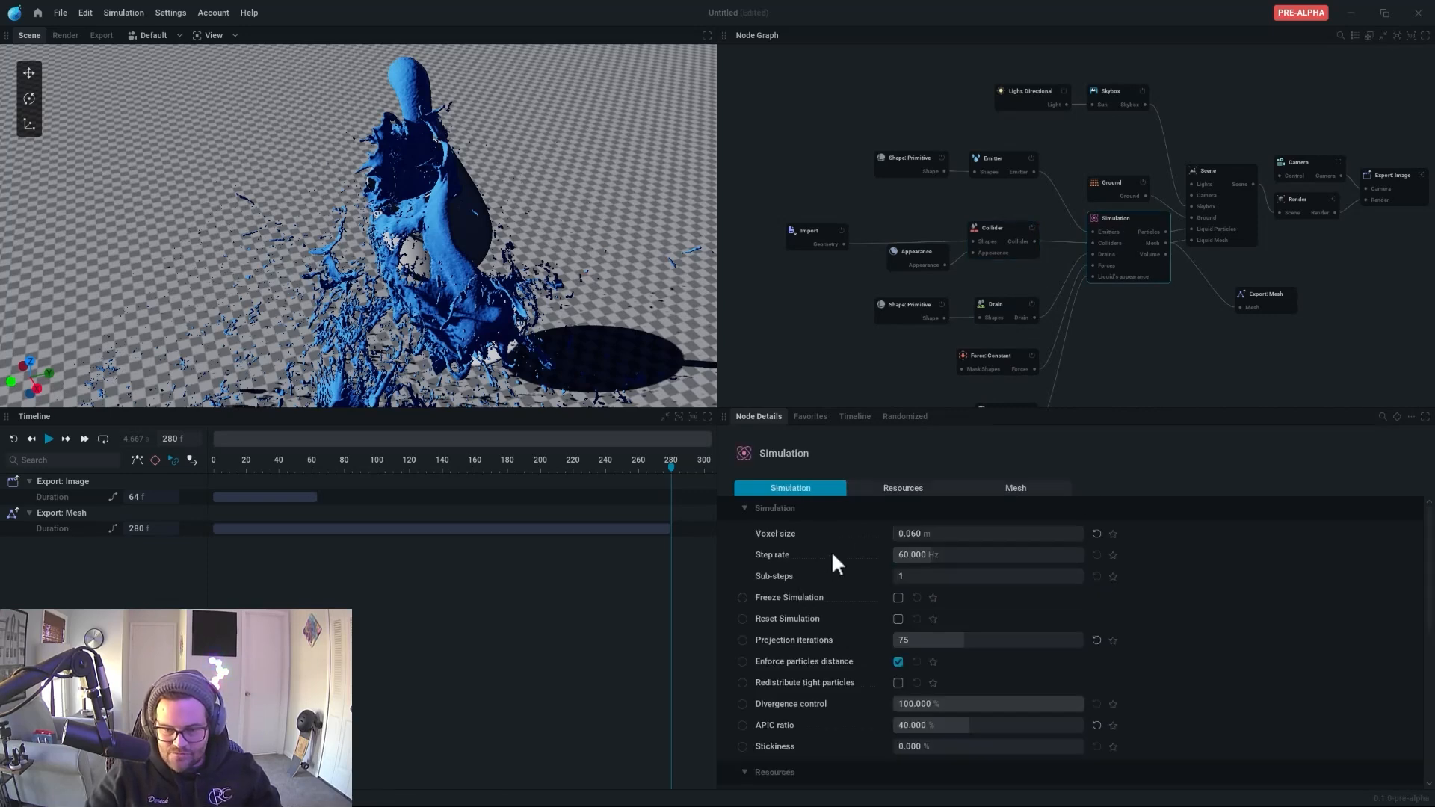
# - Set the imported glass's collider voxel size to 0.01 m and inspect the liquid against the glass wall
pyautogui.click(815, 235)
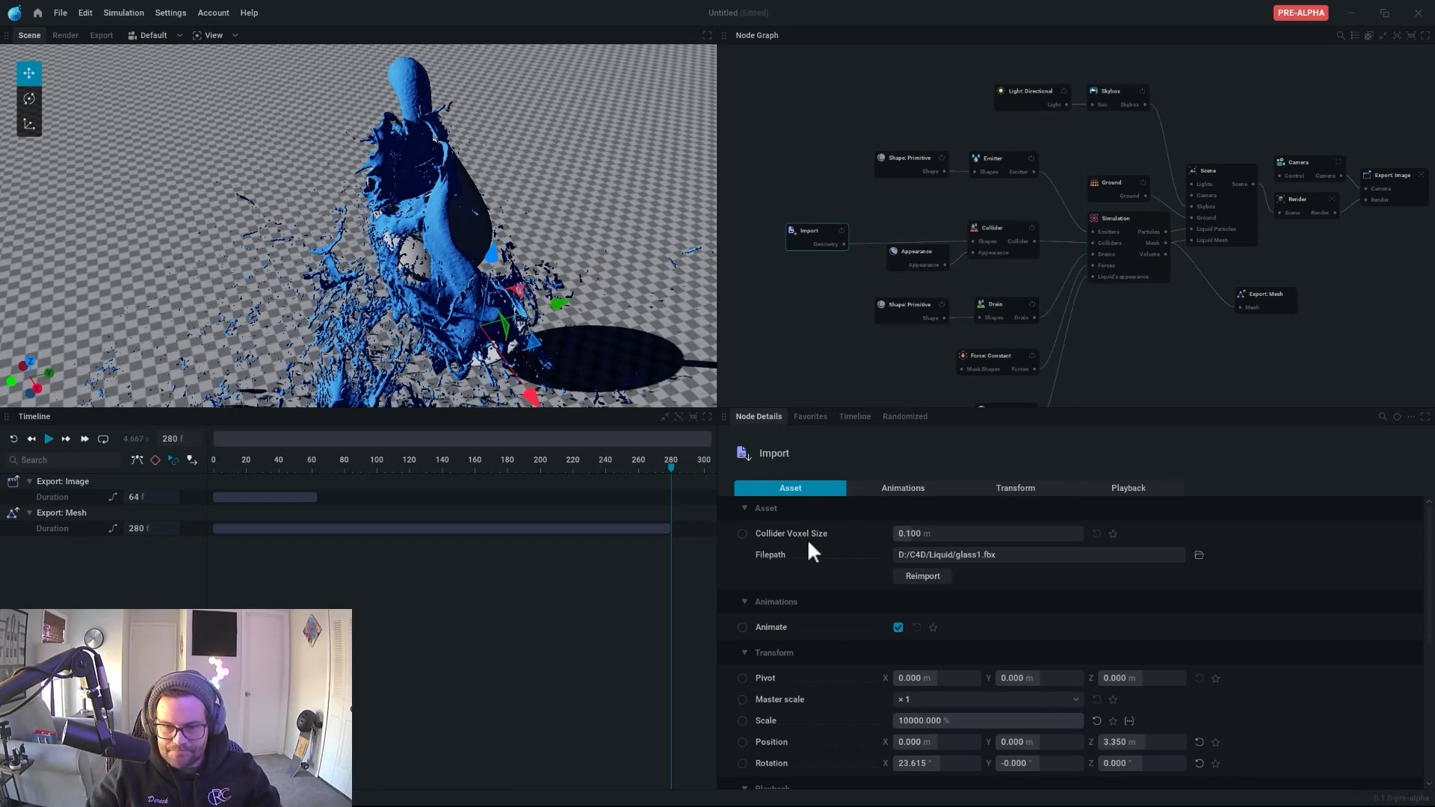
pyautogui.moveTo(812, 241); pyautogui.dragTo(830, 223)
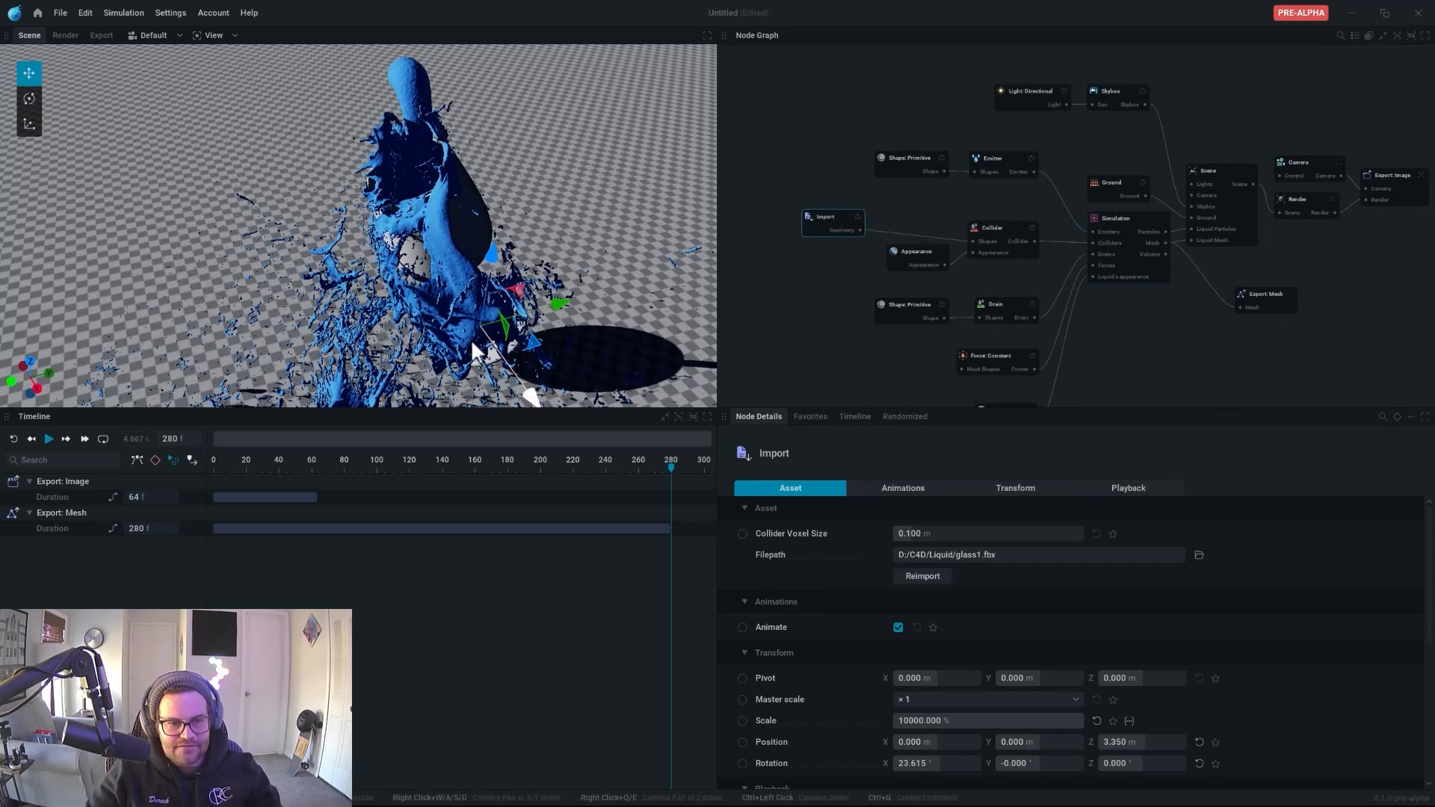
pyautogui.click(918, 532)
pyautogui.write('.01')
pyautogui.press('Return')
pyautogui.moveTo(381, 236)
pyautogui.mouseDown(button='middle')
pyautogui.moveTo(373, 83)
pyautogui.moveTo(396, 229)
pyautogui.mouseUp(button='middle')
pyautogui.moveTo(396, 230)
pyautogui.mouseDown(button='right')
pyautogui.moveTo(374, 224)
pyautogui.moveTo(478, 231)
pyautogui.moveTo(406, 220)
pyautogui.mouseUp(button='right')
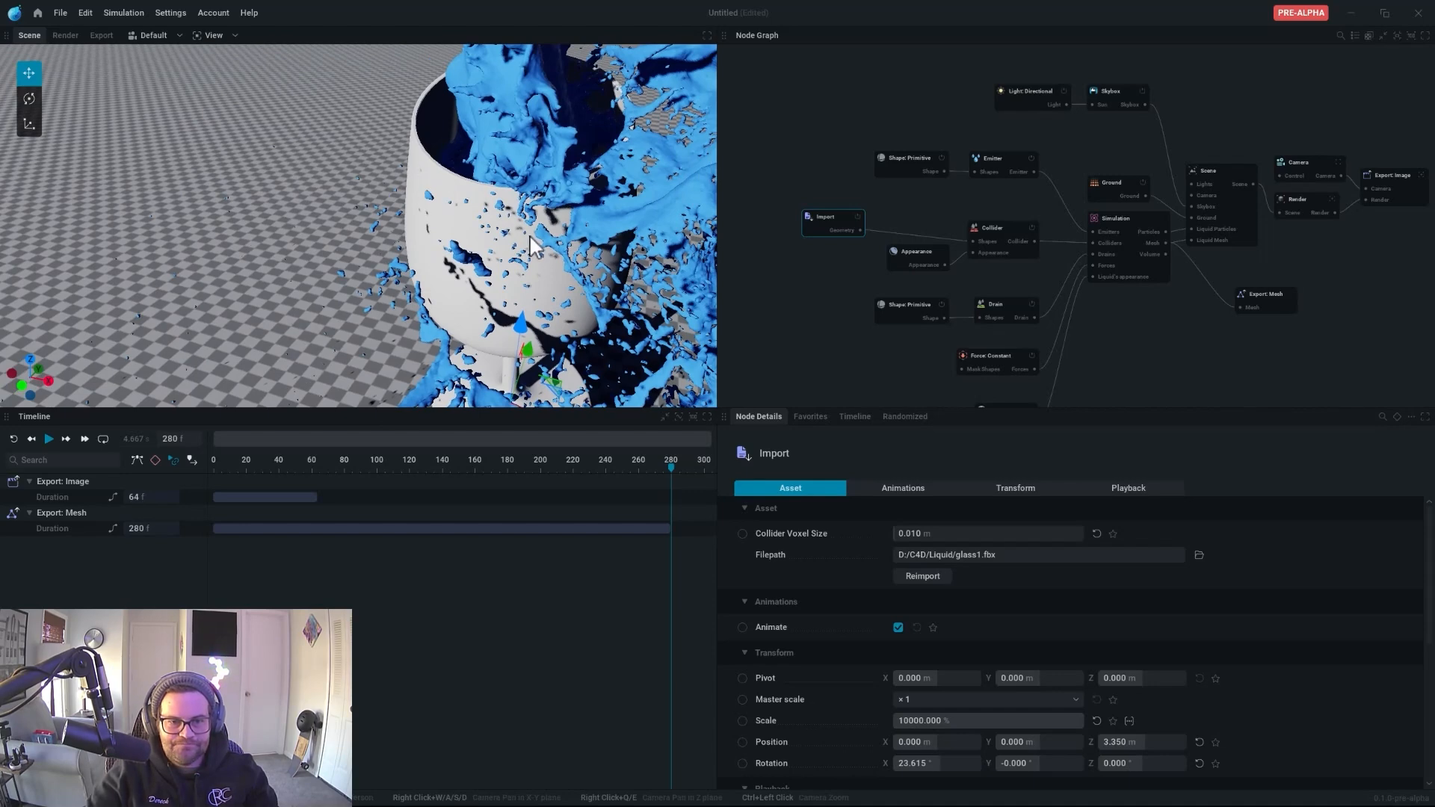
pyautogui.moveTo(514, 216)
pyautogui.mouseDown(button='right')
pyautogui.moveTo(550, 179)
pyautogui.moveTo(517, 224)
pyautogui.mouseUp(button='right')
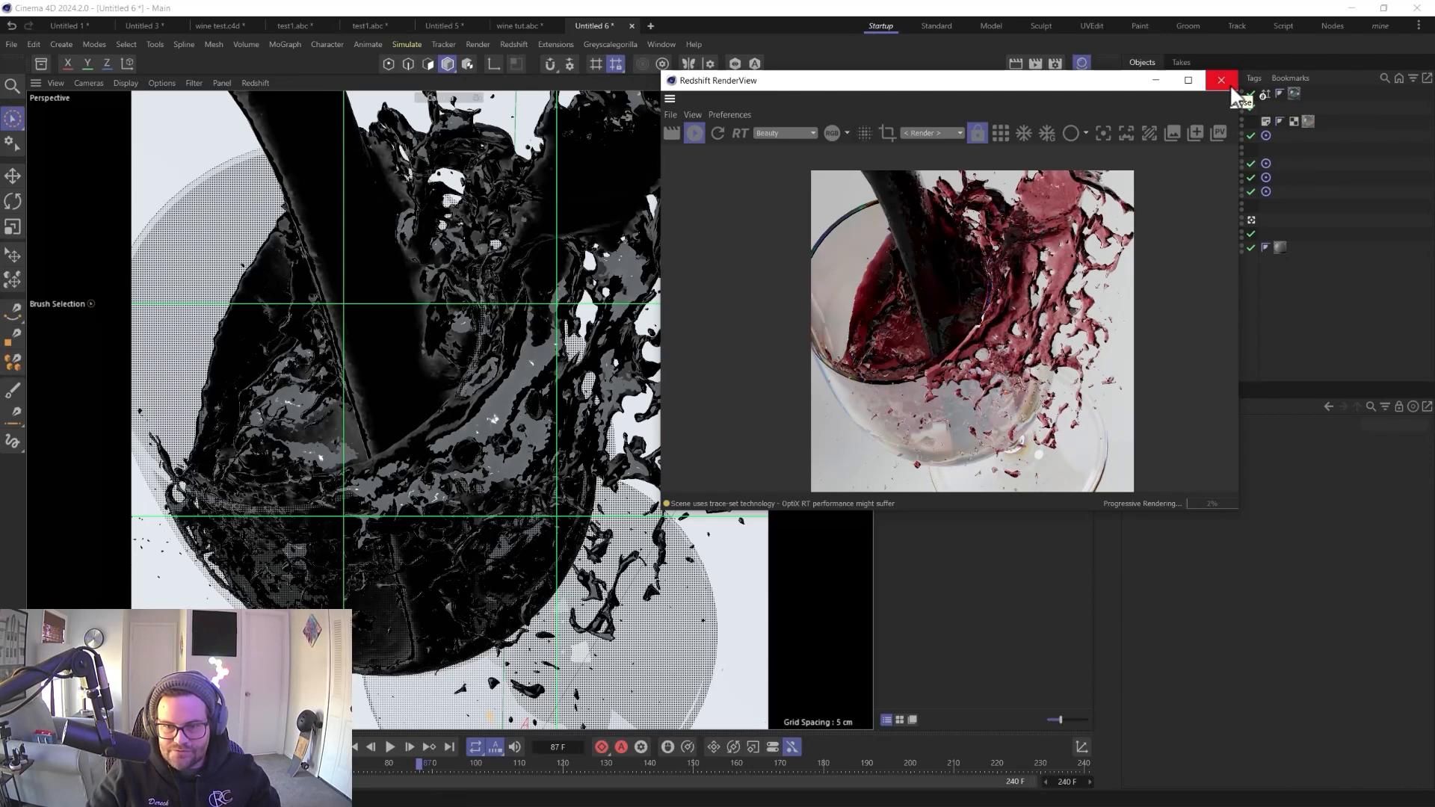
# - Switch back to Cinema 4D, lower the Smoothing deformer's strength to 10 % and close the render view
pyautogui.moveTo(1020, 82); pyautogui.dragTo(805, 92)
pyautogui.click(1174, 108)
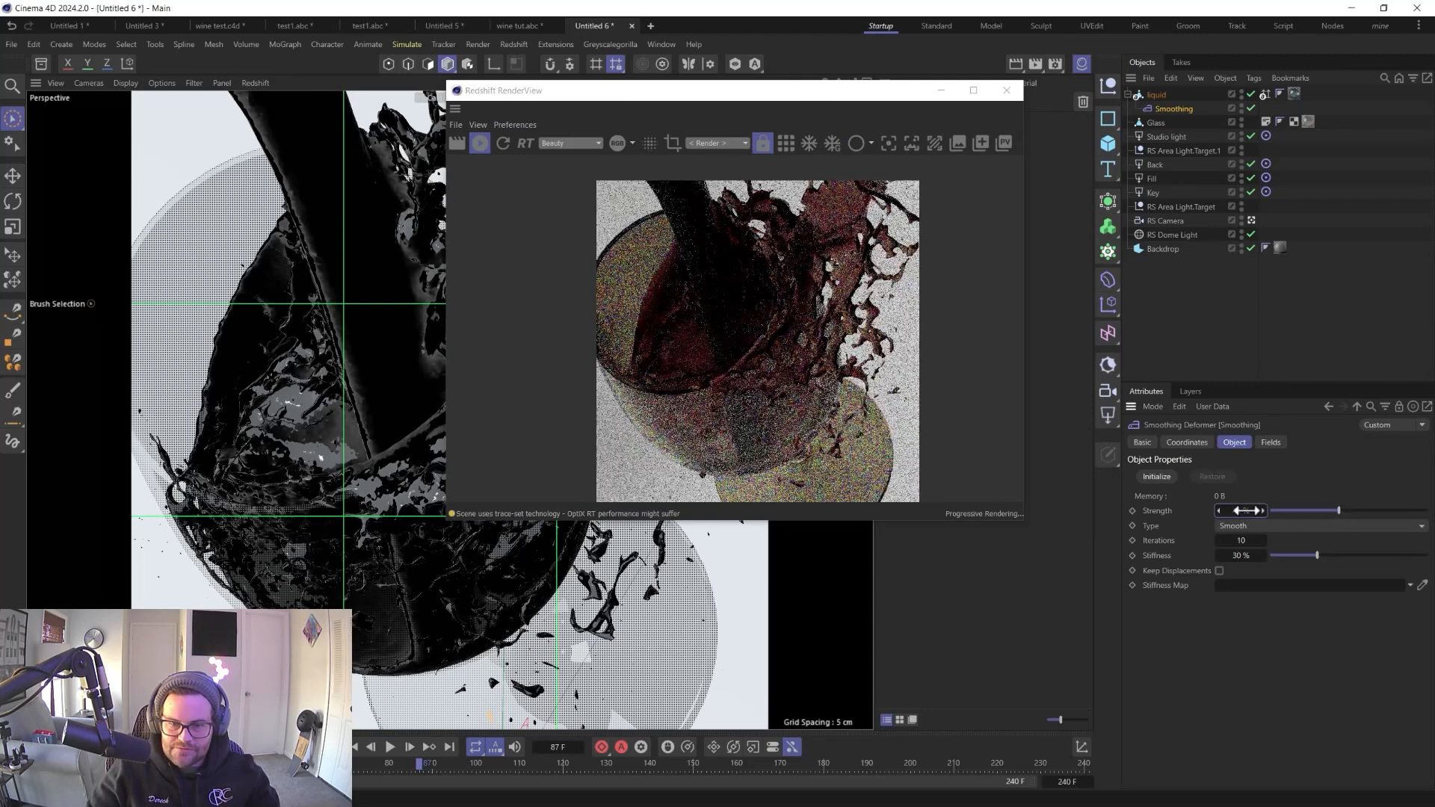
pyautogui.moveTo(1243, 511); pyautogui.dragTo(1203, 511)
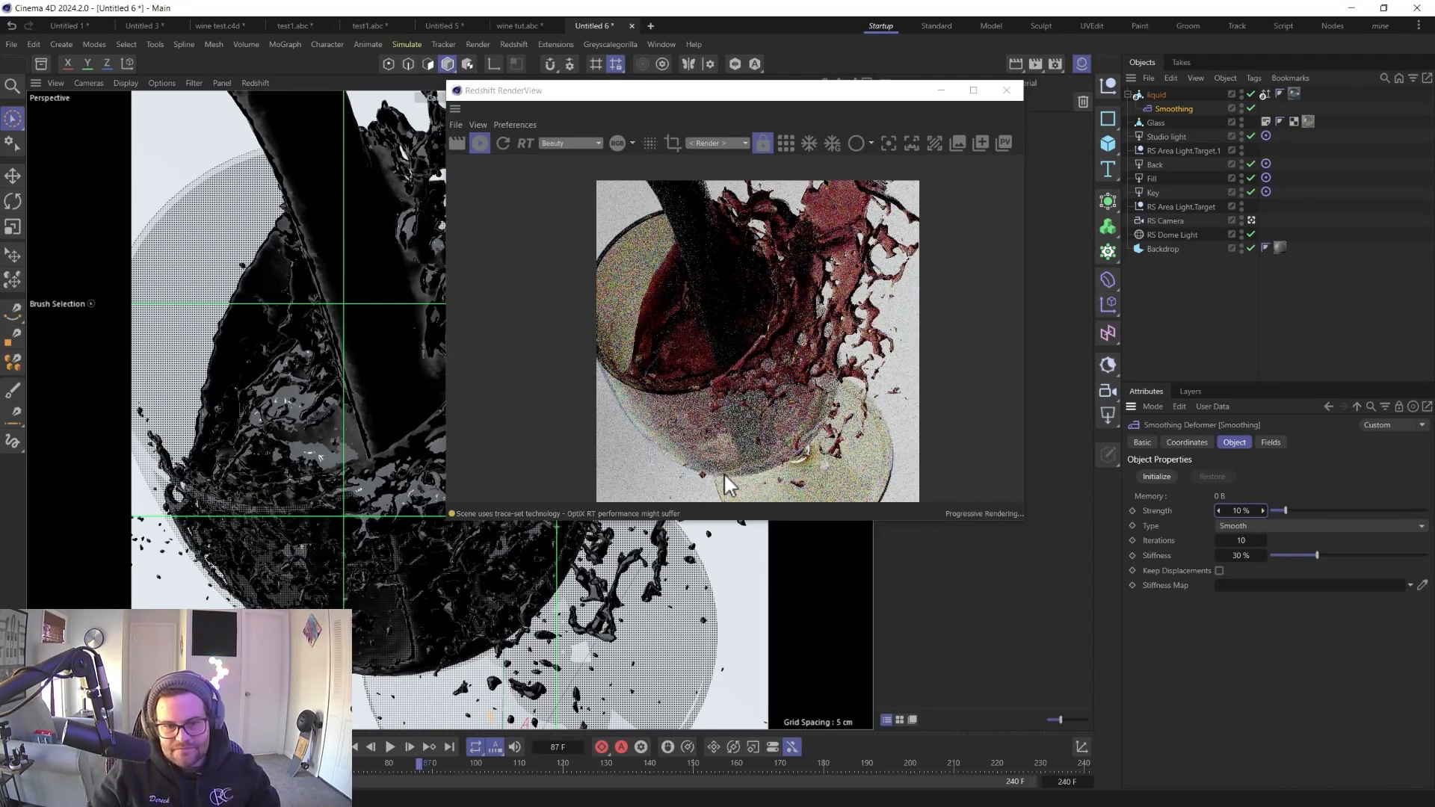
pyautogui.click(1007, 90)
# - Set the RS Camera's focal length to 35 mm
pyautogui.click(1166, 221)
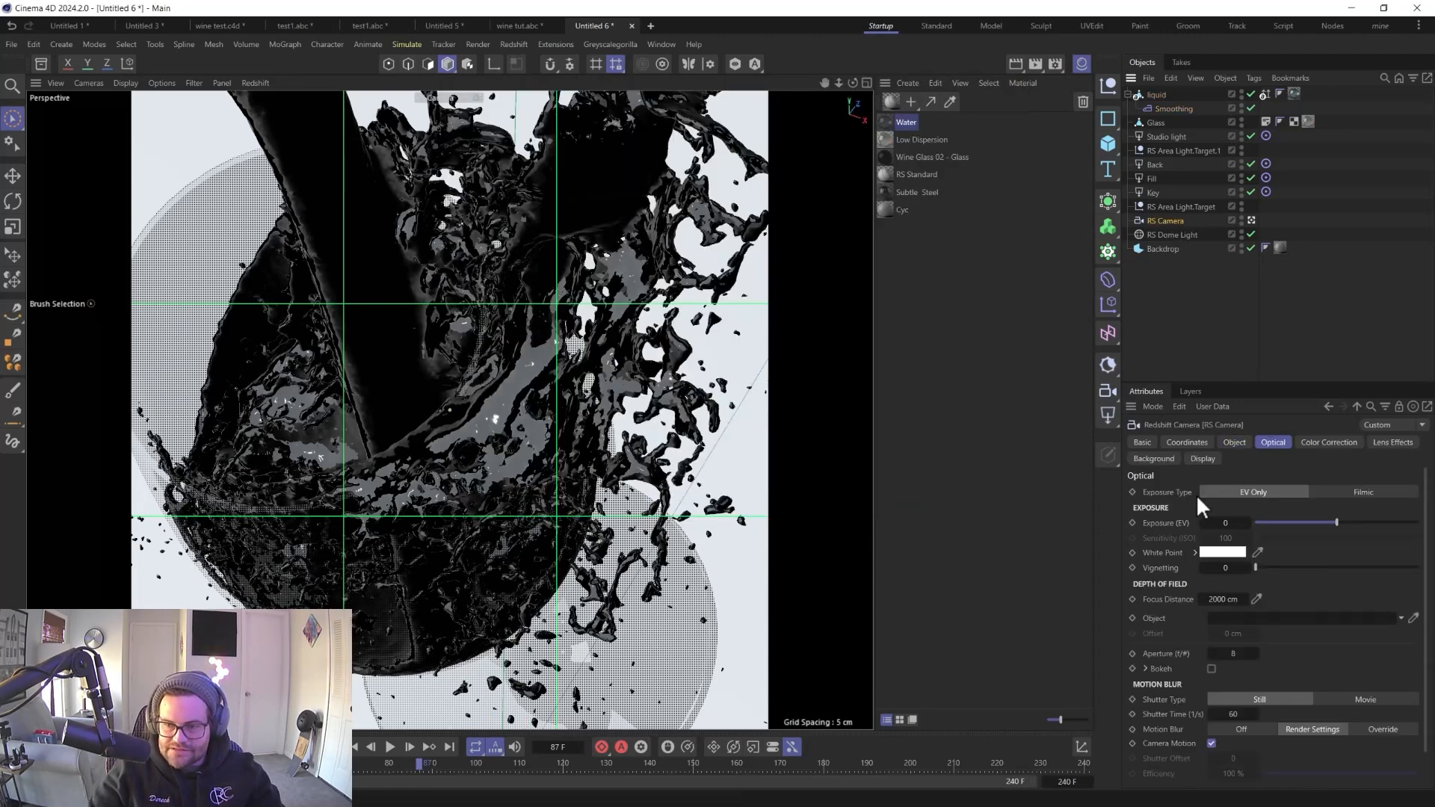
pyautogui.click(1235, 442)
pyautogui.write('35')
pyautogui.press('Return')
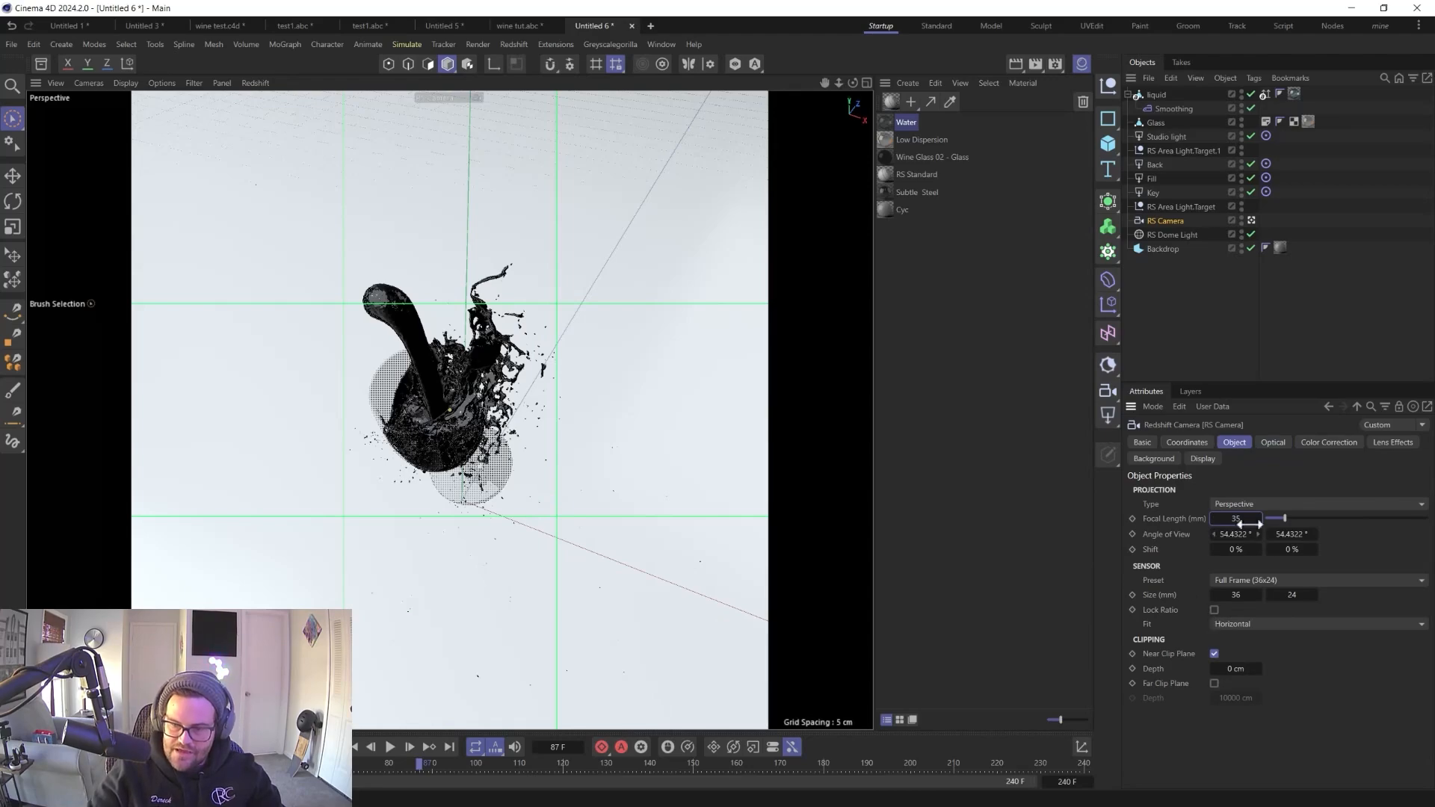
# - Enable bokeh on the RS Camera and pick a focus distance of about 5 cm on the liquid inside the glass
pyautogui.click(1272, 443)
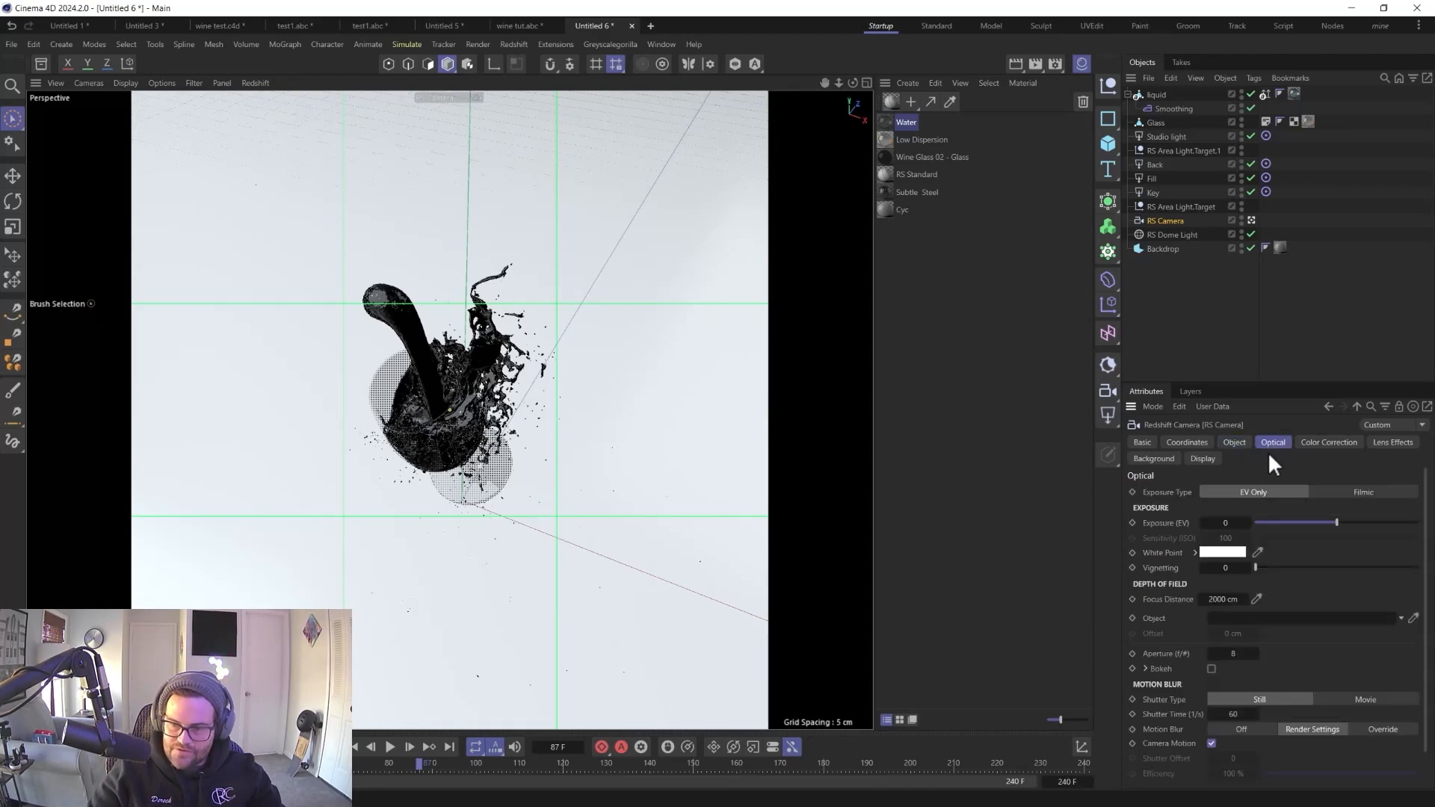
pyautogui.scroll(10, 426, 397)
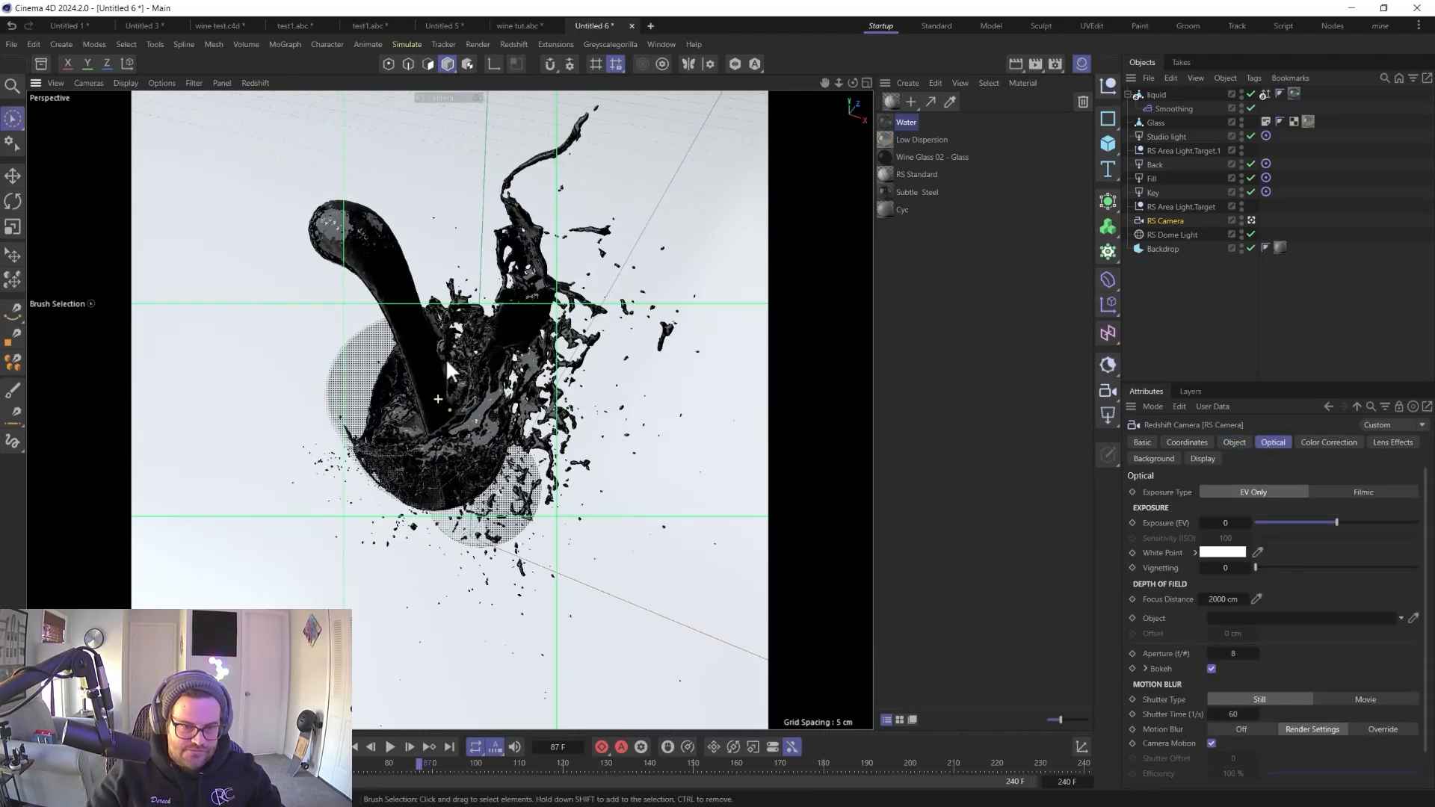
pyautogui.scroll(10, 484, 380)
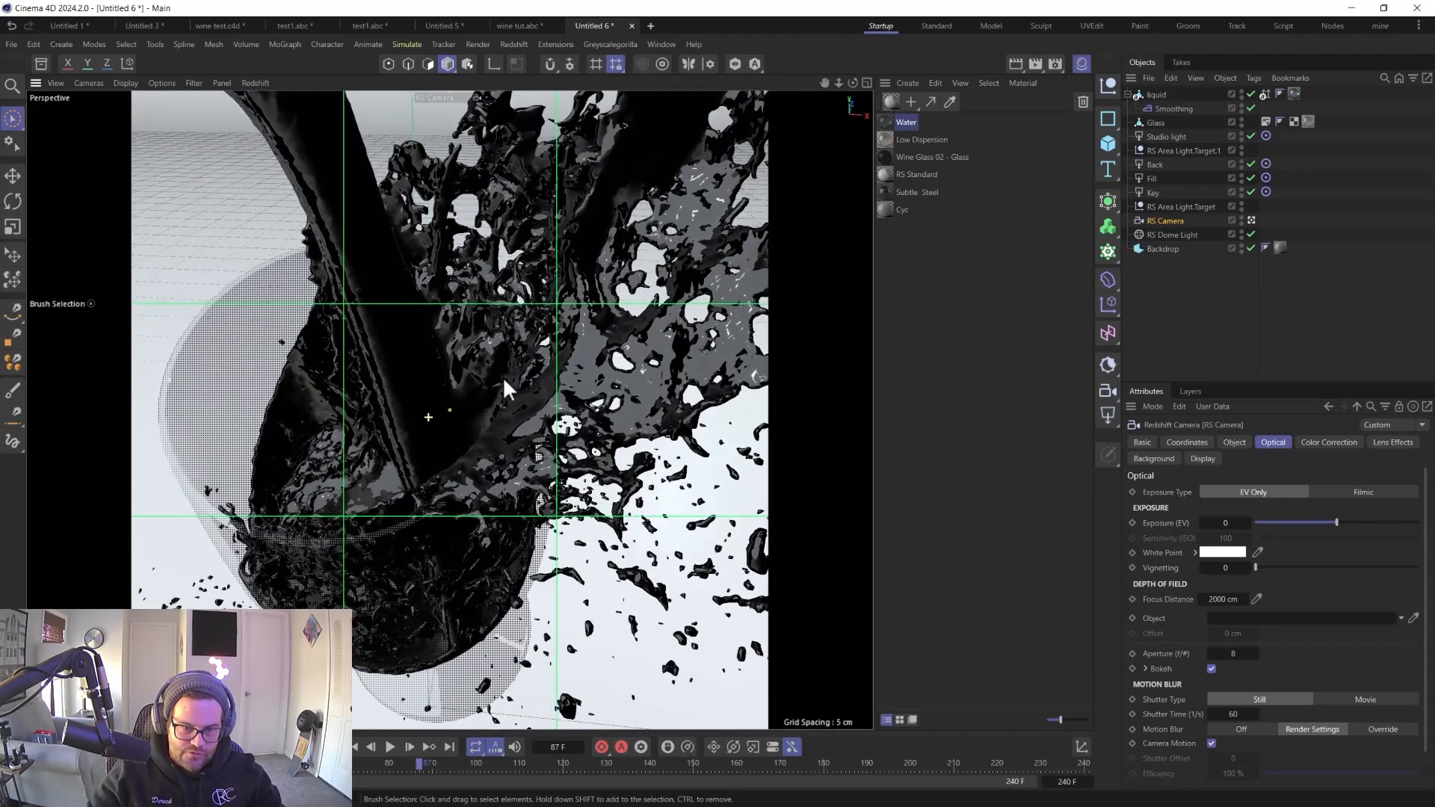
pyautogui.scroll(-10, 457, 374)
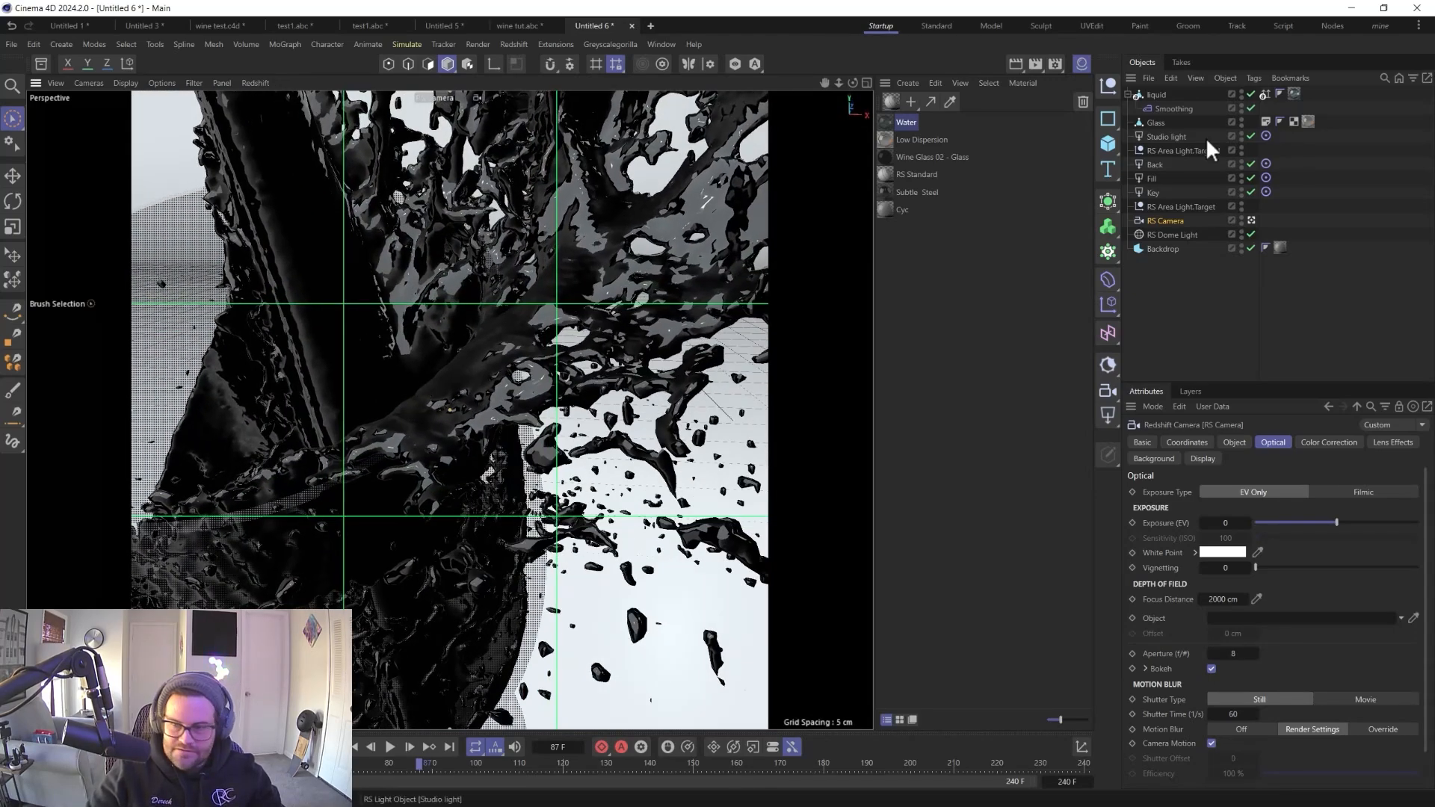
pyautogui.click(1259, 600)
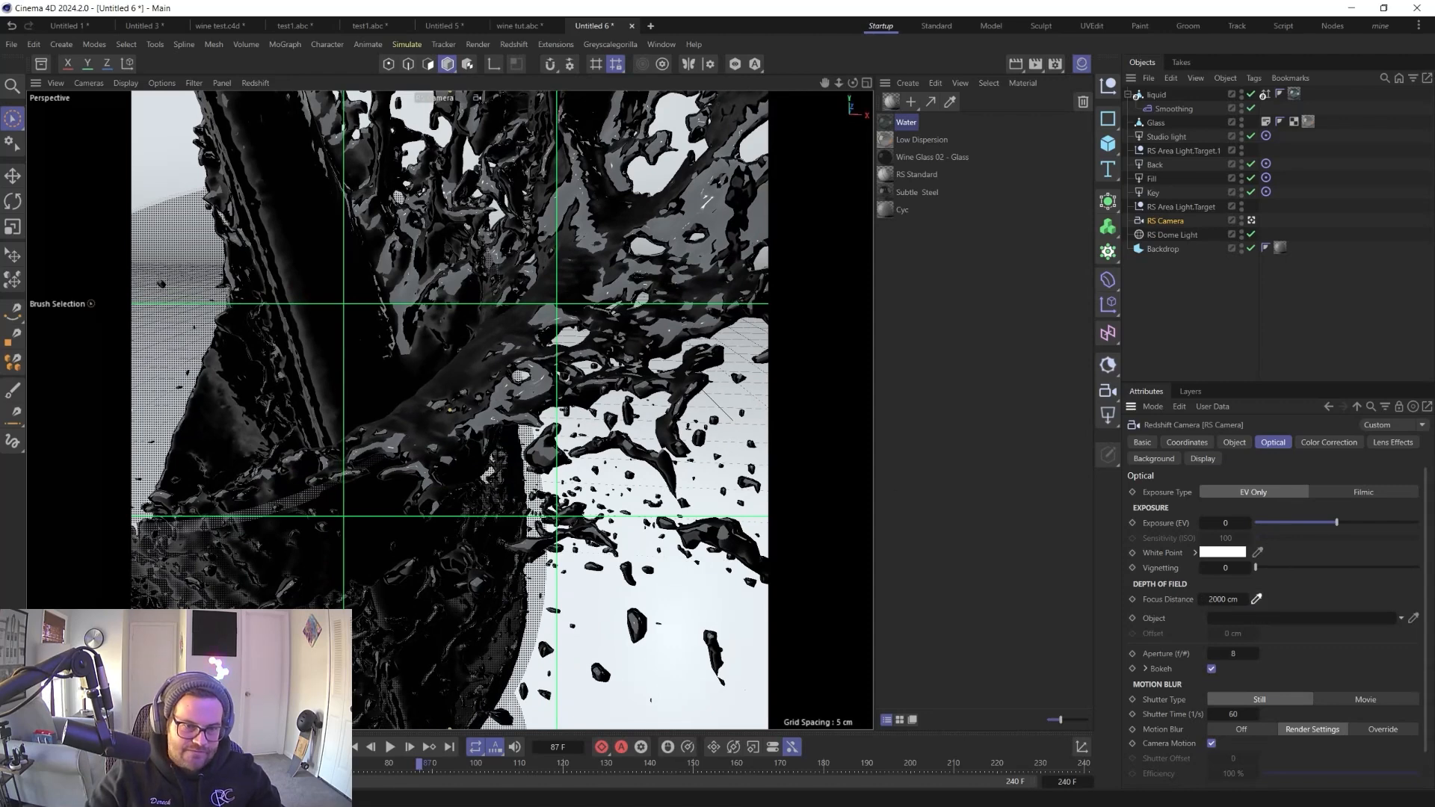
pyautogui.click(403, 420)
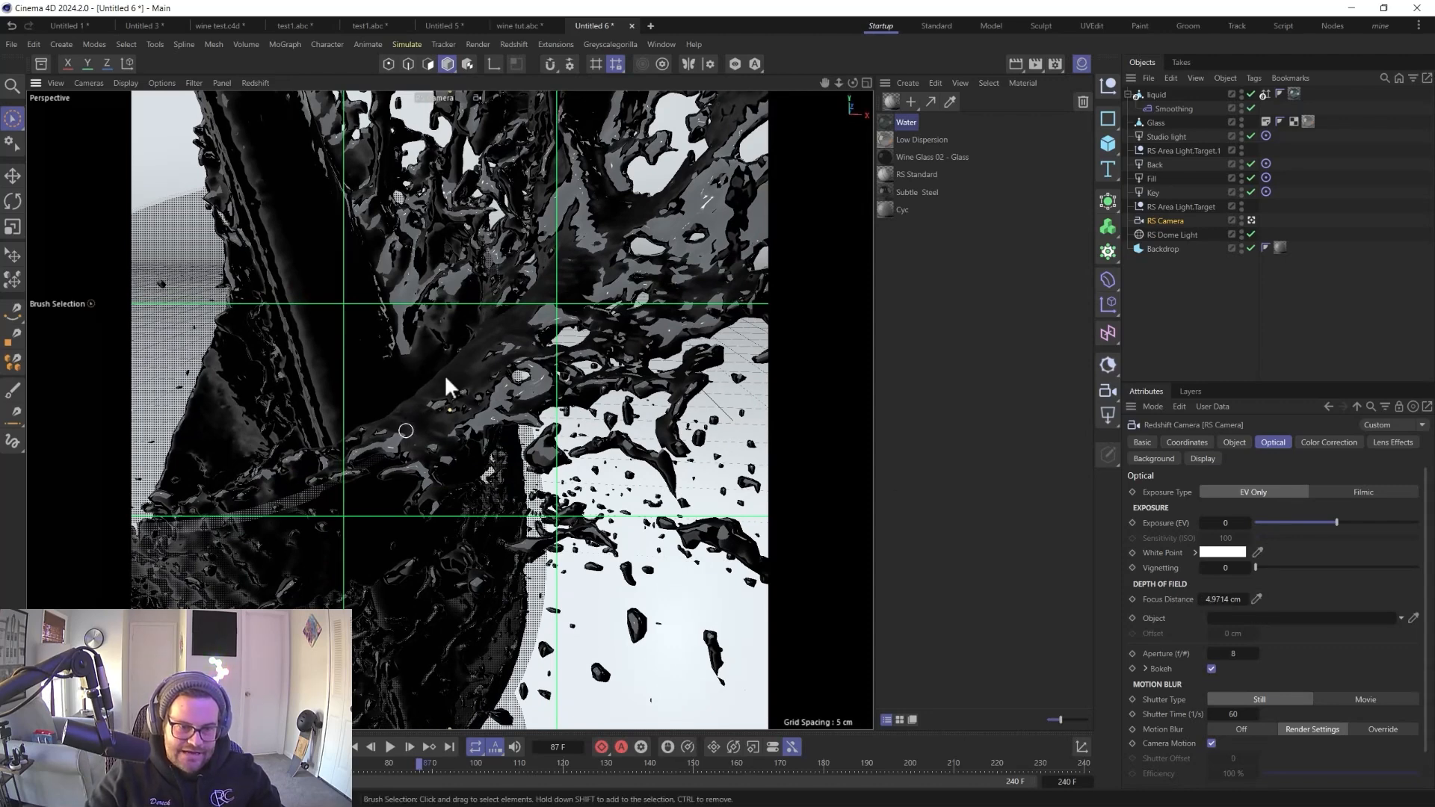
# - Start a live Redshift render and set the camera's aperture to 16
pyautogui.click(512, 46)
pyautogui.click(528, 154)
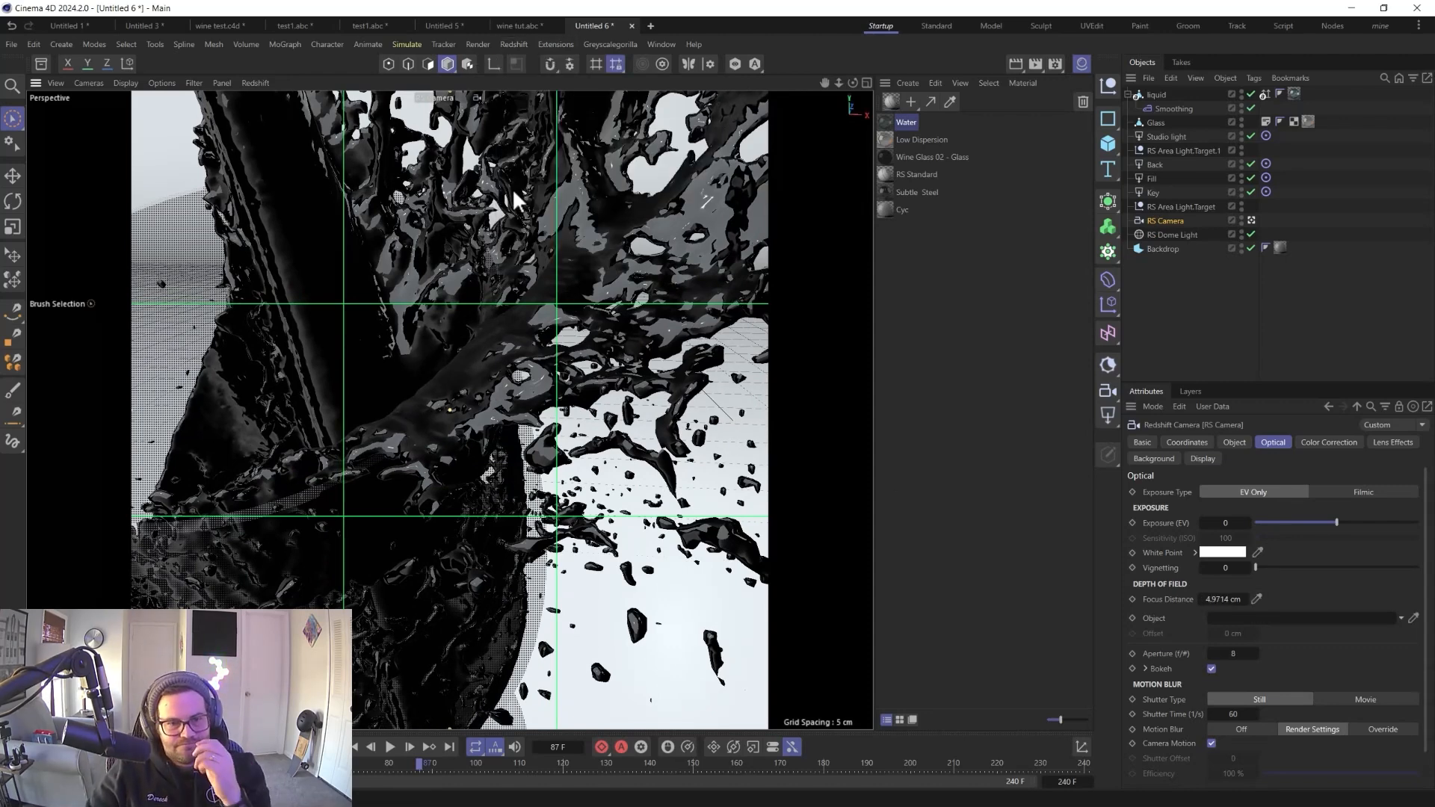
pyautogui.click(560, 195)
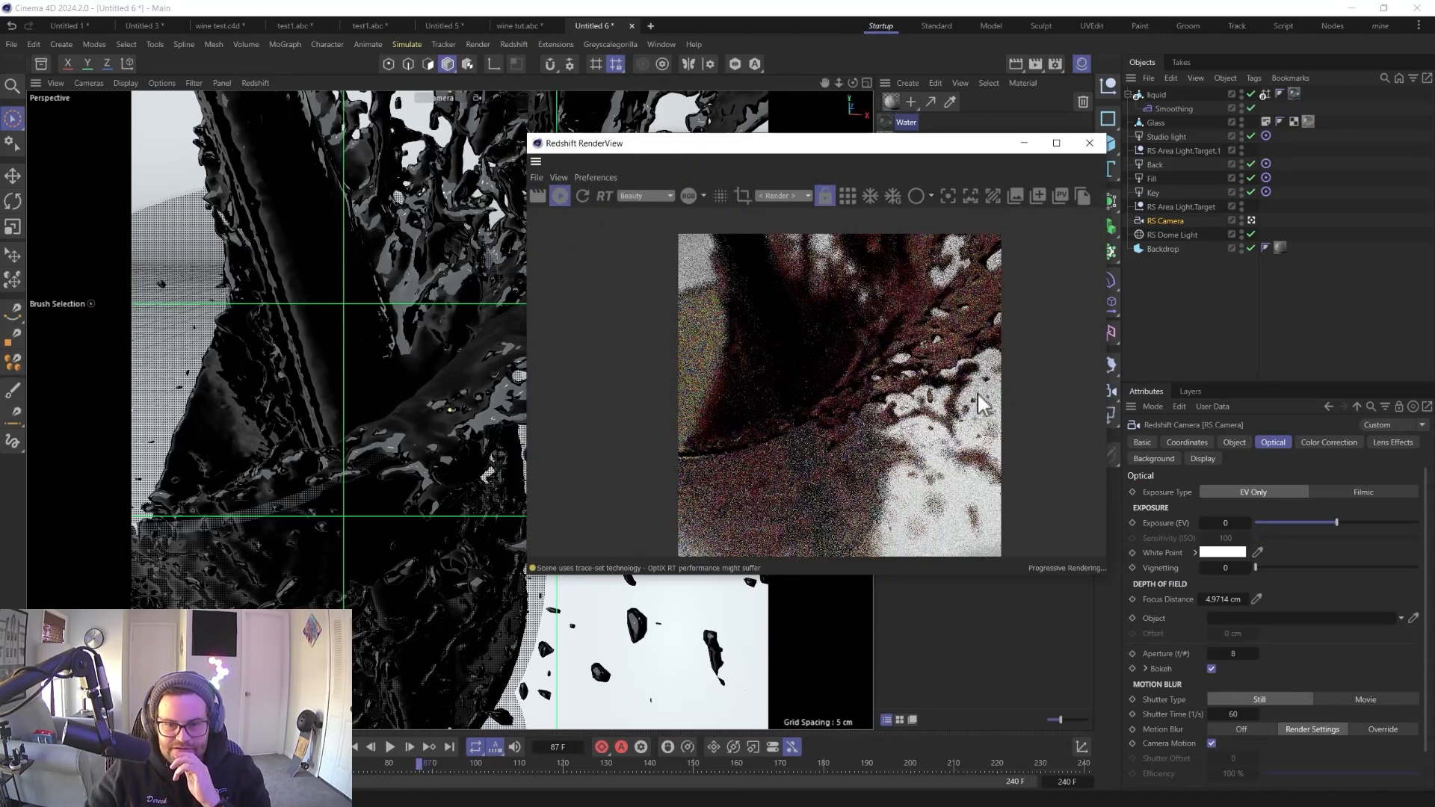
pyautogui.click(1212, 669)
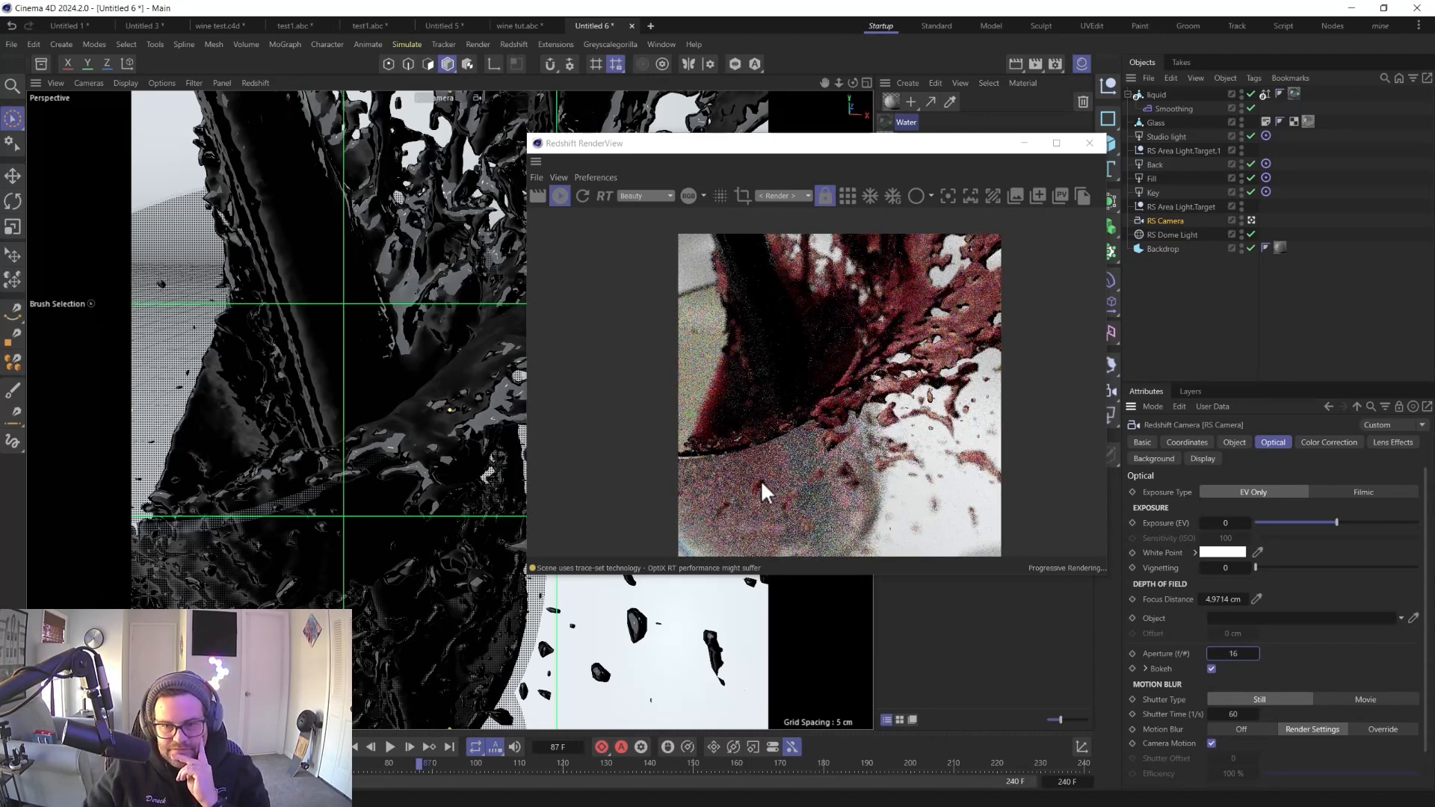
# - Play the animation forward to frame 92 to check the splash in the render, and close the render view
pyautogui.click(390, 747)
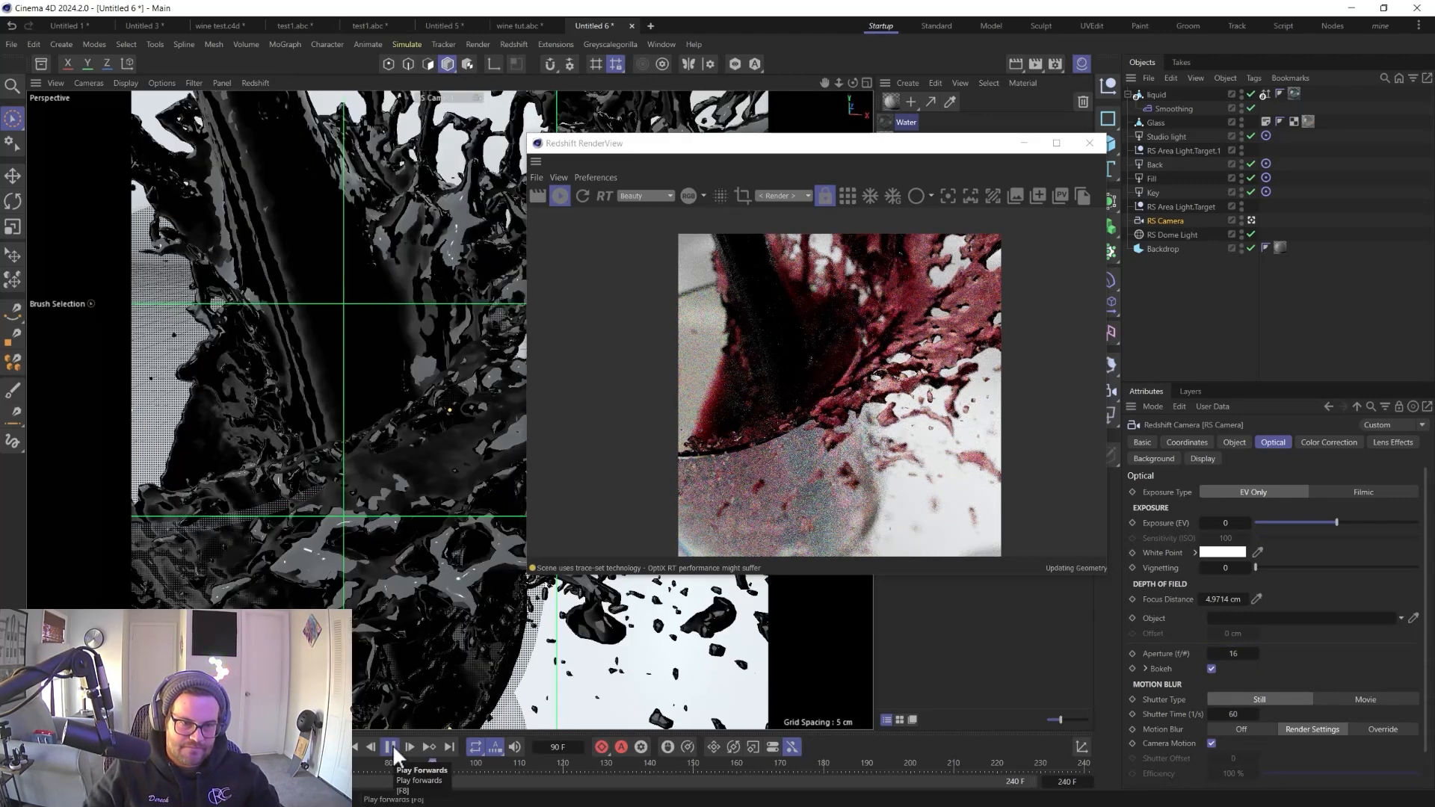
pyautogui.click(390, 747)
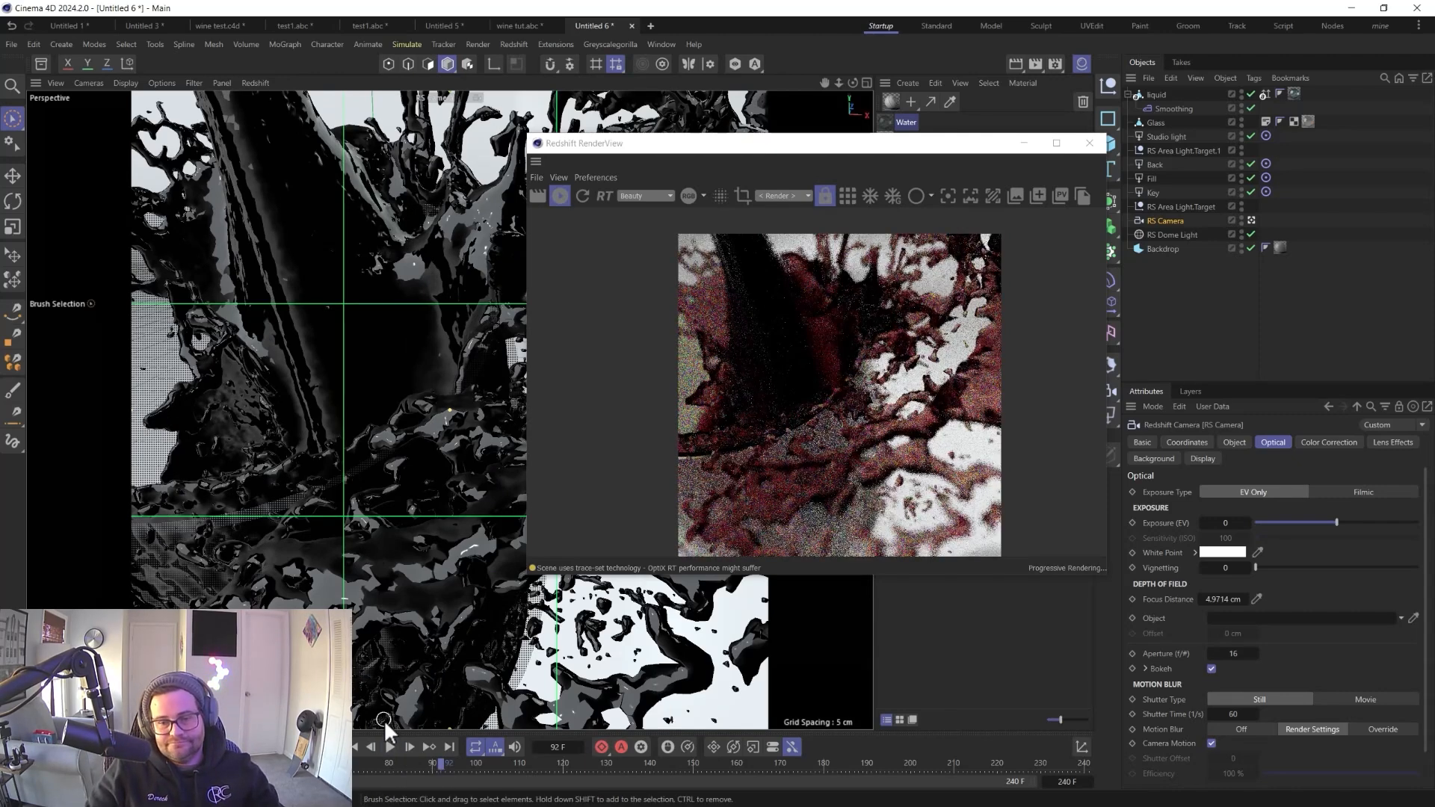
pyautogui.click(1089, 144)
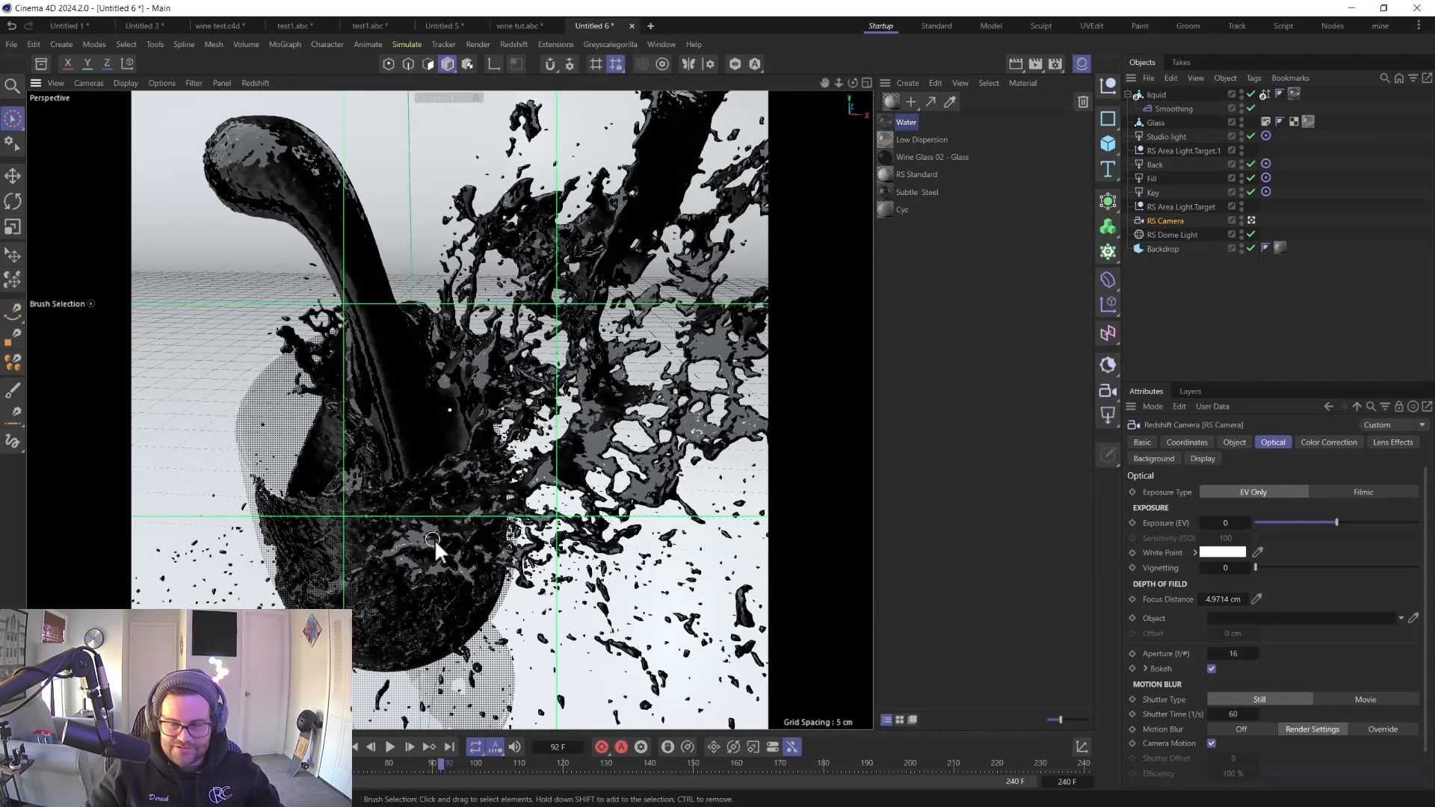
# - Reframe the camera on the whole glass and play the animation on to frame 97
pyautogui.keyDown('alt'); pyautogui.moveTo(434, 540); pyautogui.dragTo(490, 441); pyautogui.keyUp('alt')
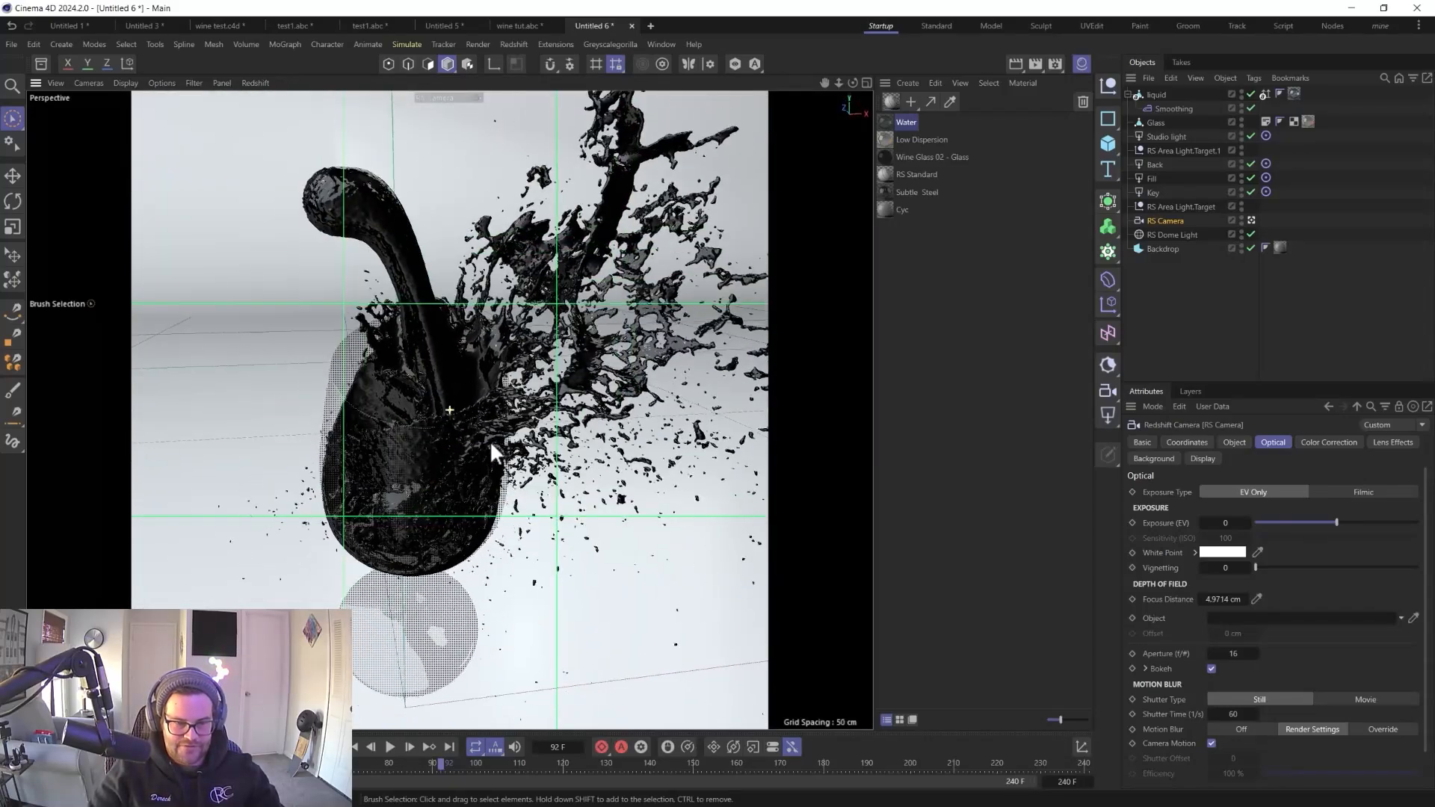
pyautogui.click(390, 747)
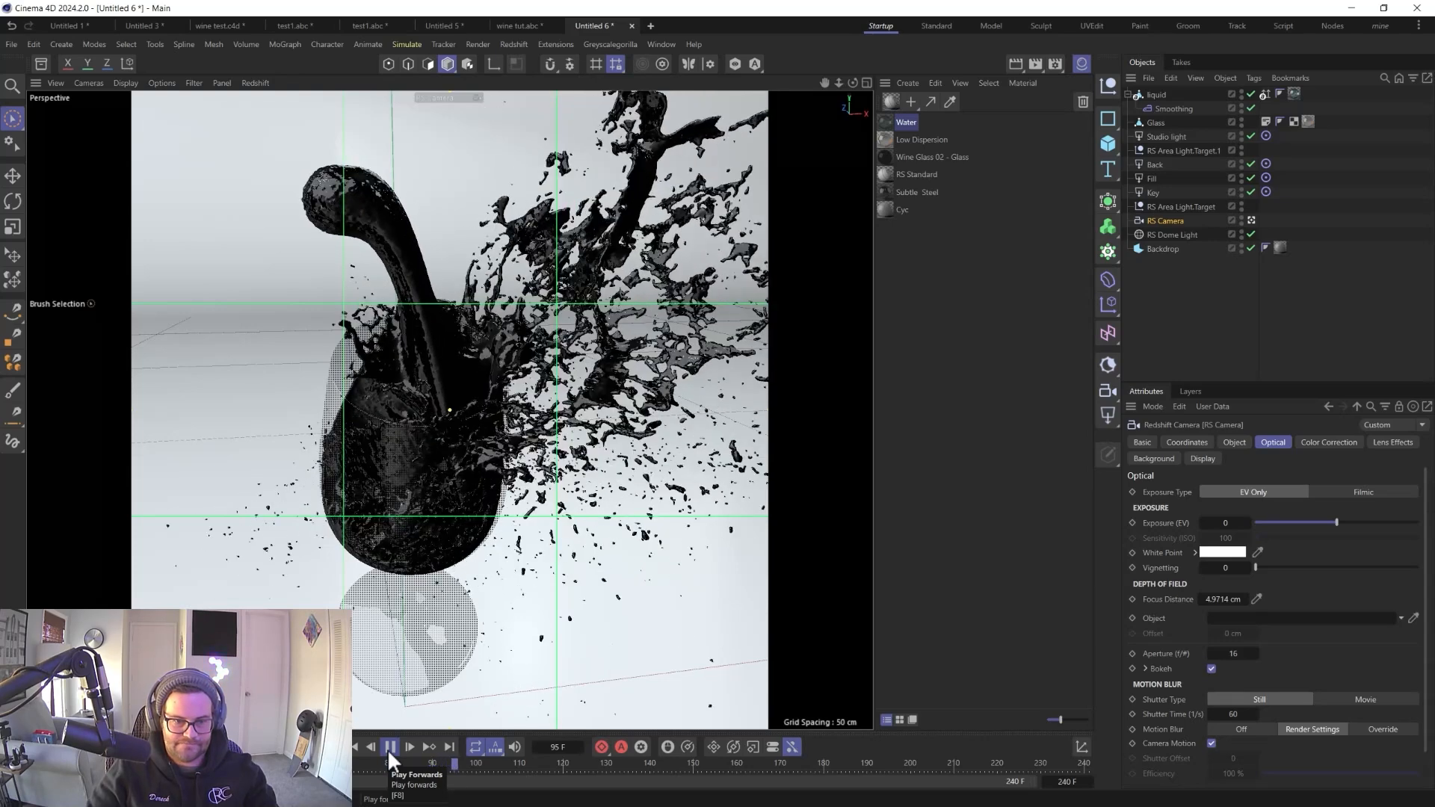
pyautogui.click(389, 749)
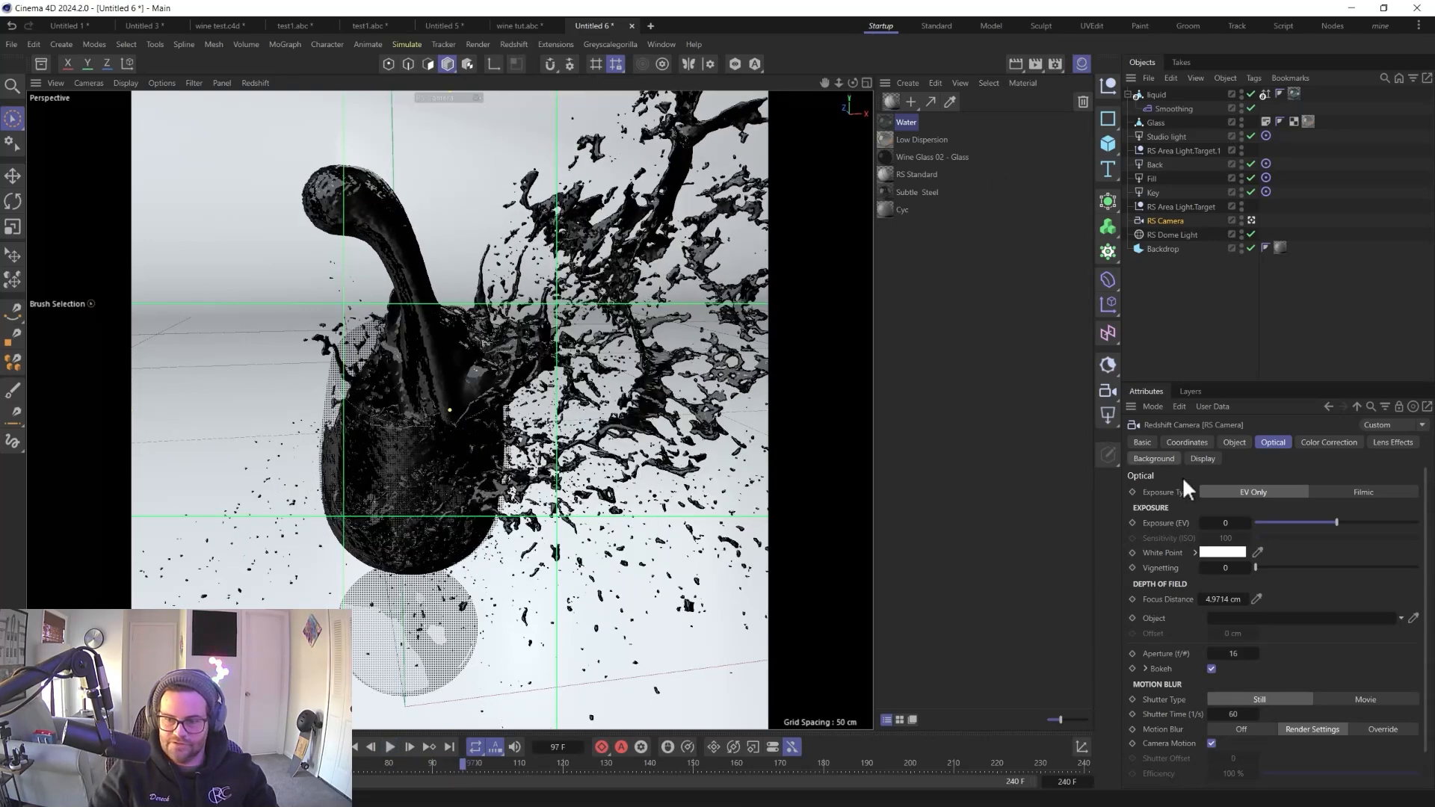
# - Set the RS Camera's focal length to 50 mm and reframe the shot on the glass bowl and splash
pyautogui.click(1233, 442)
pyautogui.moveTo(1233, 518); pyautogui.dragTo(1237, 517)
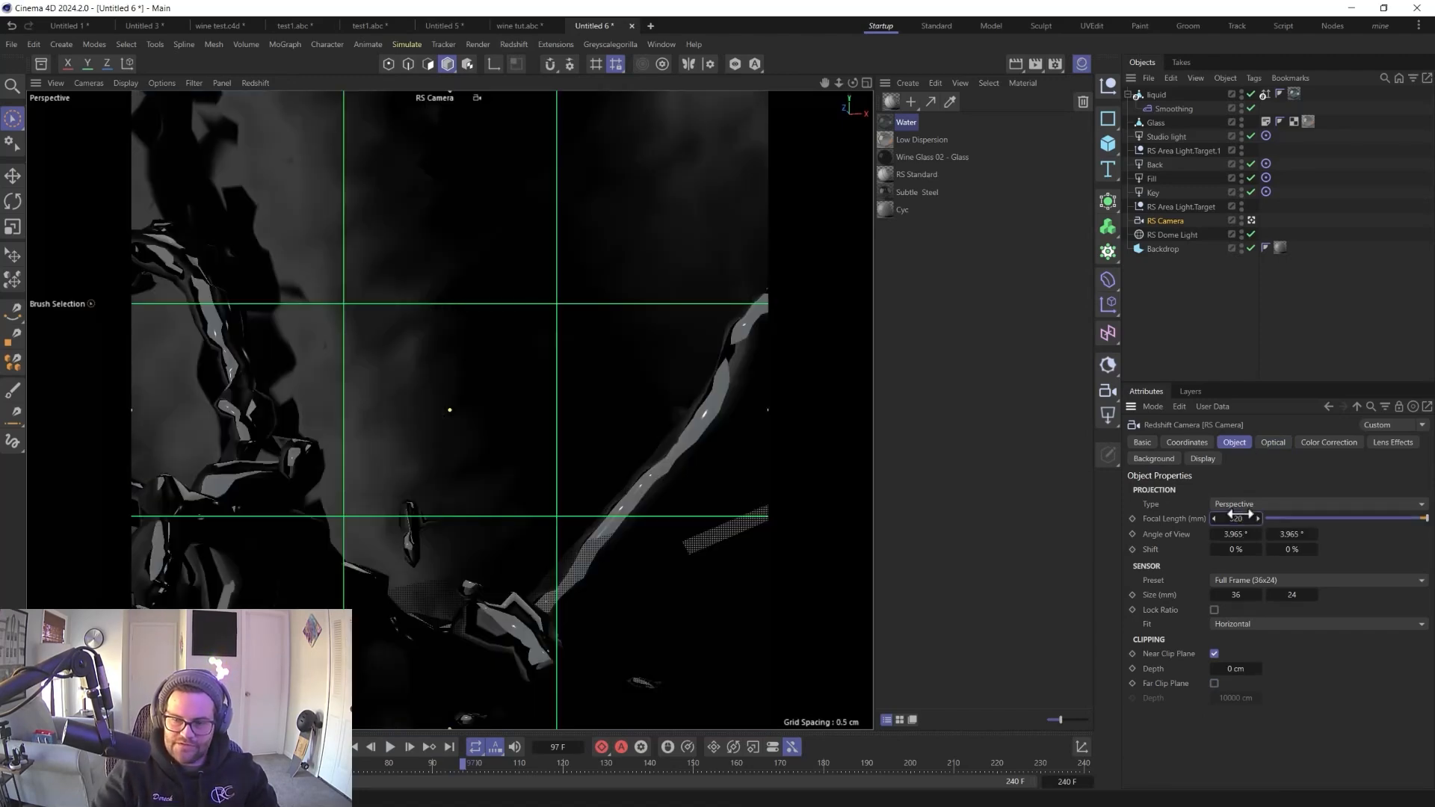
pyautogui.click(1240, 515)
pyautogui.write('50')
pyautogui.press('Return')
pyautogui.keyDown('alt'); pyautogui.moveTo(423, 325); pyautogui.dragTo(362, 297); pyautogui.keyUp('alt')
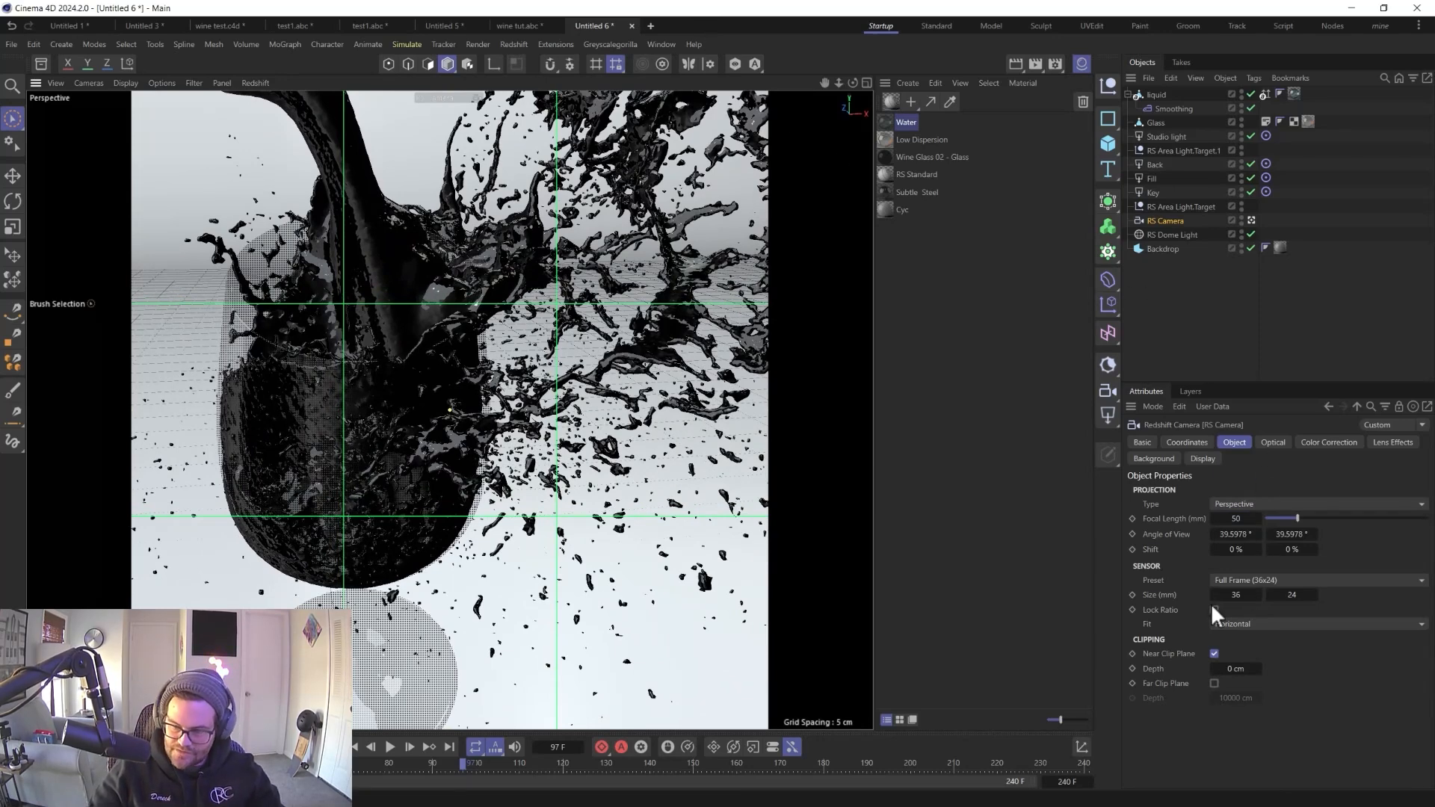
# - Pick a new camera focus distance of about 21 cm on the glass and open the Redshift RenderView to render the frame
pyautogui.click(1271, 444)
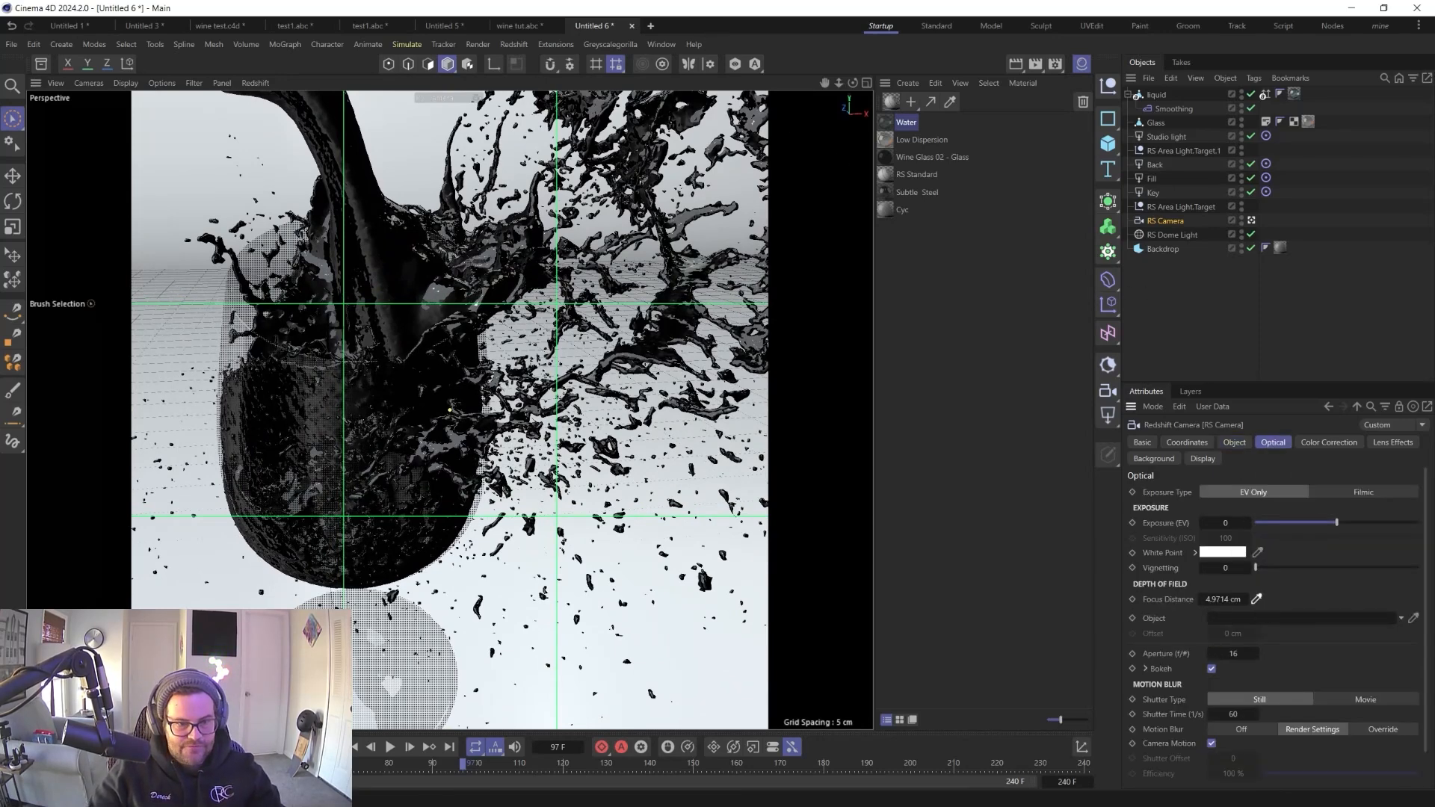
pyautogui.click(513, 44)
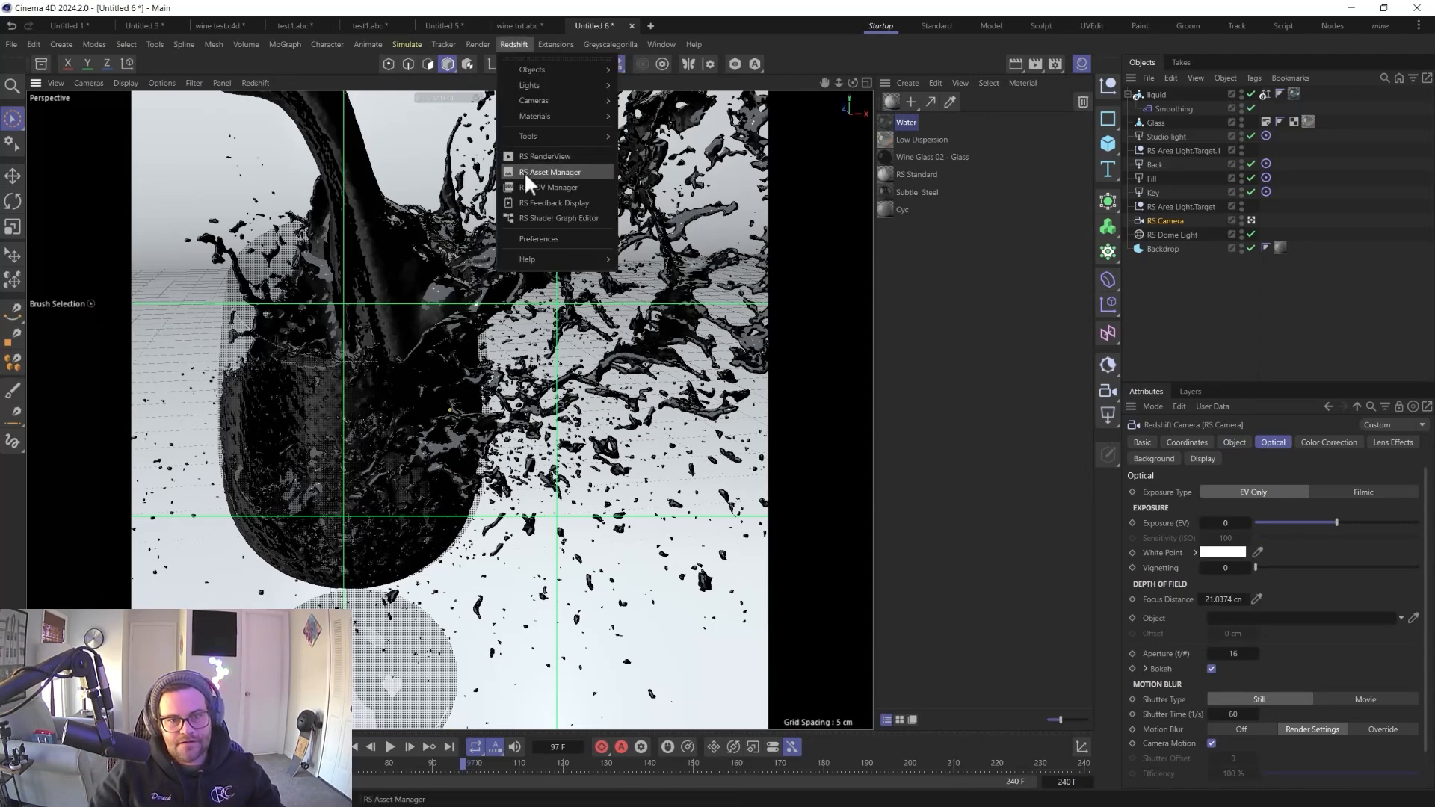
pyautogui.click(525, 162)
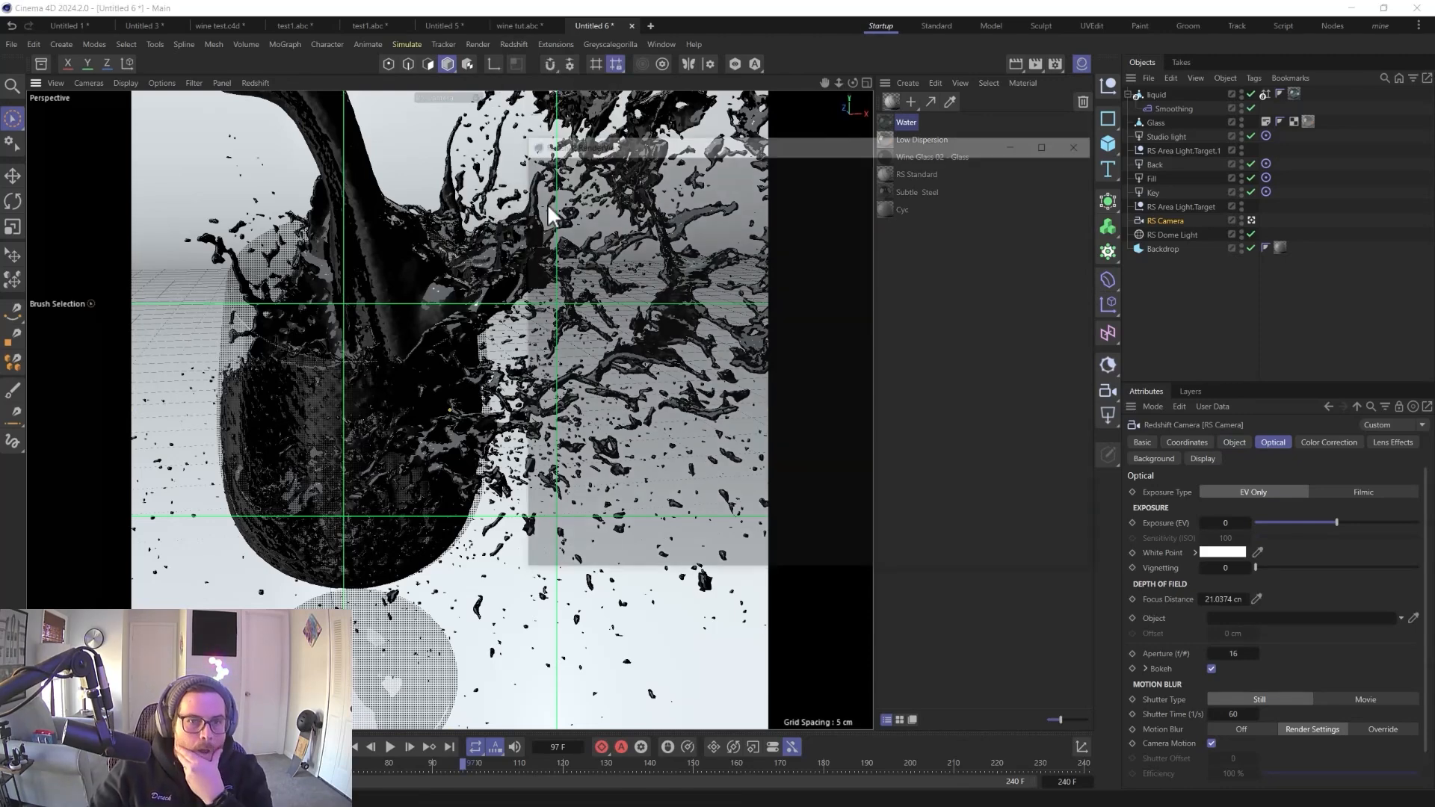
pyautogui.moveTo(752, 148); pyautogui.dragTo(515, 128)
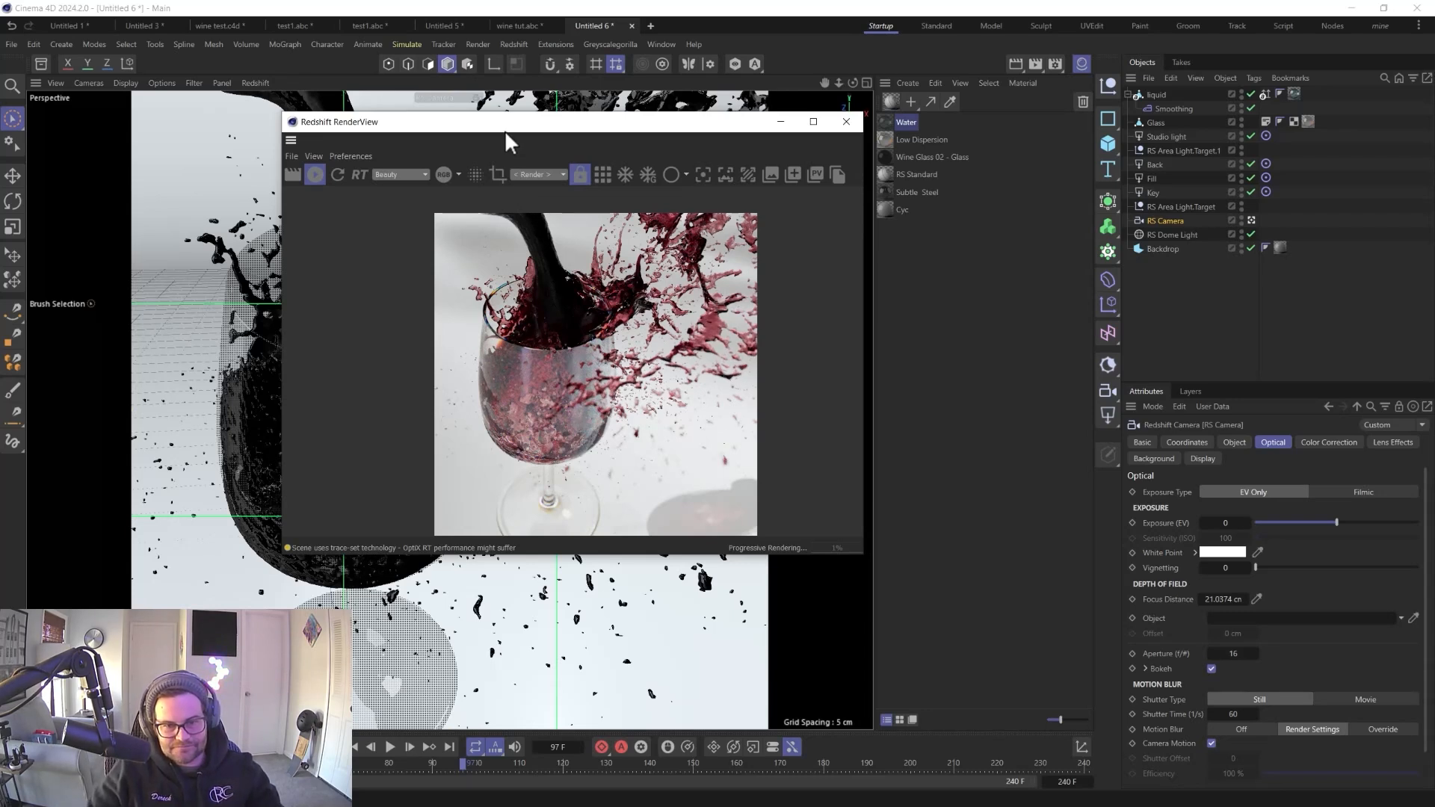
# - Compare the pour at frames 41, 97 and 60, and close the render view
pyautogui.click(220, 764)
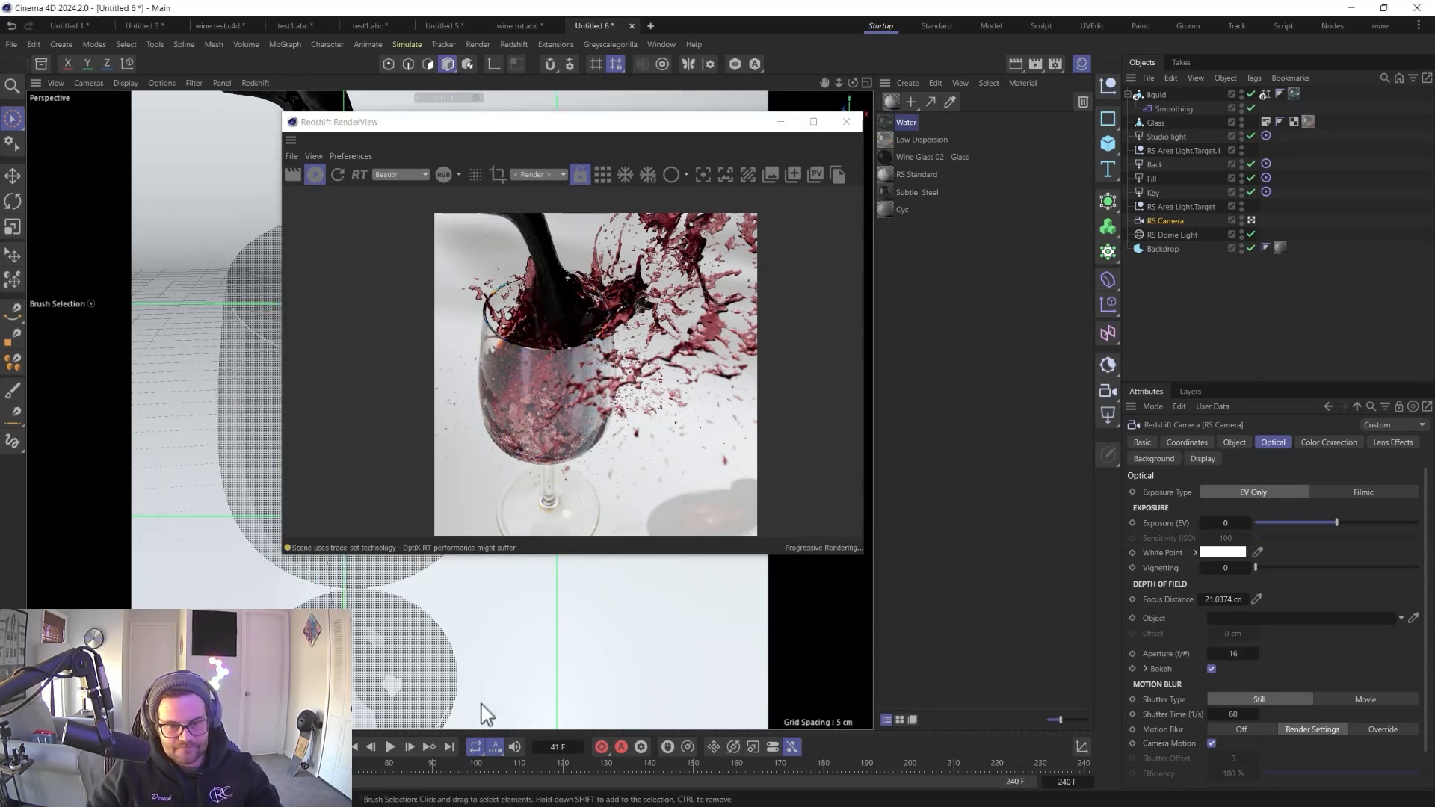
pyautogui.click(462, 764)
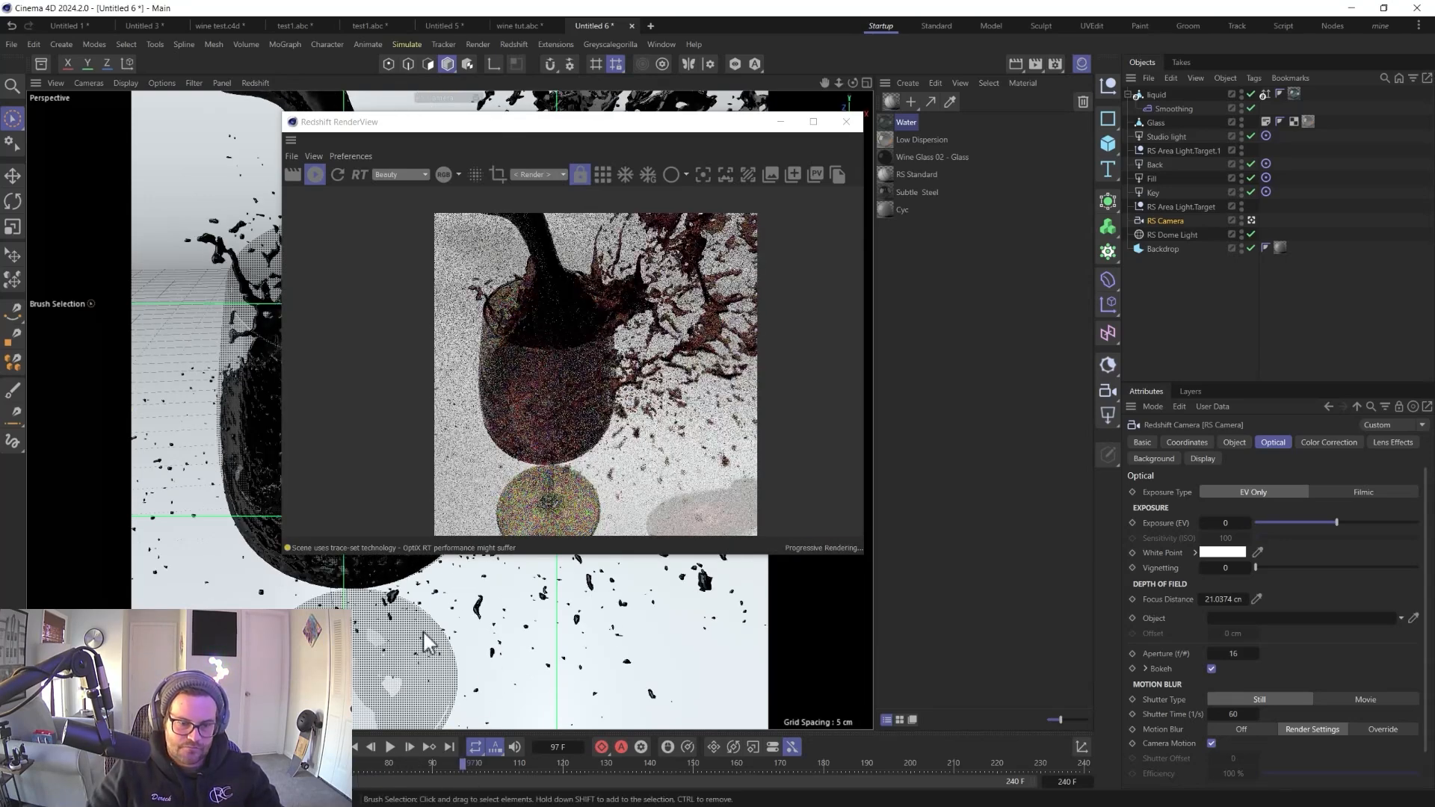
pyautogui.click(302, 764)
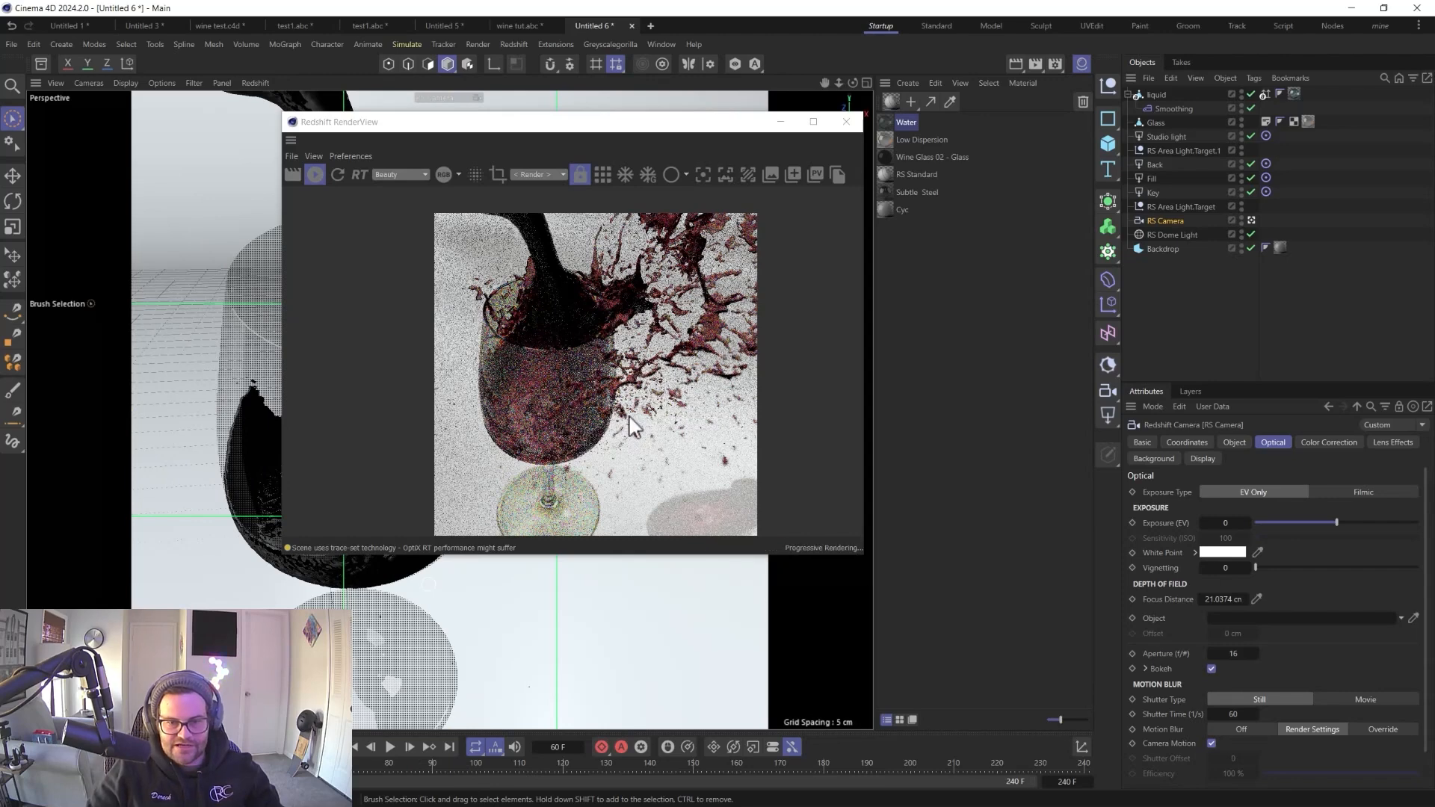
pyautogui.click(846, 121)
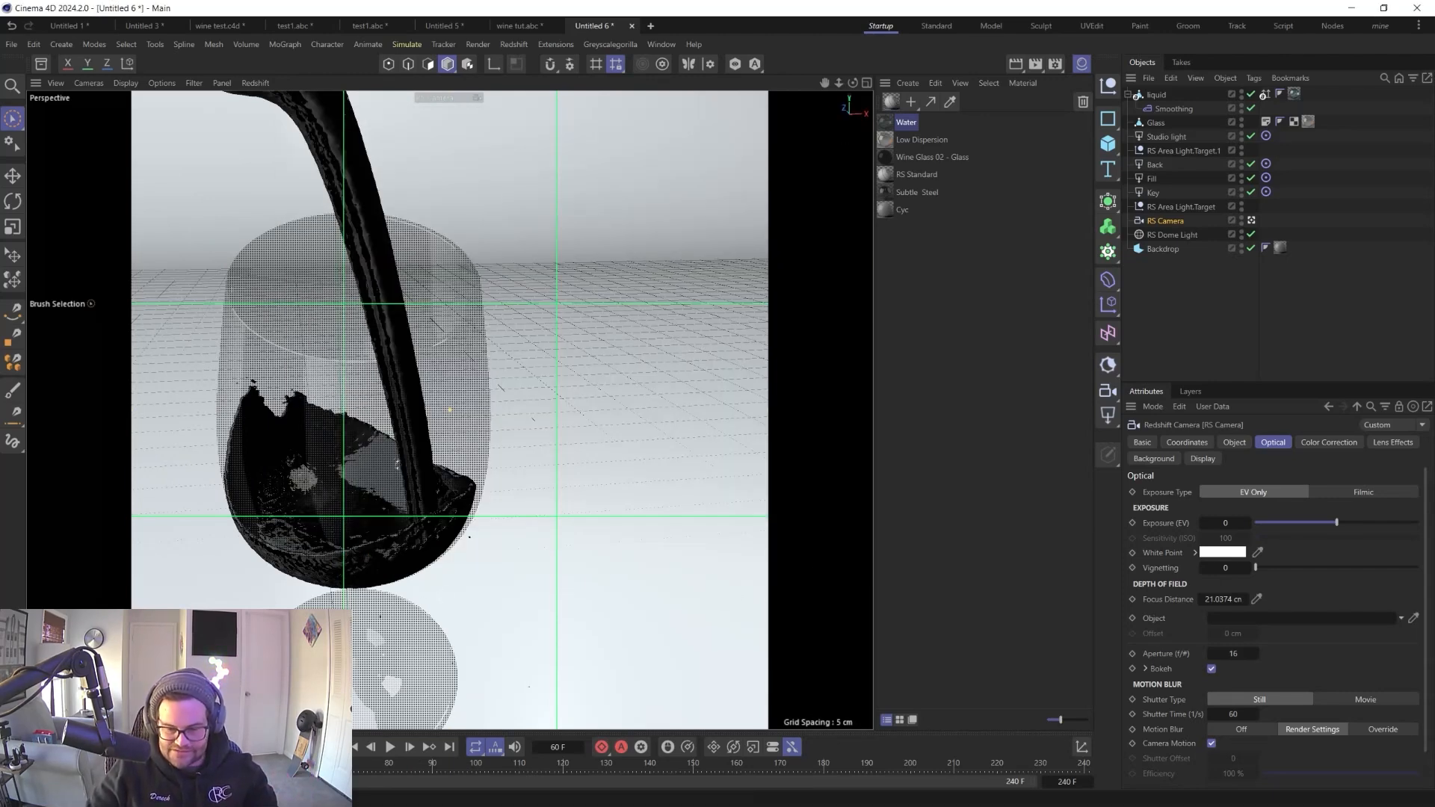
# - Switch to LiquiGen, set the Simulation node's stickiness to 2 % and play the simulation
pyautogui.press('super')
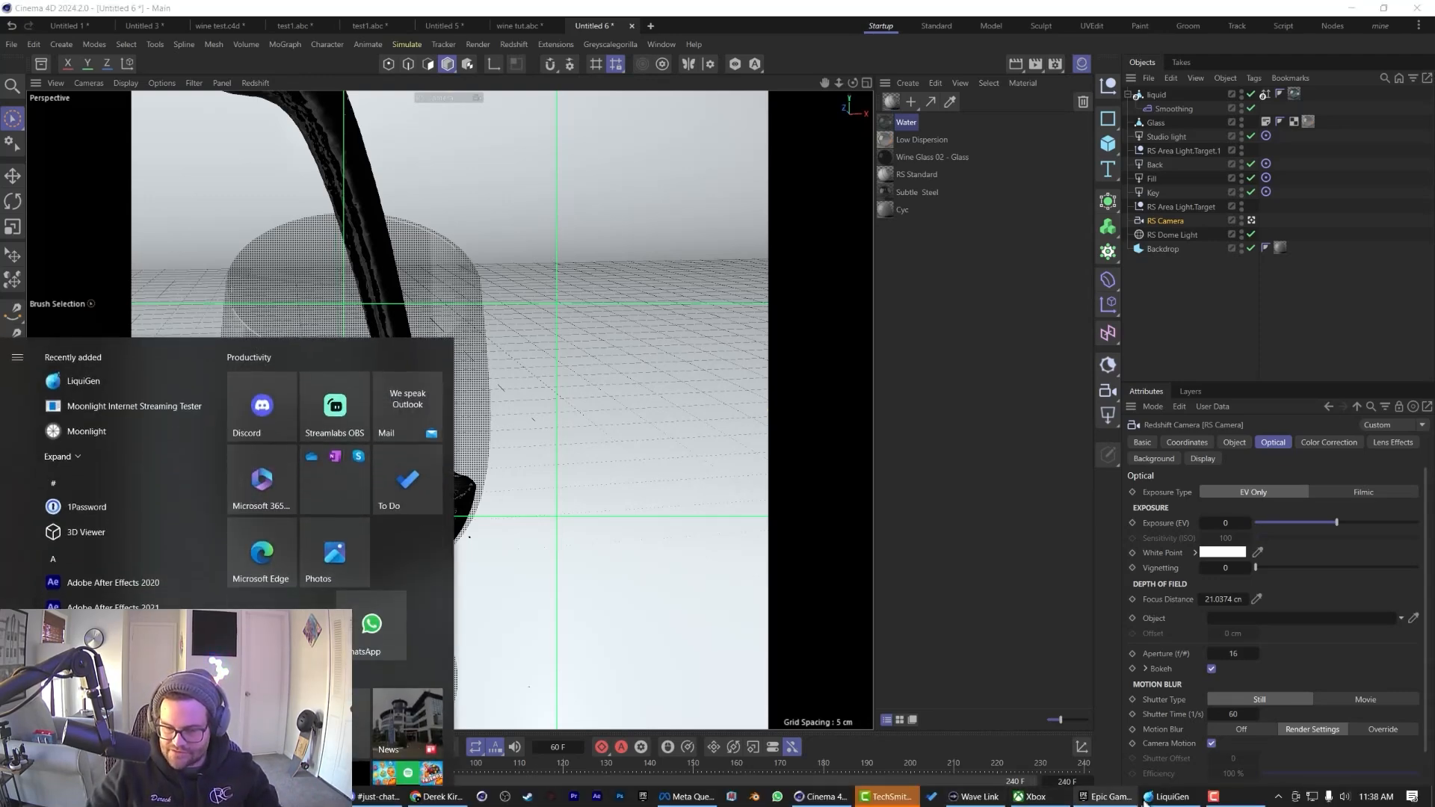
pyautogui.click(1171, 803)
pyautogui.press('space')
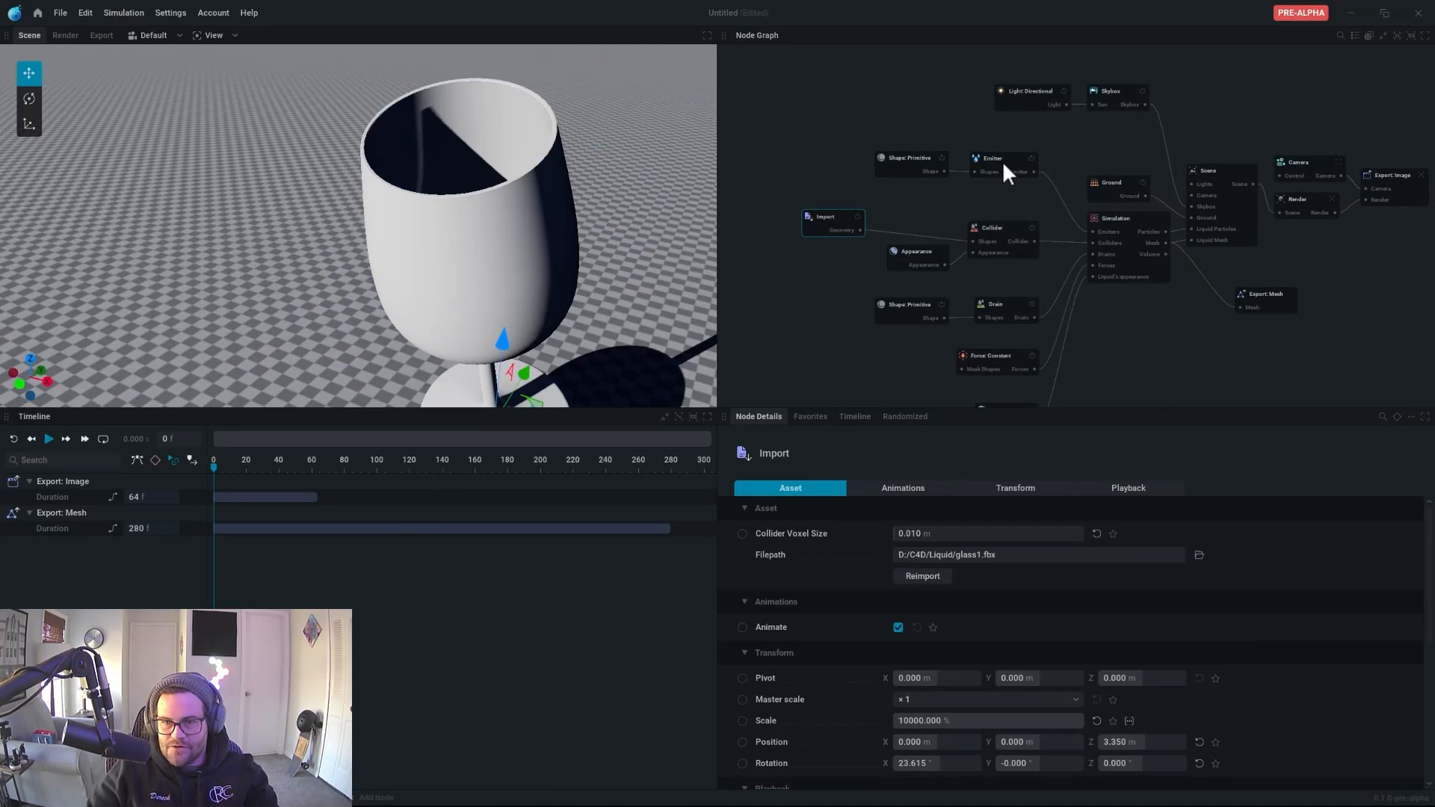
pyautogui.click(1117, 221)
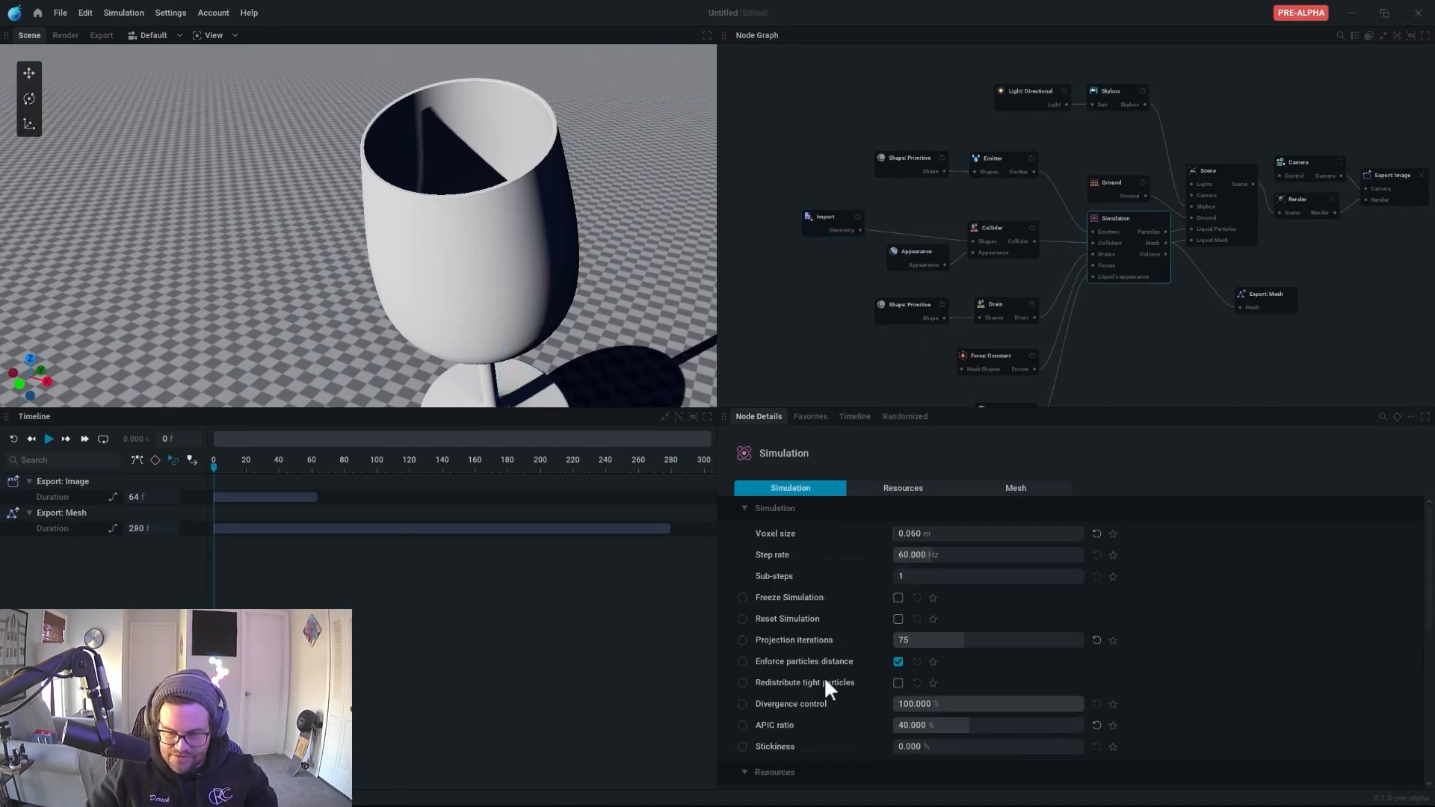
pyautogui.scroll(-1, 822, 680)
pyautogui.click(912, 720)
pyautogui.write('2')
pyautogui.press('Return')
pyautogui.press('space')
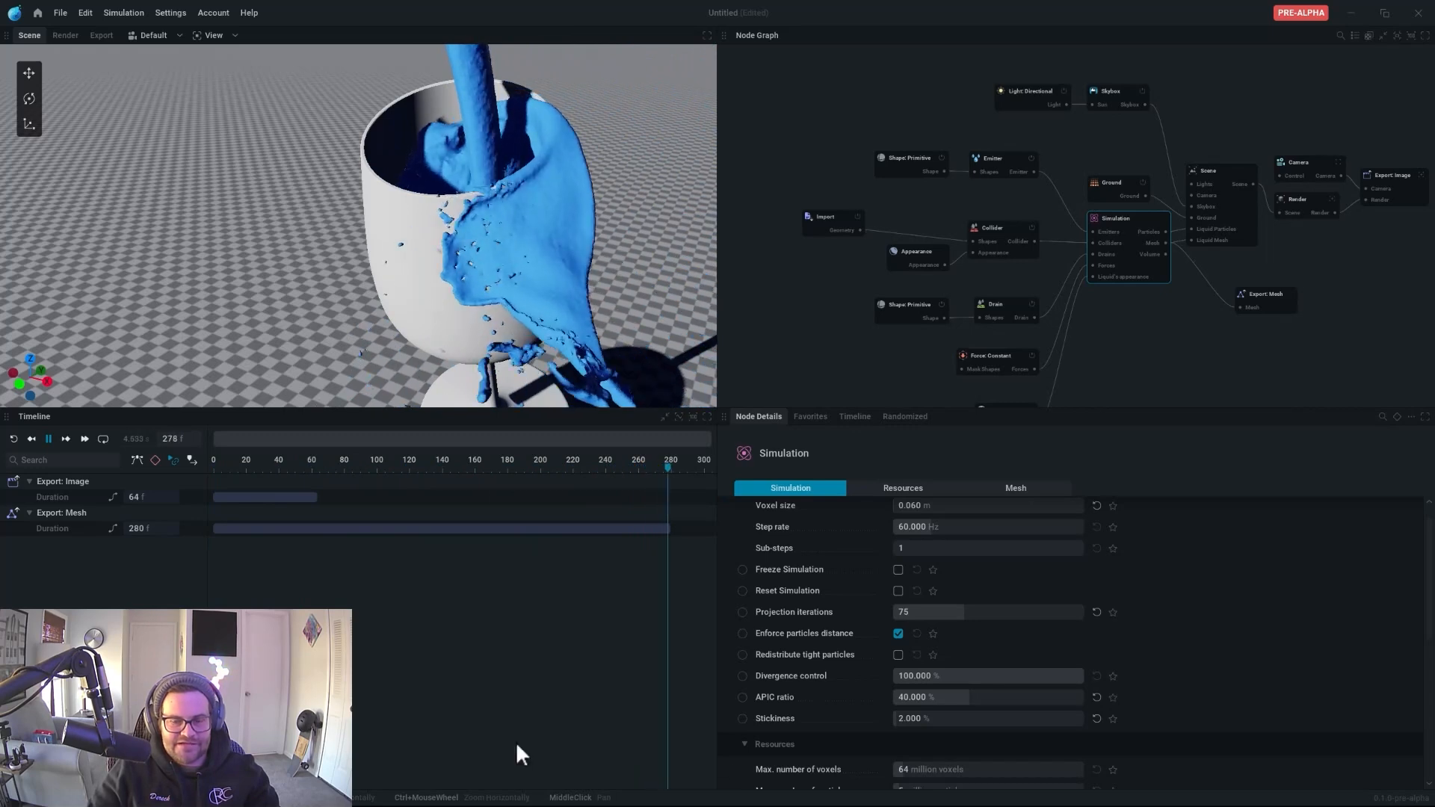
# - Try a stickiness of about 27 % and play the simulation, inspecting the liquid inside the glass
pyautogui.moveTo(910, 719); pyautogui.dragTo(967, 719)
pyautogui.press('space')
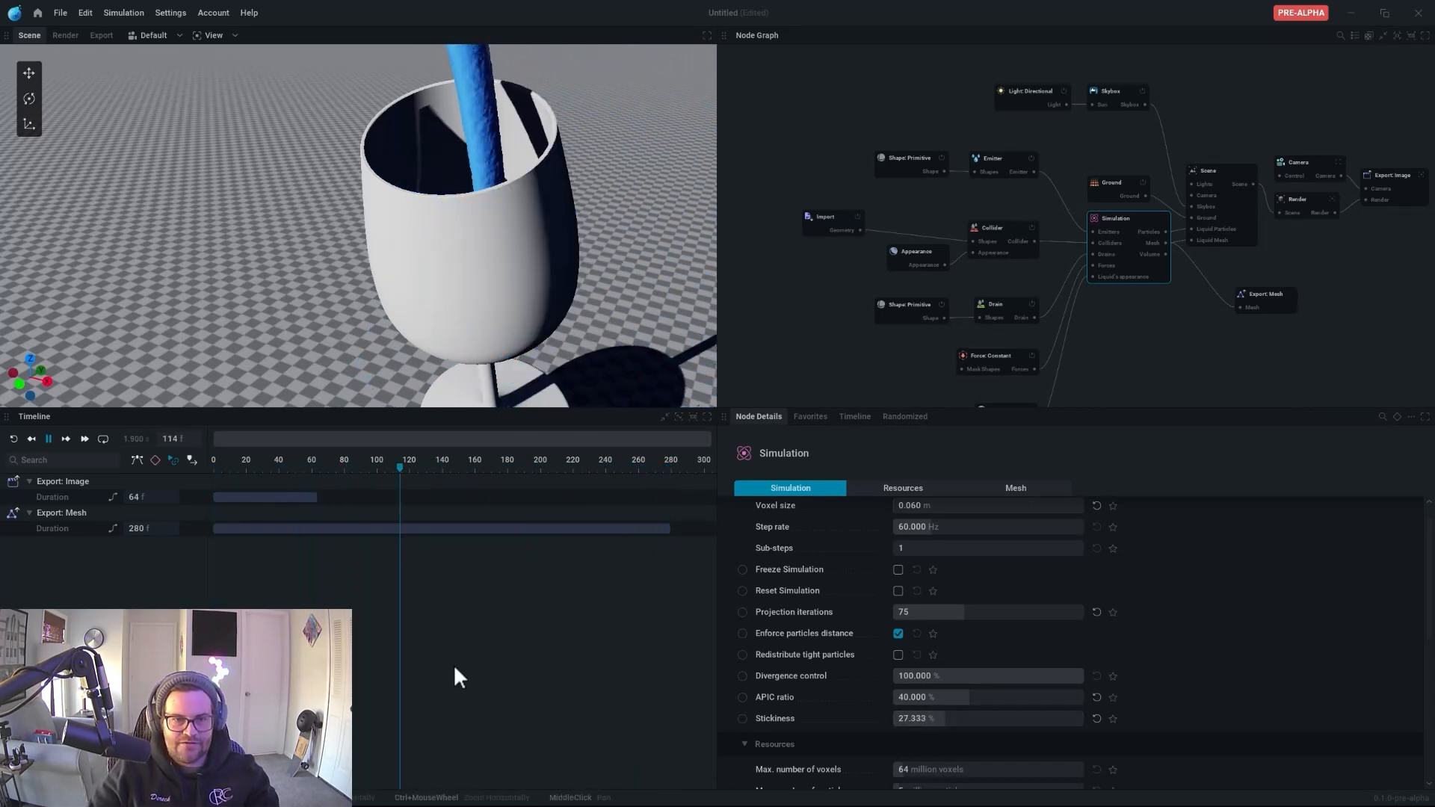
pyautogui.moveTo(440, 181); pyautogui.dragTo(450, 281, button='middle')
pyautogui.moveTo(451, 281); pyautogui.dragTo(480, 340)
pyautogui.press('space')
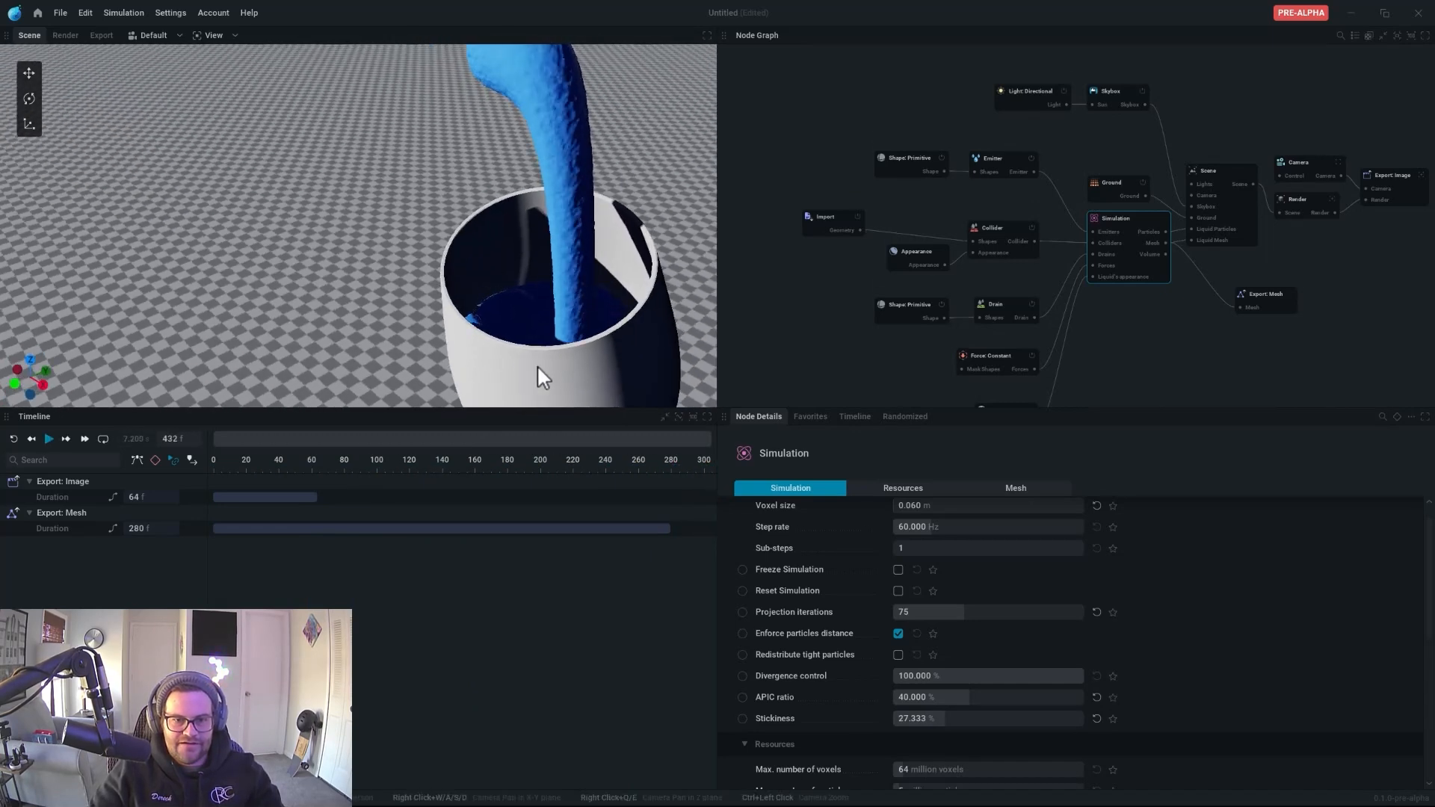
pyautogui.moveTo(544, 372); pyautogui.dragTo(367, 222, button='middle')
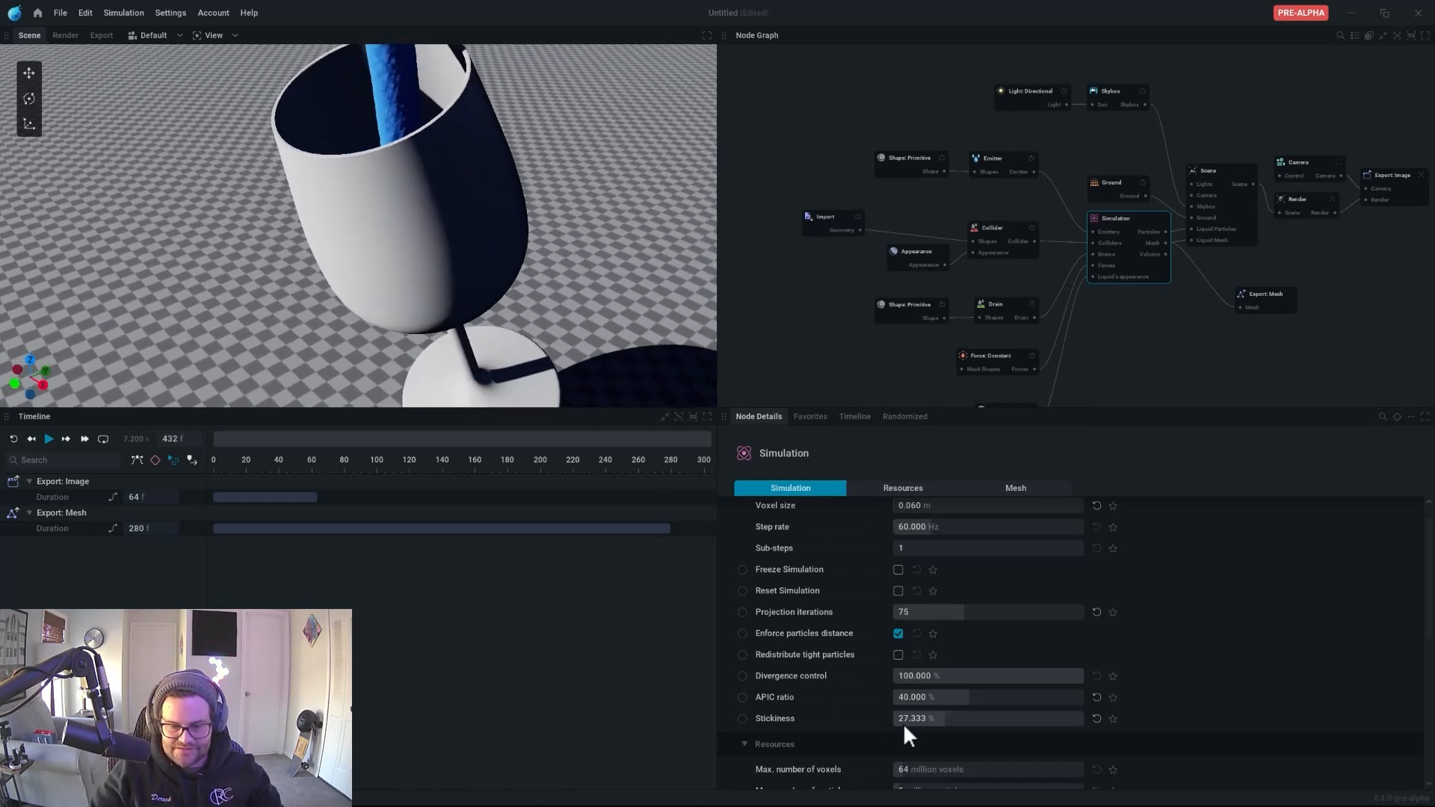
# - Set the stickiness back to 2 % and run the simulation to frame 226 to check how the liquid spills over the glass
pyautogui.click(903, 718)
pyautogui.write('2')
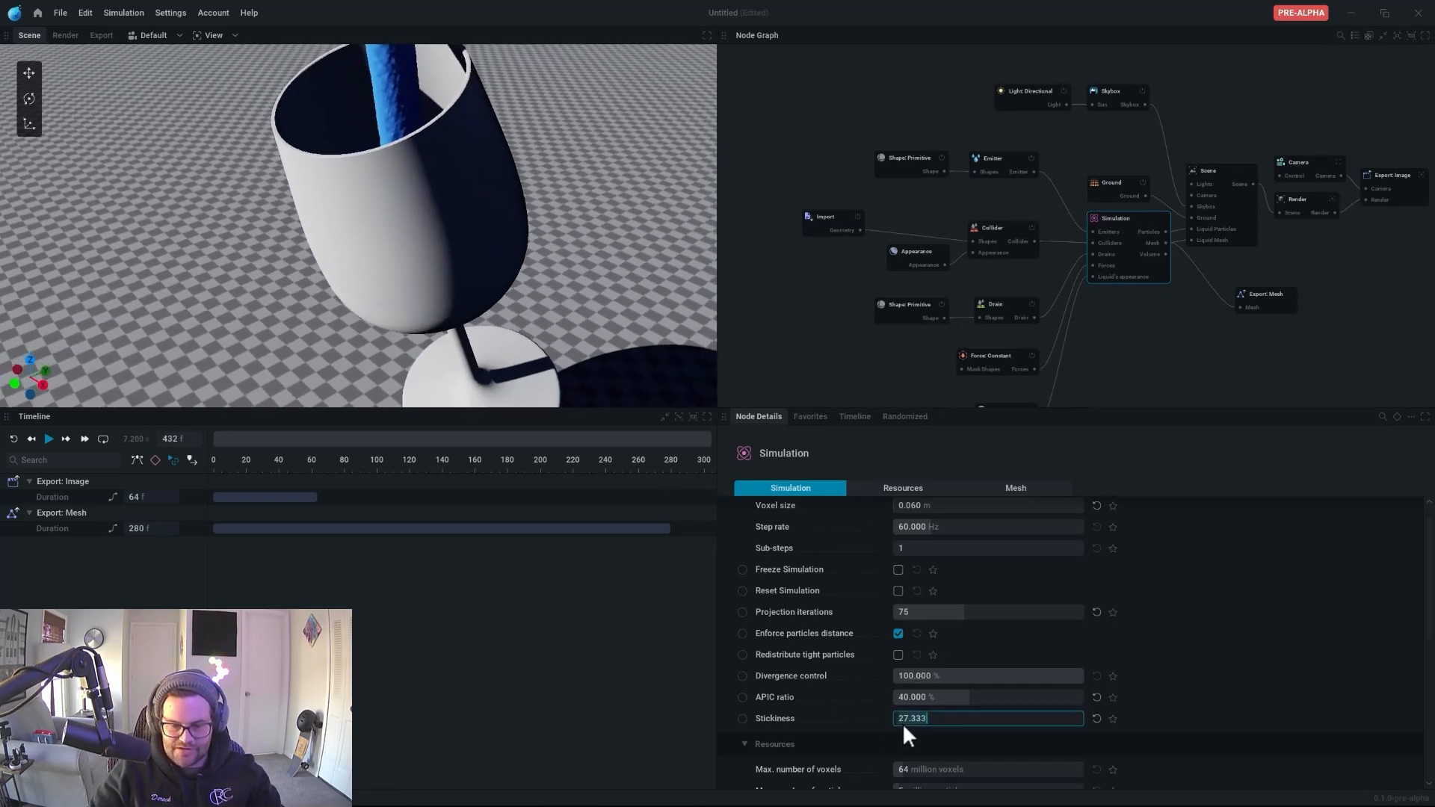
pyautogui.press('Return')
pyautogui.press('space')
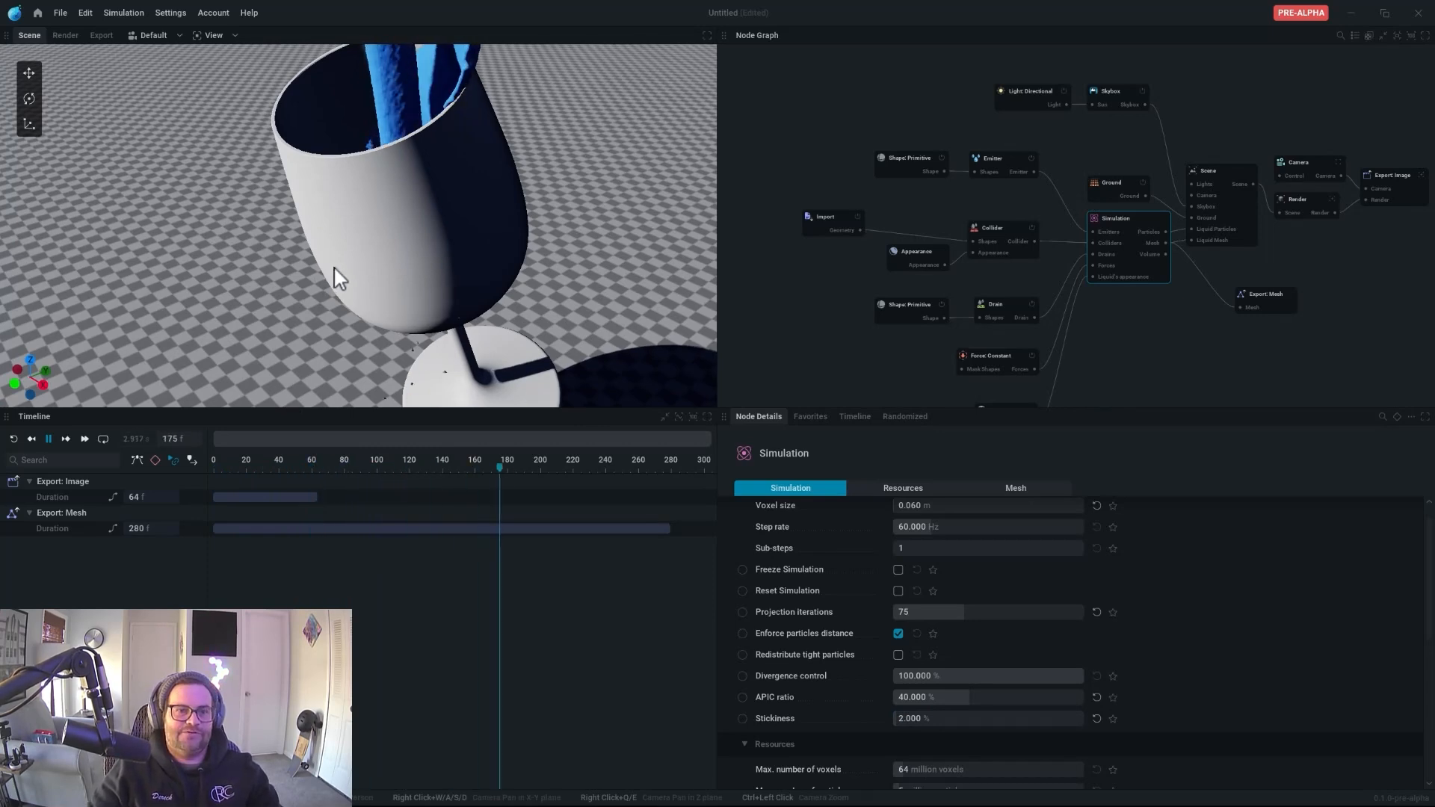
pyautogui.press('space')
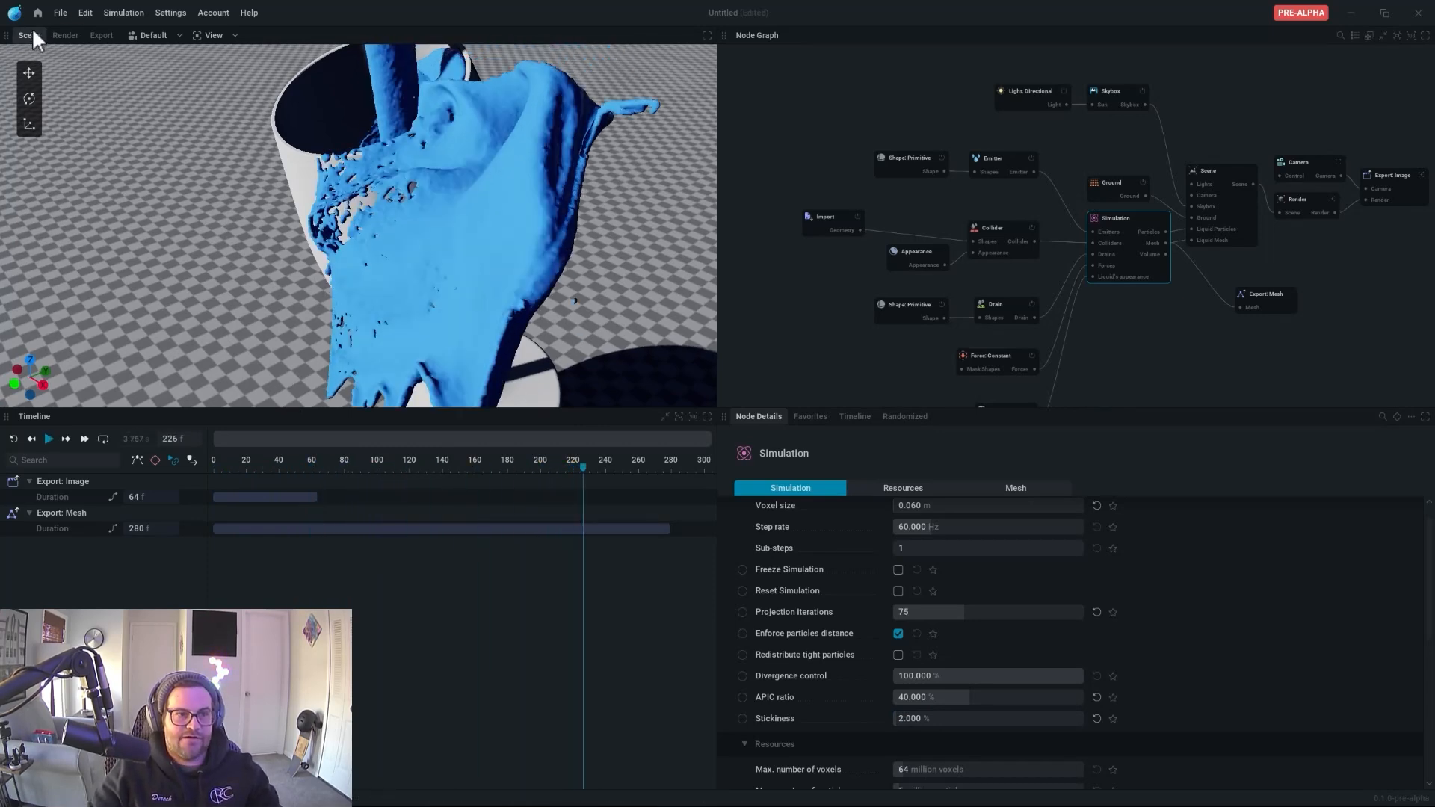
# - Play the simulation on to frame 287 while viewing the spill over the glass rim from another side
pyautogui.moveTo(363, 250); pyautogui.dragTo(471, 228)
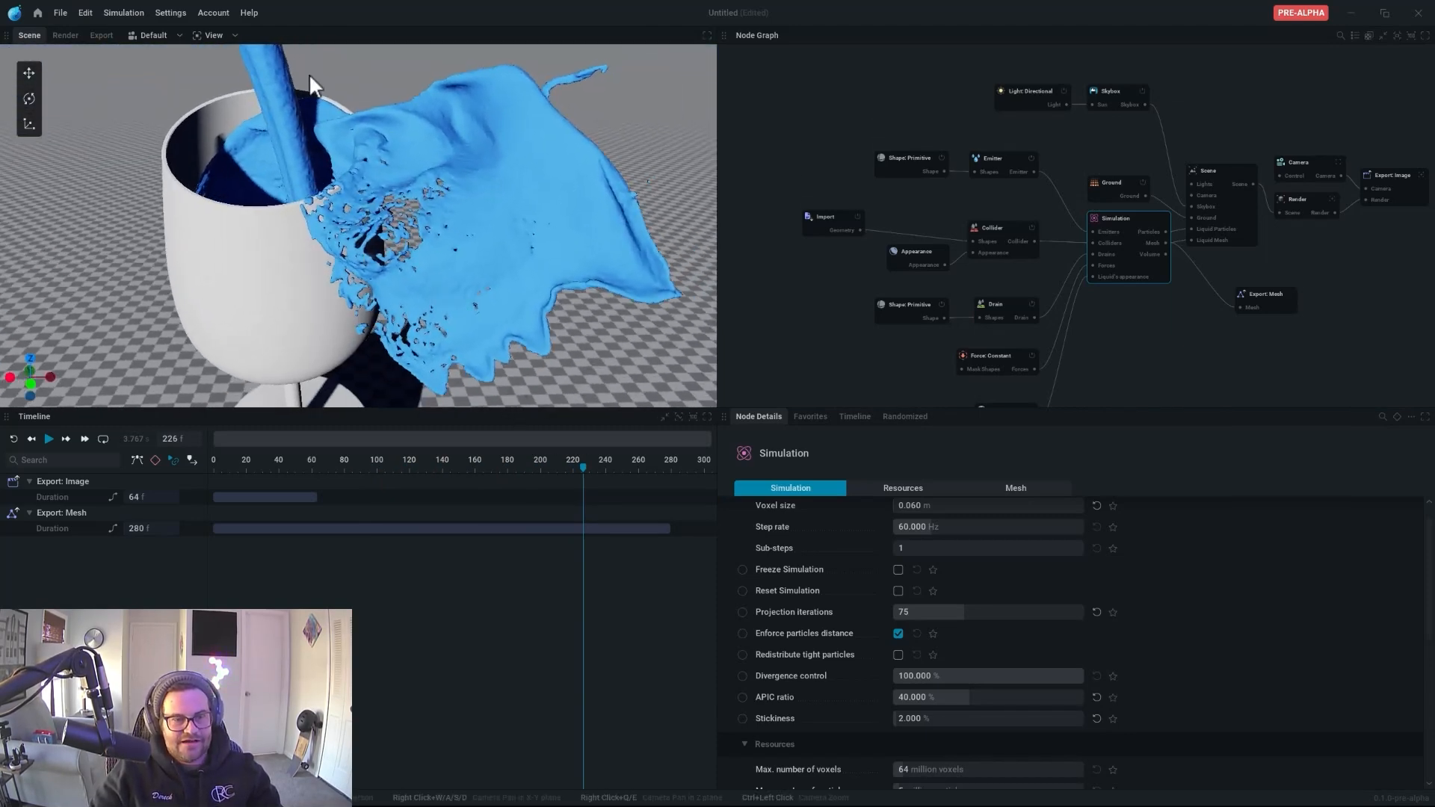
pyautogui.press('space')
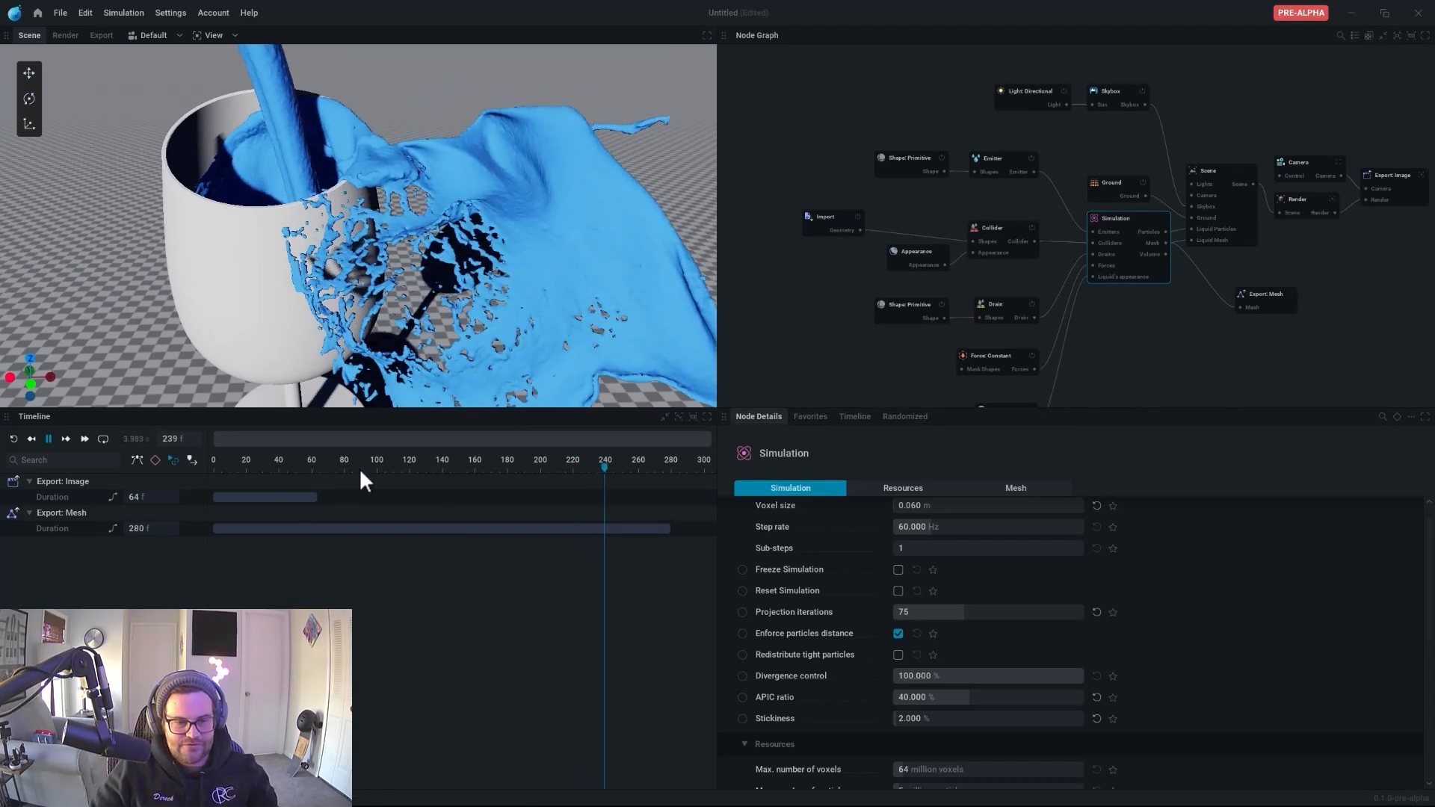
pyautogui.press('space')
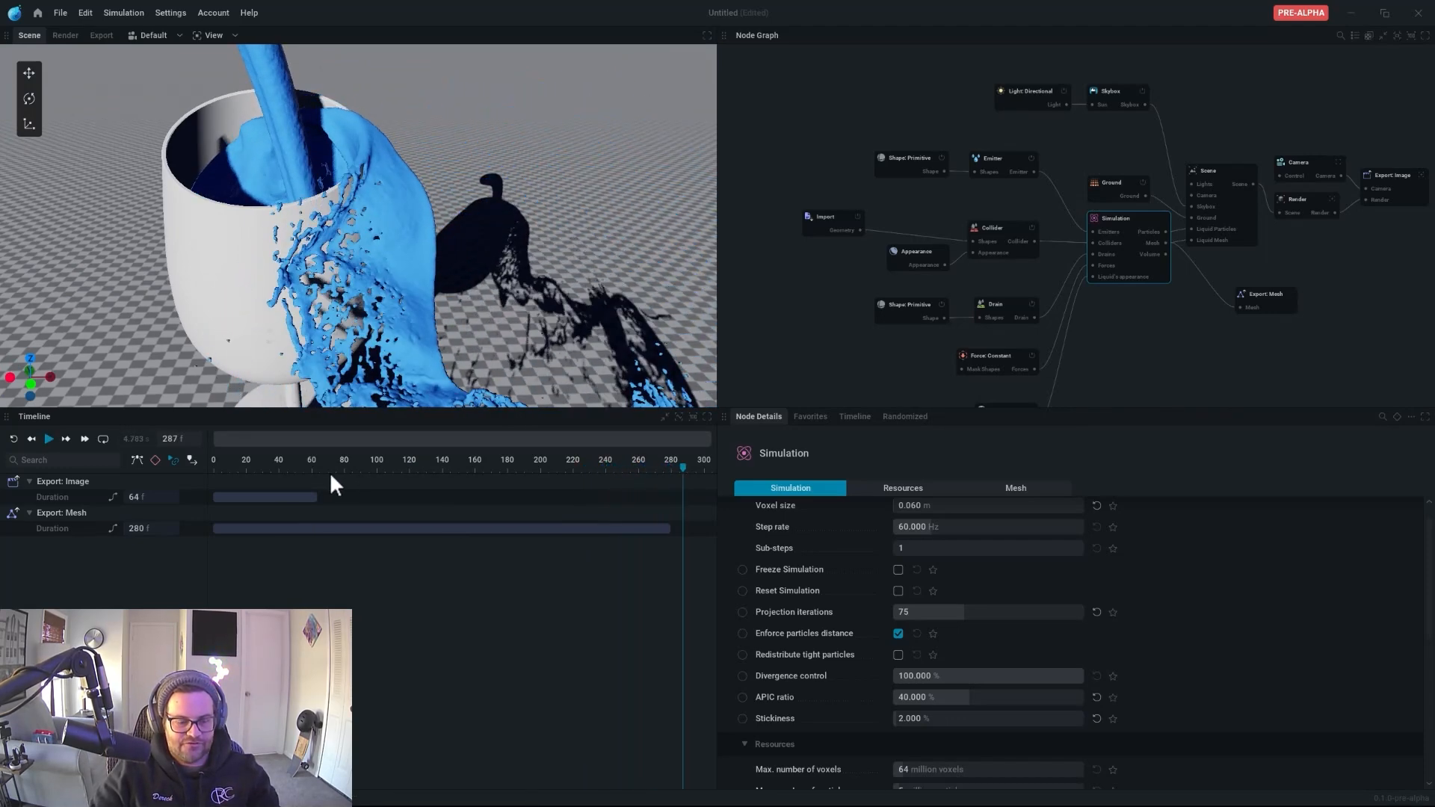
# - Set the Simulation node's stickiness to 0.88 %, restart the simulation and pause it on the splash at frame 213
pyautogui.click(913, 719)
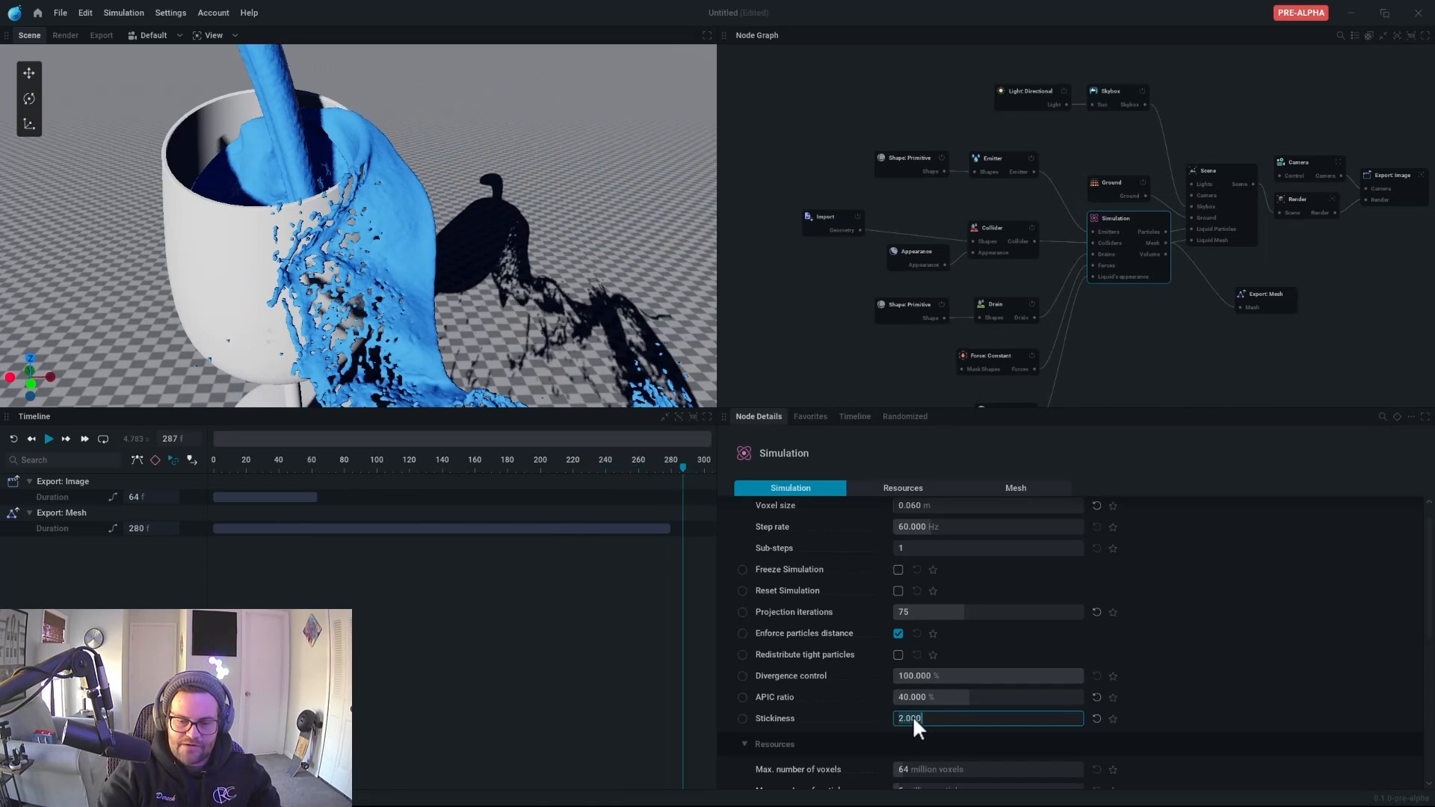
pyautogui.write('.88')
pyautogui.press('Return')
pyautogui.press('r')
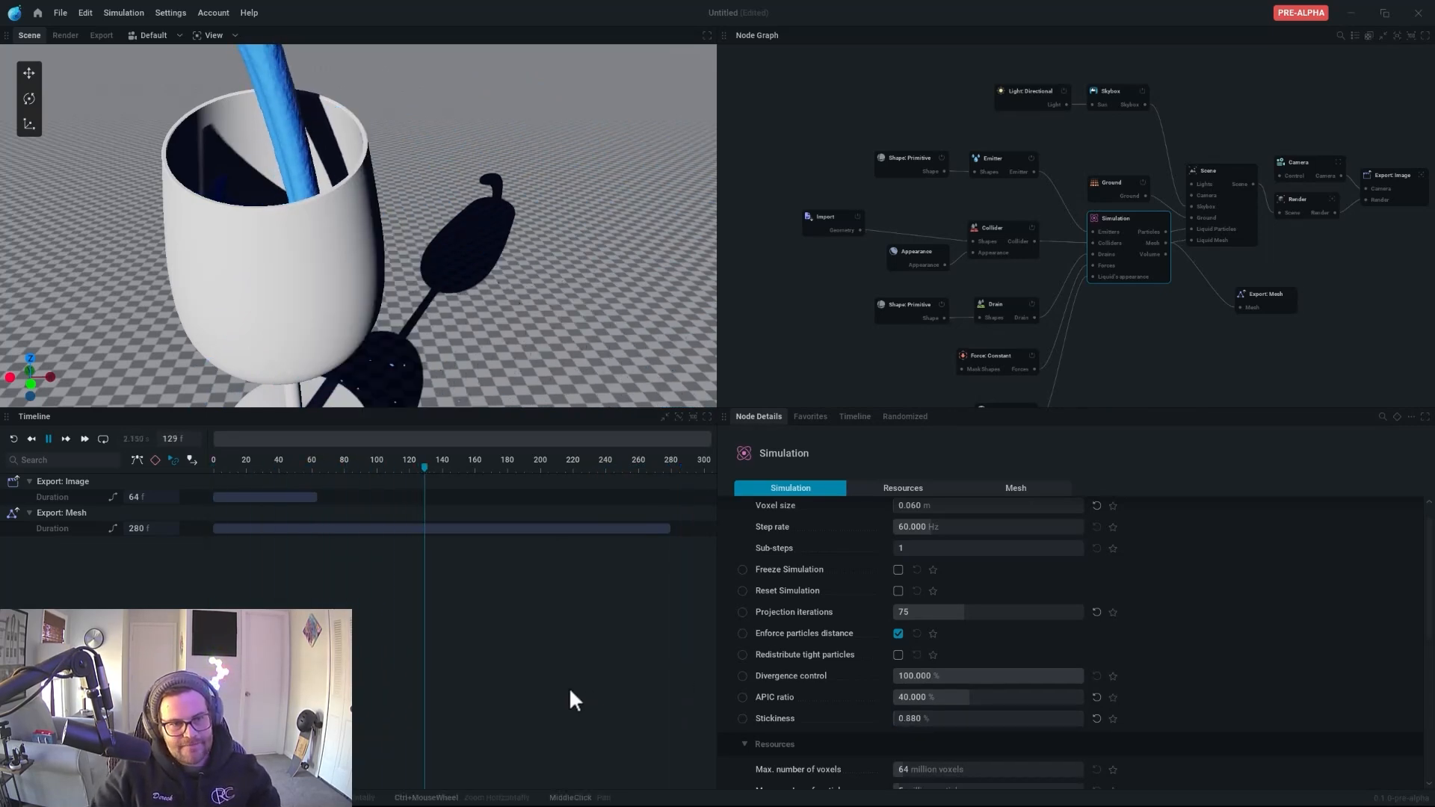
pyautogui.press('space')
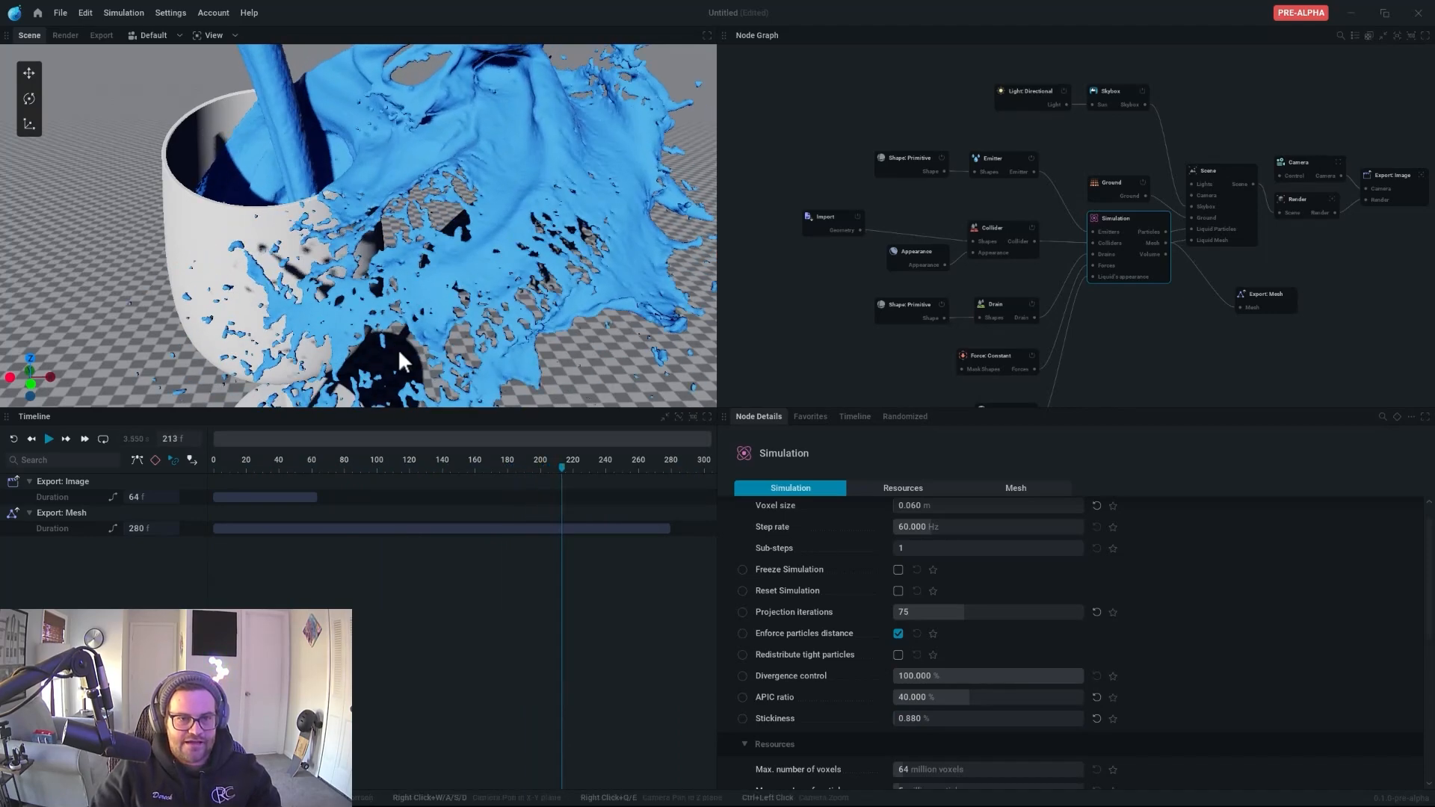
pyautogui.scroll(-2, 334, 256)
pyautogui.scroll(-1, 334, 255)
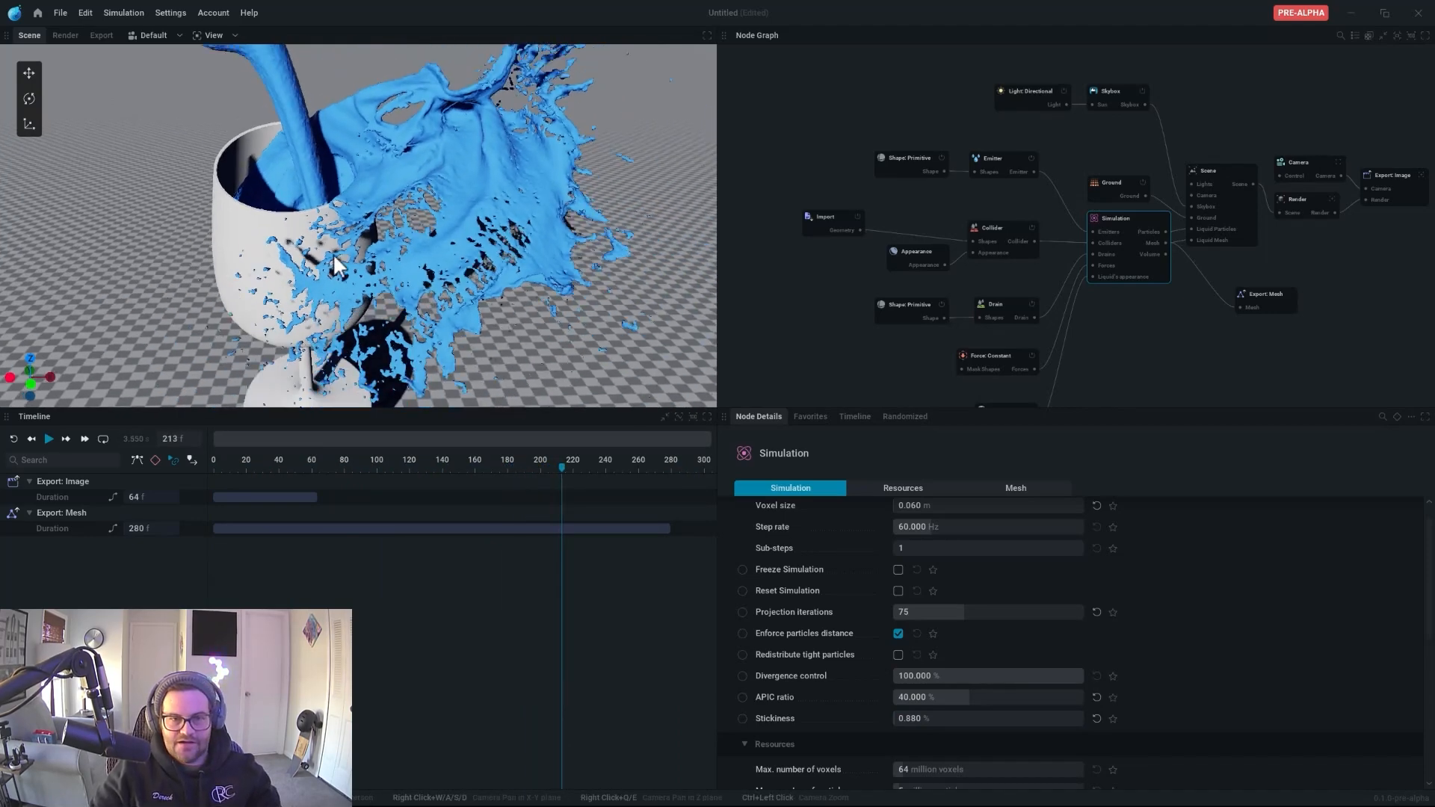
# - Limit the Export Mesh node to a single frame, with first frame 213 and number of frames 1
pyautogui.click(1271, 307)
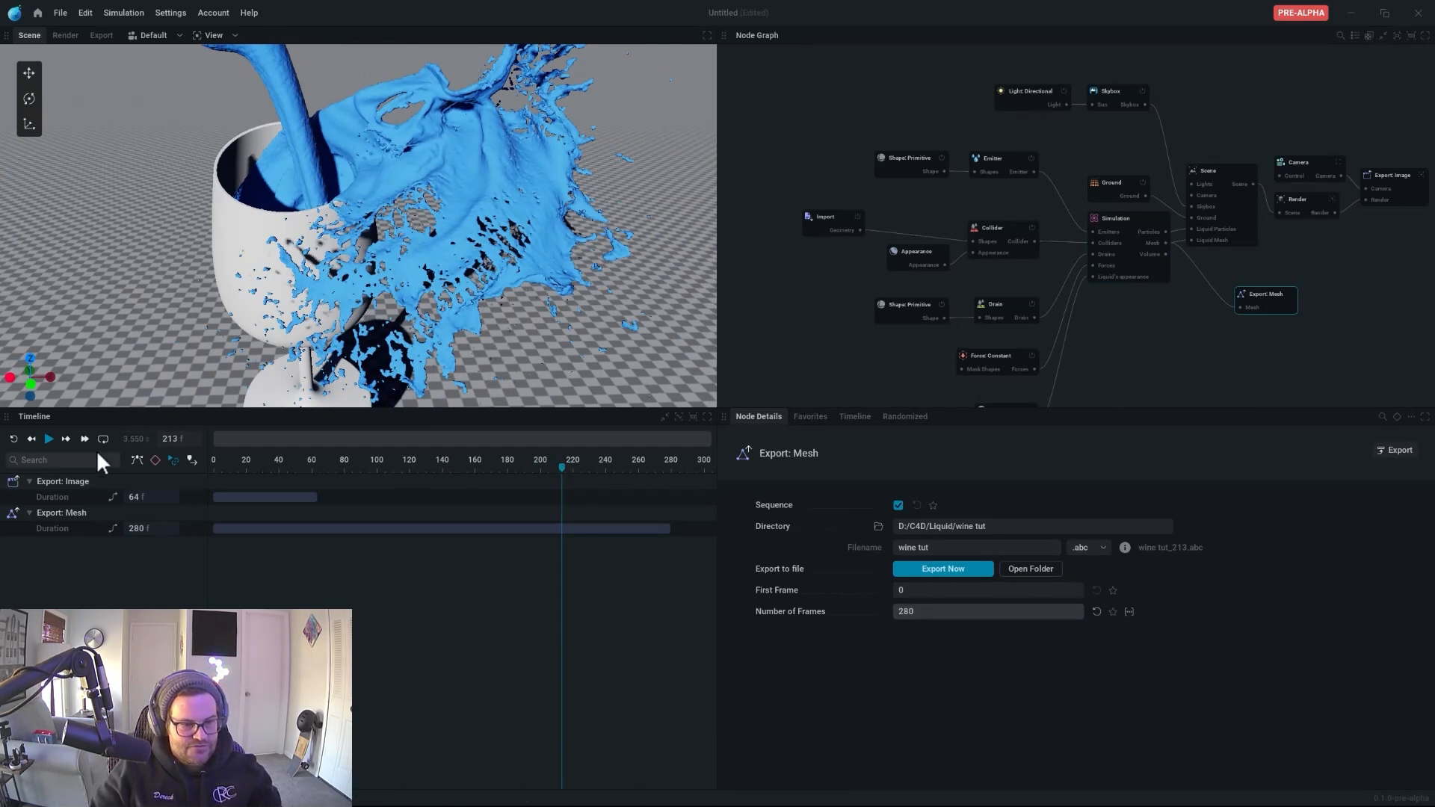
pyautogui.click(929, 590)
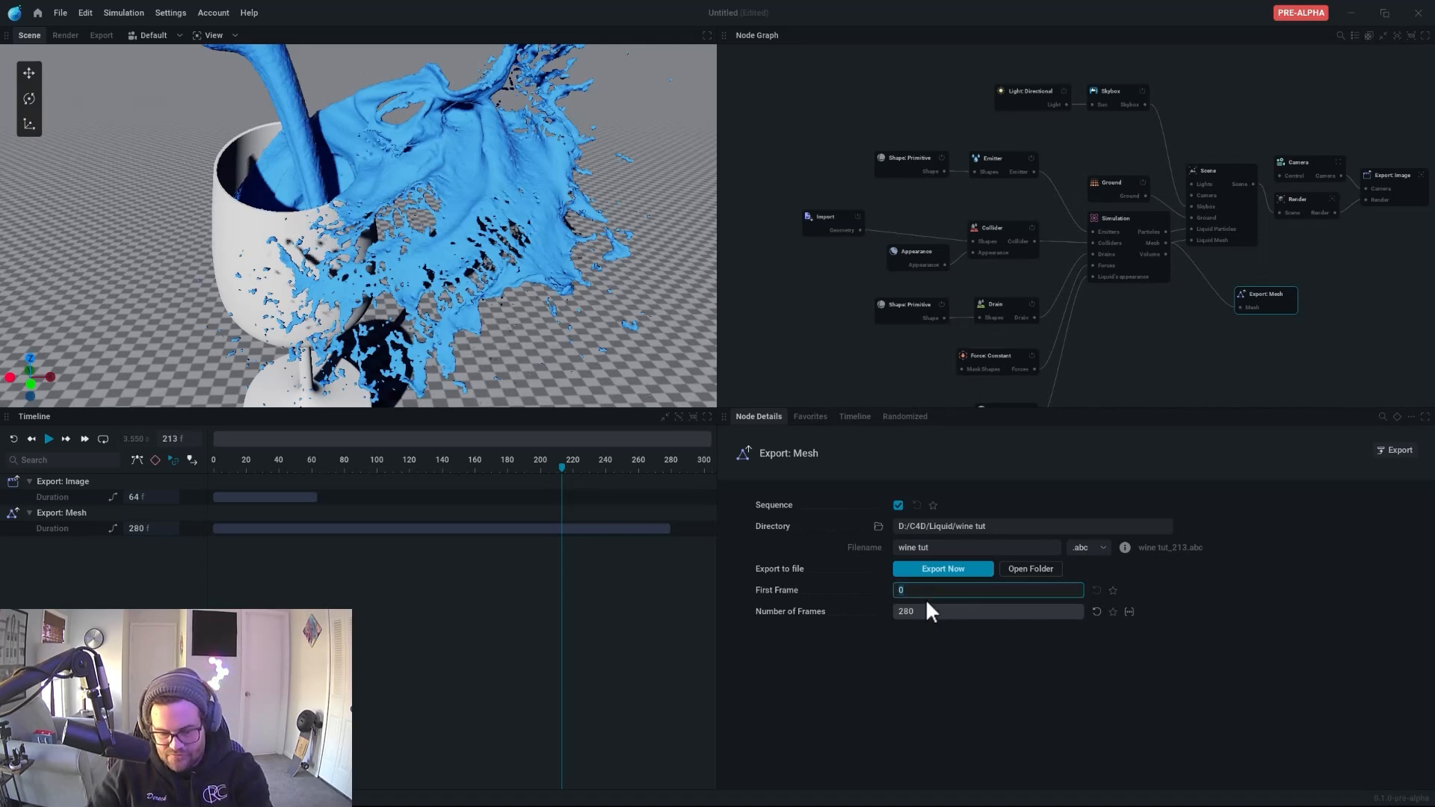
pyautogui.write('213')
pyautogui.click(936, 612)
pyautogui.write('1')
pyautogui.press('Return')
# - Change the mesh export's file name to "wine tut_" and export the Alembic file
pyautogui.click(943, 548)
pyautogui.click(942, 548)
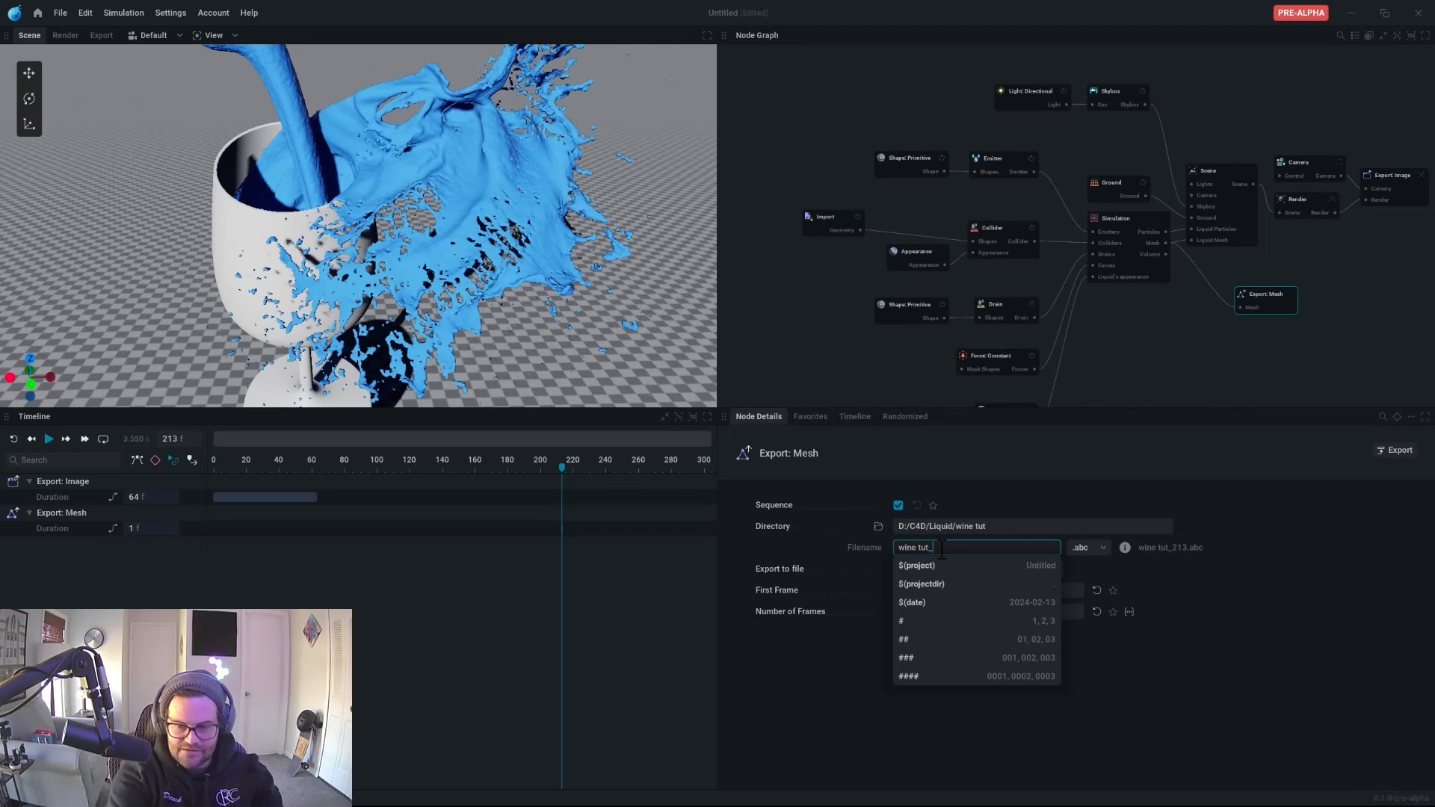
pyautogui.click(1170, 713)
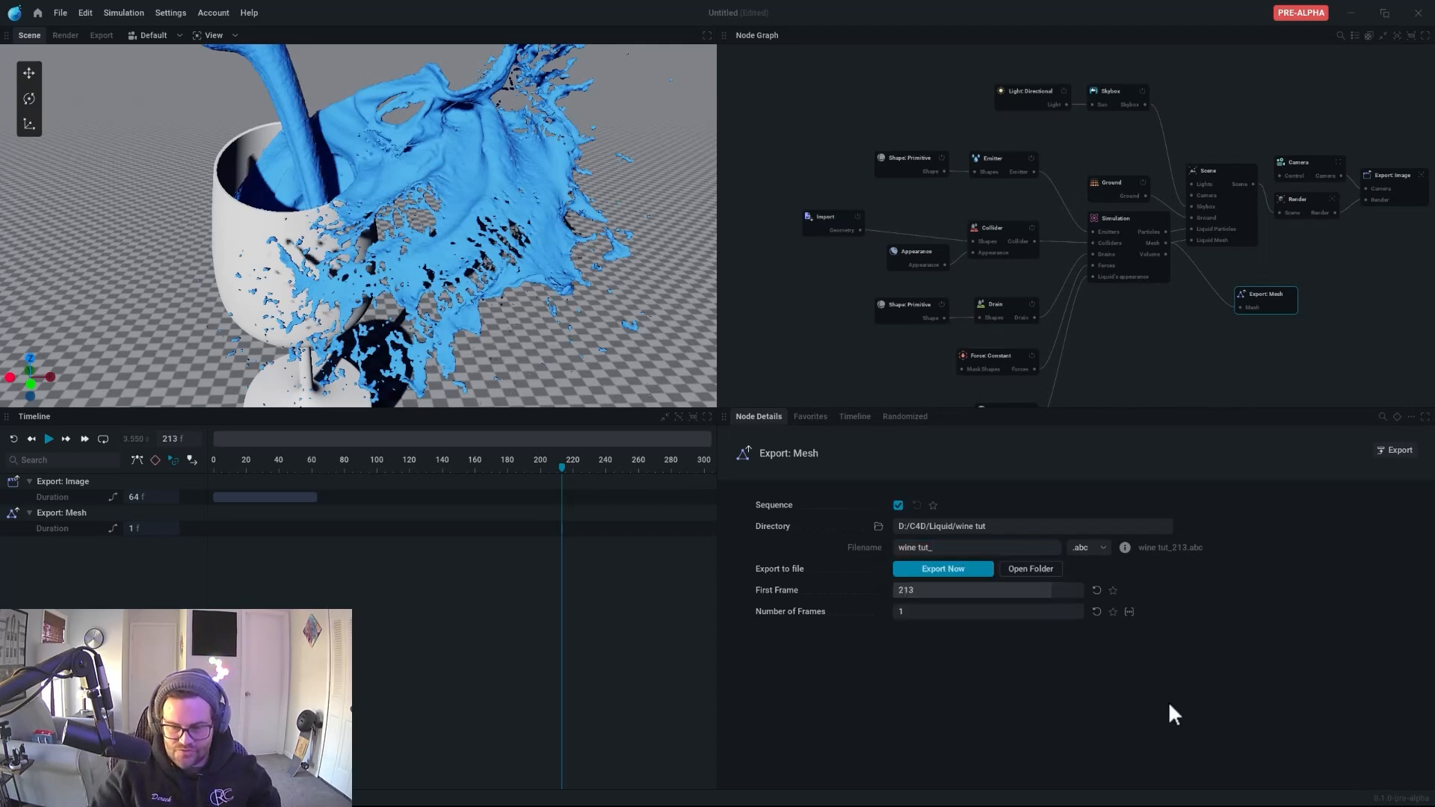
pyautogui.click(974, 569)
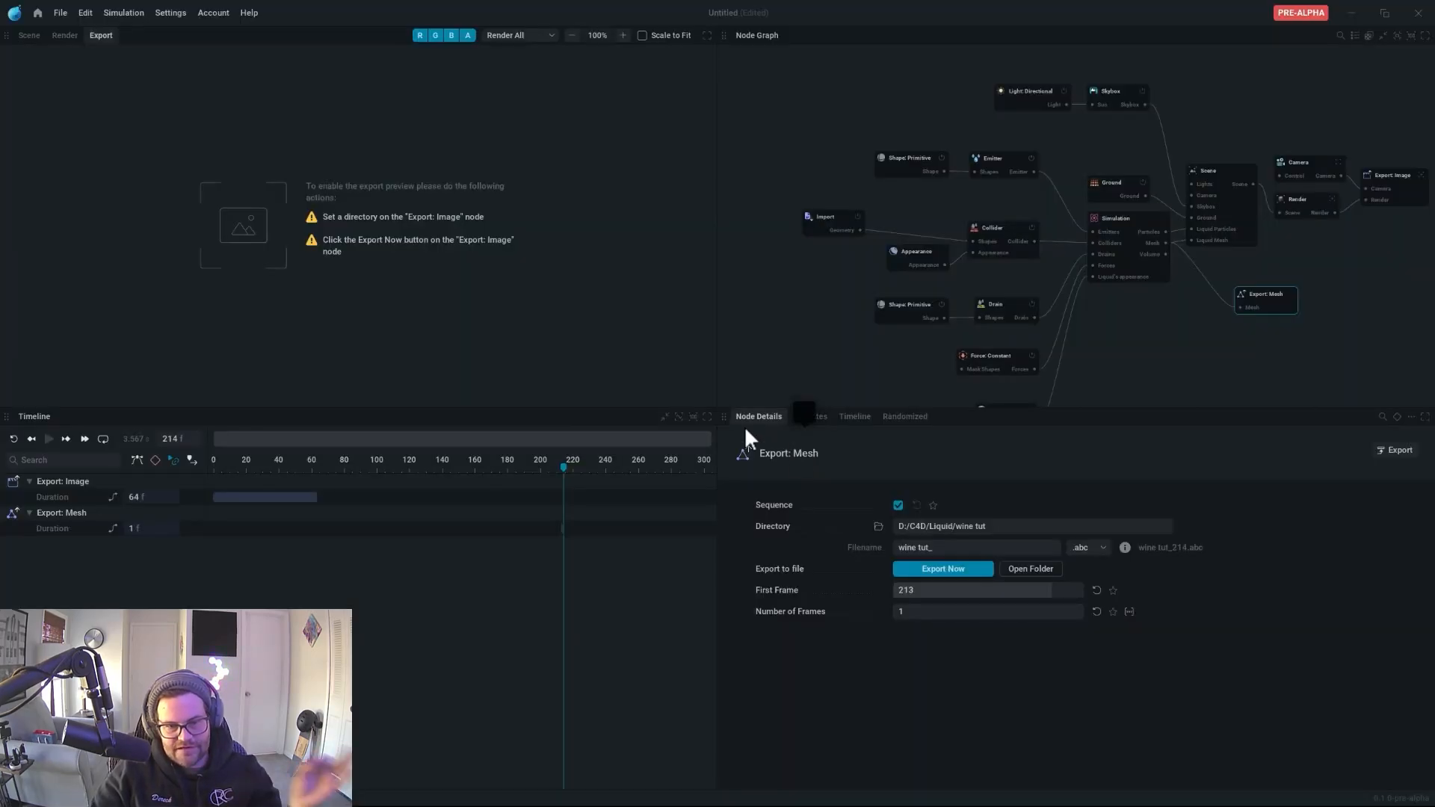
# - Switch to Cinema 4D, import wine tut_.abc with the default Alembic settings and copy its liquid object into the Untitled 6 scene
pyautogui.click(1351, 12)
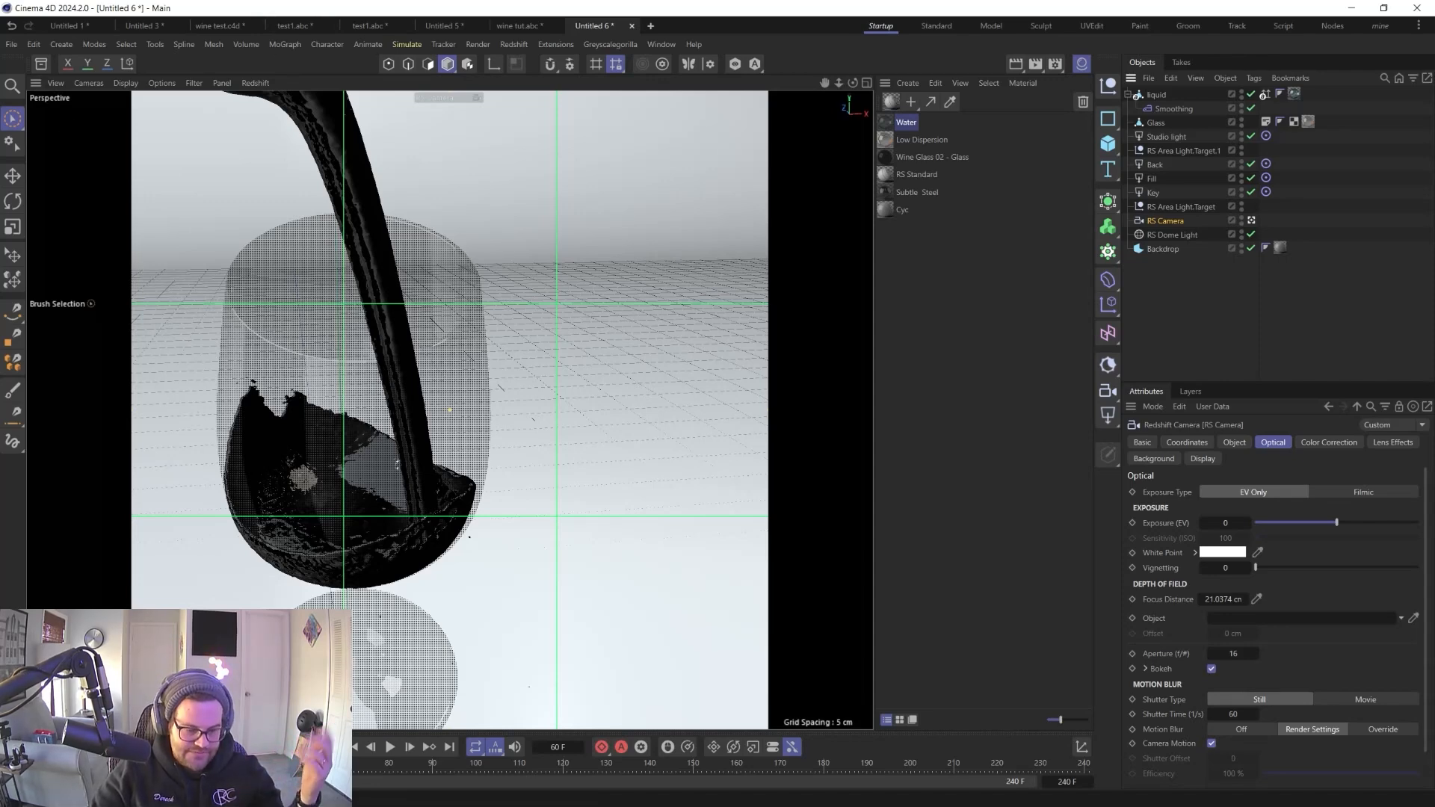
pyautogui.press('super')
pyautogui.click(666, 796)
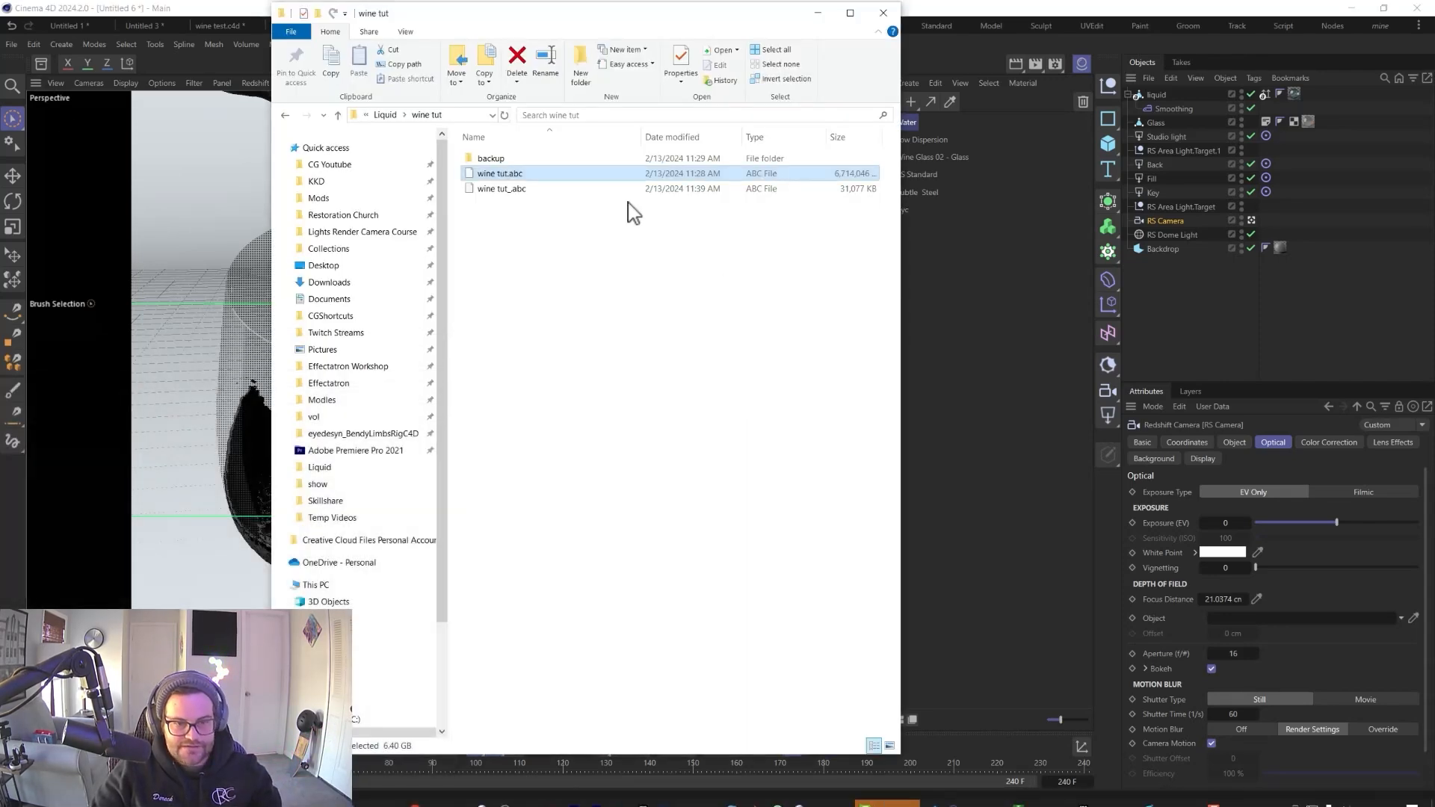
pyautogui.moveTo(500, 203); pyautogui.dragTo(1191, 320)
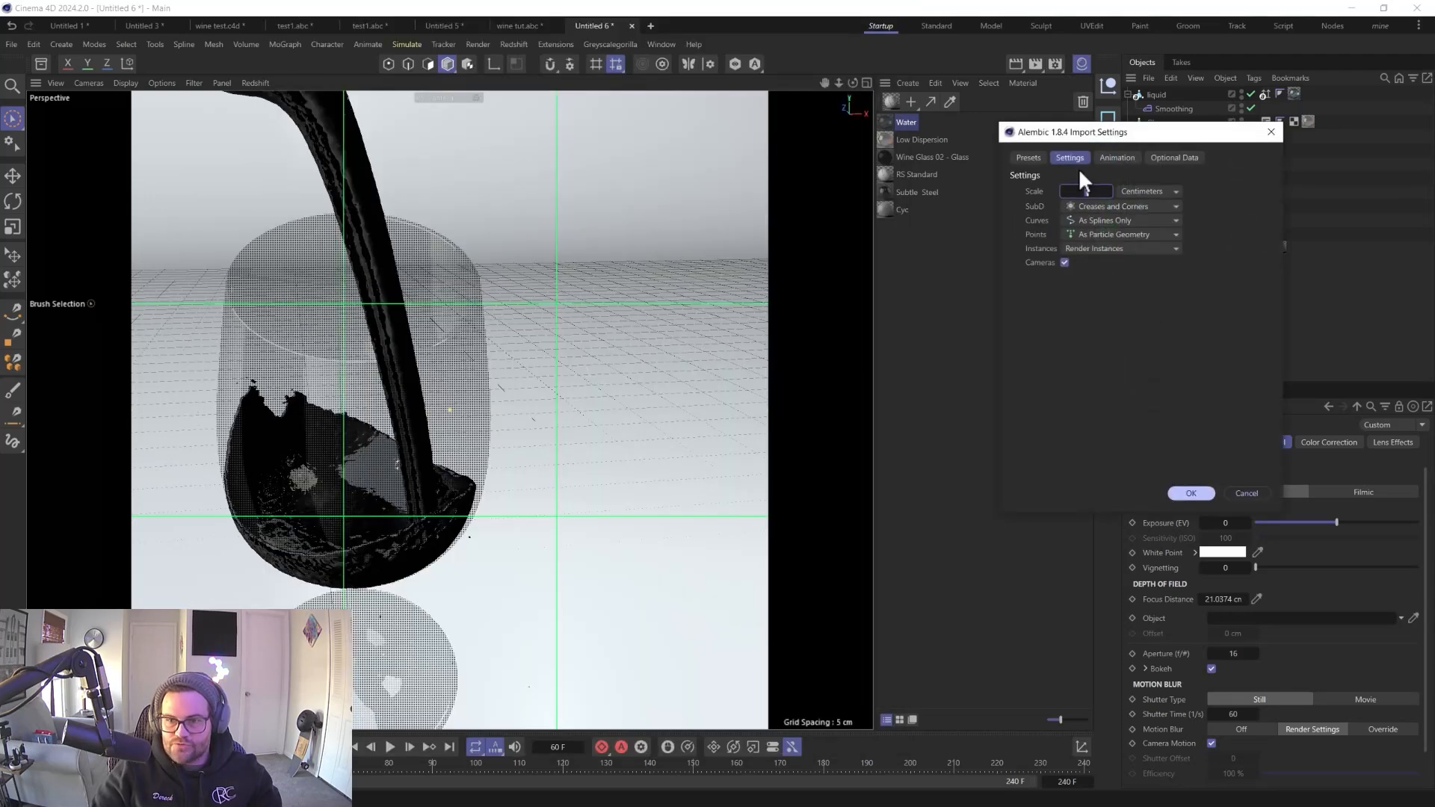
pyautogui.click(1178, 491)
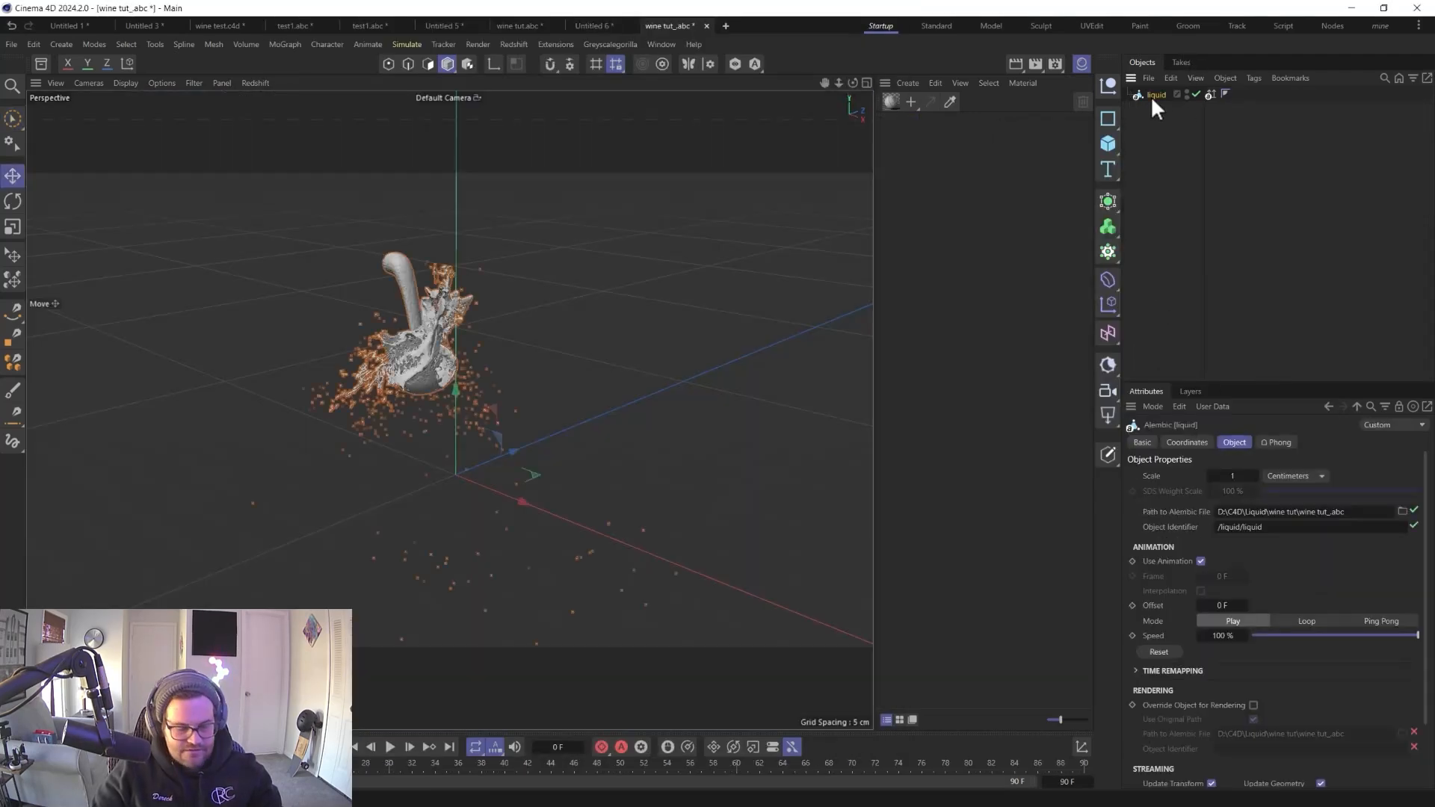
pyautogui.click(609, 25)
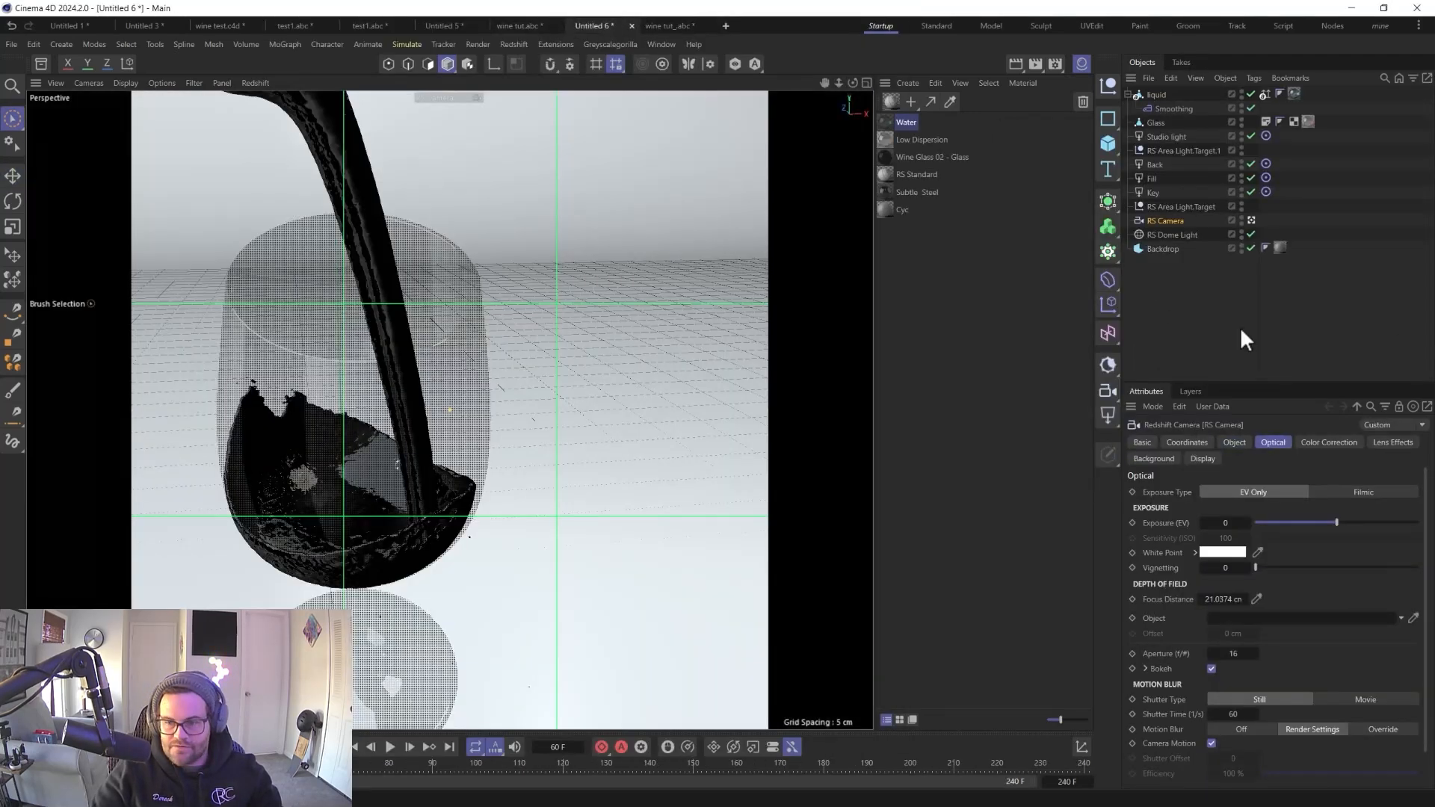
pyautogui.hotkey('ctrl', 'v')
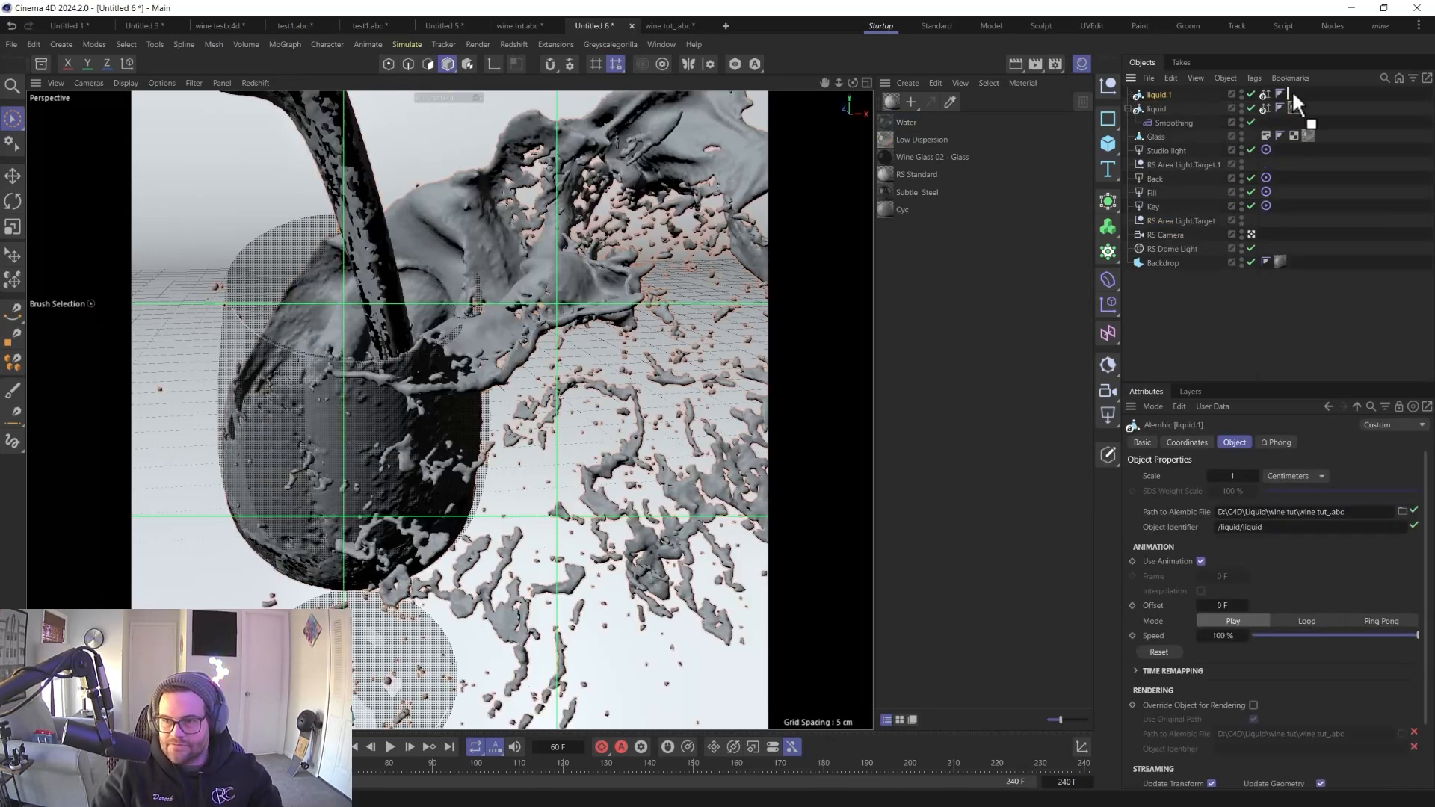
# - Move the old liquid's material tag and Smoothing deformer onto the pasted liquid, and disable the old liquid
pyautogui.moveTo(1291, 90); pyautogui.dragTo(1294, 94)
pyautogui.moveTo(1172, 121); pyautogui.dragTo(1166, 95)
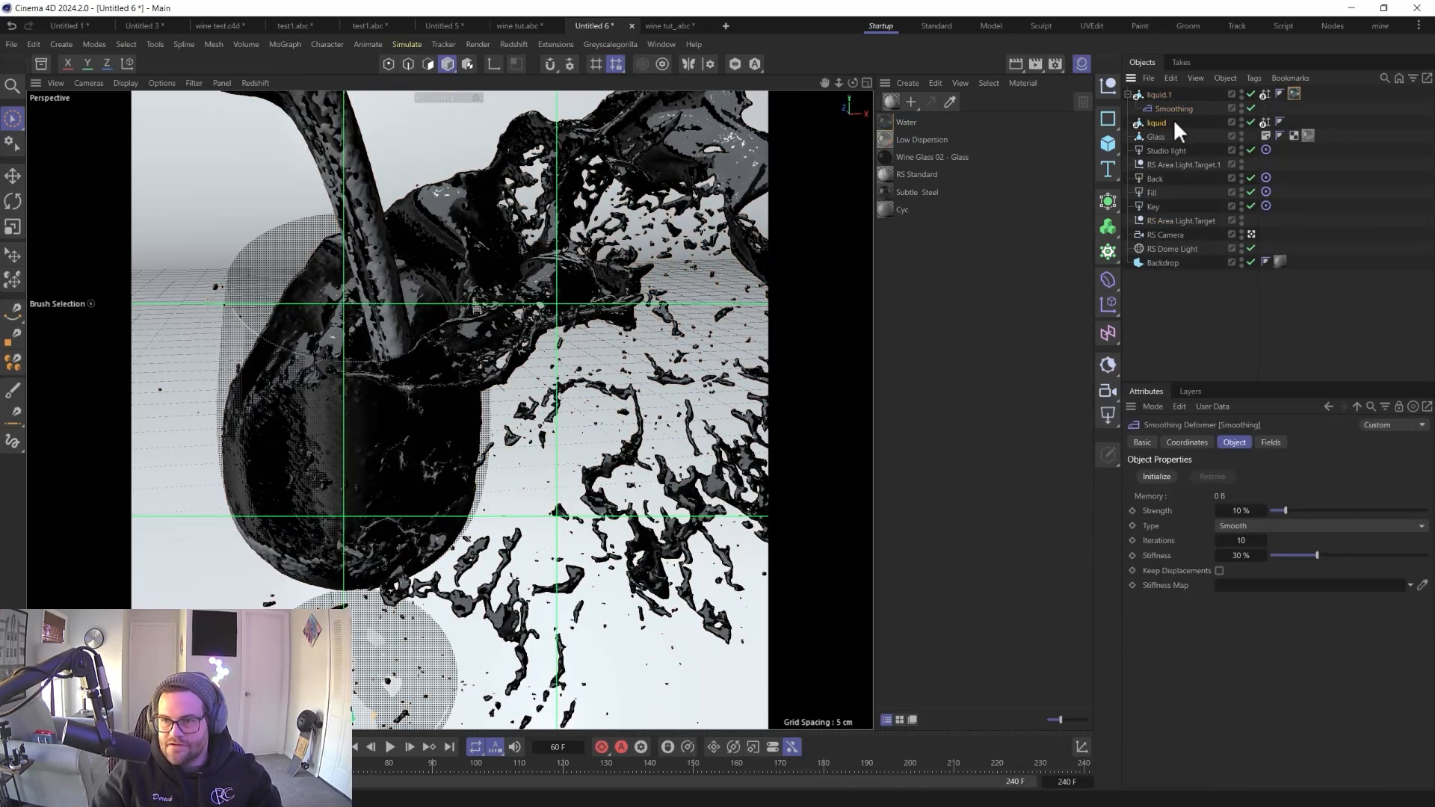
pyautogui.click(1163, 121)
pyautogui.click(1251, 122)
pyautogui.click(1162, 95)
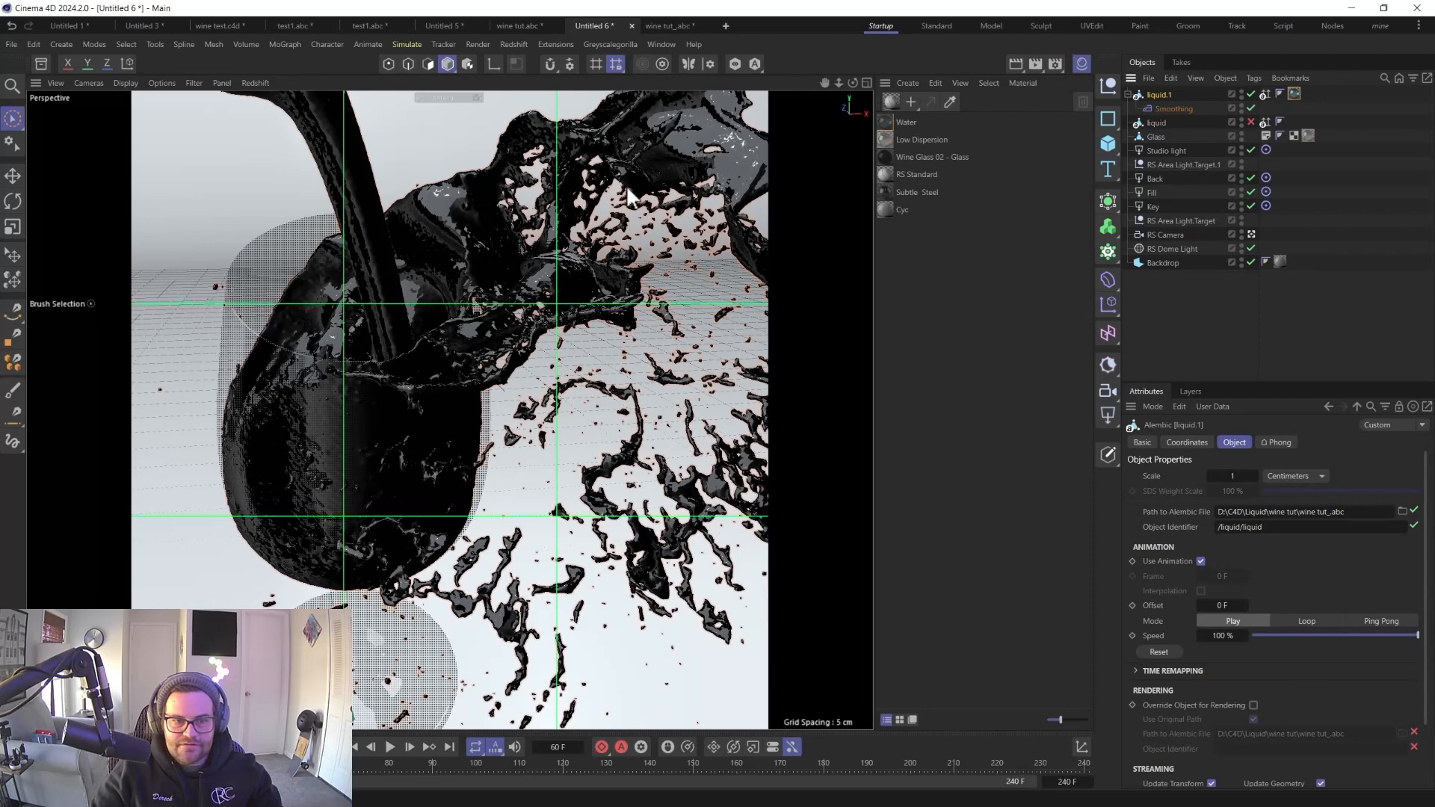
# - Start a Redshift RenderView preview of the new splash and place its window clear of the viewport
pyautogui.click(525, 47)
pyautogui.click(540, 155)
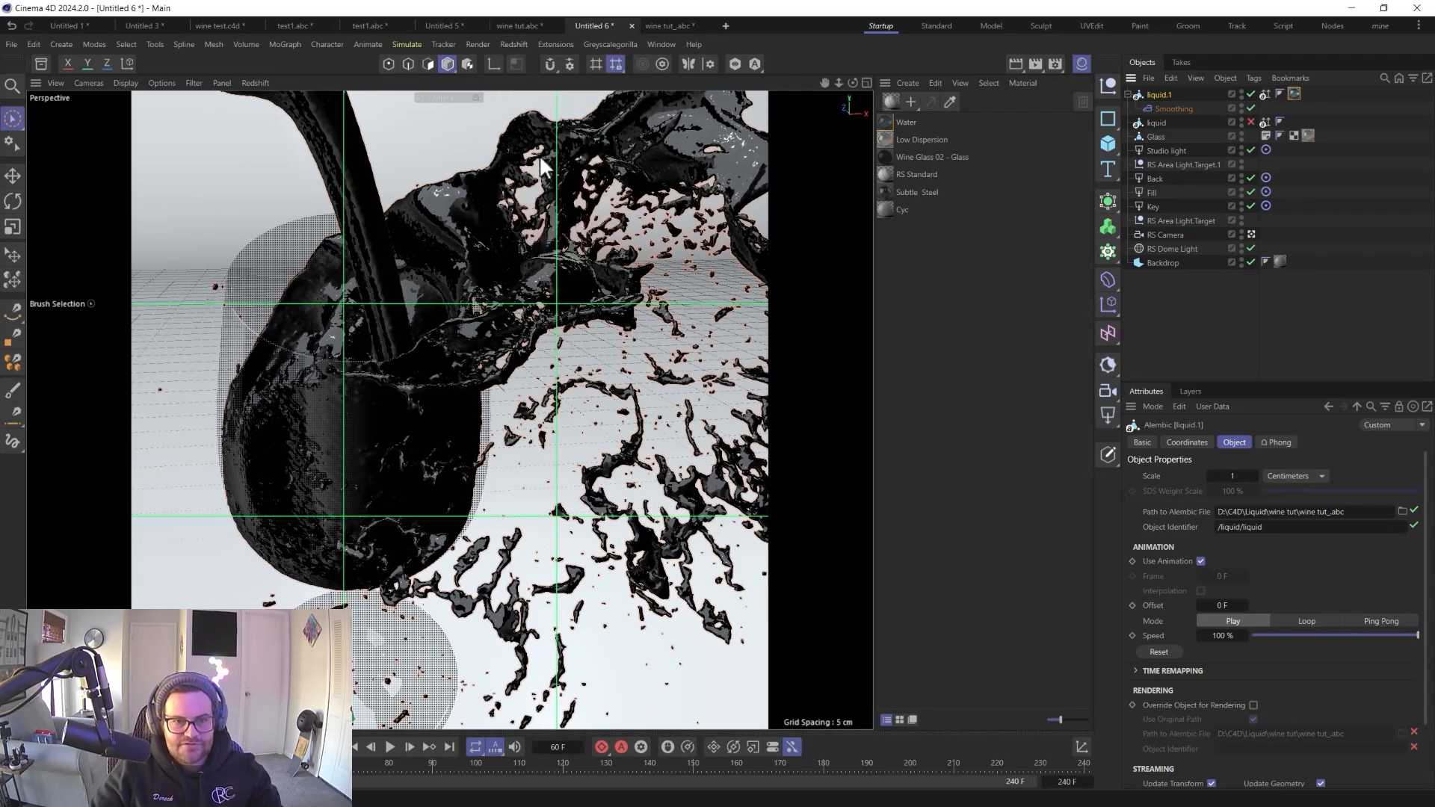
pyautogui.click(570, 196)
pyautogui.click(1174, 108)
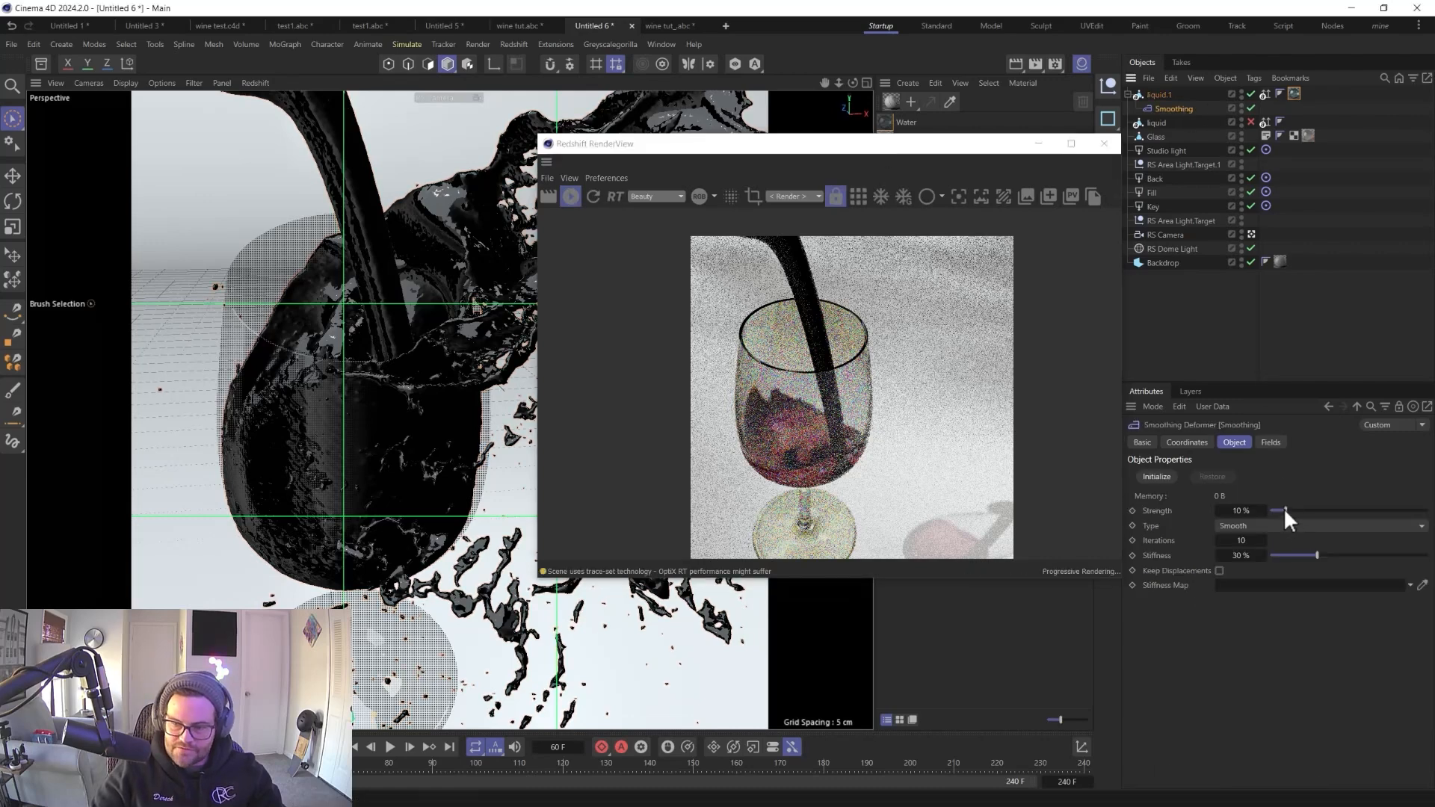
pyautogui.moveTo(773, 144); pyautogui.dragTo(1090, 111)
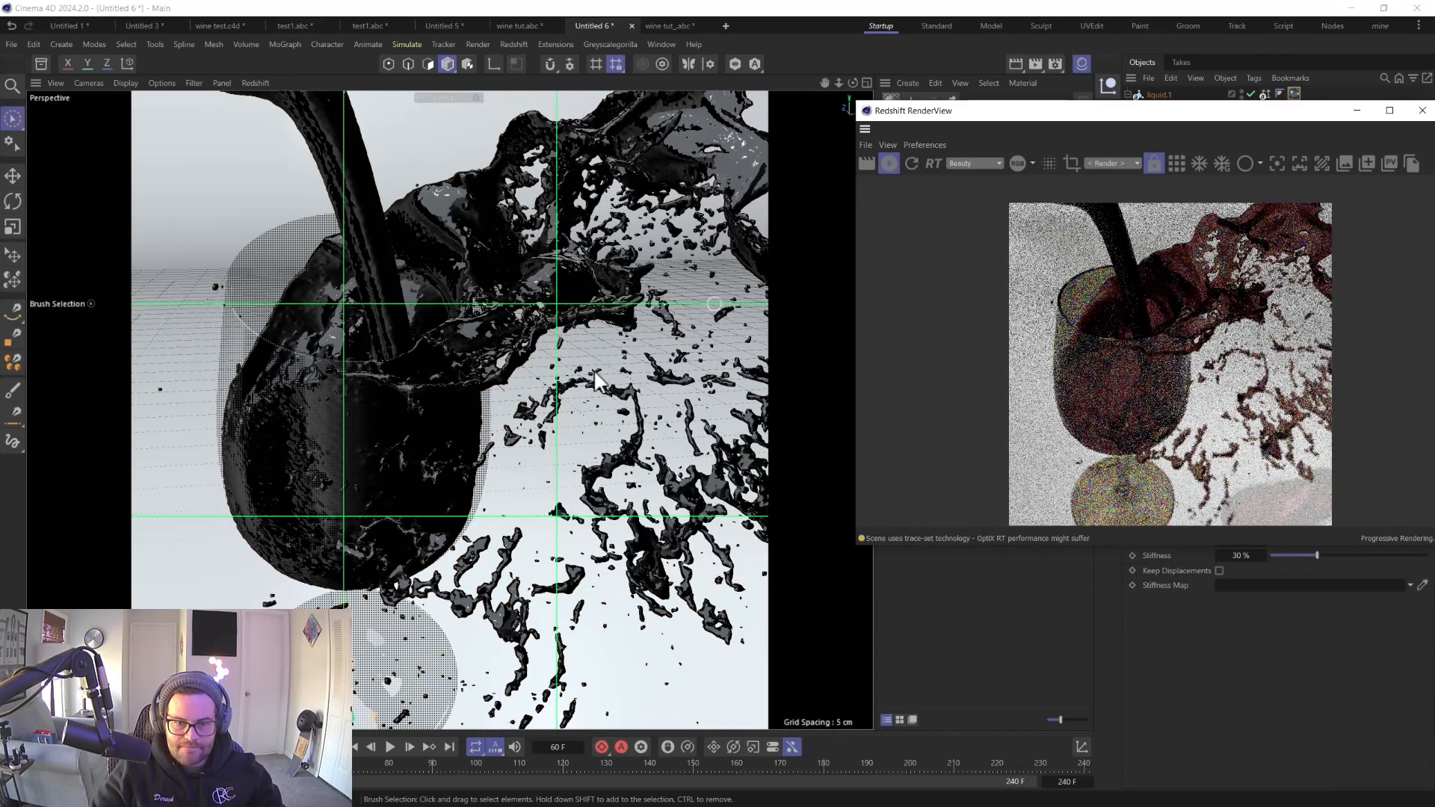